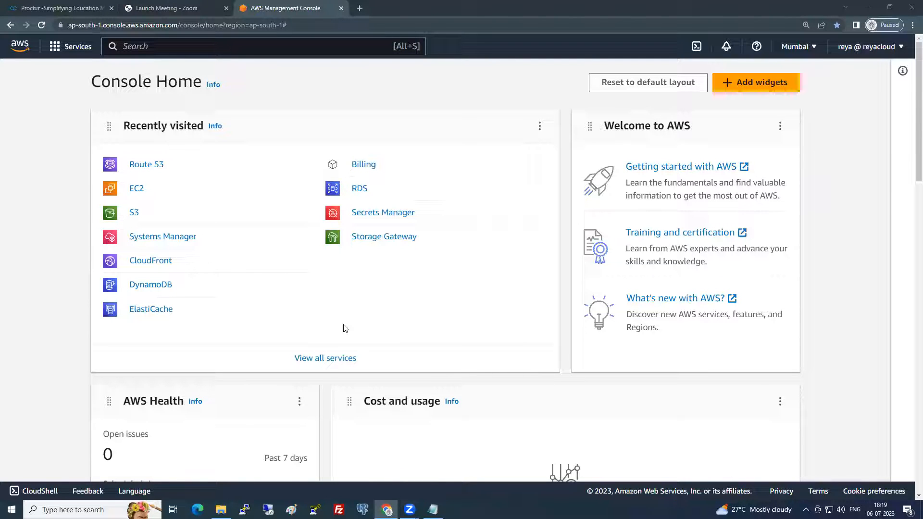
Open the EC2 instances list and start launching a new instance named Server1
{"action": "left_click", "coordinate": [141, 190]}
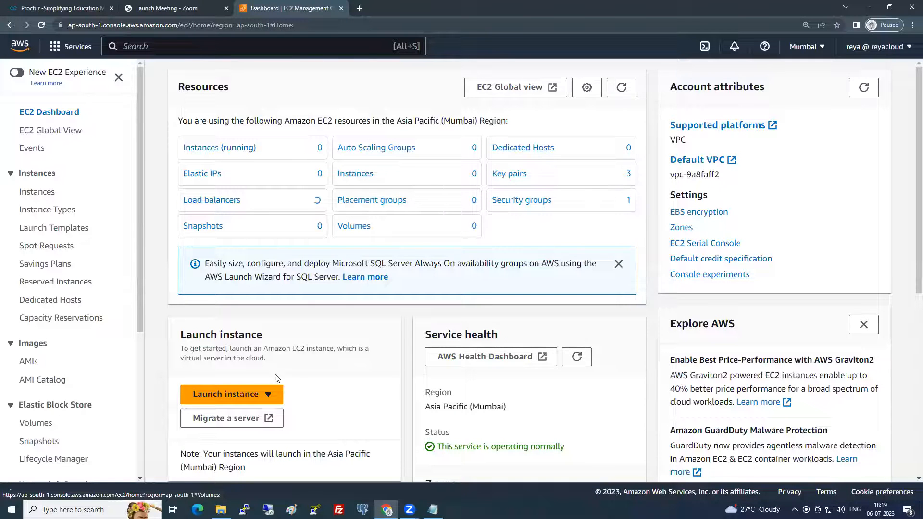
{"action": "left_click", "coordinate": [45, 196]}
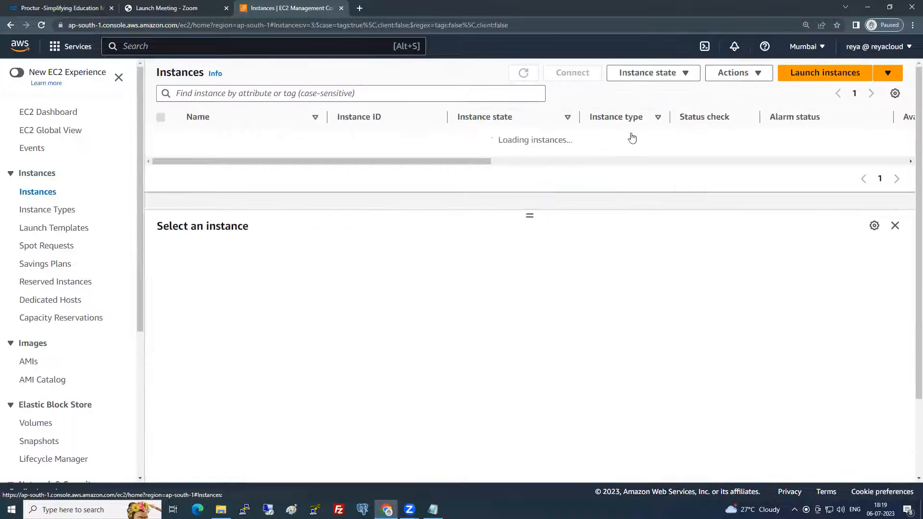
{"action": "left_click", "coordinate": [816, 78]}
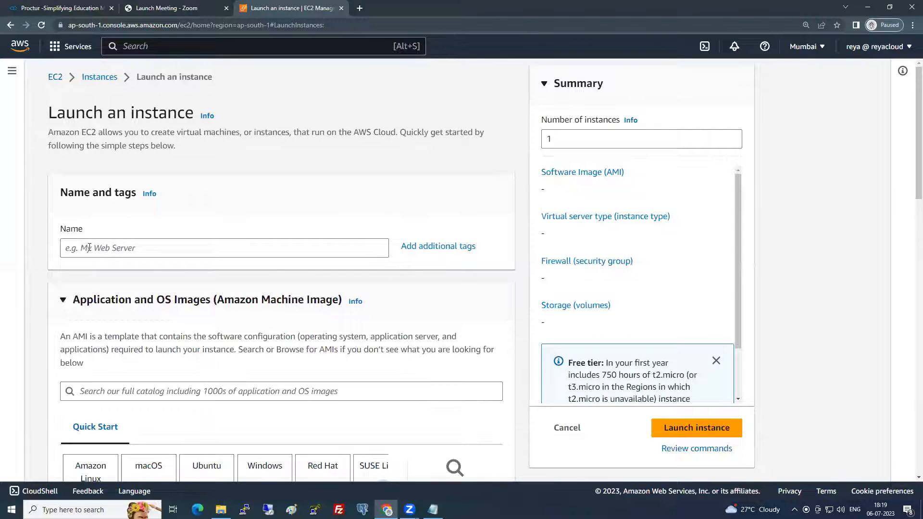
{"action": "left_click", "coordinate": [89, 248]}
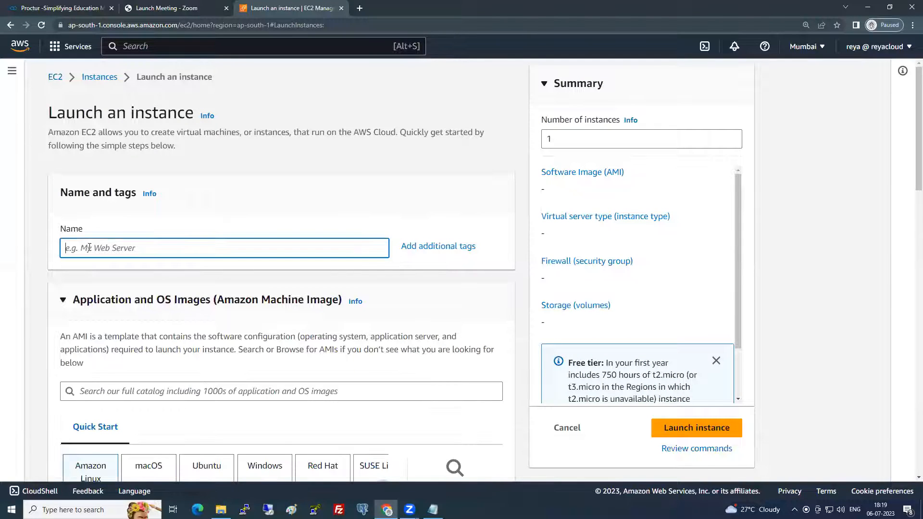
{"action": "type", "text": "Server1"}
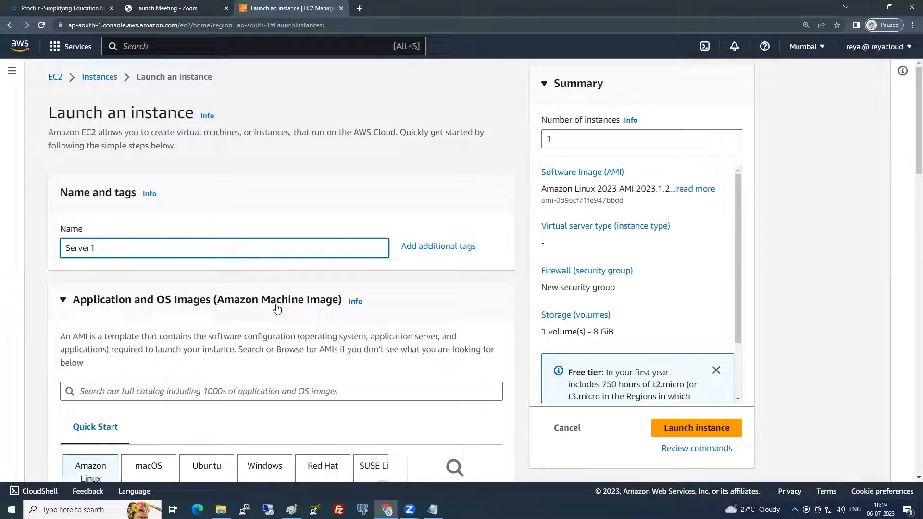
Browse the AMI catalog limited to free tier images and select Red Hat Enterprise Linux 9 (HVM), SSD Volume Type
{"action": "scroll", "coordinate": [277, 308], "scroll_direction": "down", "scroll_amount": 2}
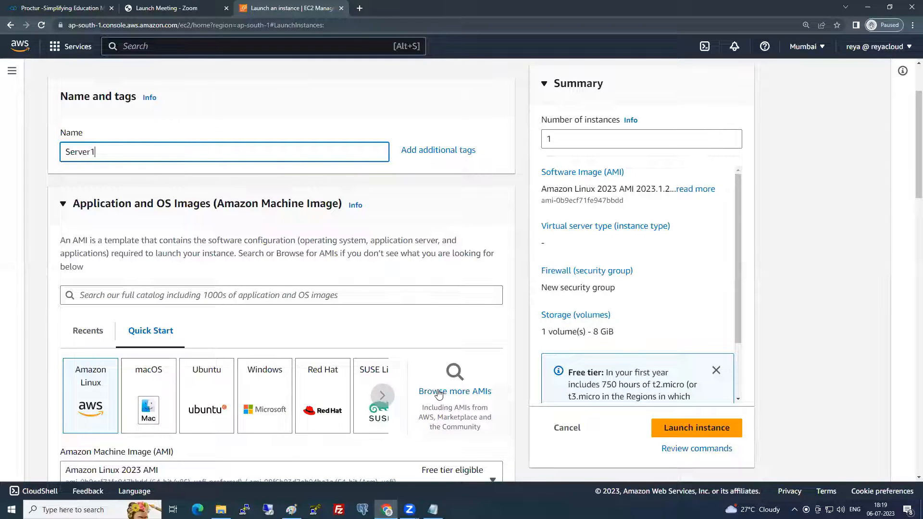
{"action": "left_click", "coordinate": [439, 392]}
{"action": "left_click", "coordinate": [78, 271]}
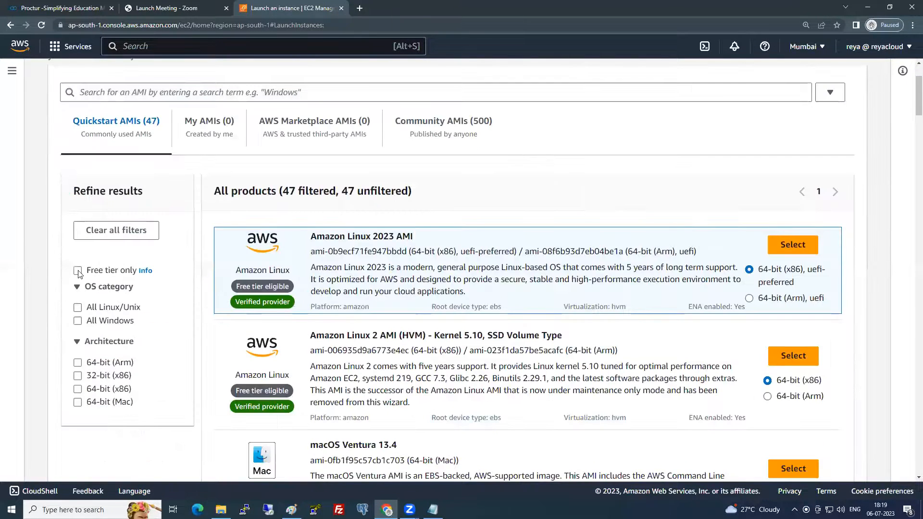
{"action": "left_click", "coordinate": [785, 463]}
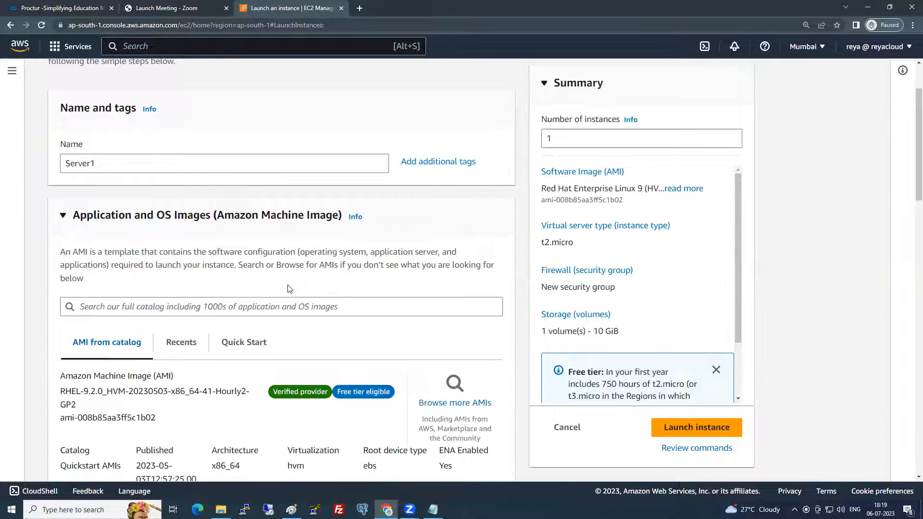
Select 6PMBATCH as the login key pair for the instance
{"action": "scroll", "coordinate": [289, 289], "scroll_direction": "down", "scroll_amount": 7}
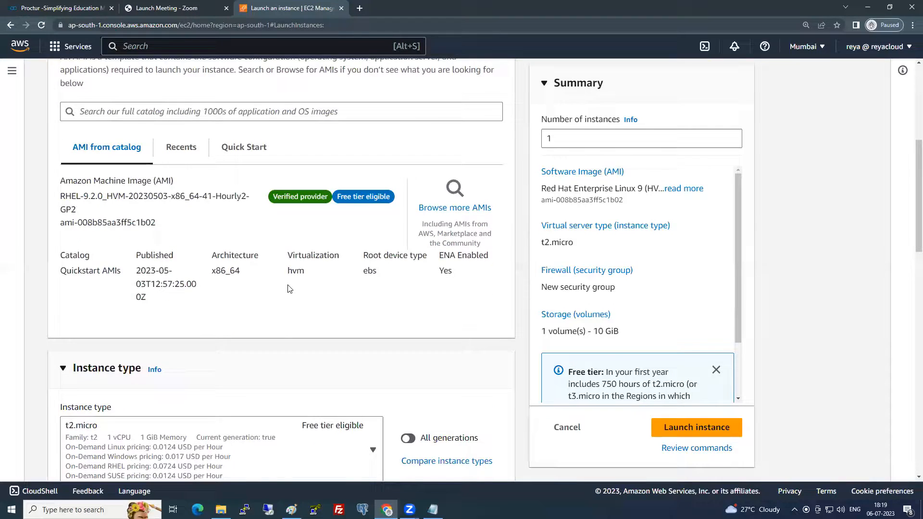
{"action": "scroll", "coordinate": [226, 336], "scroll_direction": "down", "scroll_amount": 2}
{"action": "left_click", "coordinate": [227, 334]}
{"action": "left_click", "coordinate": [155, 436]}
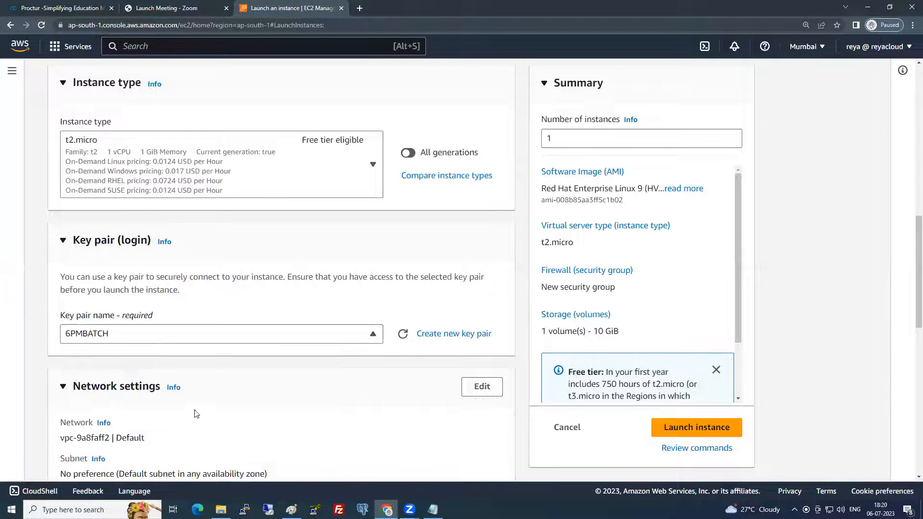
Edit the network settings and choose subnet-a6c089ce in availability zone ap-south-1a
{"action": "scroll", "coordinate": [523, 302], "scroll_direction": "down", "scroll_amount": 3}
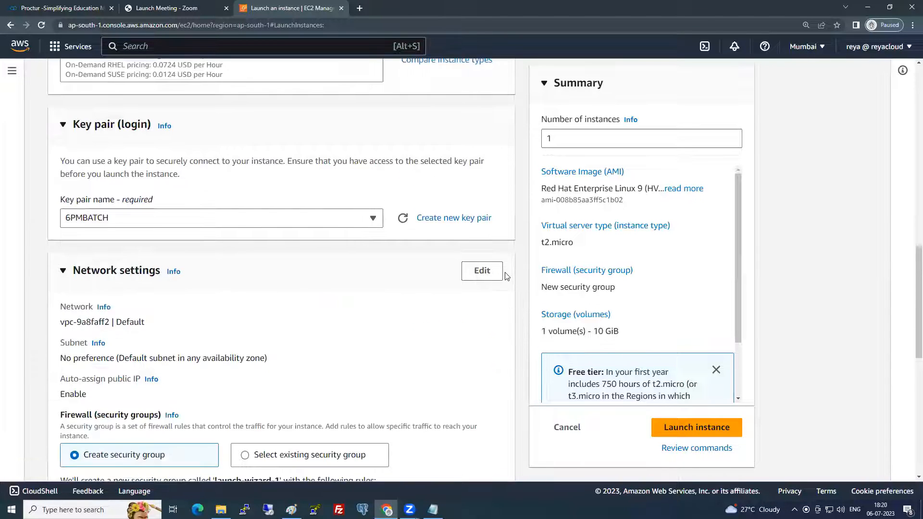
{"action": "left_click", "coordinate": [482, 243]}
{"action": "scroll", "coordinate": [291, 299], "scroll_direction": "down", "scroll_amount": 1}
{"action": "left_click", "coordinate": [253, 249]}
{"action": "left_click", "coordinate": [269, 324]}
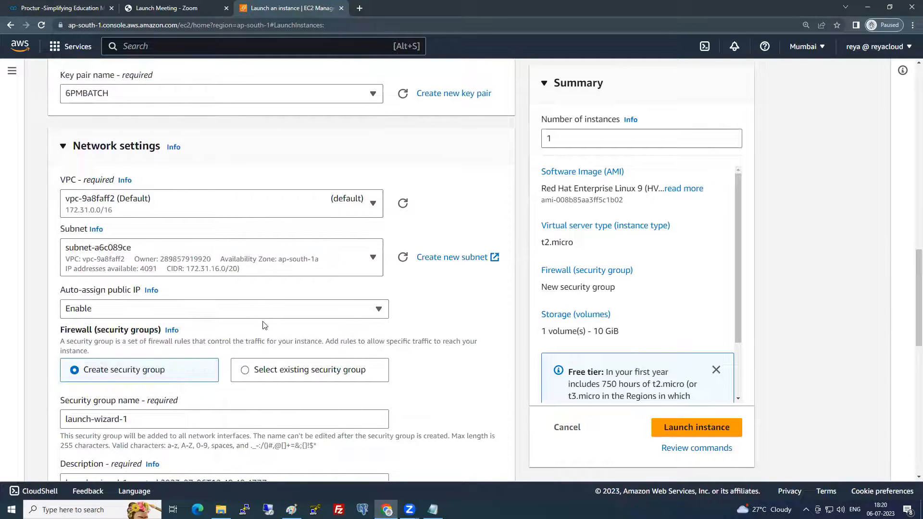
Assign the existing default security group to the instance instead of creating a new one
{"action": "left_click", "coordinate": [293, 370]}
{"action": "scroll", "coordinate": [292, 373], "scroll_direction": "down", "scroll_amount": 2}
{"action": "left_click", "coordinate": [235, 323]}
{"action": "left_click", "coordinate": [210, 367]}
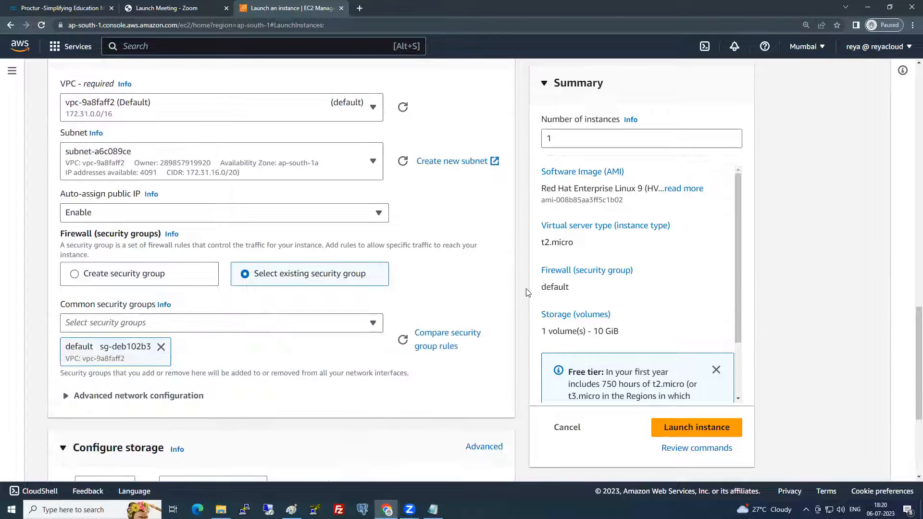
In the advanced details, fill the user data with the bash script that installs and starts httpd and writes /var/www/html/index.html
{"action": "scroll", "coordinate": [493, 316], "scroll_direction": "down", "scroll_amount": 1}
{"action": "scroll", "coordinate": [493, 316], "scroll_direction": "down", "scroll_amount": 3}
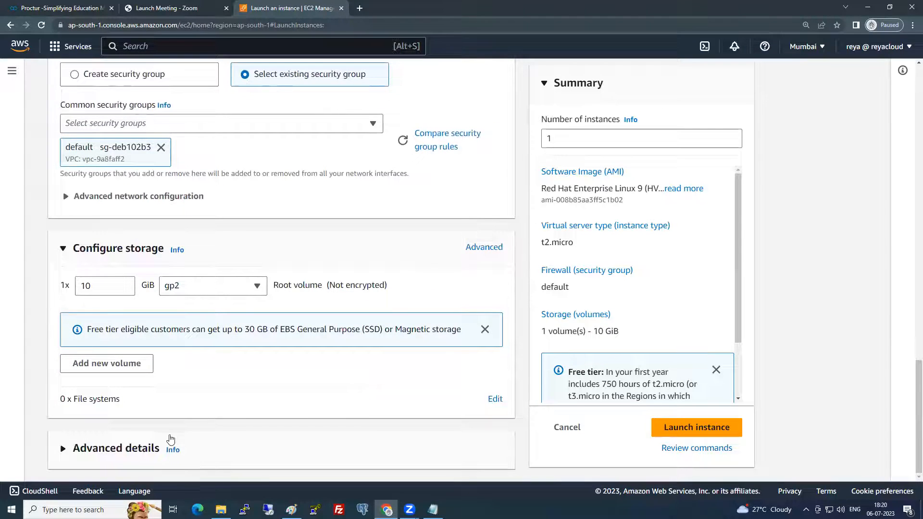
{"action": "scroll", "coordinate": [345, 390], "scroll_direction": "down", "scroll_amount": 20}
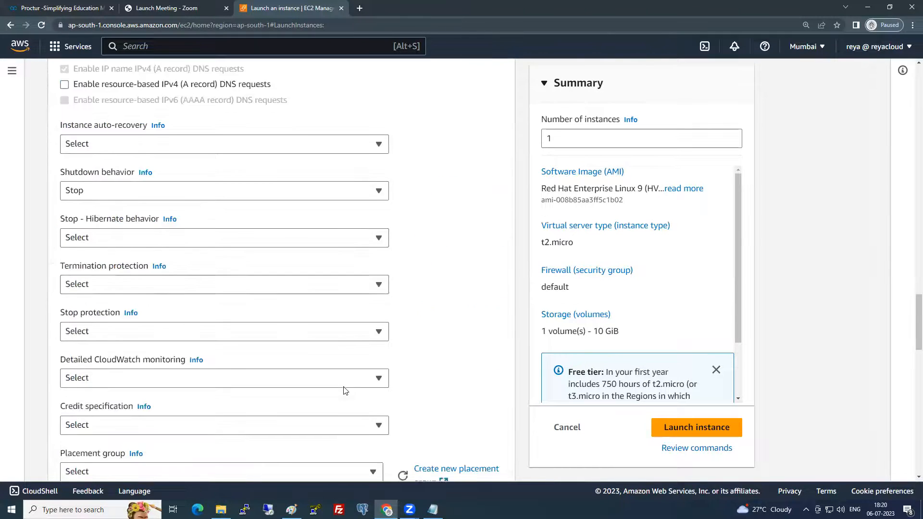
{"action": "left_click", "coordinate": [257, 304]}
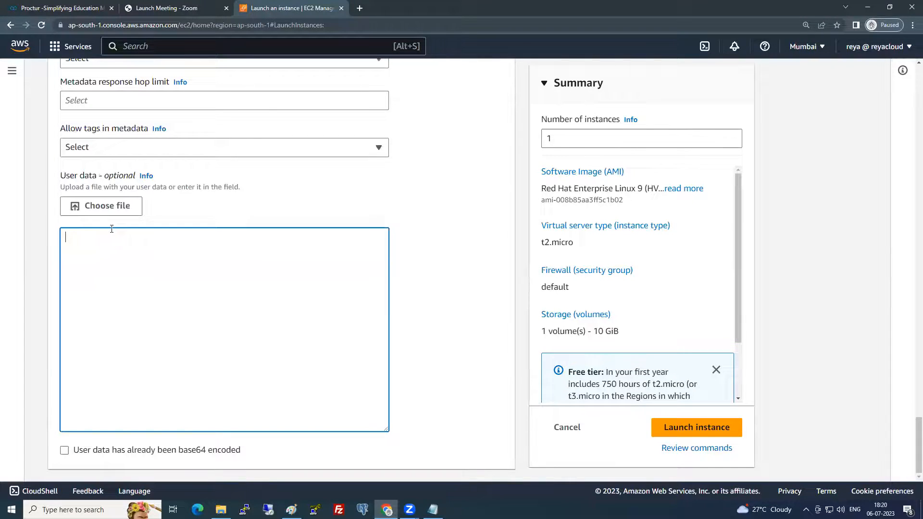
{"action": "key", "text": "alt+Tab"}
{"action": "left_click", "coordinate": [97, 353]}
{"action": "type", "text": "#!/bin/bash yum install httpd -y service httpd start chkconfig httpd on mkdir /var/www/html echo 'Hey!! This is my First Website on EC2!' > /var/www/html/index.html"}
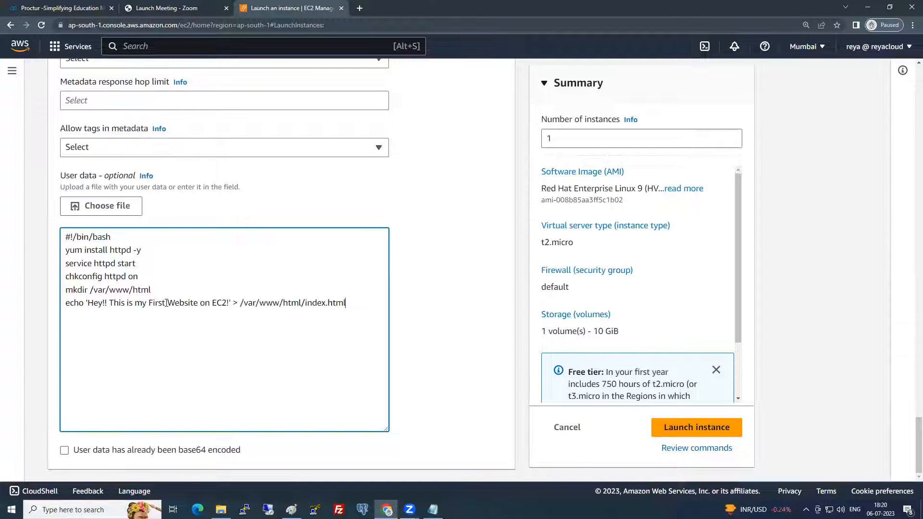
Change the script's echo message to 'Hey!! This is my Website on EC2 Server 1 !!' and copy the whole script
{"action": "left_click", "coordinate": [226, 302]}
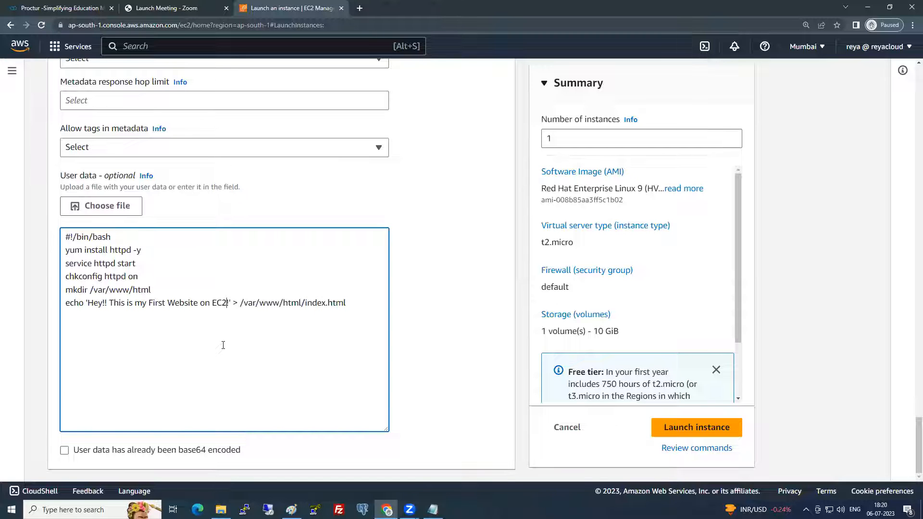
{"action": "type", "text": "Server"}
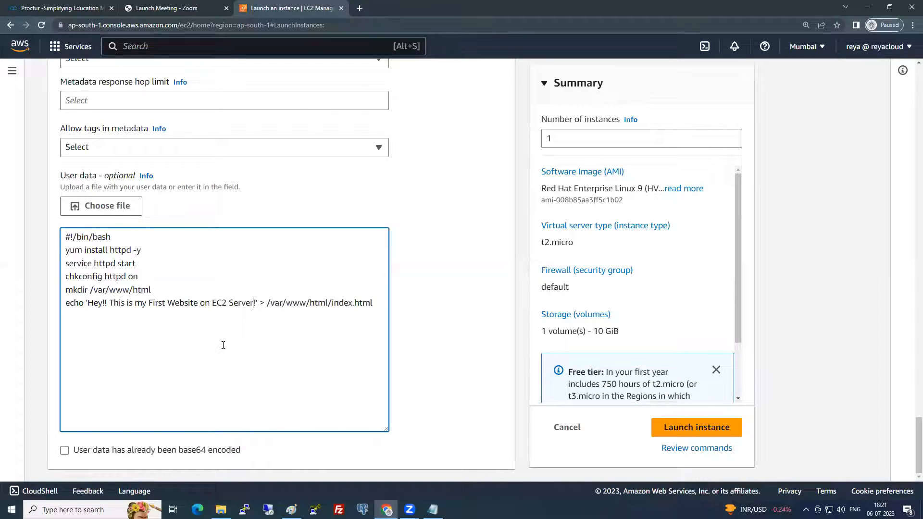
{"action": "type", "text": " 1"}
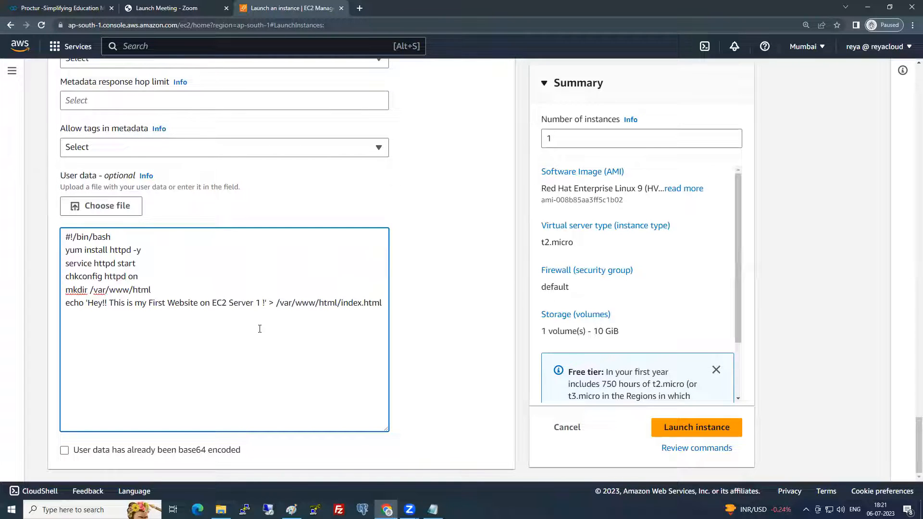
{"action": "type", "text": "!"}
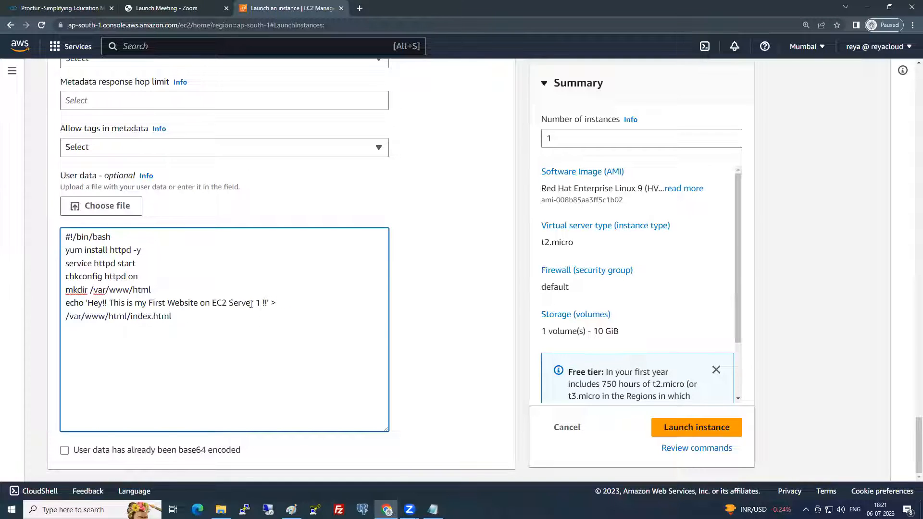
{"action": "double_click", "coordinate": [143, 301]}
{"action": "double_click", "coordinate": [156, 303]}
{"action": "key", "text": "BackSpace"}
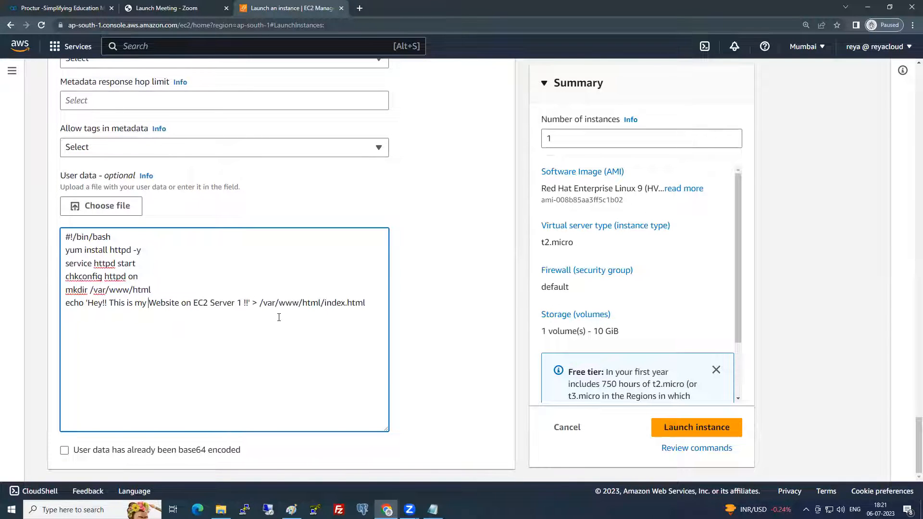
{"action": "key", "text": "ctrl+a"}
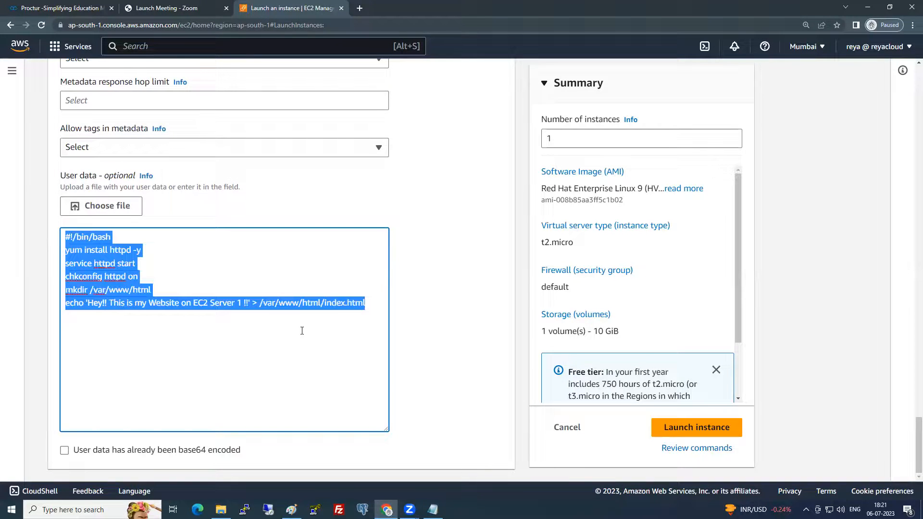
{"action": "left_click", "coordinate": [437, 324]}
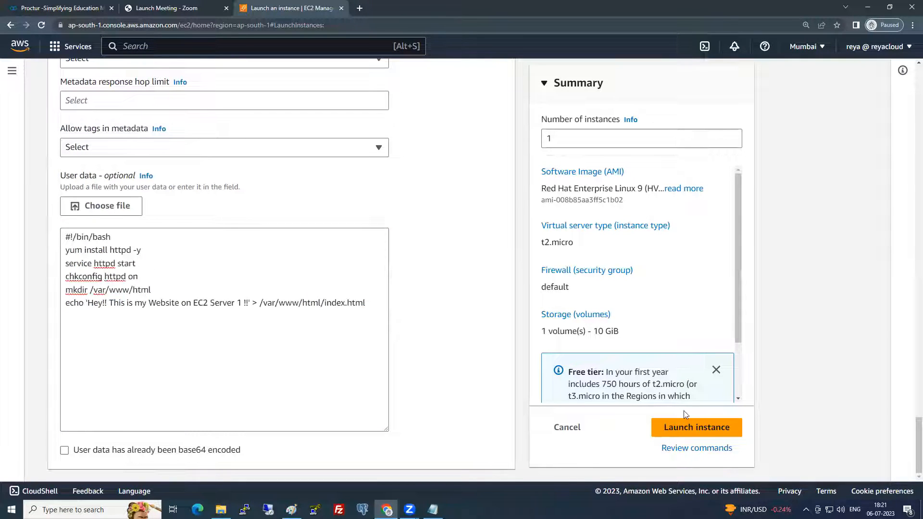
Launch the Server1 instance and return to the instances list
{"action": "left_click", "coordinate": [693, 427]}
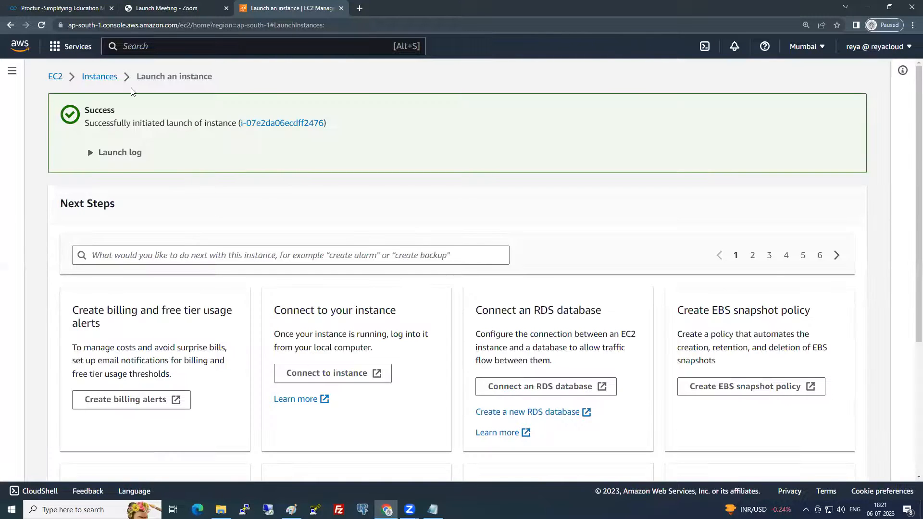
{"action": "left_click", "coordinate": [110, 78]}
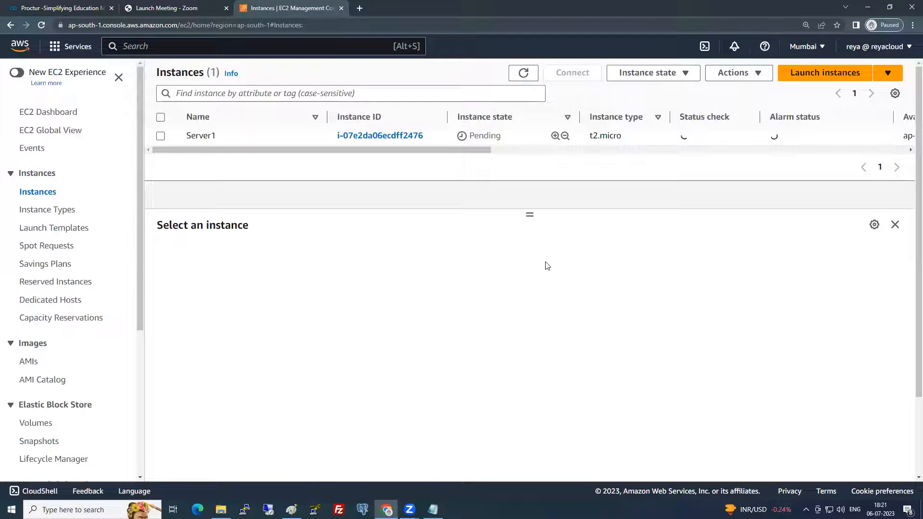
Switch to Paint and review the load balancer diagram and the list of planned tasks
{"action": "left_click", "coordinate": [291, 509]}
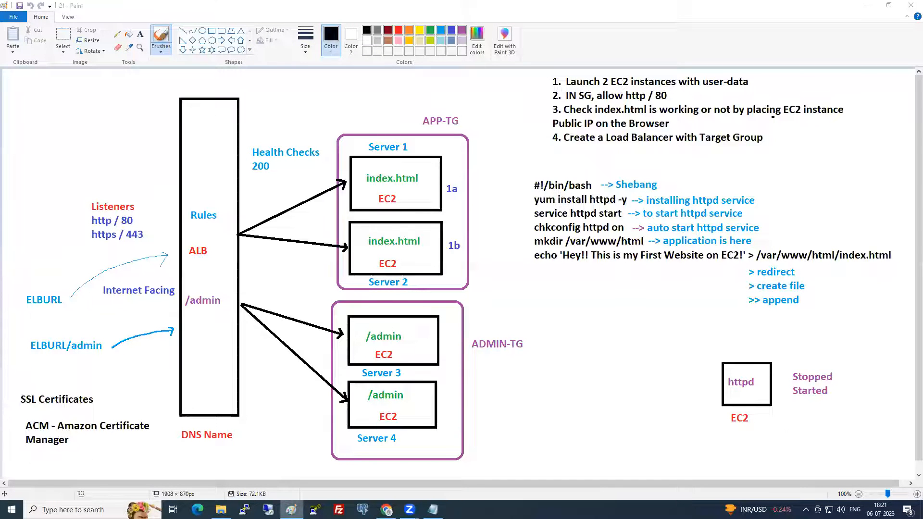
{"action": "right_click", "coordinate": [291, 509]}
{"action": "left_click", "coordinate": [281, 460]}
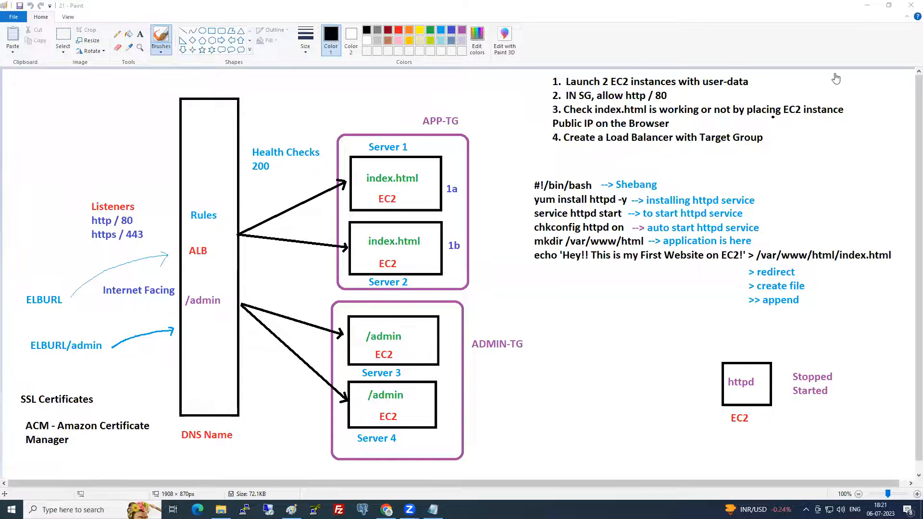
Switch back to the AWS console in Chrome and name the second new instance Server2
{"action": "key", "text": "alt+Tab"}
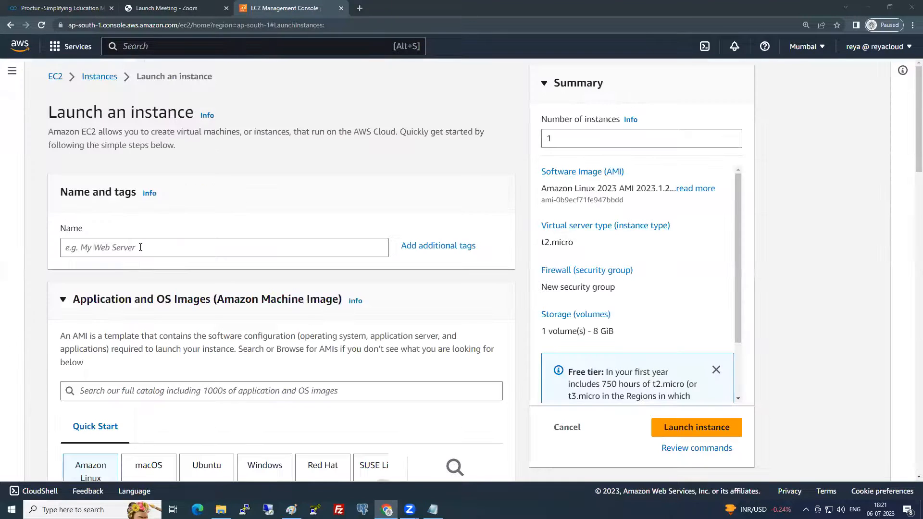
{"action": "left_click", "coordinate": [141, 247]}
{"action": "type", "text": "Ser"}
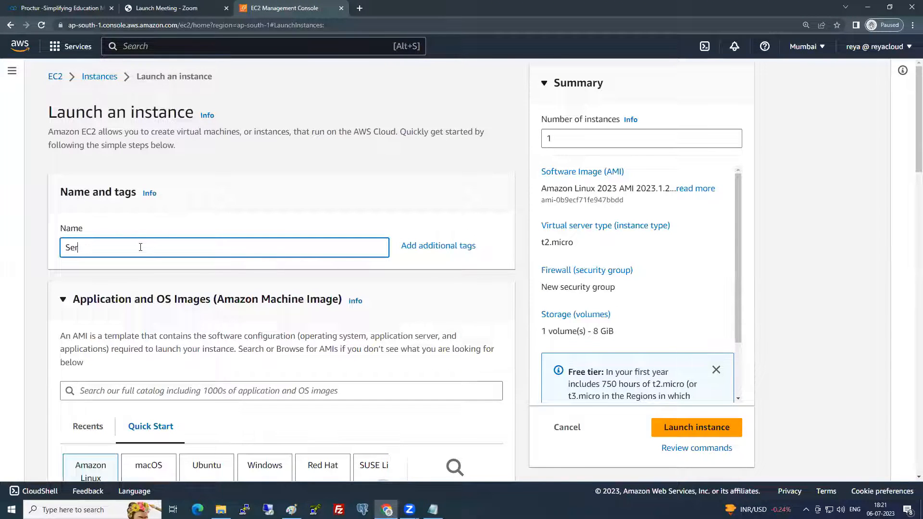
{"action": "type", "text": "ver2"}
Filter the AMI catalog to free tier only and select Red Hat Enterprise Linux 9 for Server2
{"action": "scroll", "coordinate": [178, 307], "scroll_direction": "down", "scroll_amount": 4}
{"action": "left_click", "coordinate": [466, 296]}
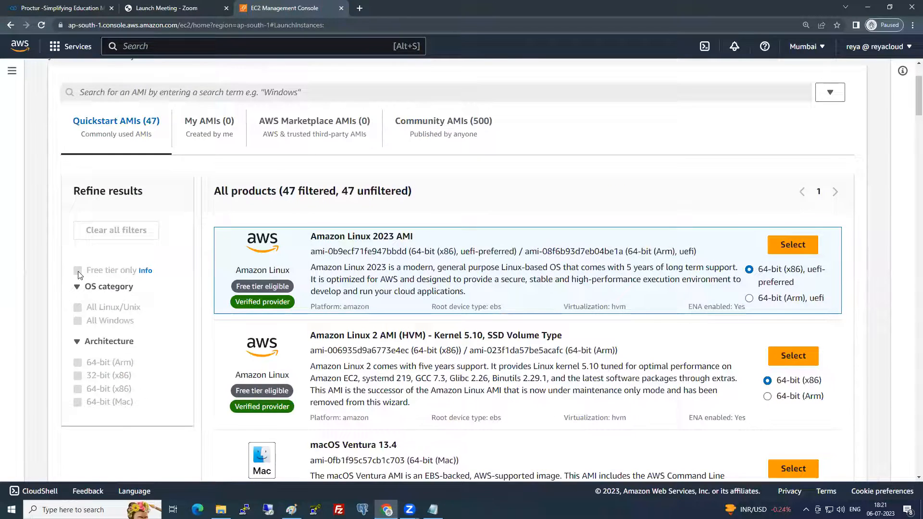
{"action": "left_click", "coordinate": [79, 272]}
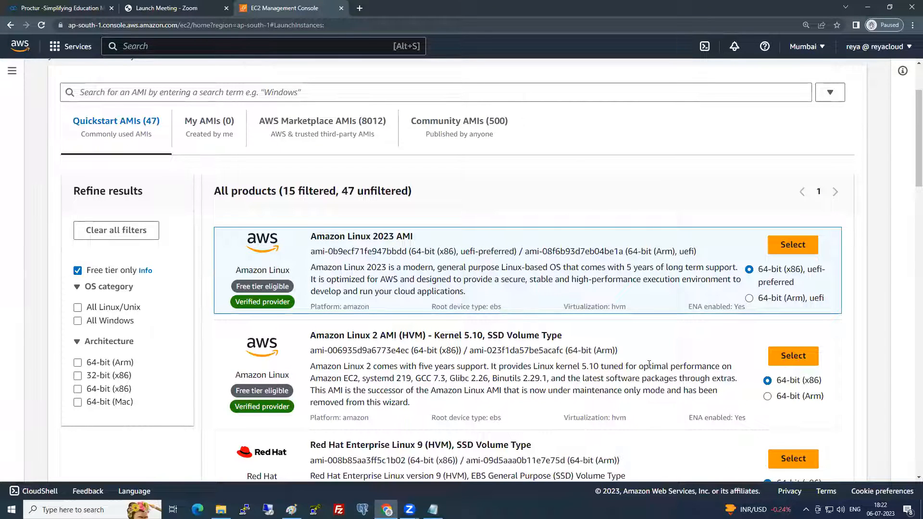
{"action": "left_click", "coordinate": [792, 459]}
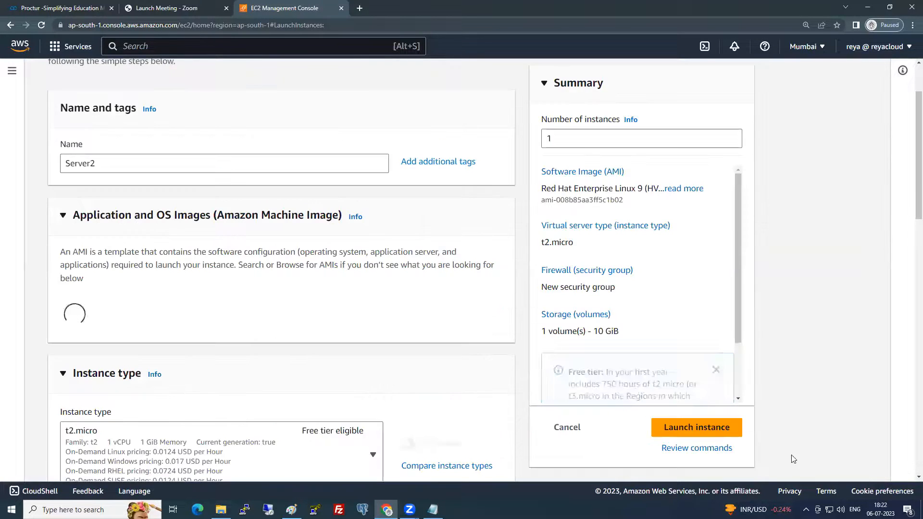
Select the existing key pair 6PMBATCH for logging in to Server2
{"action": "scroll", "coordinate": [276, 335], "scroll_direction": "down", "scroll_amount": 7}
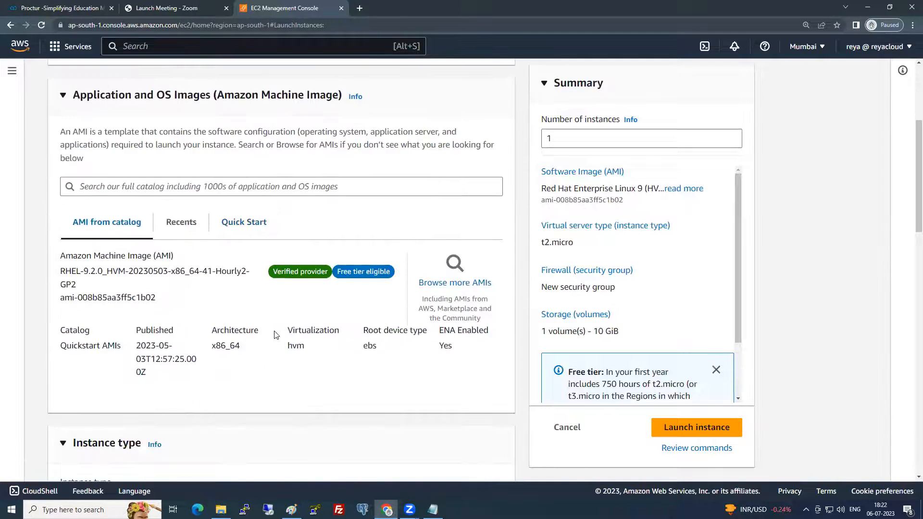
{"action": "scroll", "coordinate": [274, 335], "scroll_direction": "down", "scroll_amount": 3}
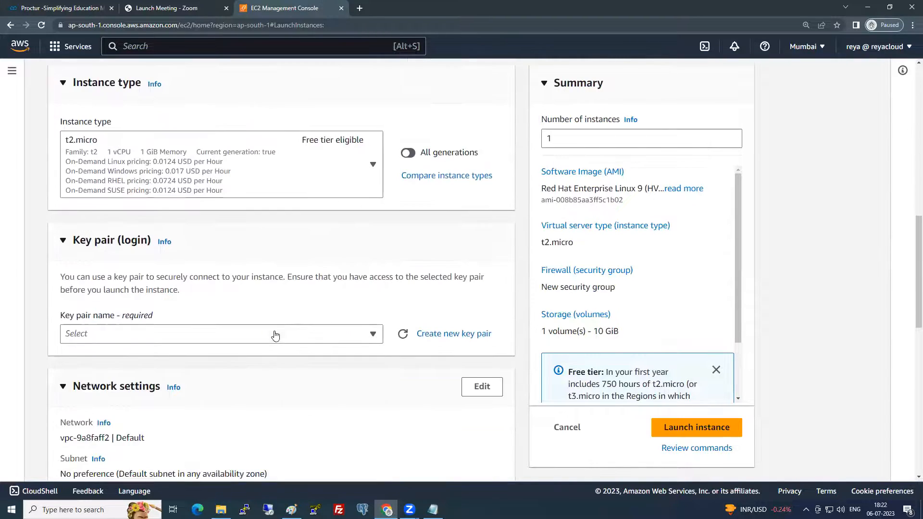
{"action": "left_click", "coordinate": [268, 332]}
{"action": "scroll", "coordinate": [148, 428], "scroll_direction": "down", "scroll_amount": 1}
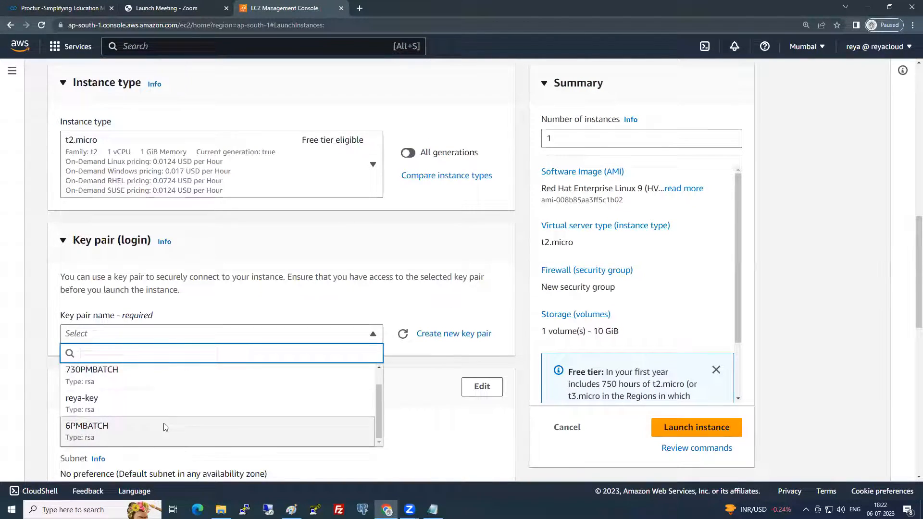
{"action": "left_click", "coordinate": [165, 426]}
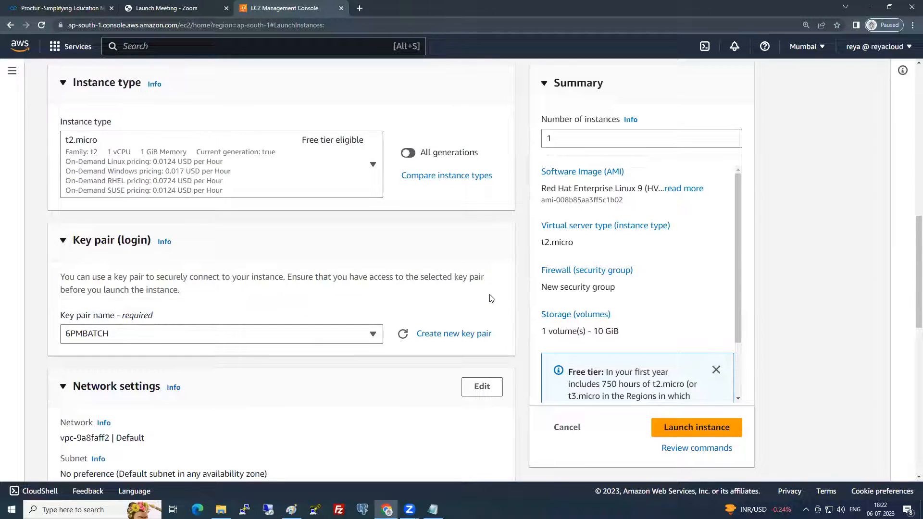
Edit Server2's network settings and choose subnet-dd942a91 in availability zone ap-south-1b
{"action": "scroll", "coordinate": [490, 293], "scroll_direction": "down", "scroll_amount": 1}
{"action": "left_click", "coordinate": [483, 338]}
{"action": "scroll", "coordinate": [409, 318], "scroll_direction": "down", "scroll_amount": 2}
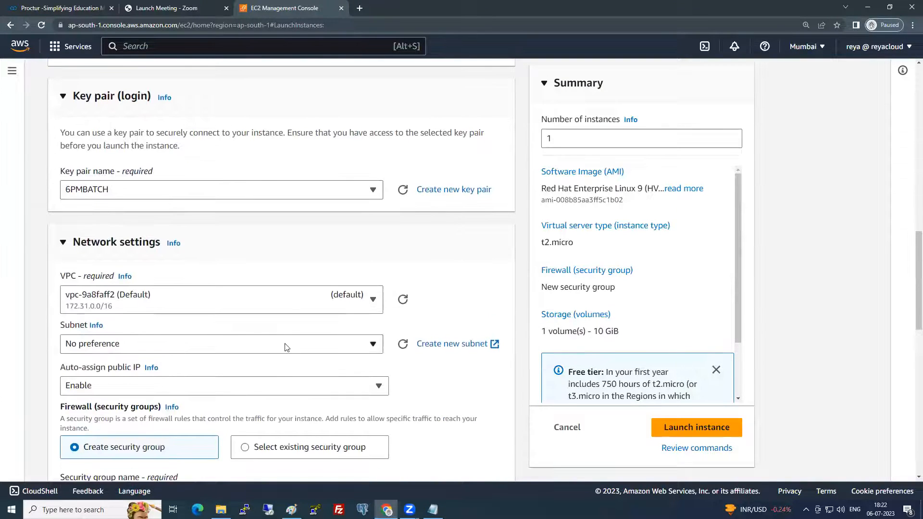
{"action": "scroll", "coordinate": [294, 293], "scroll_direction": "down", "scroll_amount": 1}
{"action": "left_click", "coordinate": [296, 295]}
{"action": "left_click", "coordinate": [307, 235]}
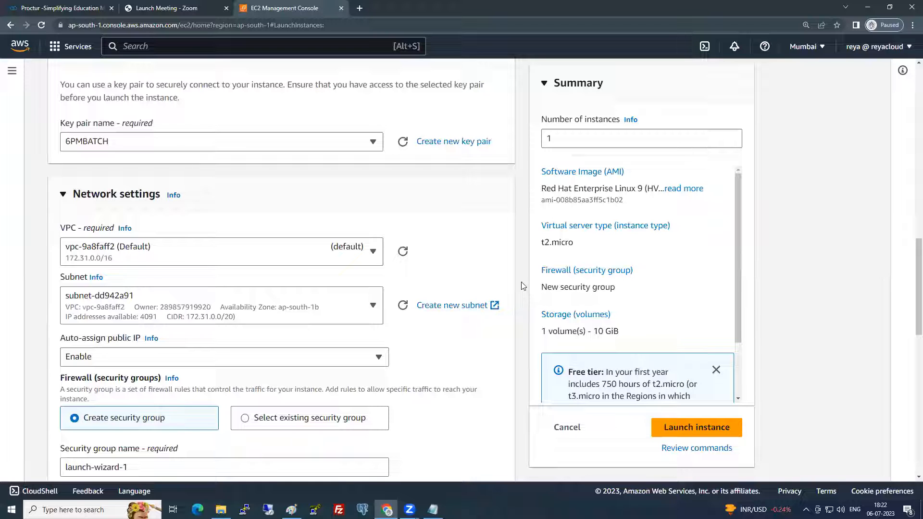
Assign the existing default security group to Server2 instead of creating a new one
{"action": "scroll", "coordinate": [385, 317], "scroll_direction": "down", "scroll_amount": 2}
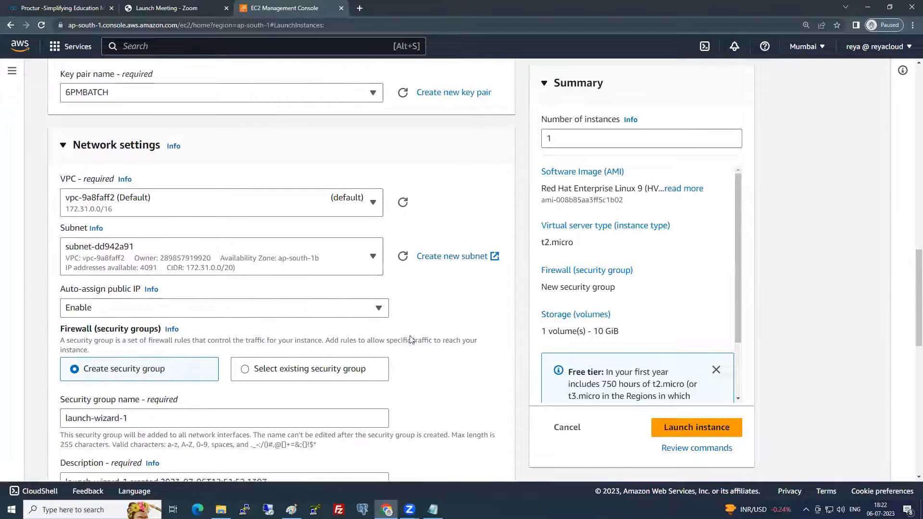
{"action": "left_click", "coordinate": [338, 329]}
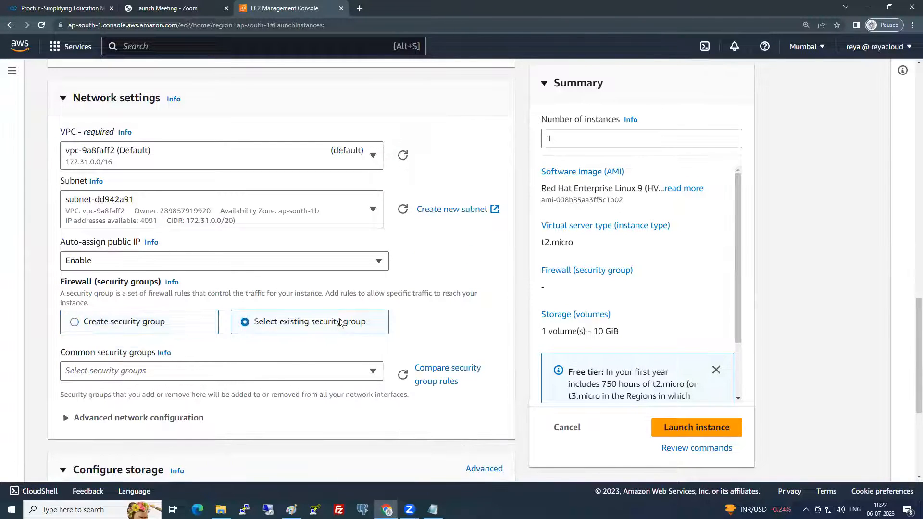
{"action": "left_click", "coordinate": [275, 375]}
{"action": "left_click", "coordinate": [153, 420]}
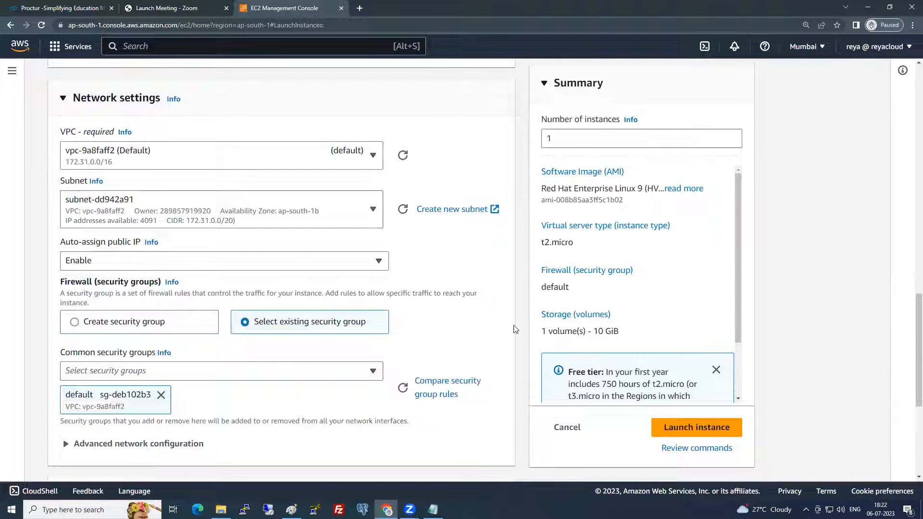
Enter the httpd installation bash script as Server2's user data, with the index.html message reading 'Hey!! This is my Website on EC2 Server 2 !!'
{"action": "scroll", "coordinate": [518, 326], "scroll_direction": "down", "scroll_amount": 5}
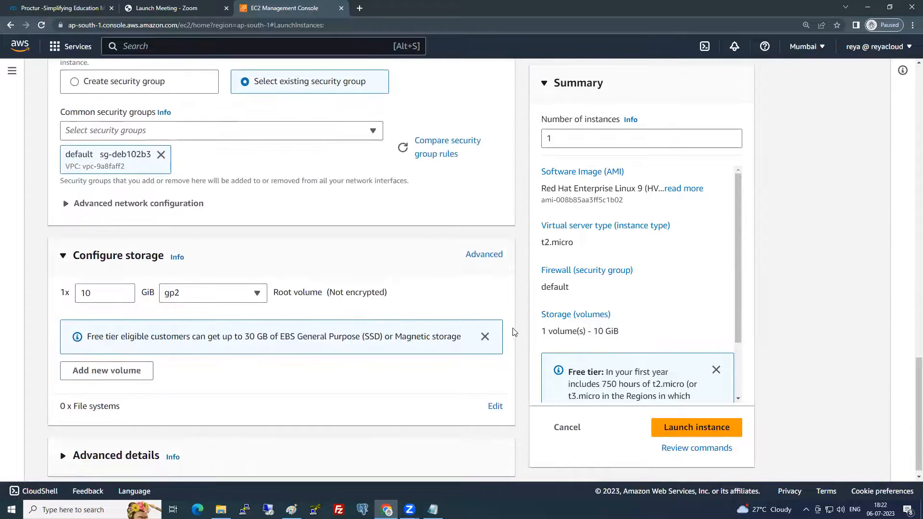
{"action": "left_click", "coordinate": [154, 448]}
{"action": "scroll", "coordinate": [327, 401], "scroll_direction": "down", "scroll_amount": 13}
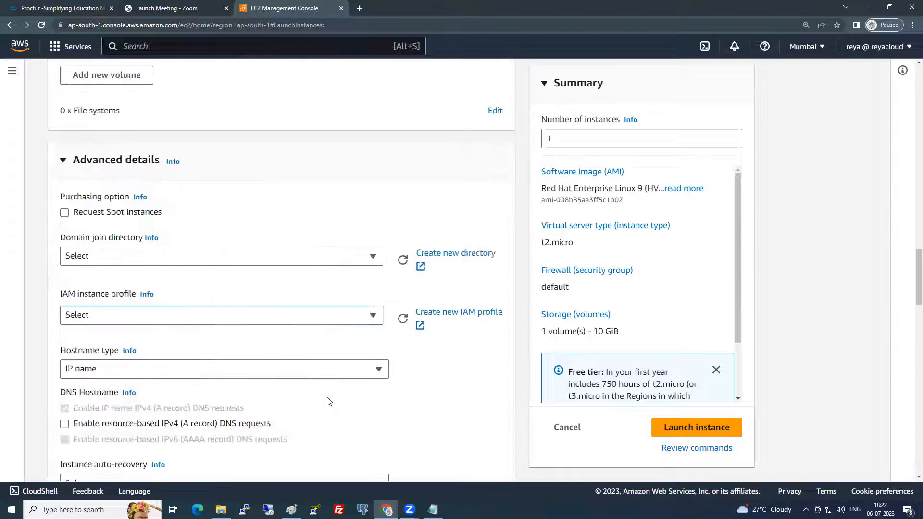
{"action": "scroll", "coordinate": [329, 401], "scroll_direction": "down", "scroll_amount": 12}
{"action": "left_click", "coordinate": [263, 330]}
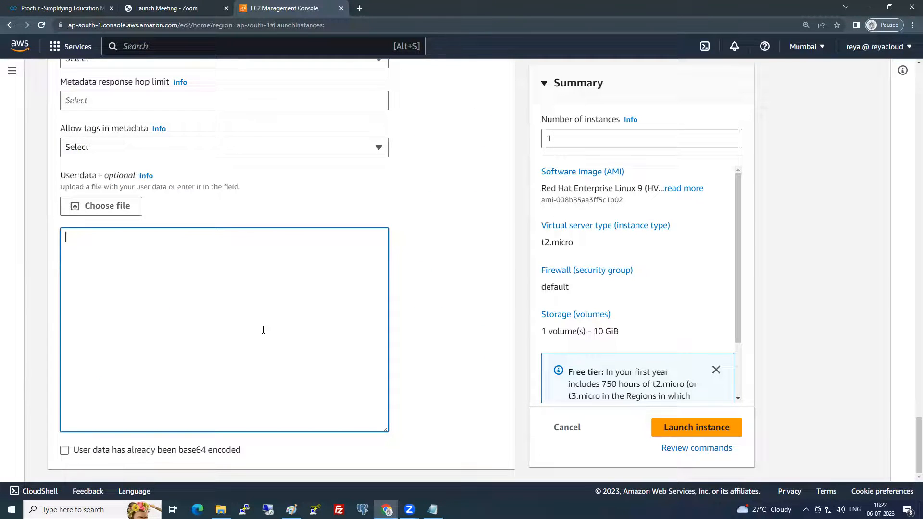
{"action": "type", "text": "#!/bin/bash yum install httpd -y service httpd start chkconfig httpd on mkdir /var/www/html echo 'Hey!! This is my Website on EC2 Server 1!!' > /var/www/html/index.html"}
{"action": "left_click", "coordinate": [241, 303]}
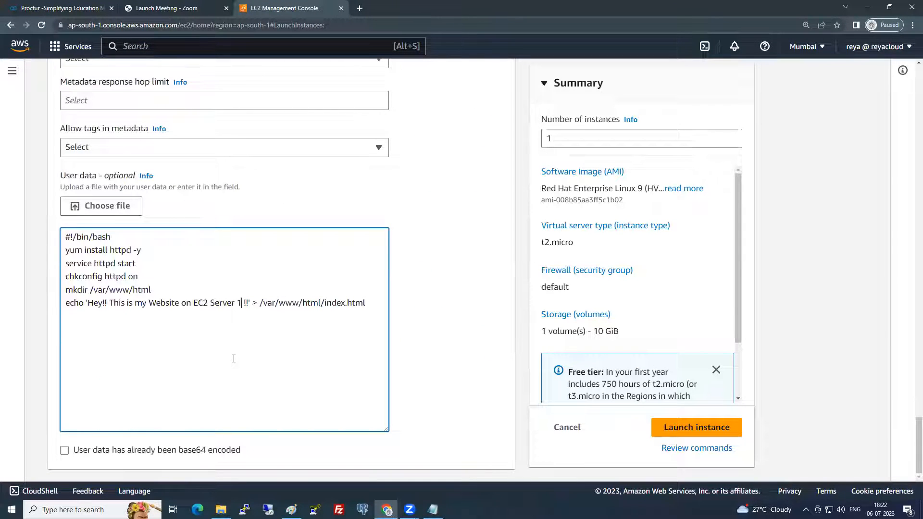
{"action": "key", "text": "BackSpace"}
{"action": "type", "text": "2"}
Launch the Server2 instance and return to the instances list
{"action": "left_click", "coordinate": [683, 431]}
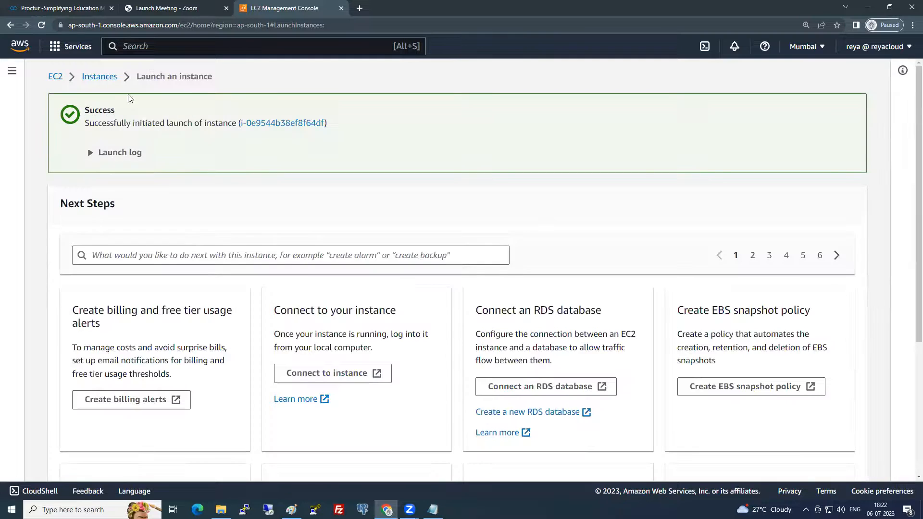
{"action": "left_click", "coordinate": [108, 76]}
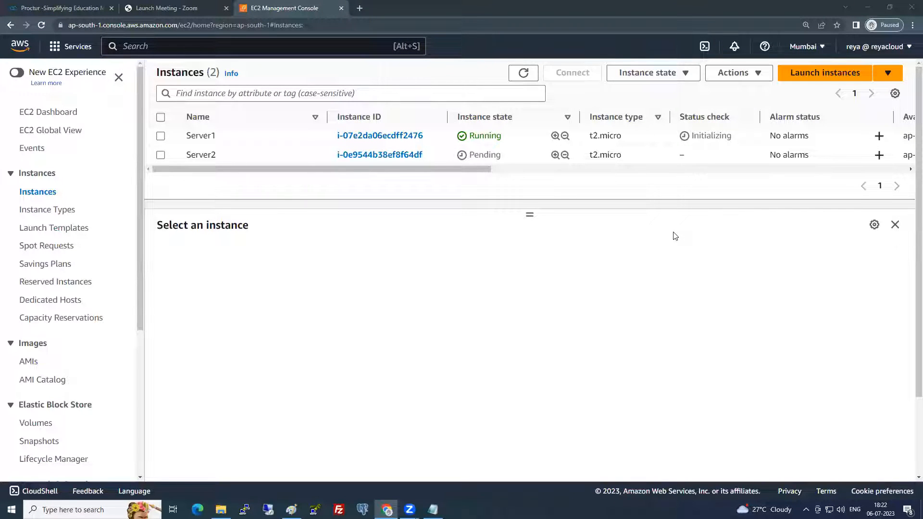
Set the HTTP inbound rule's source to My IP in the default security group and save the rules
{"action": "scroll", "coordinate": [73, 375], "scroll_direction": "down", "scroll_amount": 3}
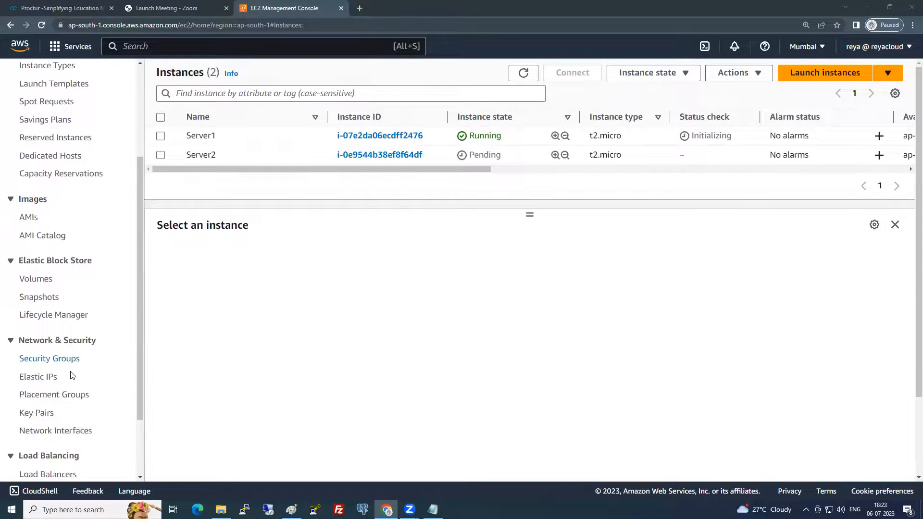
{"action": "left_click", "coordinate": [72, 358]}
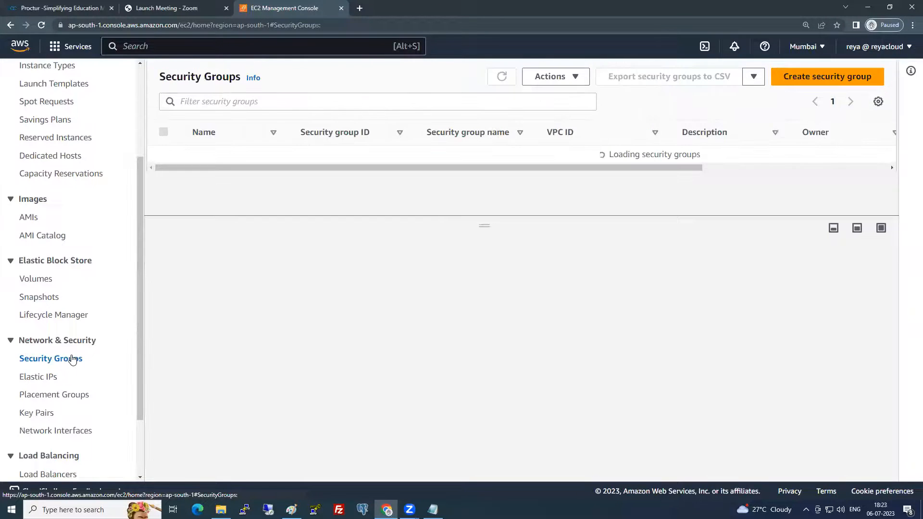
{"action": "left_click", "coordinate": [283, 279]}
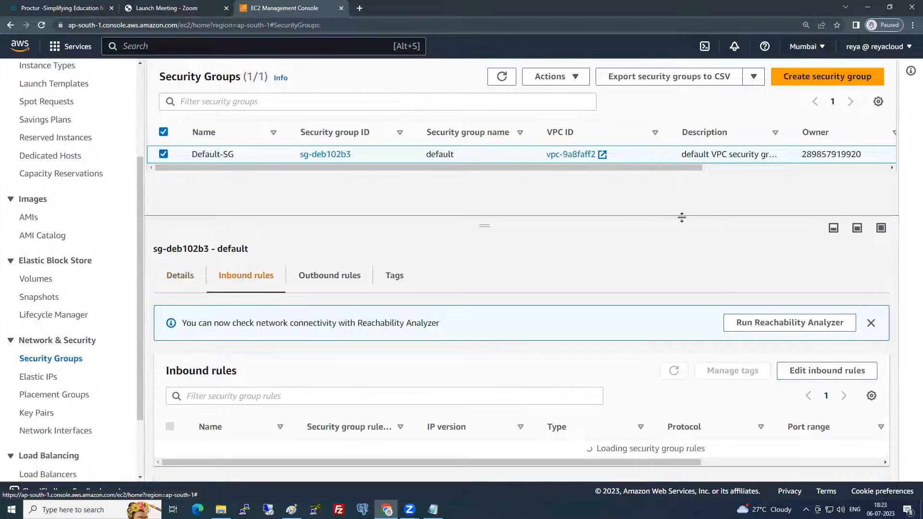
{"action": "left_click", "coordinate": [804, 371]}
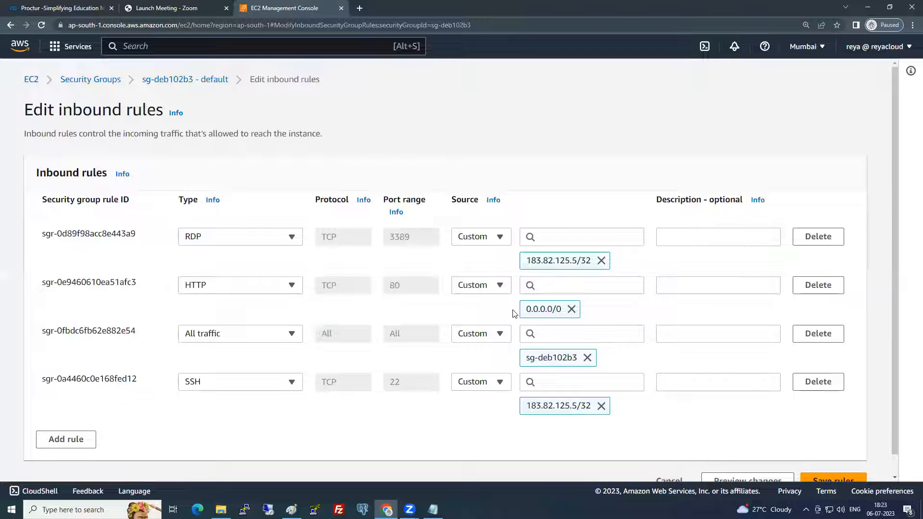
{"action": "left_click", "coordinate": [571, 309]}
{"action": "left_click", "coordinate": [483, 285]}
{"action": "left_click", "coordinate": [475, 378]}
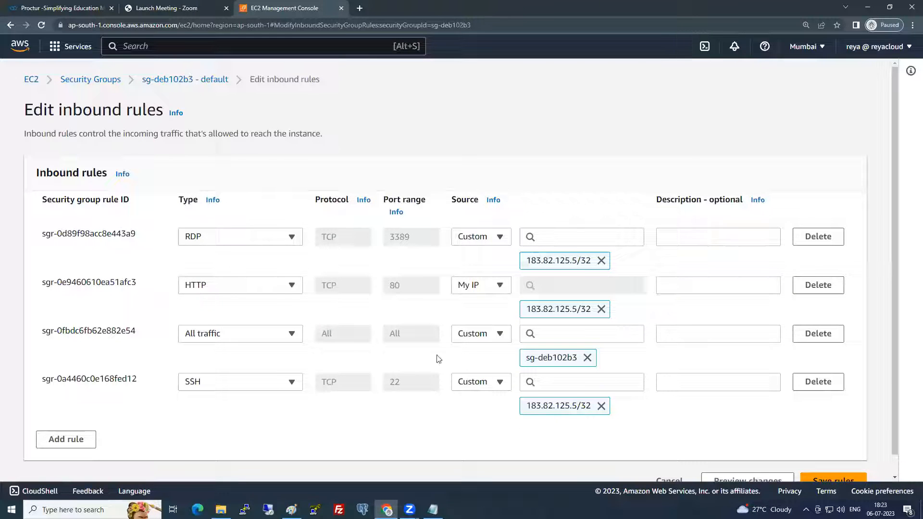
{"action": "scroll", "coordinate": [846, 464], "scroll_direction": "down", "scroll_amount": 1}
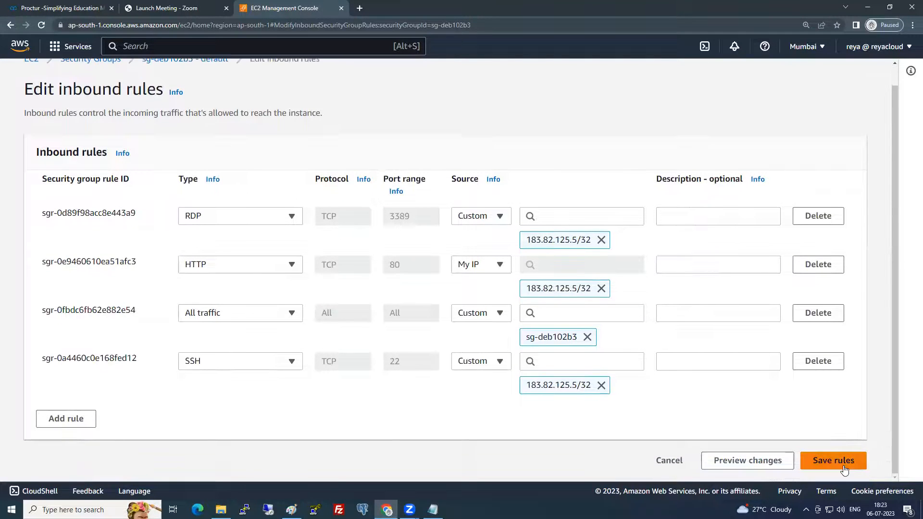
{"action": "left_click", "coordinate": [843, 459]}
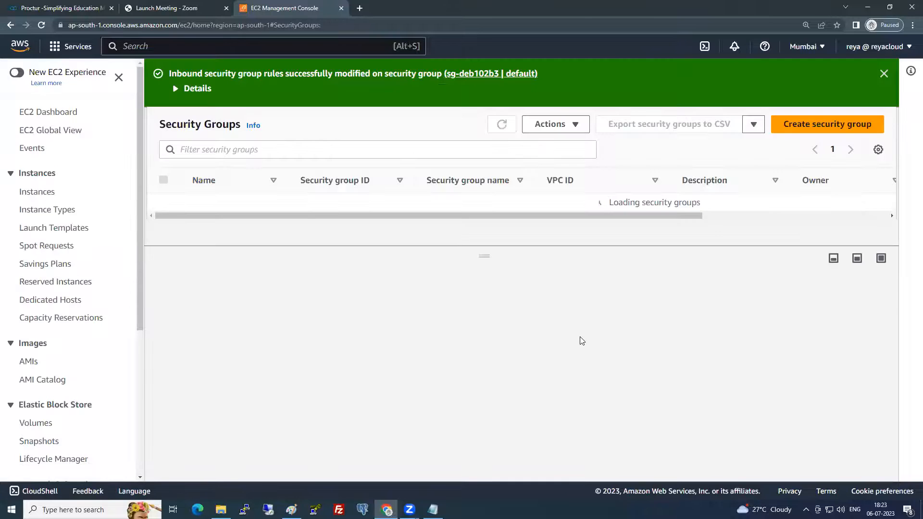
Return to the instances list and check the status of both servers and Server1's public IPv4 address
{"action": "left_click", "coordinate": [49, 196]}
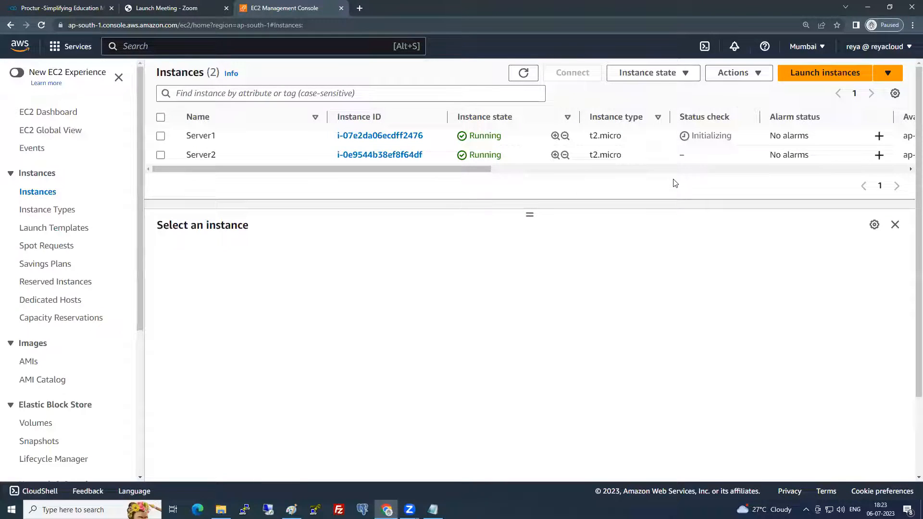
{"action": "left_click", "coordinate": [525, 74]}
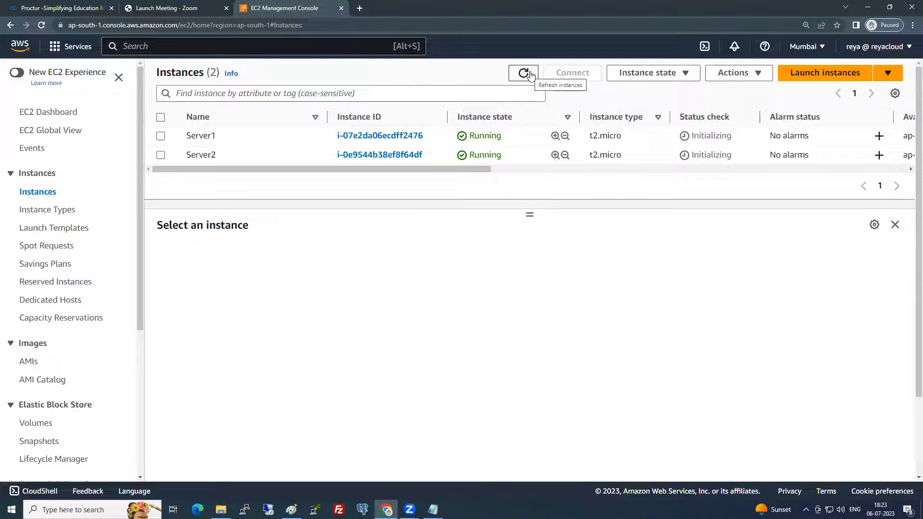
{"action": "left_click", "coordinate": [161, 137]}
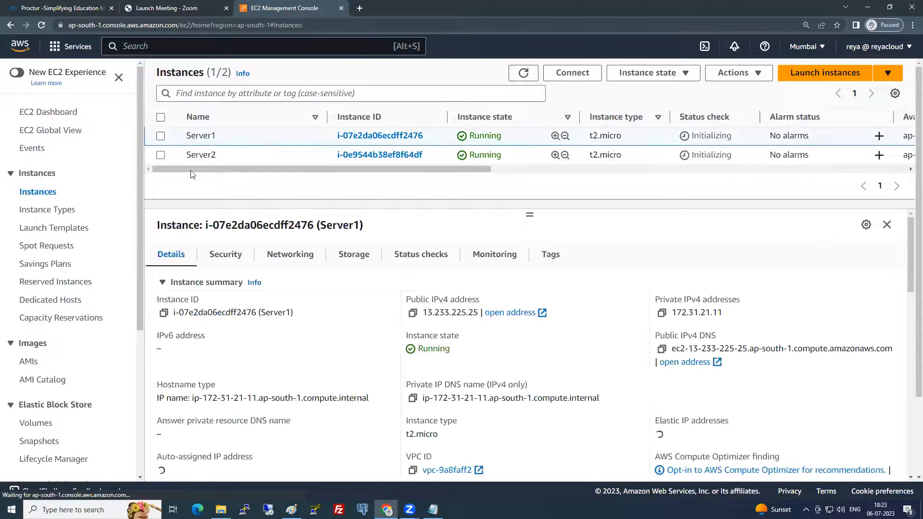
{"action": "left_click", "coordinate": [413, 313]}
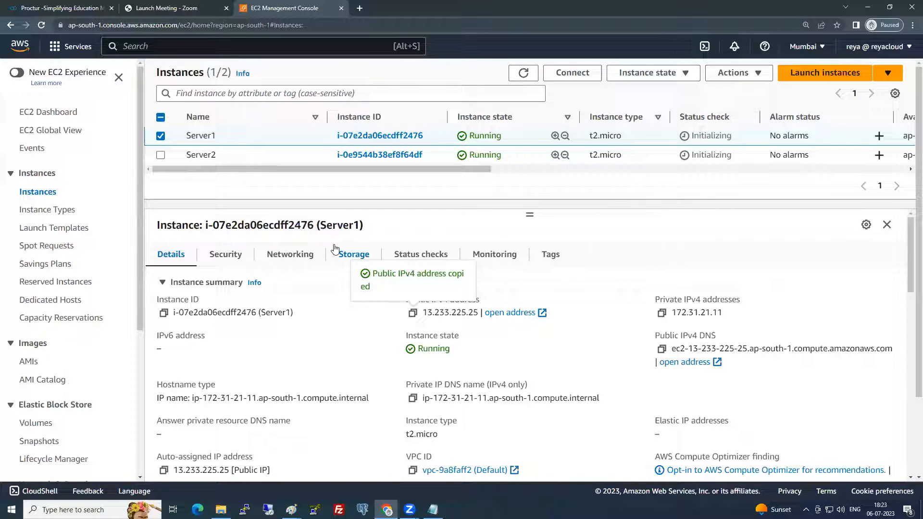
{"action": "left_click", "coordinate": [524, 72]}
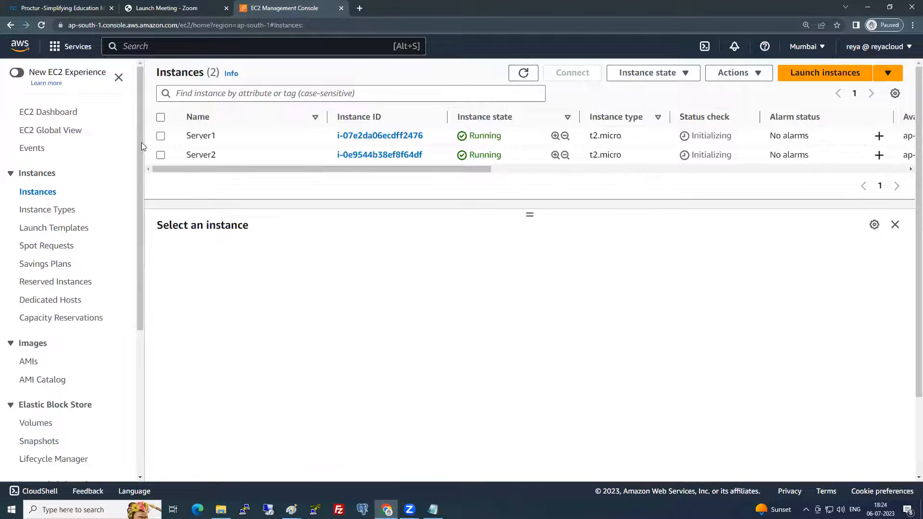
{"action": "left_click", "coordinate": [162, 136]}
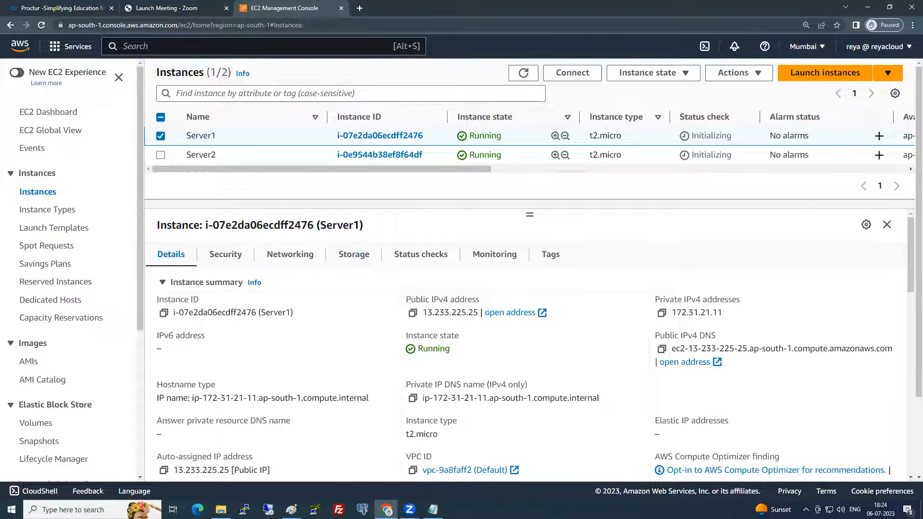
Switch to Paint and trace over the first three planned tasks in turn, undoing each stroke
{"action": "mouse_move", "coordinate": [291, 510]}
{"action": "left_click", "coordinate": [239, 470]}
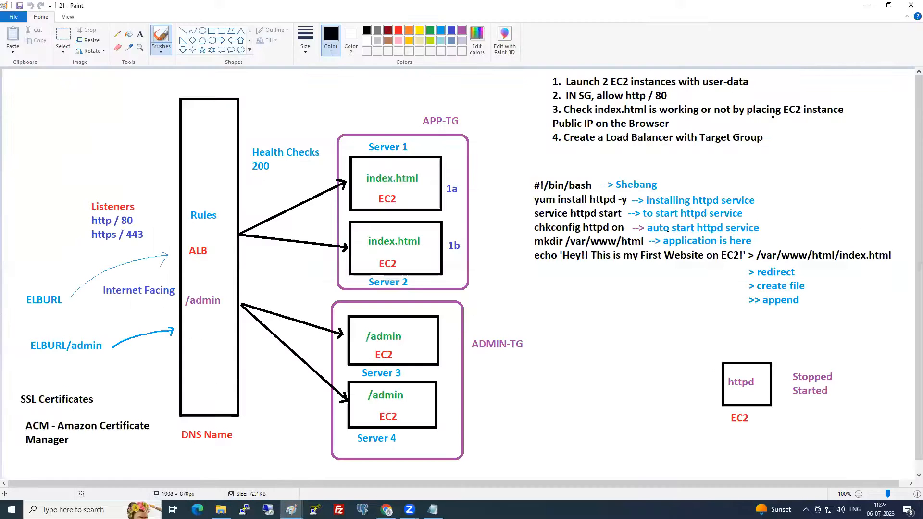
{"action": "left_click_drag", "start_coordinate": [567, 83], "coordinate": [736, 82]}
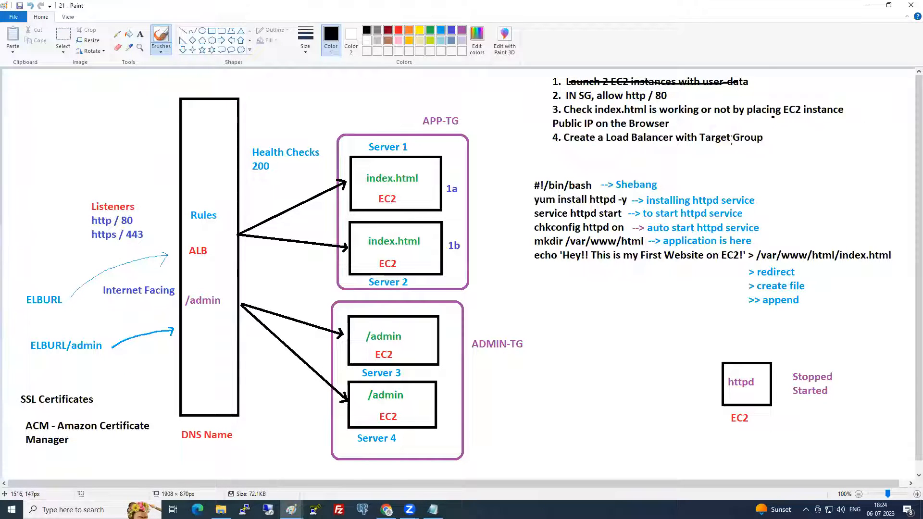
{"action": "key", "text": "ctrl+z"}
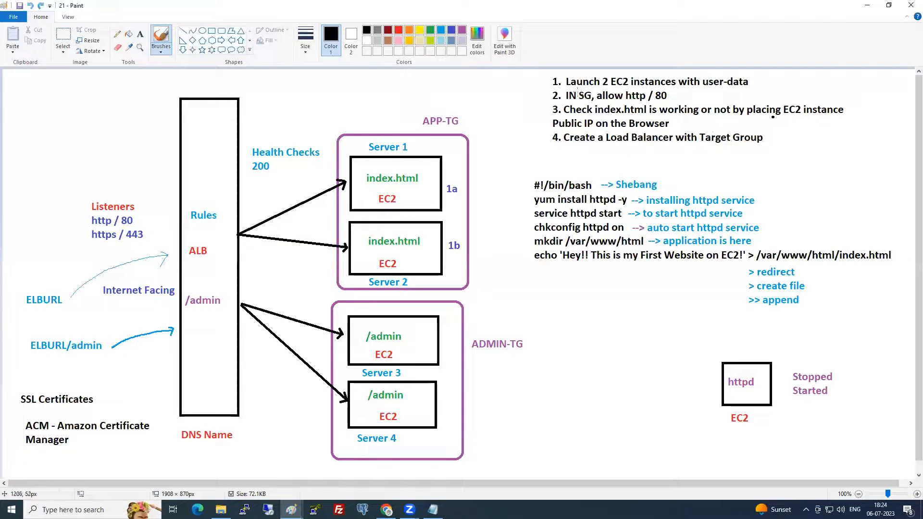
{"action": "left_click_drag", "start_coordinate": [567, 95], "coordinate": [640, 96]}
{"action": "key", "text": "ctrl+z"}
{"action": "left_click_drag", "start_coordinate": [565, 107], "coordinate": [845, 107]}
{"action": "key", "text": "ctrl+z"}
Switch back to the AWS console in Chrome, refresh the instances list and copy Server1's public IPv4 address
{"action": "key", "text": "alt+Tab"}
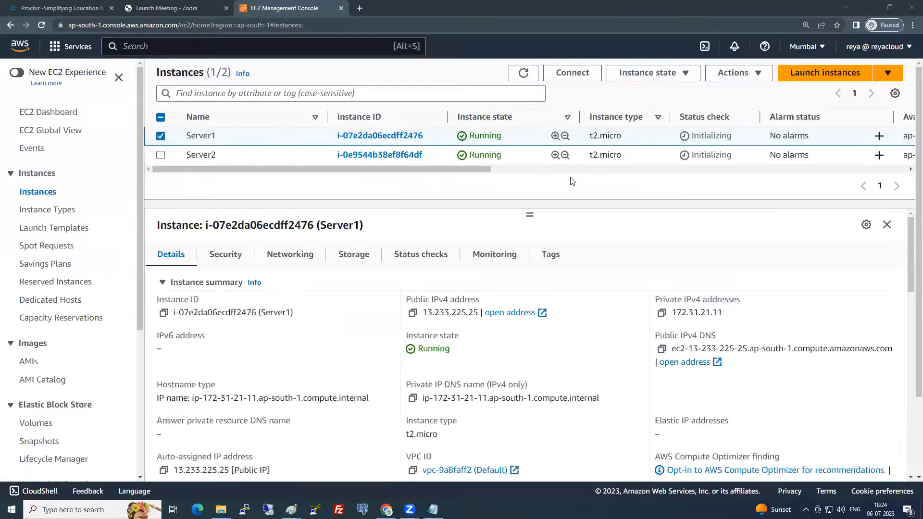
{"action": "left_click", "coordinate": [523, 73]}
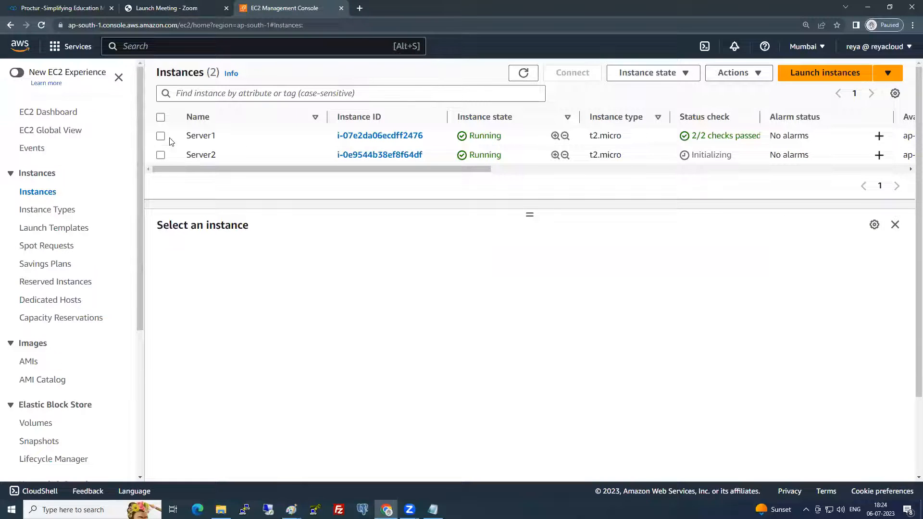
{"action": "left_click", "coordinate": [288, 136]}
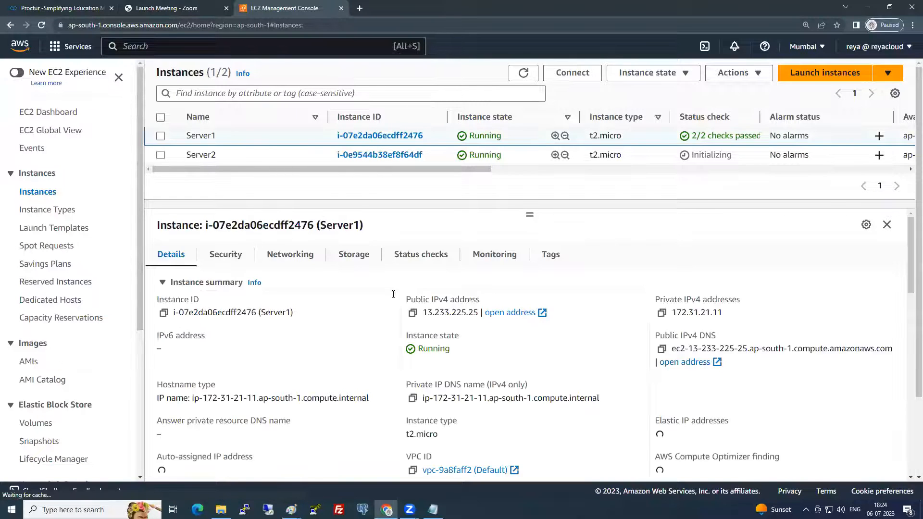
{"action": "left_click", "coordinate": [413, 313]}
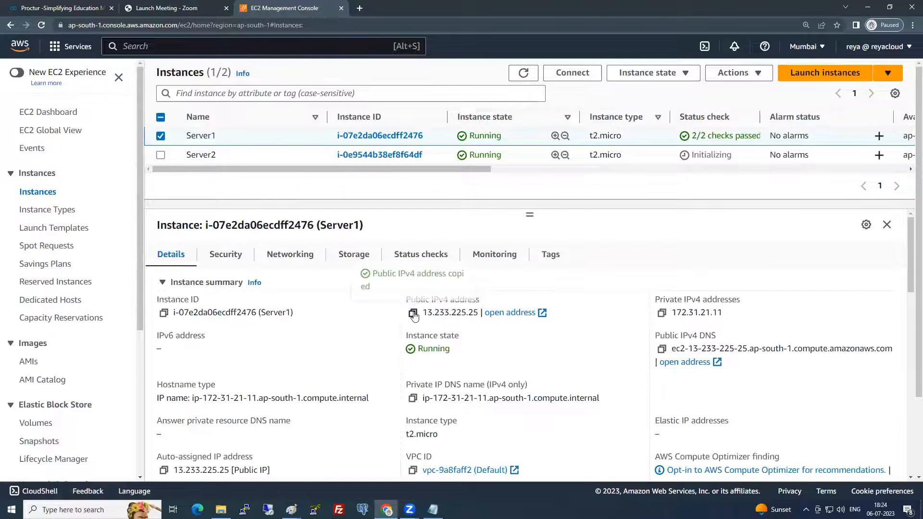
Open Server1's copied public IPv4 address in a new browser tab, enlarge the web page to check it and close the tab
{"action": "left_click", "coordinate": [359, 8]}
{"action": "key", "text": "ctrl+v"}
{"action": "key", "text": "Return"}
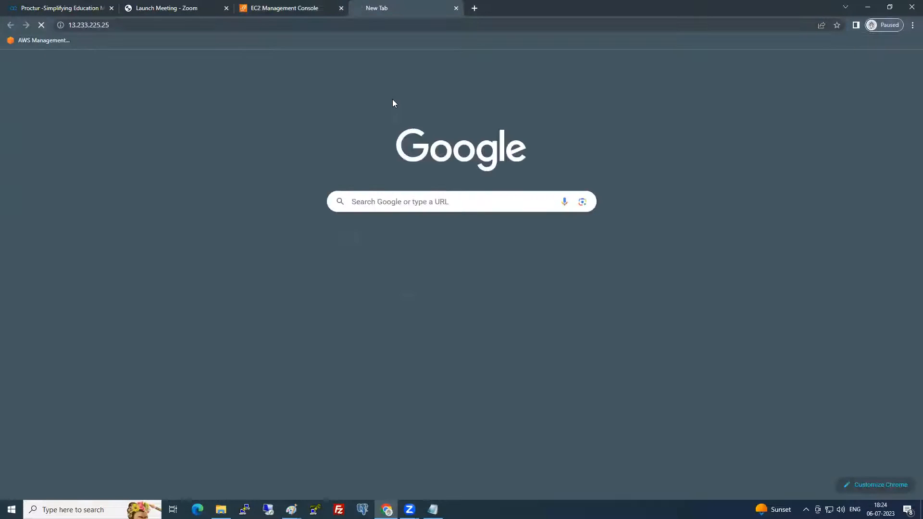
{"action": "key", "text": "ctrl+plus"}
{"action": "key", "text": "ctrl+plus"}
{"action": "key", "text": "ctrl+plus"}
{"action": "key", "text": "ctrl+plus"}
{"action": "key", "text": "ctrl+plus"}
{"action": "key", "text": "ctrl+plus"}
{"action": "key", "text": "ctrl+plus"}
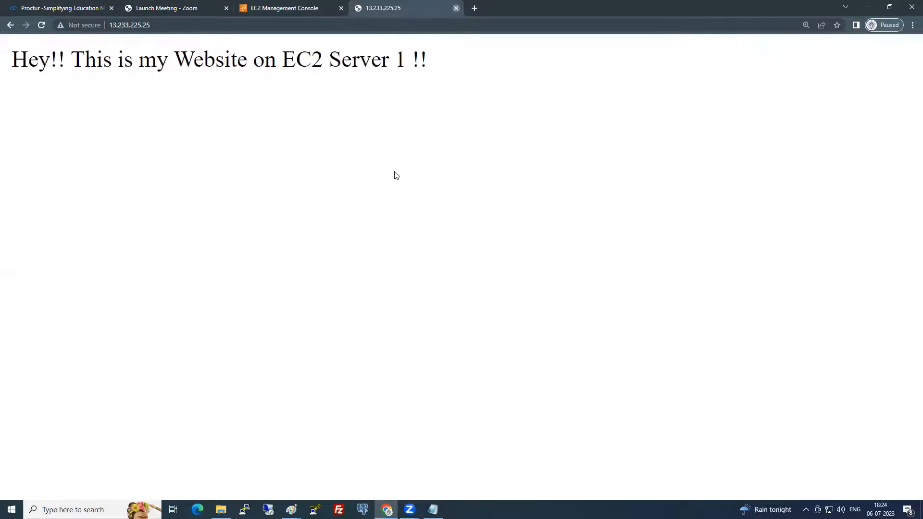
{"action": "key", "text": "ctrl+w"}
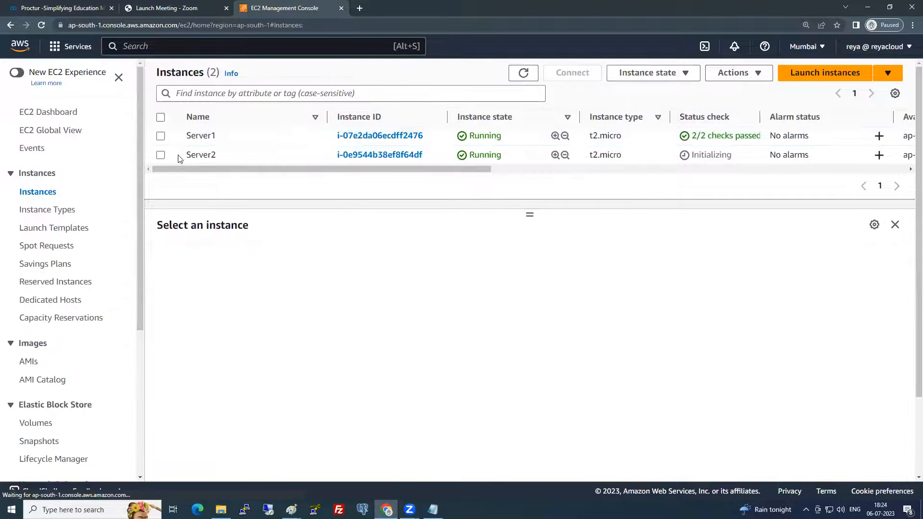
Copy Server2's public IPv4 address, open it in a new browser tab to check its enlarged web page, and close the tab
{"action": "left_click", "coordinate": [180, 156]}
{"action": "left_click", "coordinate": [413, 313]}
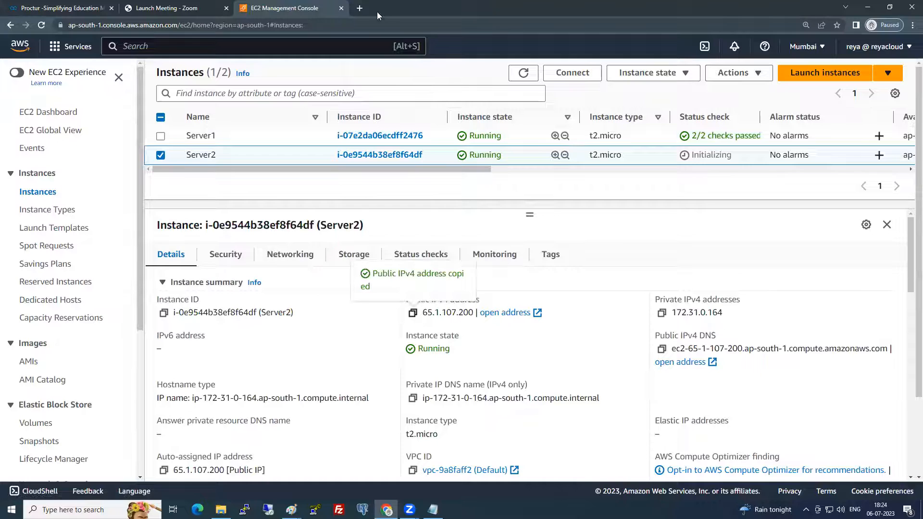
{"action": "left_click", "coordinate": [360, 8]}
{"action": "key", "text": "ctrl+v"}
{"action": "key", "text": "Return"}
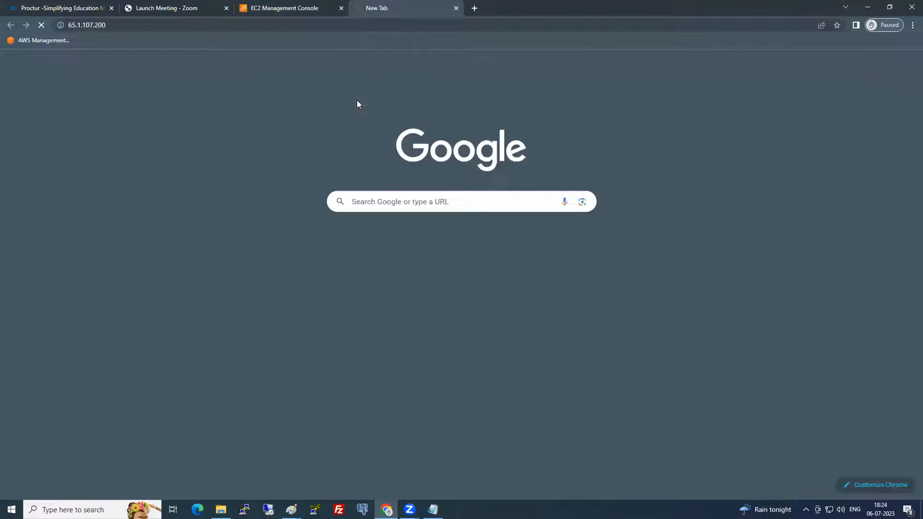
{"action": "scroll", "coordinate": [356, 213], "scroll_direction": "up", "scroll_amount": 9}
{"action": "scroll", "coordinate": [356, 213], "scroll_direction": "down", "scroll_amount": 1}
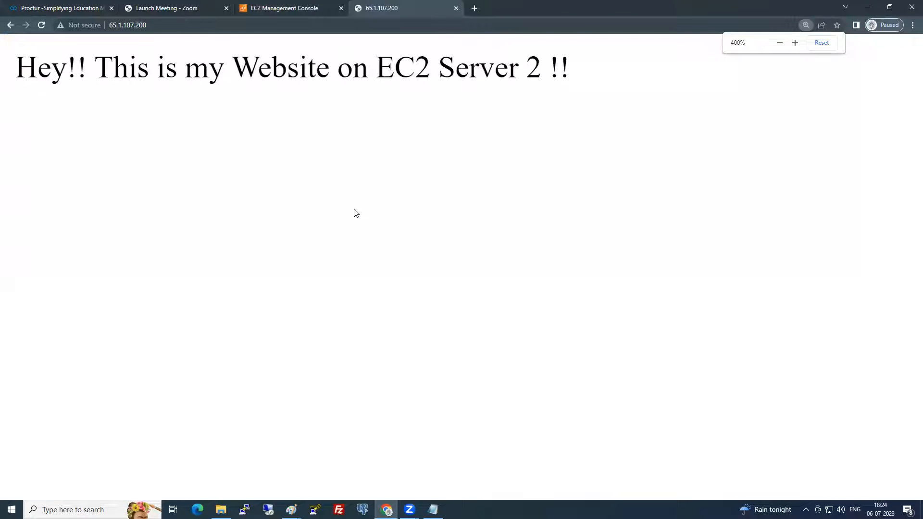
{"action": "key", "text": "ctrl+w"}
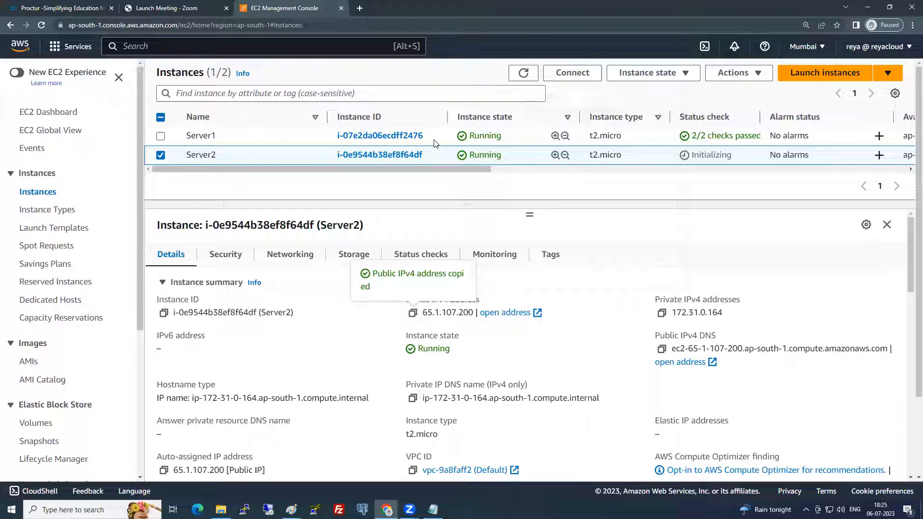
Refresh the instances list, go to Load Balancers and start creating an Application Load Balancer
{"action": "left_click", "coordinate": [522, 75]}
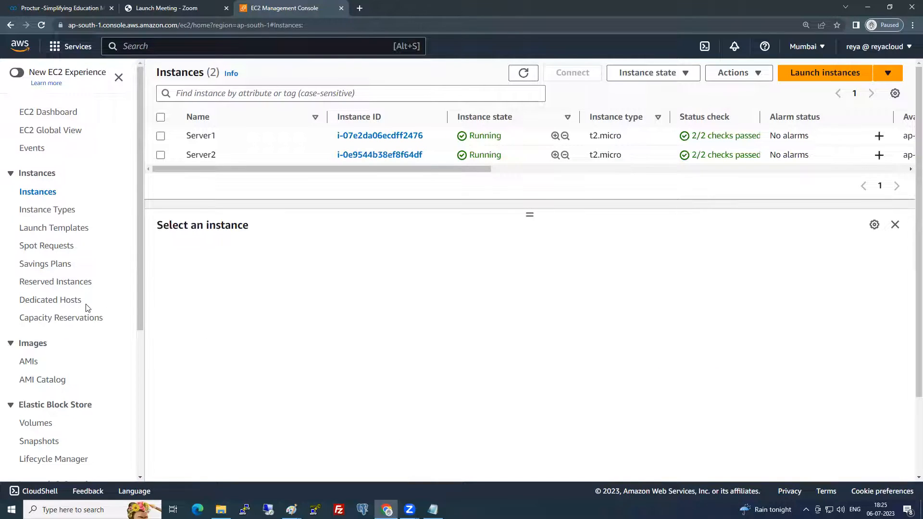
{"action": "scroll", "coordinate": [88, 308], "scroll_direction": "down", "scroll_amount": 5}
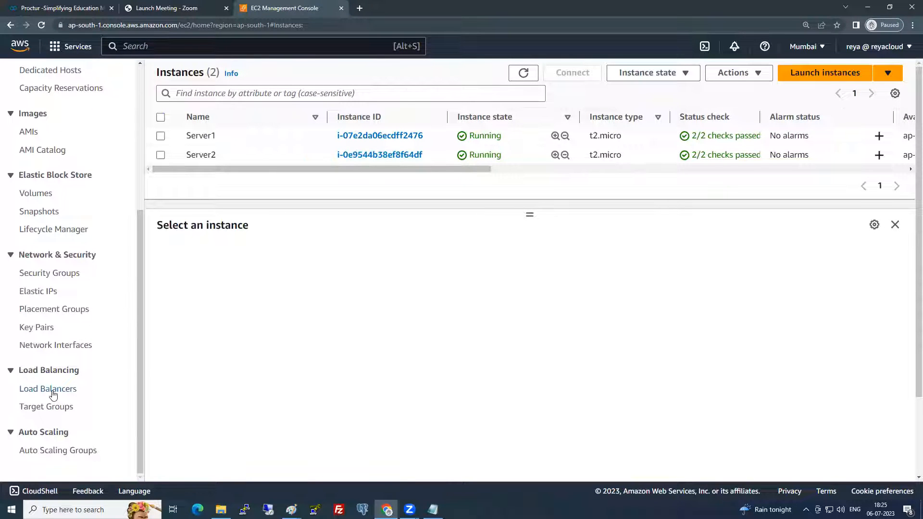
{"action": "left_click", "coordinate": [53, 394]}
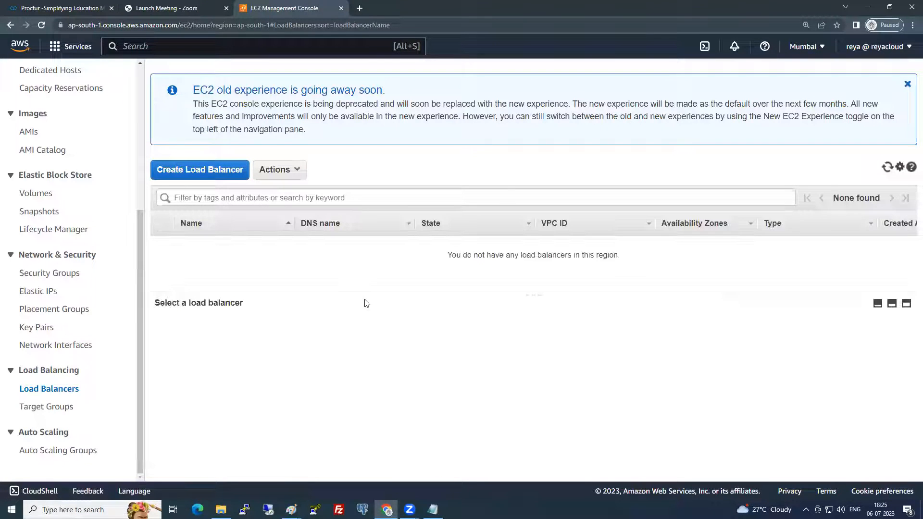
{"action": "left_click", "coordinate": [908, 84]}
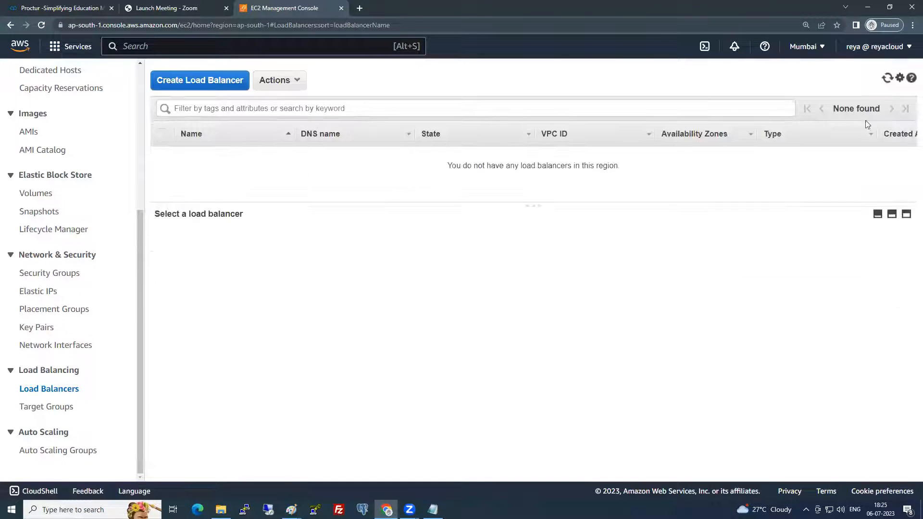
{"action": "left_click", "coordinate": [202, 80]}
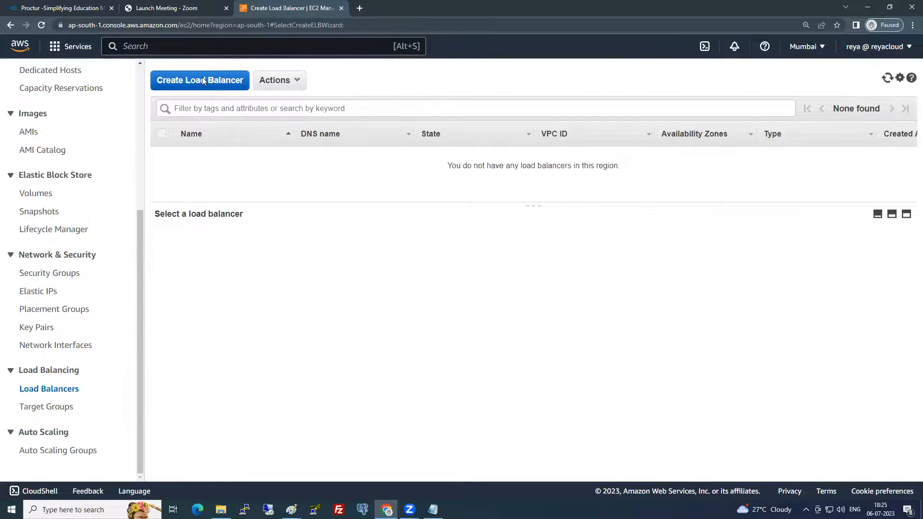
{"action": "scroll", "coordinate": [545, 399], "scroll_direction": "down", "scroll_amount": 1}
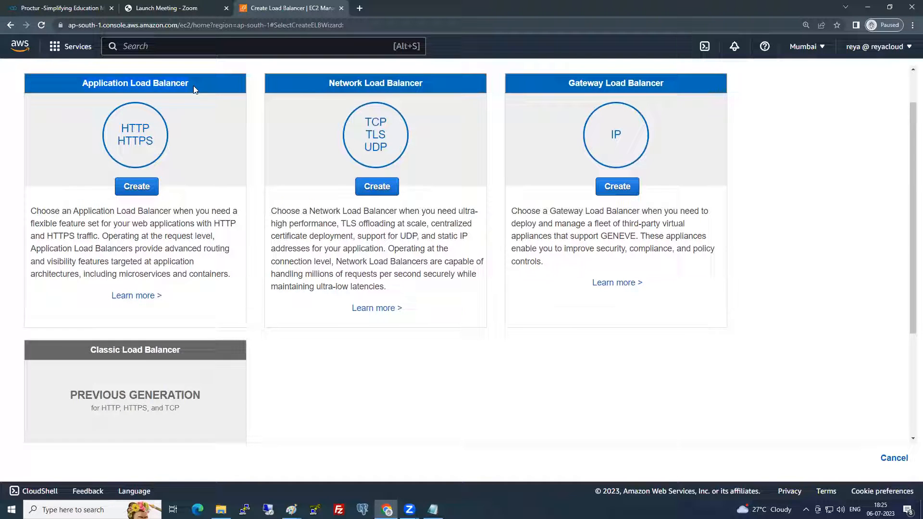
{"action": "left_click", "coordinate": [138, 186]}
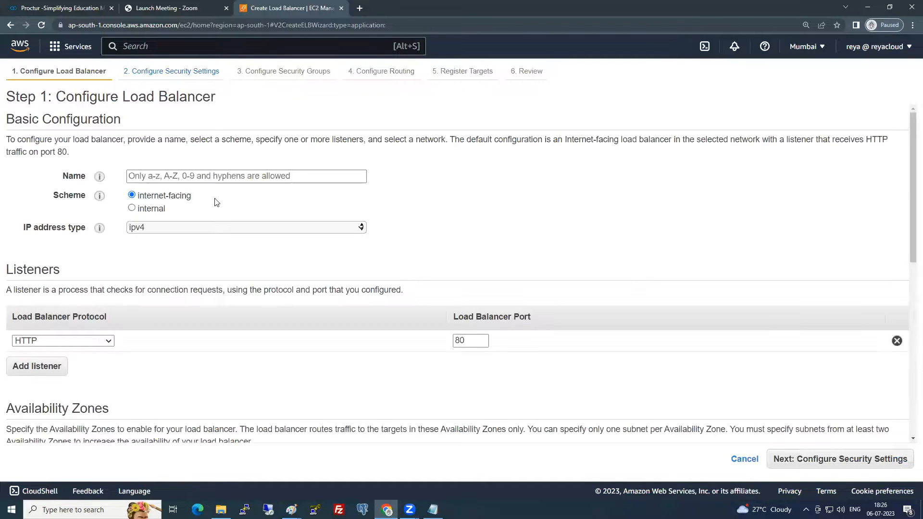
Name the load balancer myelb, with the internet-facing scheme and the ipv4 address type
{"action": "left_click", "coordinate": [164, 179]}
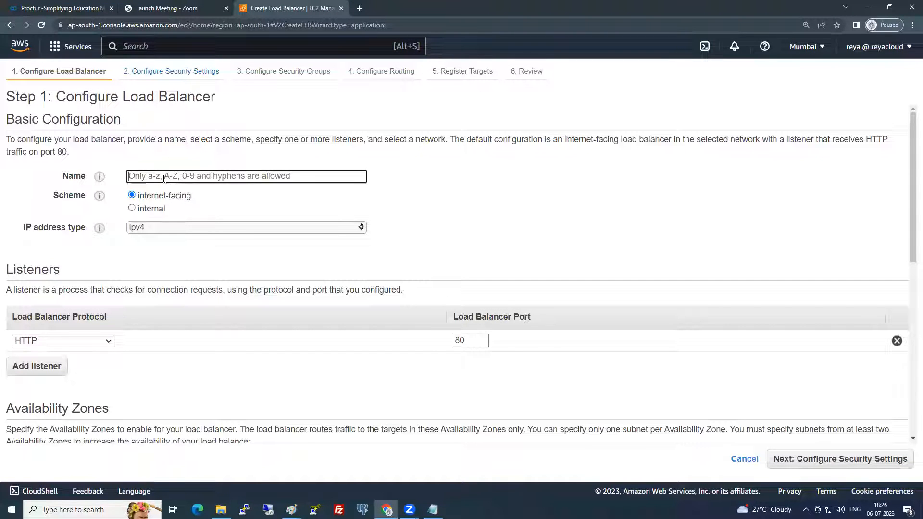
{"action": "type", "text": "myelb"}
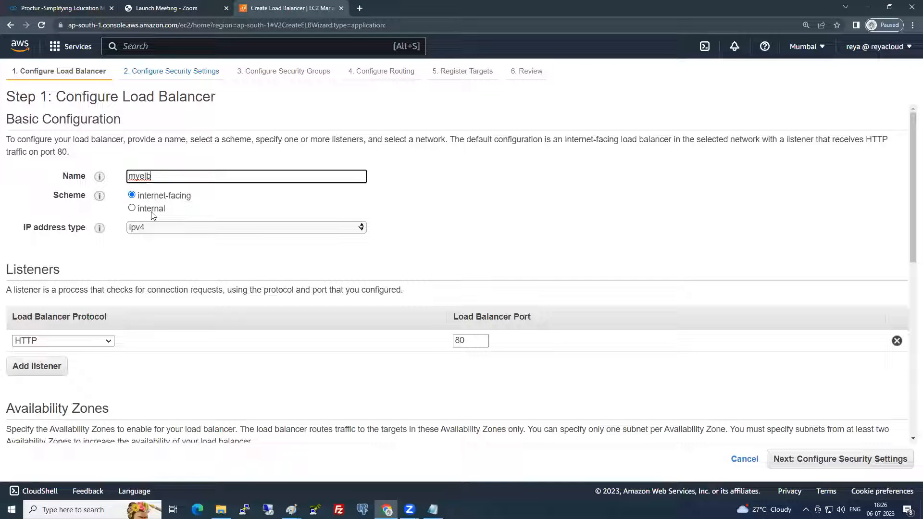
{"action": "left_click", "coordinate": [152, 211]}
{"action": "left_click", "coordinate": [160, 199]}
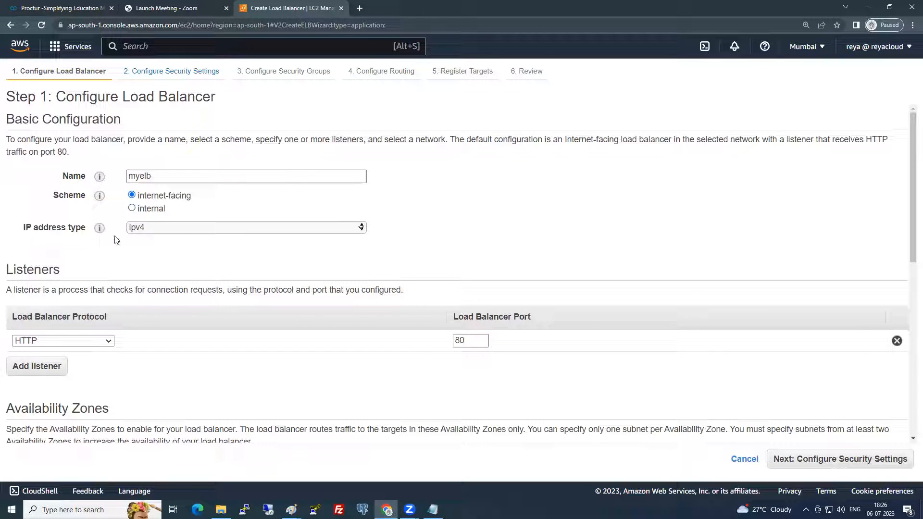
{"action": "left_click", "coordinate": [156, 229]}
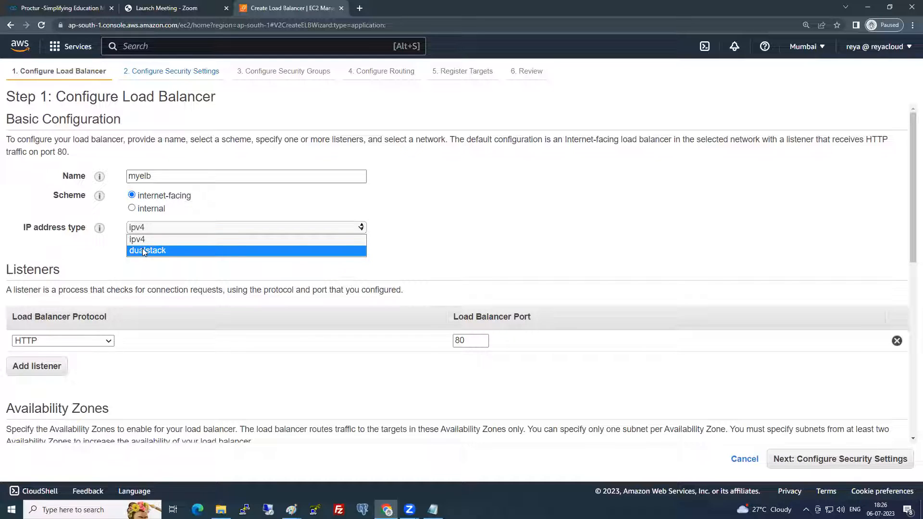
{"action": "left_click", "coordinate": [470, 241]}
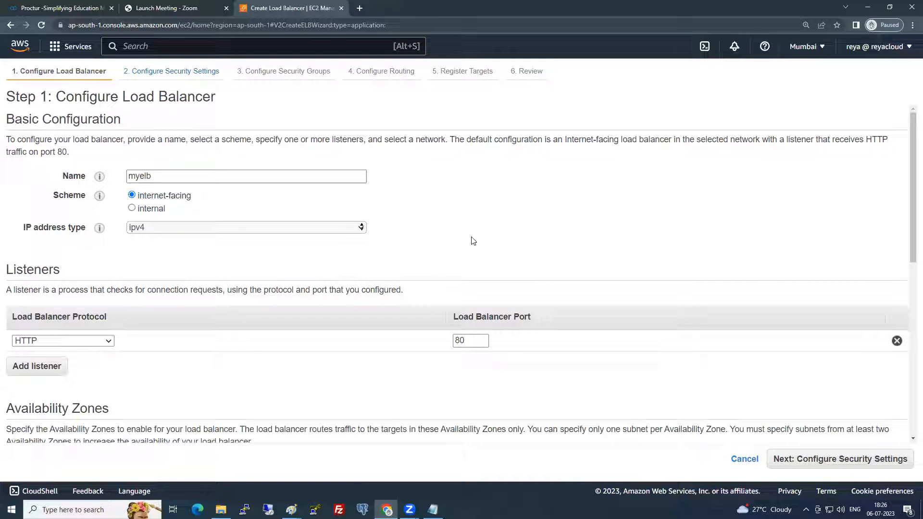
Enable the ap-south-1a and ap-south-1b availability zones for the load balancer in the default VPC
{"action": "scroll", "coordinate": [142, 286], "scroll_direction": "down", "scroll_amount": 1}
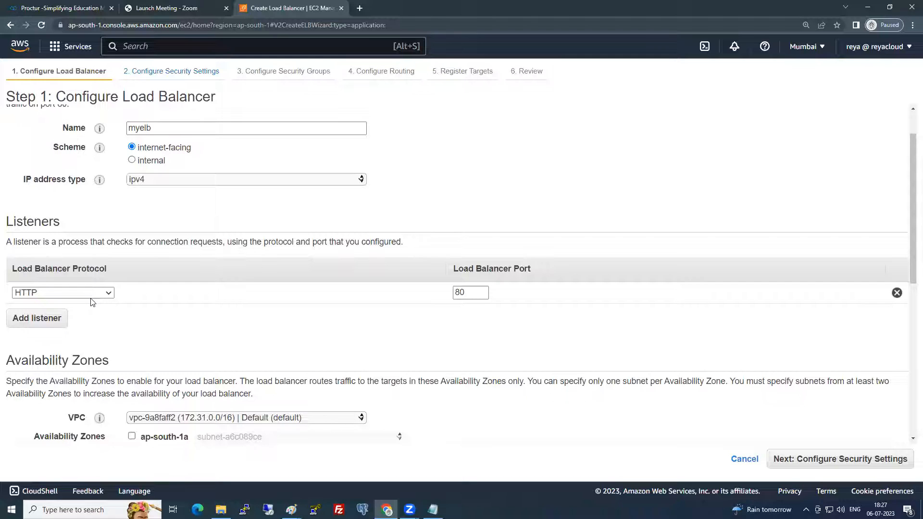
{"action": "scroll", "coordinate": [116, 307], "scroll_direction": "down", "scroll_amount": 1}
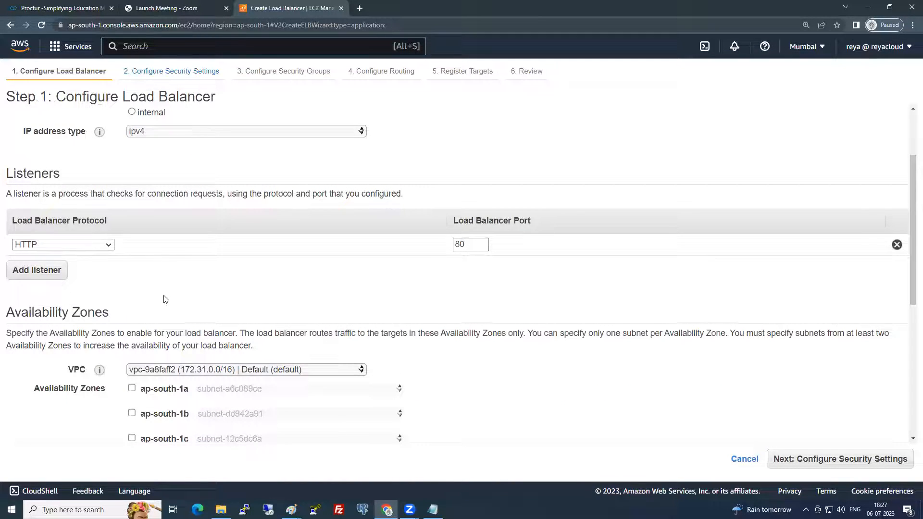
{"action": "scroll", "coordinate": [144, 295], "scroll_direction": "down", "scroll_amount": 1}
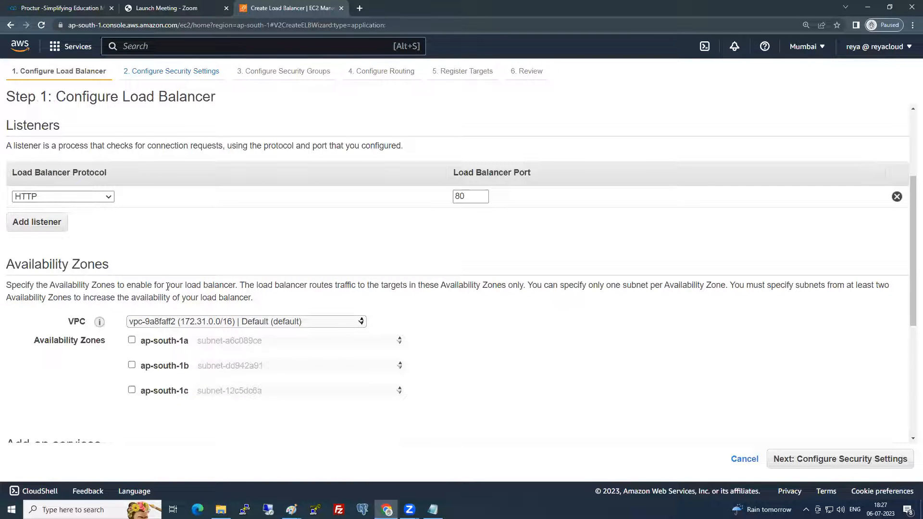
{"action": "left_click", "coordinate": [132, 340]}
{"action": "left_click", "coordinate": [132, 384]}
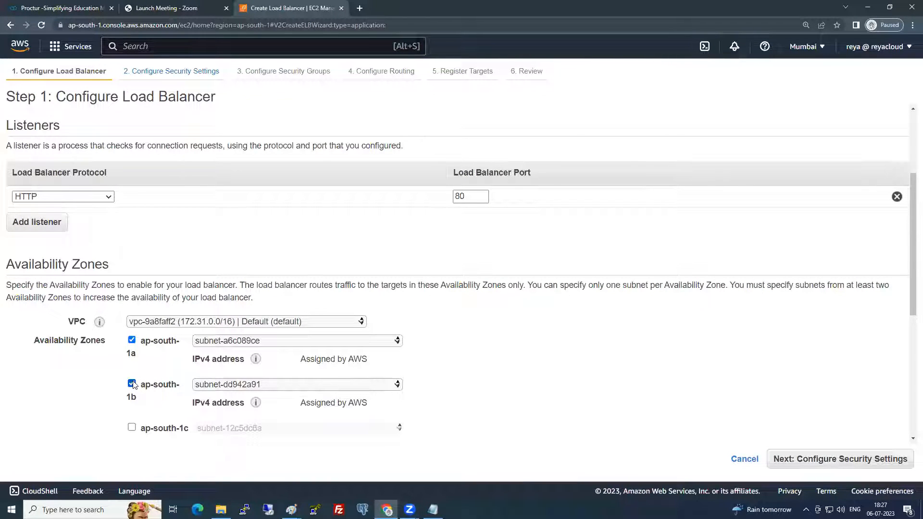
Try the AWS Global Accelerator add-on option for the load balancer and switch it off again
{"action": "scroll", "coordinate": [133, 384], "scroll_direction": "down", "scroll_amount": 1}
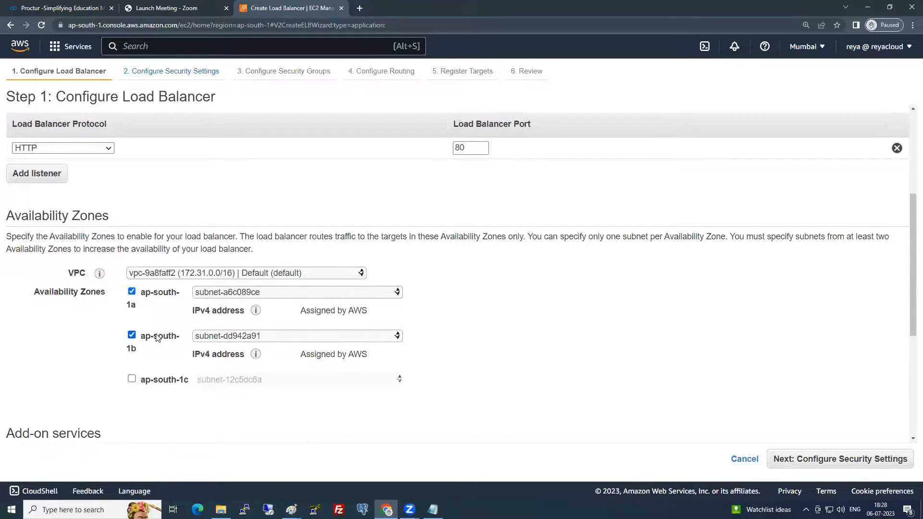
{"action": "scroll", "coordinate": [157, 338], "scroll_direction": "down", "scroll_amount": 3}
{"action": "scroll", "coordinate": [175, 313], "scroll_direction": "down", "scroll_amount": 1}
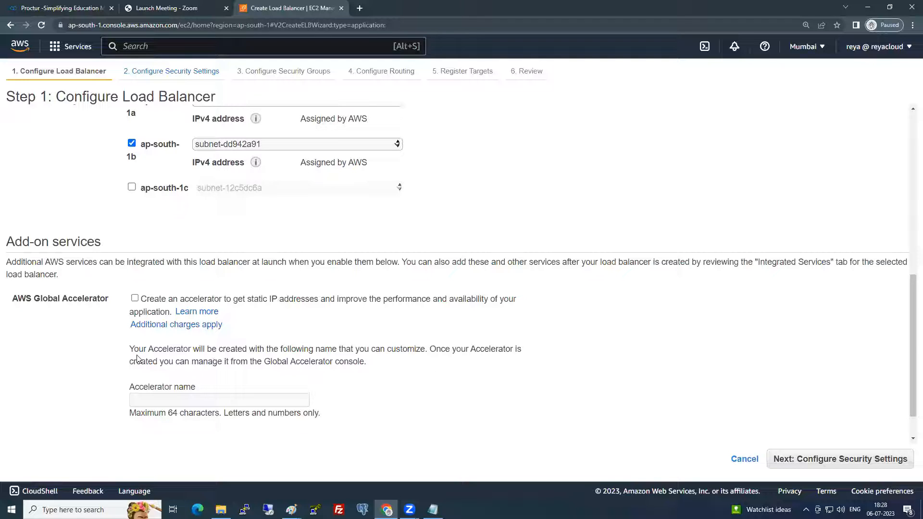
{"action": "left_click", "coordinate": [135, 299]}
{"action": "left_click", "coordinate": [134, 299]}
{"action": "left_click", "coordinate": [135, 299]}
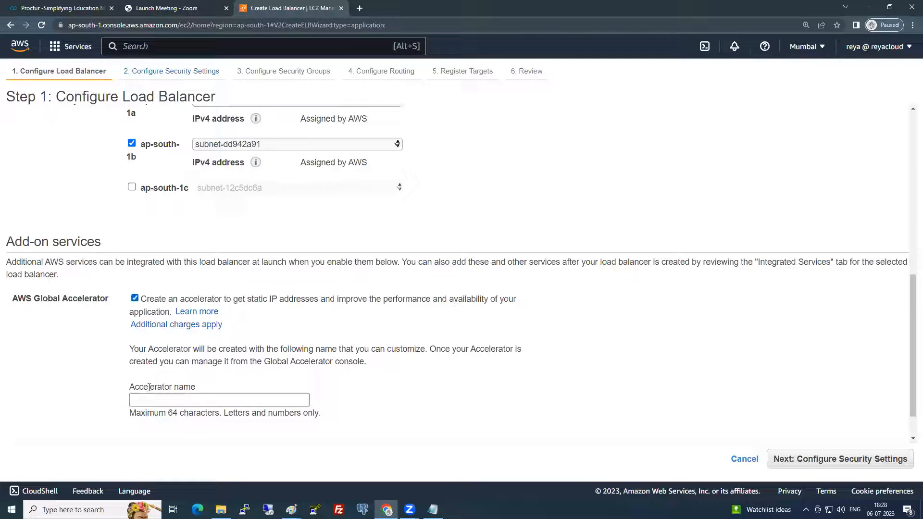
{"action": "left_click", "coordinate": [134, 300]}
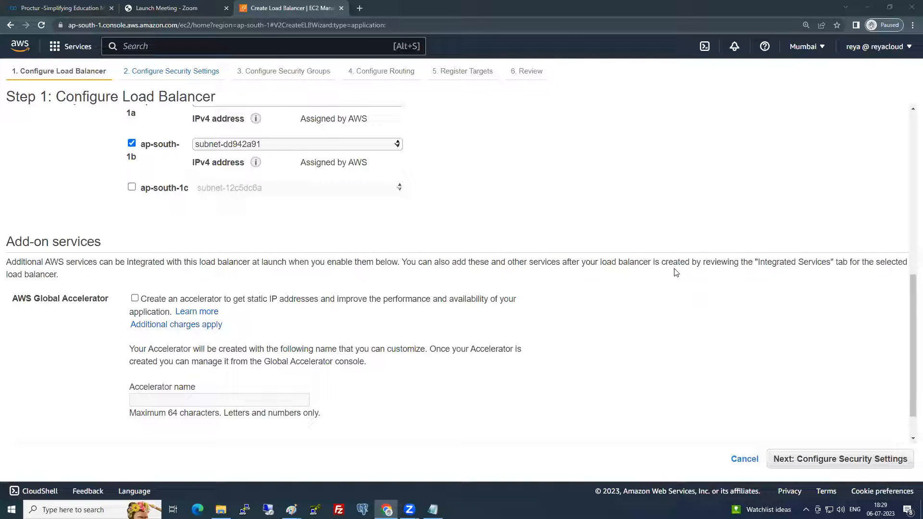
Review the load balancer configuration and proceed to the routing settings, using the existing default security group
{"action": "scroll", "coordinate": [486, 336], "scroll_direction": "up", "scroll_amount": 4}
{"action": "scroll", "coordinate": [486, 335], "scroll_direction": "down", "scroll_amount": 5}
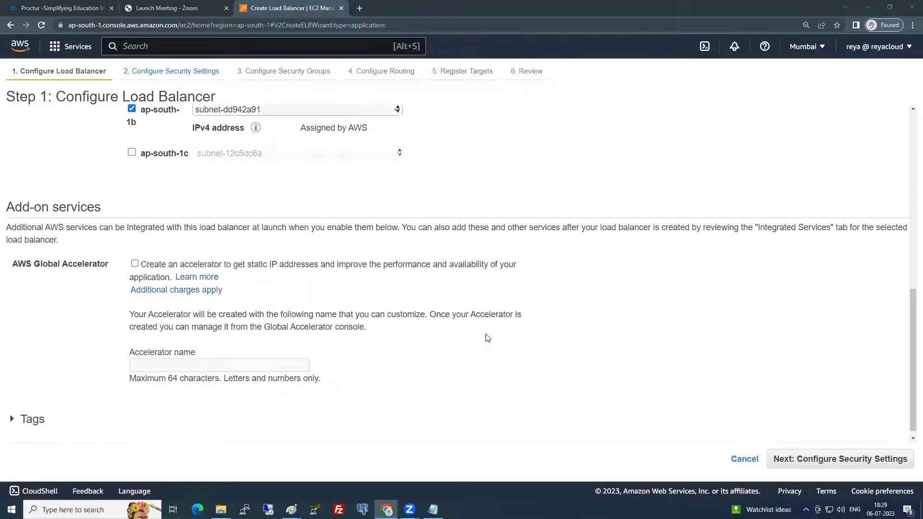
{"action": "scroll", "coordinate": [486, 337], "scroll_direction": "up", "scroll_amount": 8}
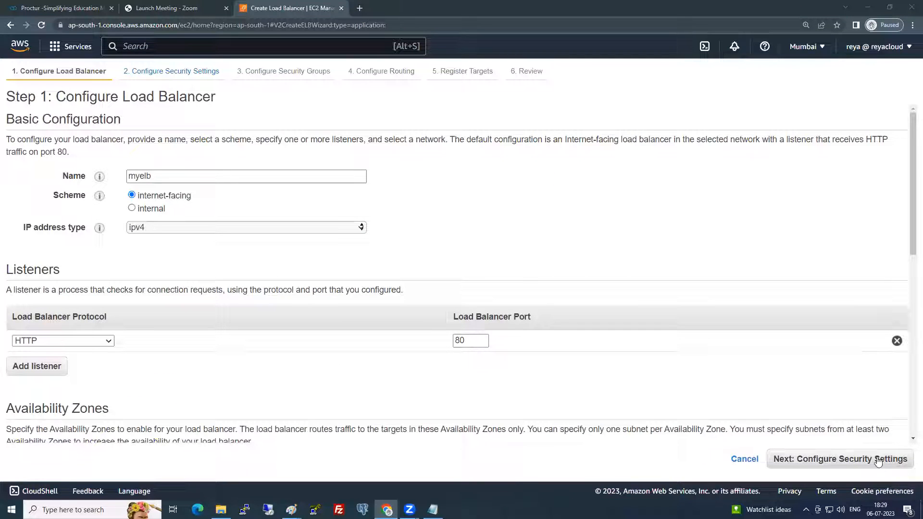
{"action": "left_click", "coordinate": [823, 461]}
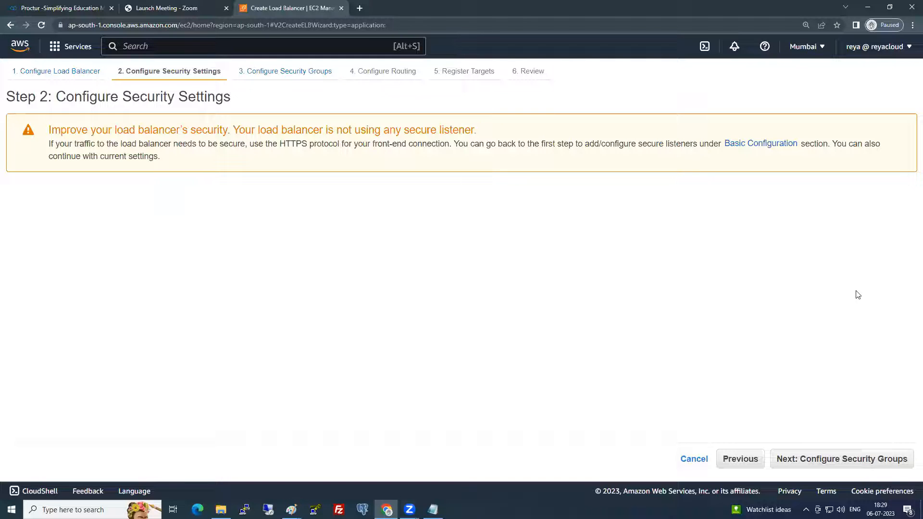
{"action": "left_click", "coordinate": [836, 464]}
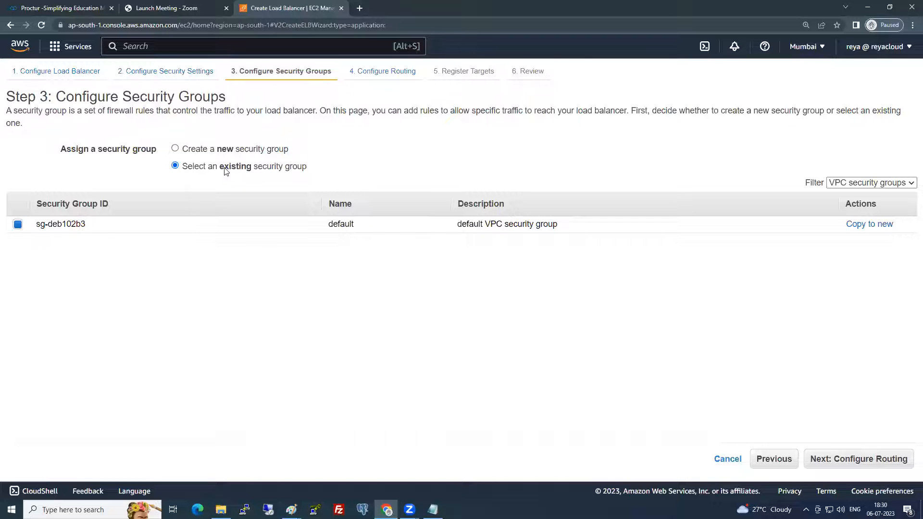
{"action": "left_click", "coordinate": [869, 465]}
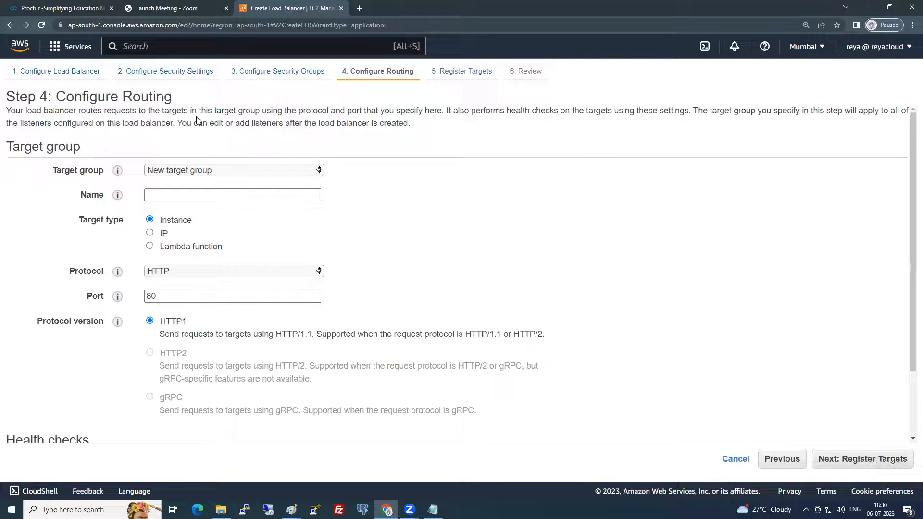
Name the new target group App-TG, with Instance as its target type
{"action": "left_click_drag", "start_coordinate": [10, 147], "coordinate": [92, 143]}
{"action": "left_click", "coordinate": [111, 142]}
{"action": "left_click", "coordinate": [164, 196]}
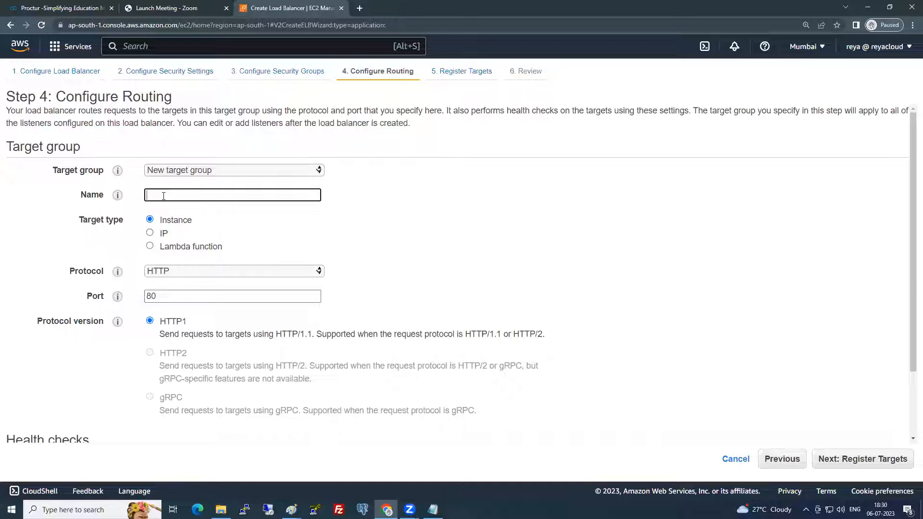
{"action": "type", "text": "AppTG"}
{"action": "left_click", "coordinate": [163, 196]}
{"action": "type", "text": "-"}
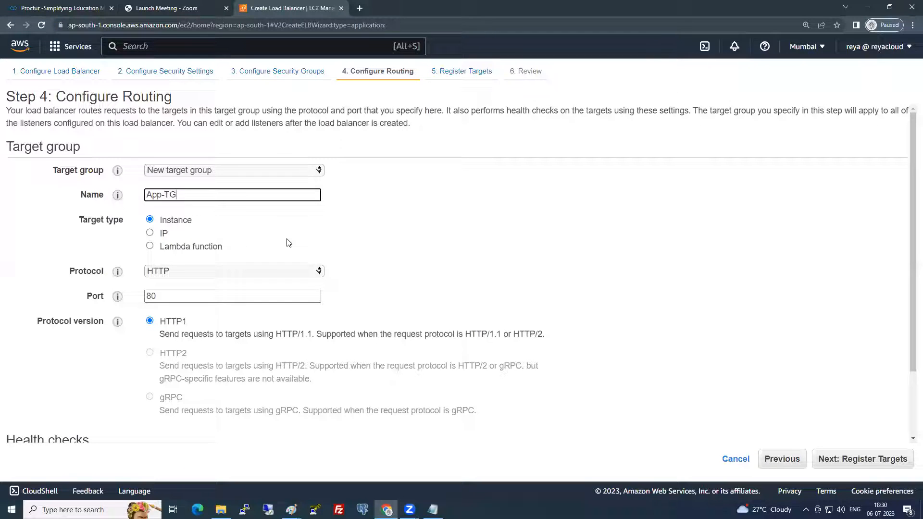
{"action": "left_click", "coordinate": [171, 232]}
{"action": "scroll", "coordinate": [159, 226], "scroll_direction": "down", "scroll_amount": 1}
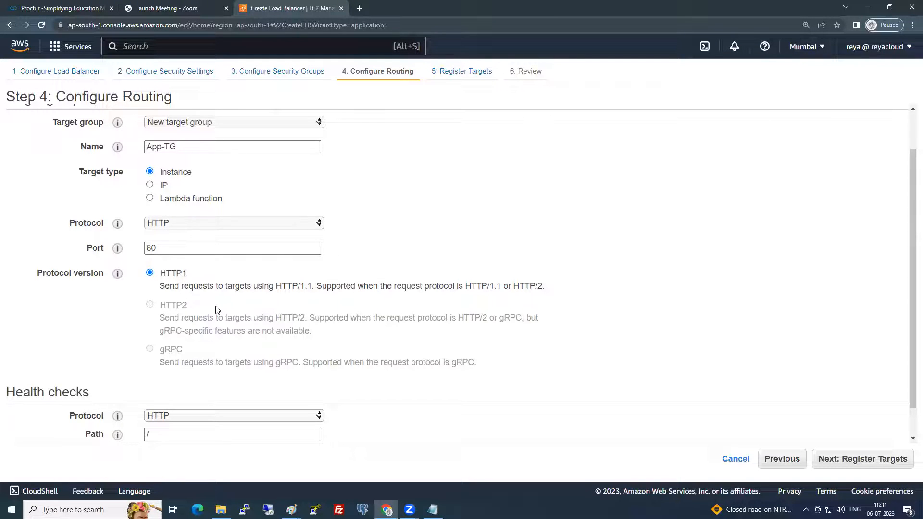
Set the health check path of the App-TG target group to /index.html, keeping HTTP as the health check protocol
{"action": "scroll", "coordinate": [216, 310], "scroll_direction": "down", "scroll_amount": 1}
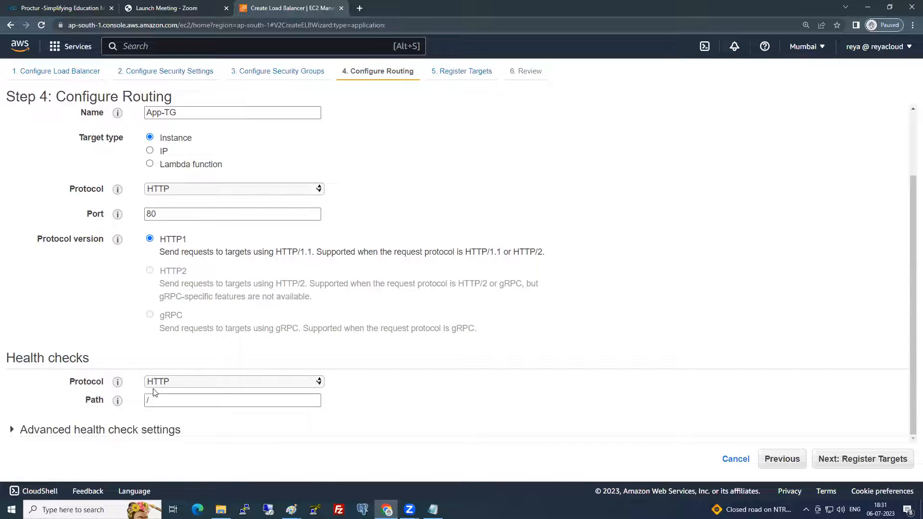
{"action": "left_click", "coordinate": [159, 403]}
{"action": "left_click", "coordinate": [159, 403]}
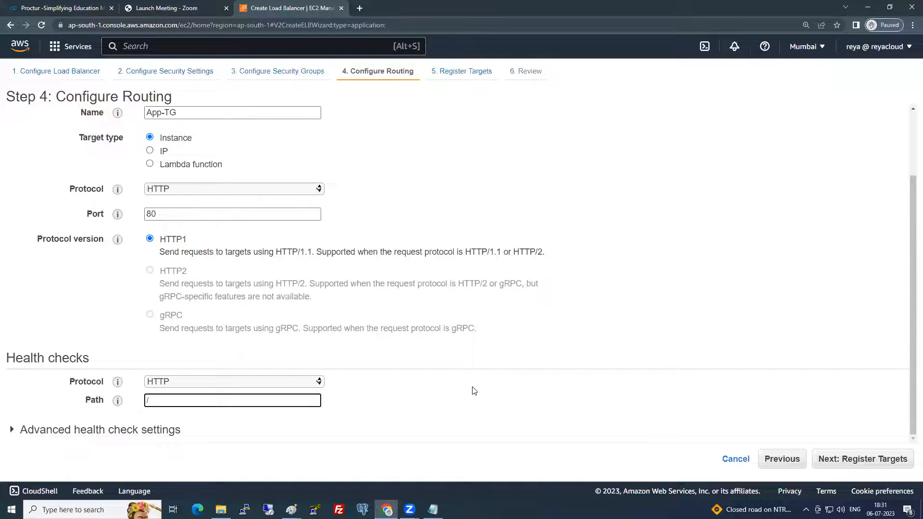
{"action": "type", "text": "index.html"}
{"action": "left_click_drag", "start_coordinate": [192, 401], "coordinate": [111, 403]}
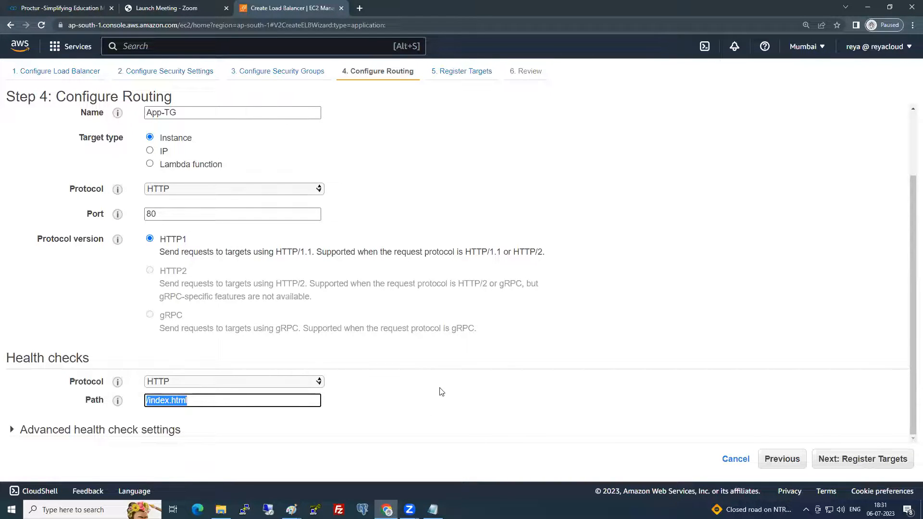
{"action": "left_click", "coordinate": [150, 402]}
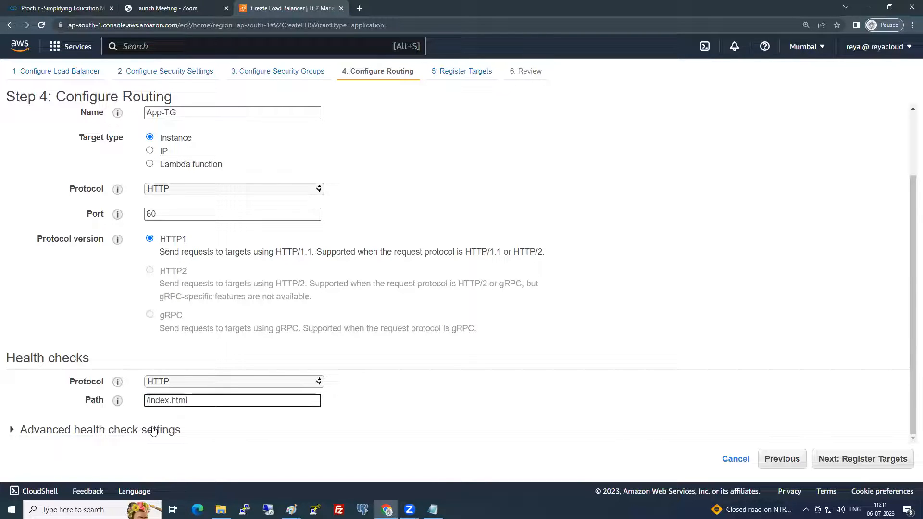
{"action": "key", "text": "BackSpace"}
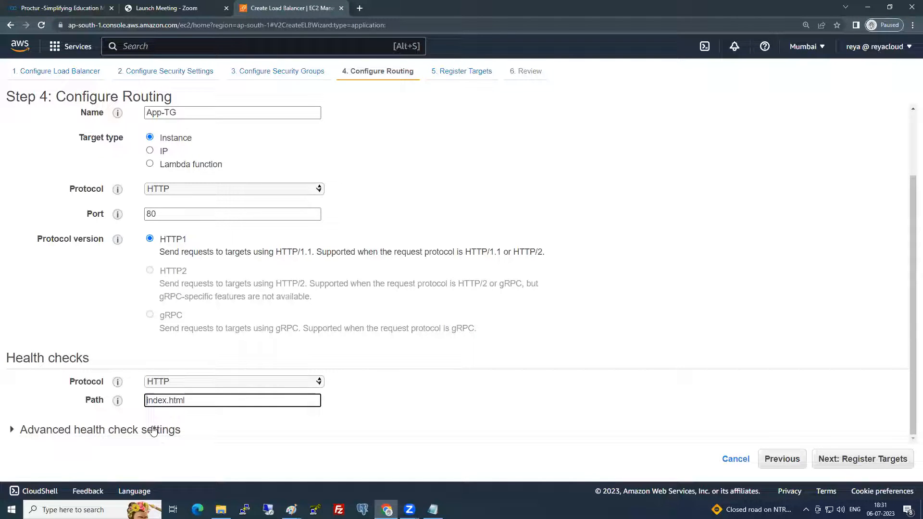
{"action": "type", "text": "/"}
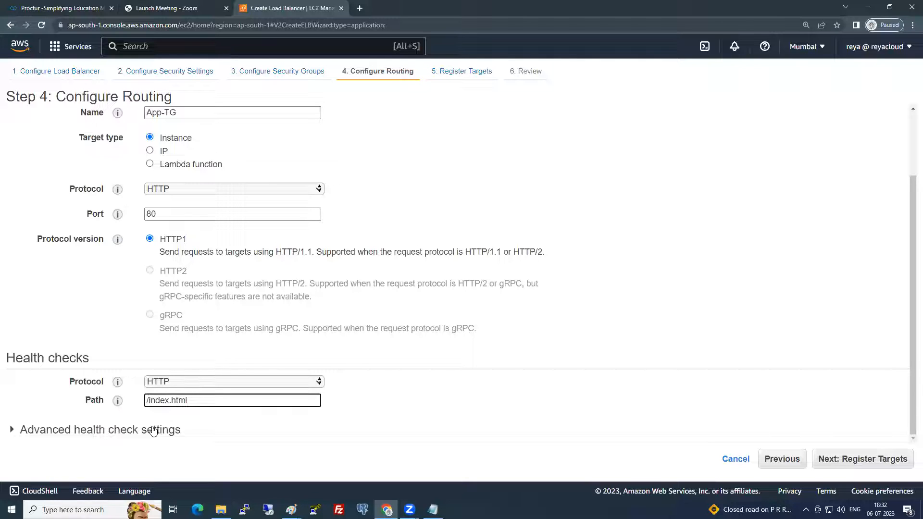
{"action": "left_click_drag", "start_coordinate": [232, 405], "coordinate": [134, 409]}
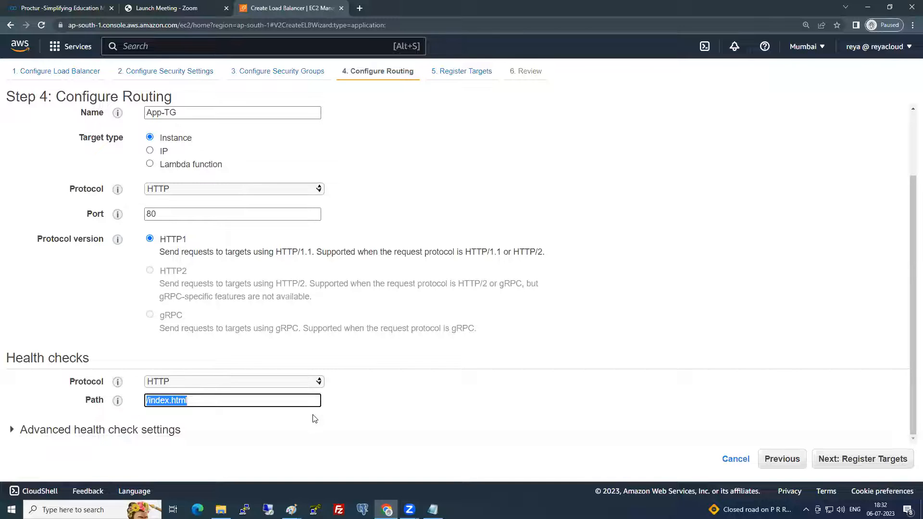
{"action": "left_click", "coordinate": [221, 404]}
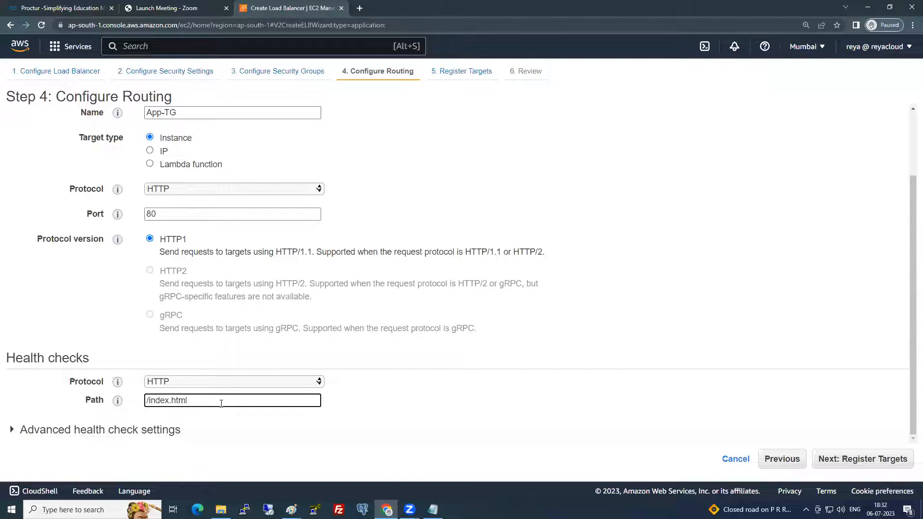
{"action": "triple_click", "coordinate": [147, 401]}
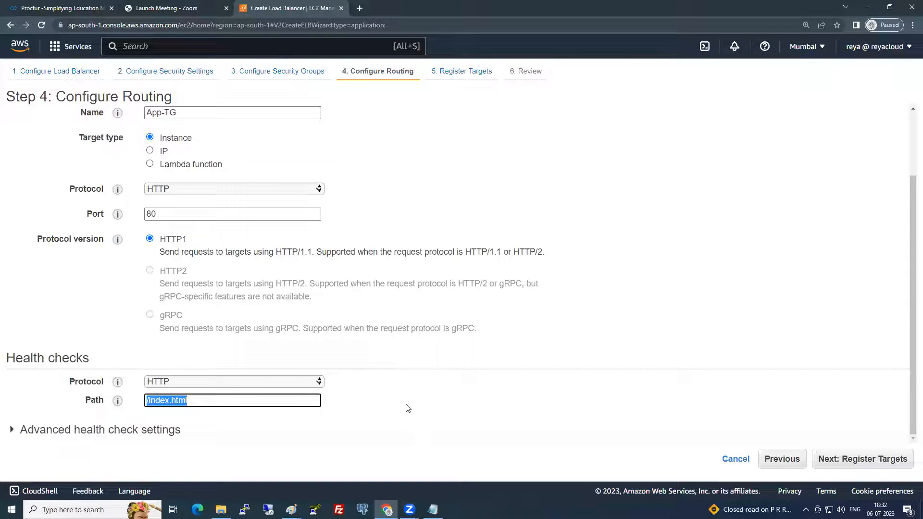
{"action": "left_click", "coordinate": [435, 393]}
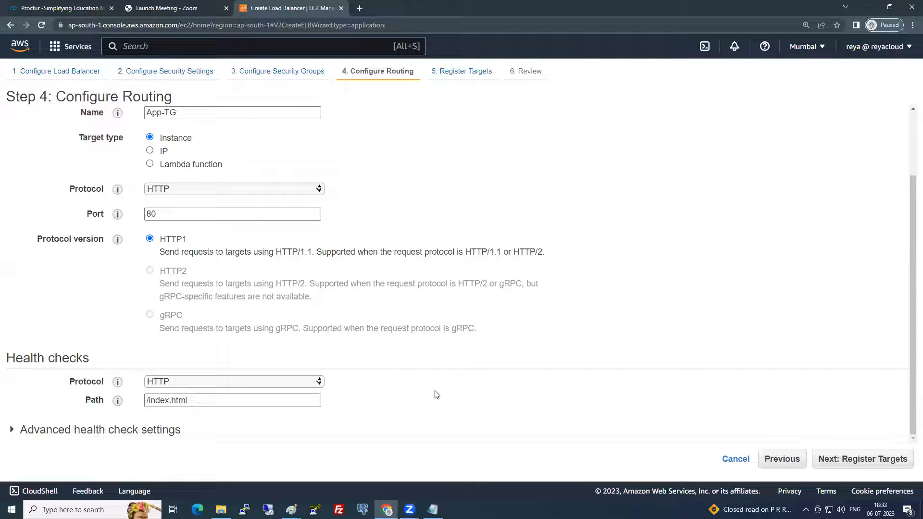
Examine the advanced health check settings: healthy and unhealthy thresholds, timeout, interval and success codes
{"action": "left_click", "coordinate": [98, 431]}
{"action": "scroll", "coordinate": [237, 377], "scroll_direction": "down", "scroll_amount": 3}
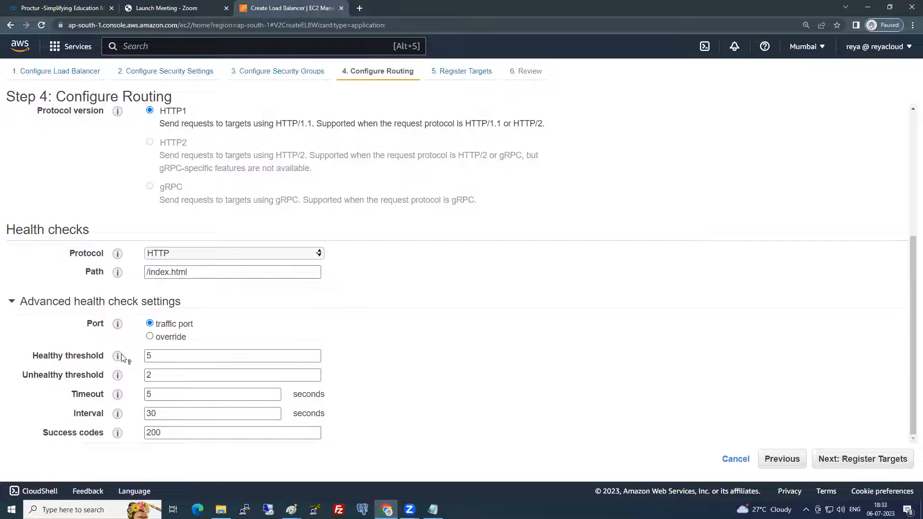
{"action": "mouse_move", "coordinate": [119, 359]}
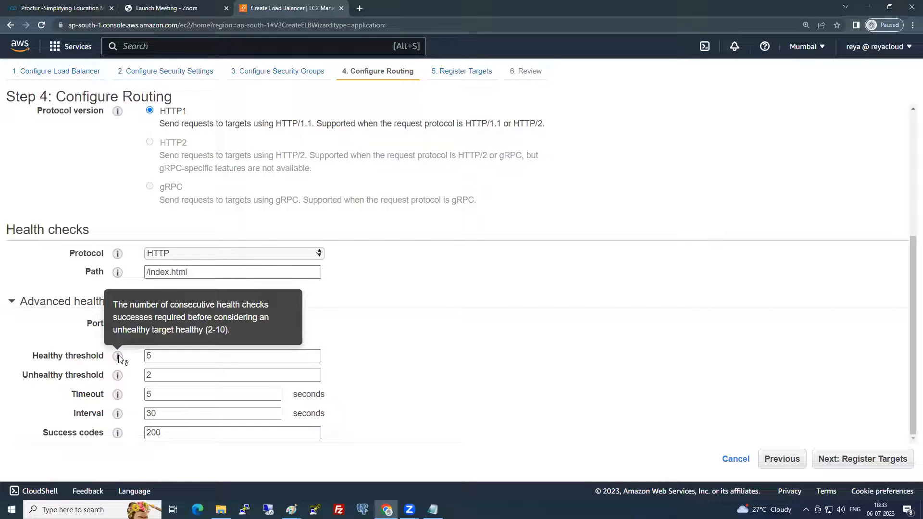
{"action": "left_click_drag", "start_coordinate": [22, 376], "coordinate": [104, 376]}
{"action": "double_click", "coordinate": [149, 375]}
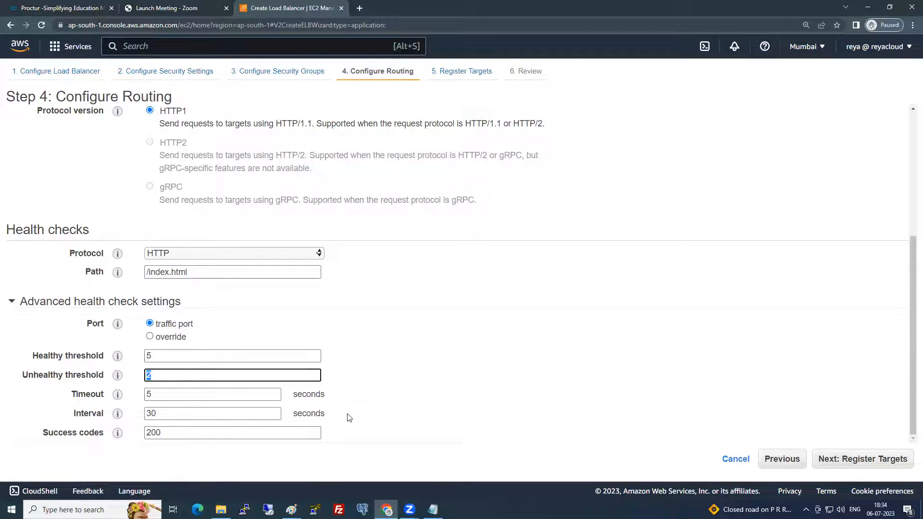
{"action": "left_click", "coordinate": [212, 395]}
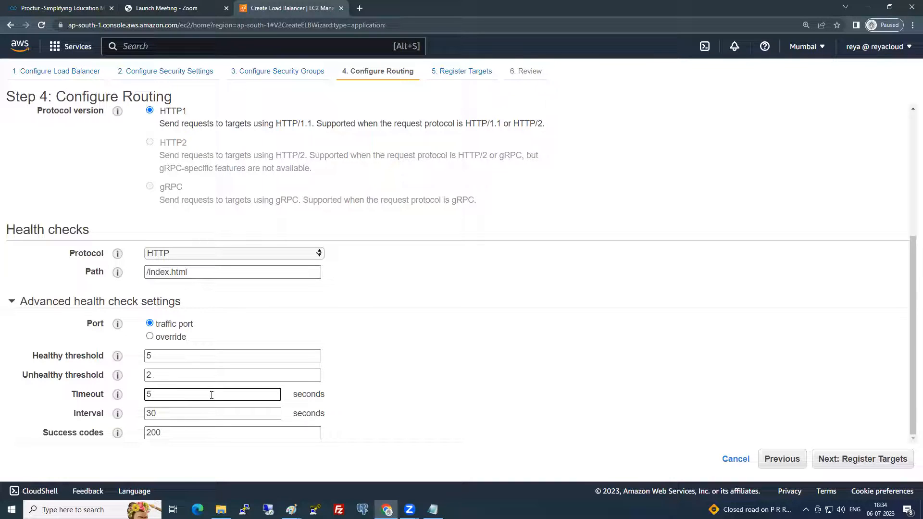
{"action": "left_click_drag", "start_coordinate": [165, 414], "coordinate": [141, 414]}
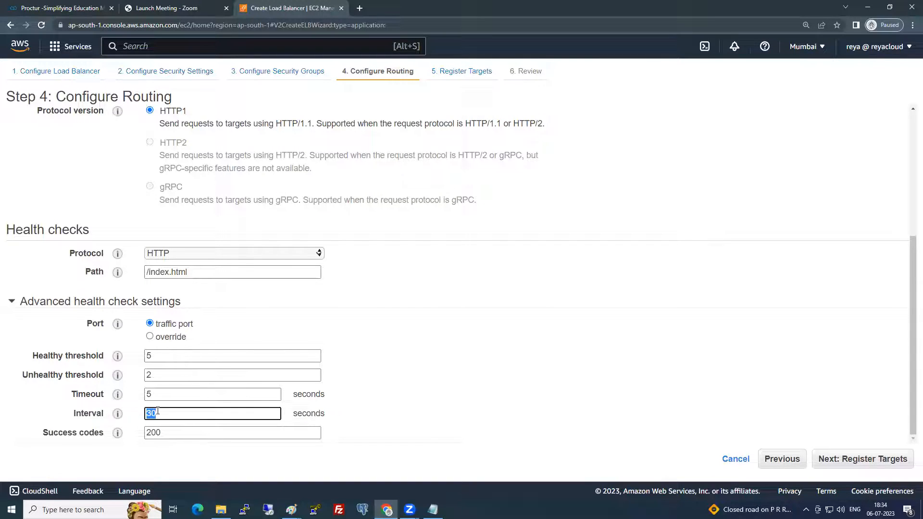
{"action": "left_click", "coordinate": [356, 427]}
{"action": "left_click_drag", "start_coordinate": [259, 427], "coordinate": [135, 435]}
{"action": "left_click", "coordinate": [411, 420]}
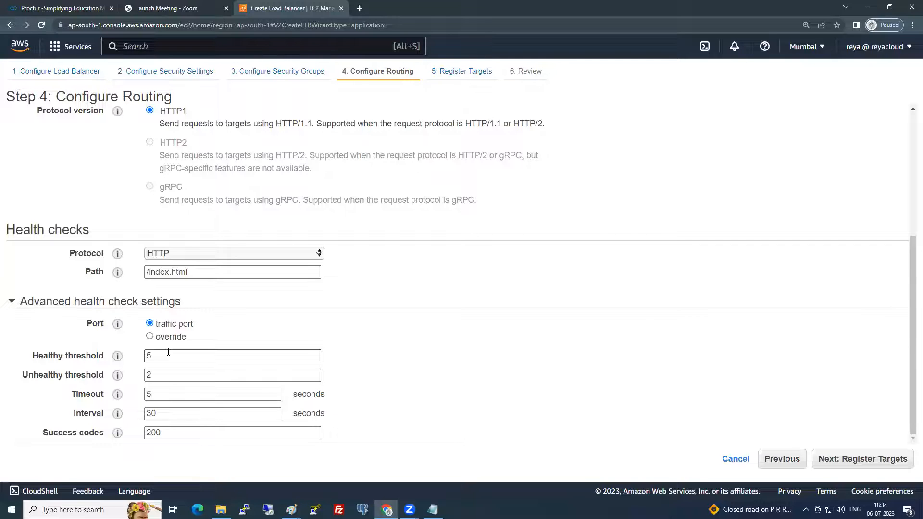
{"action": "left_click", "coordinate": [77, 303]}
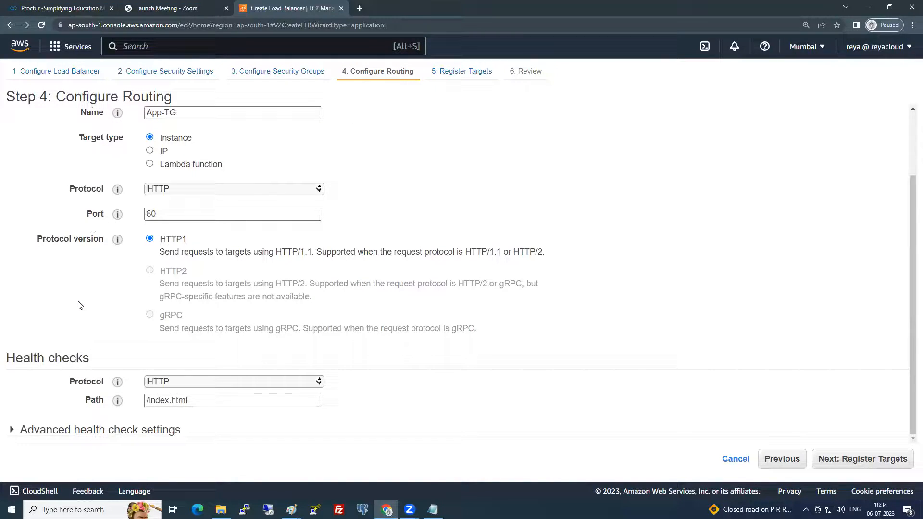
Accept the routing settings, proceed to target registration and select the Server1 and Server2 instances
{"action": "scroll", "coordinate": [78, 303], "scroll_direction": "up", "scroll_amount": 3}
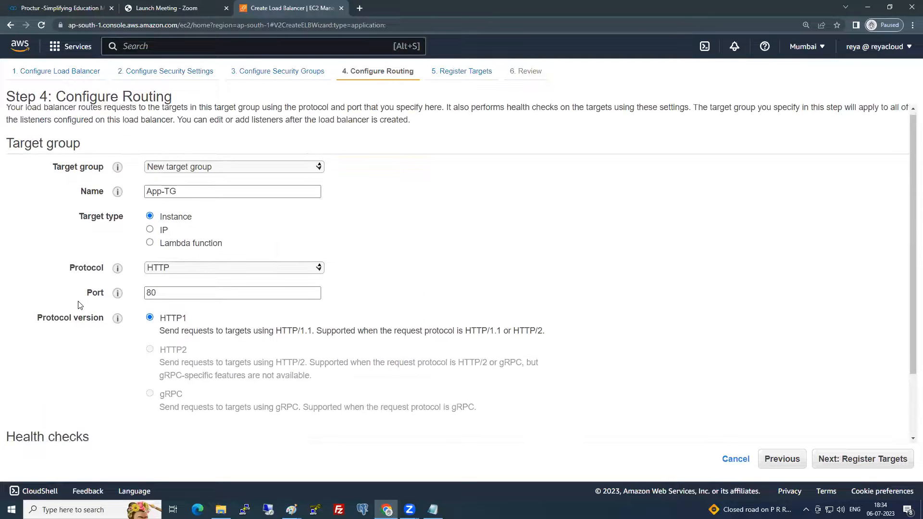
{"action": "scroll", "coordinate": [79, 303], "scroll_direction": "down", "scroll_amount": 3}
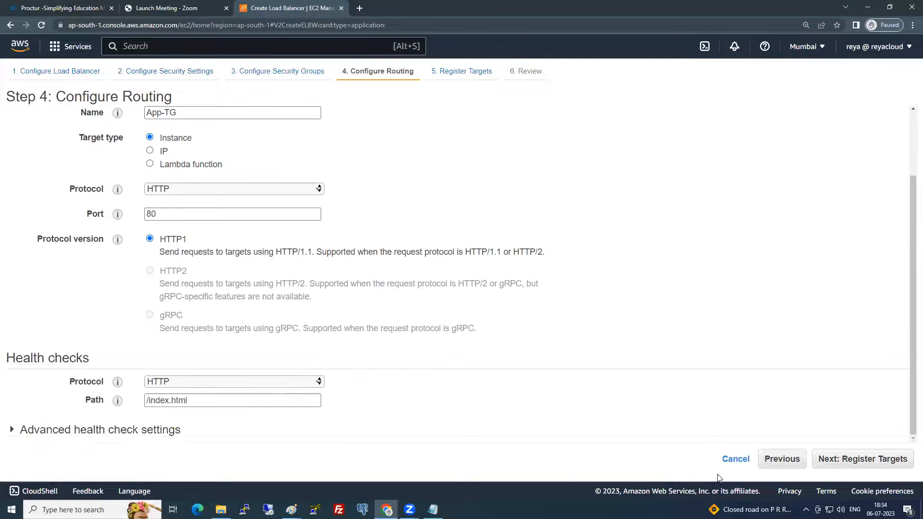
{"action": "left_click", "coordinate": [851, 462]}
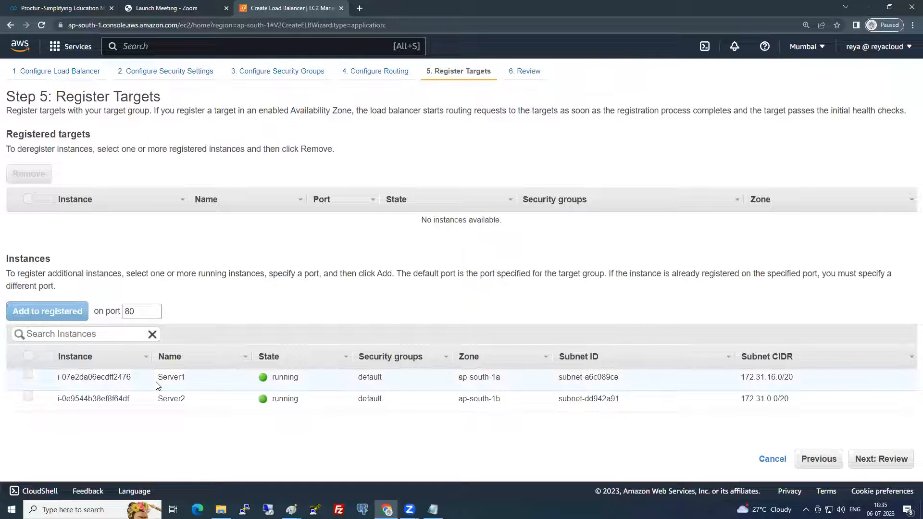
{"action": "left_click", "coordinate": [29, 376]}
{"action": "left_click", "coordinate": [29, 399]}
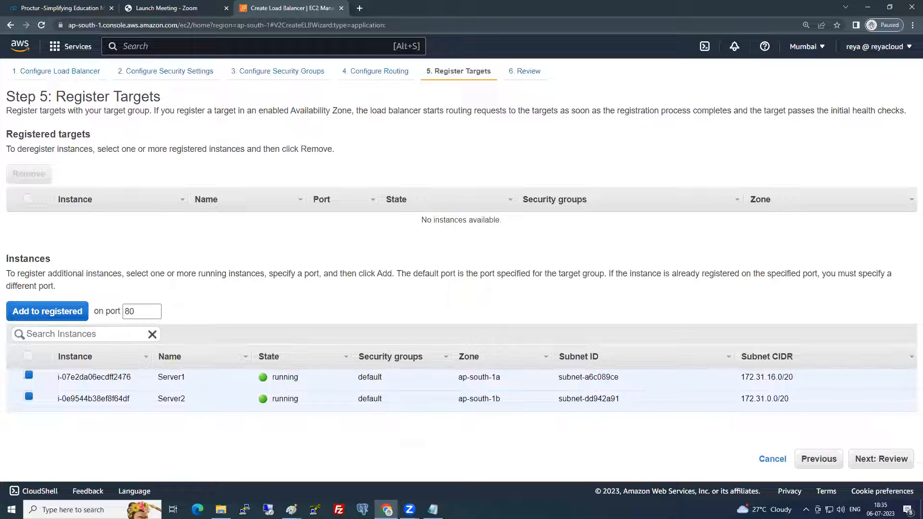
Switch to the Paint diagram and handwrite 8080 in the Server 1 box with a stroke beside the http / 80 listener, before returning to the browser
{"action": "mouse_move", "coordinate": [291, 509]}
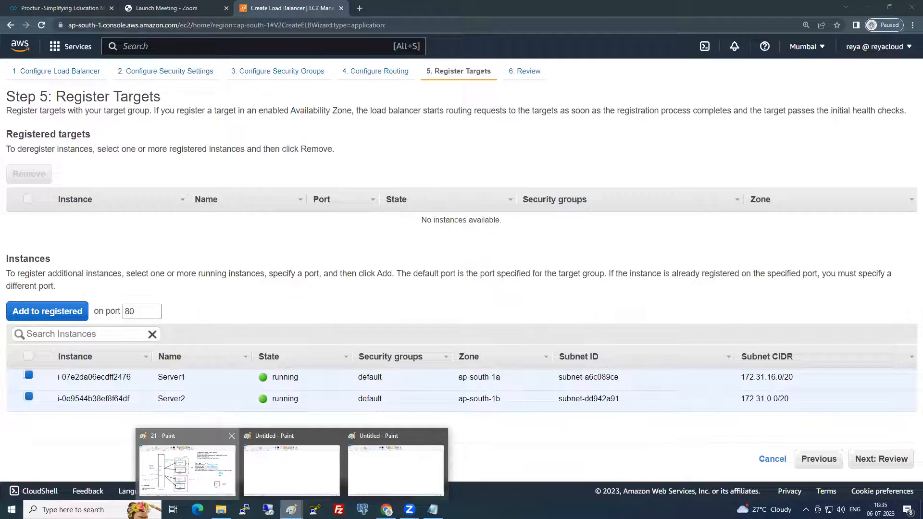
{"action": "left_click", "coordinate": [188, 463]}
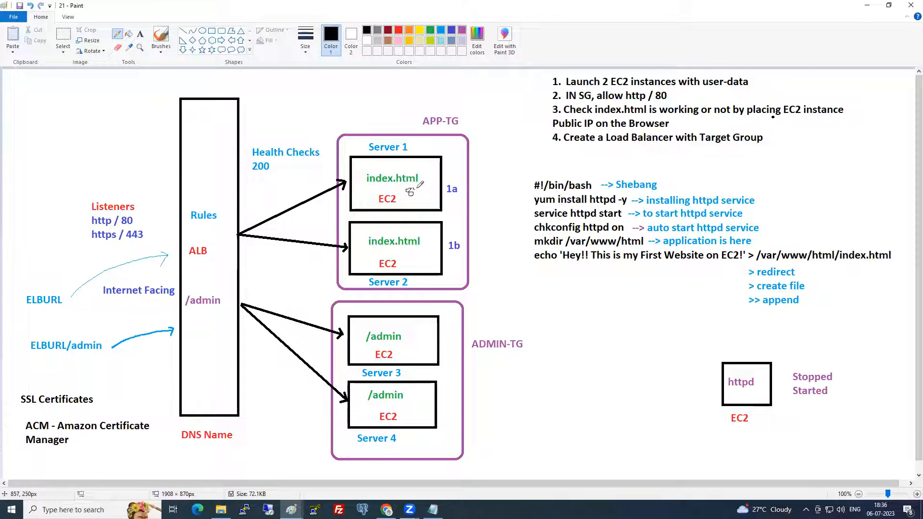
{"action": "left_click_drag", "start_coordinate": [428, 185], "coordinate": [430, 185]}
{"action": "left_click_drag", "start_coordinate": [137, 218], "coordinate": [169, 197]}
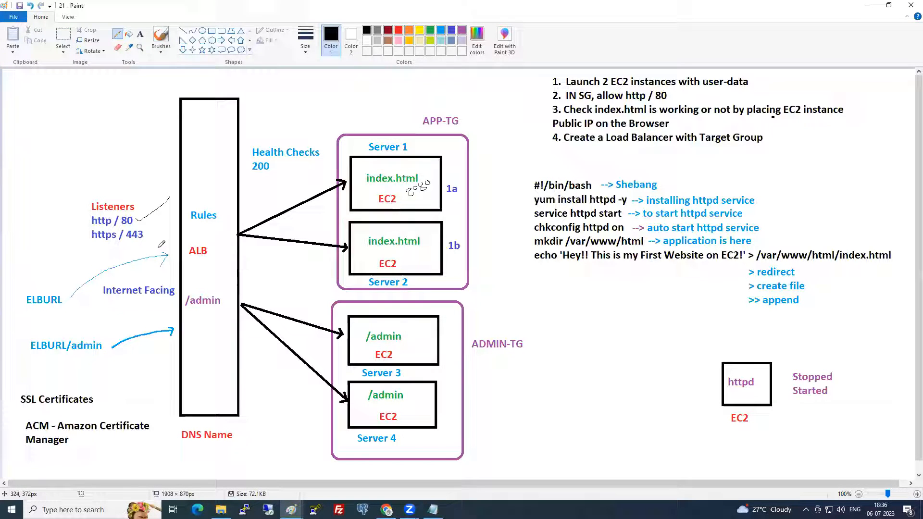
{"action": "left_click_drag", "start_coordinate": [431, 187], "coordinate": [413, 206]}
{"action": "mouse_move", "coordinate": [139, 222]}
{"action": "left_mouse_down"}
{"action": "mouse_move", "coordinate": [176, 205]}
{"action": "mouse_move", "coordinate": [169, 215]}
{"action": "left_mouse_up"}
{"action": "key", "text": "ctrl+z"}
{"action": "key", "text": "ctrl+z"}
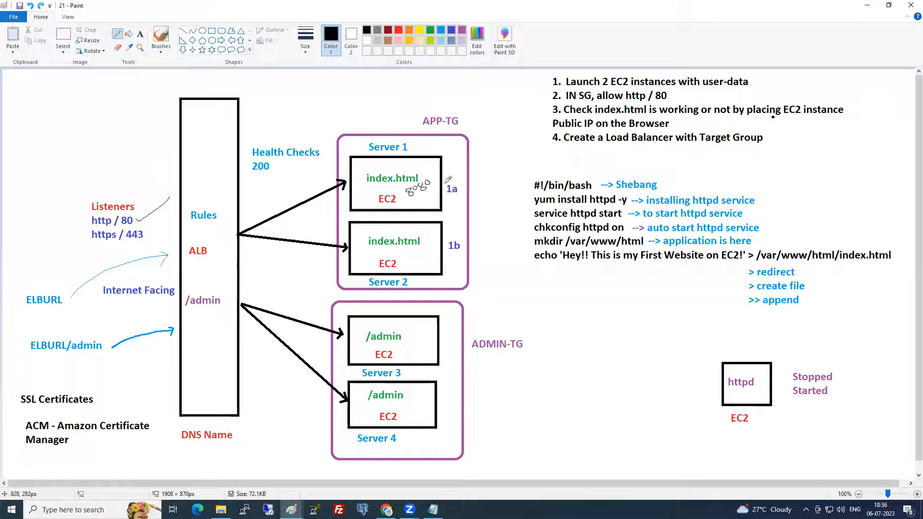
{"action": "key", "text": "alt+Tab"}
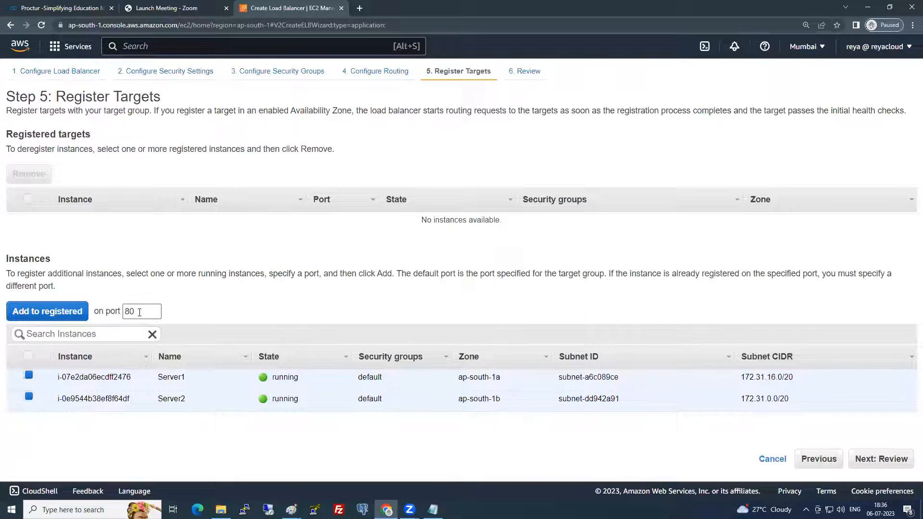
Try 8080 as the port for registering the two selected instances
{"action": "left_click", "coordinate": [140, 312]}
{"action": "type", "text": "80"}
{"action": "left_click_drag", "start_coordinate": [144, 312], "coordinate": [119, 312]}
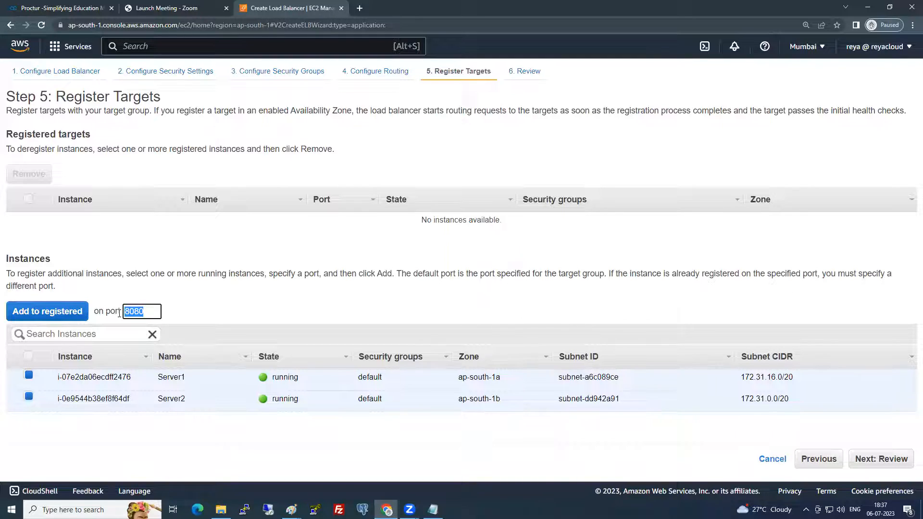
{"action": "left_click", "coordinate": [158, 311]}
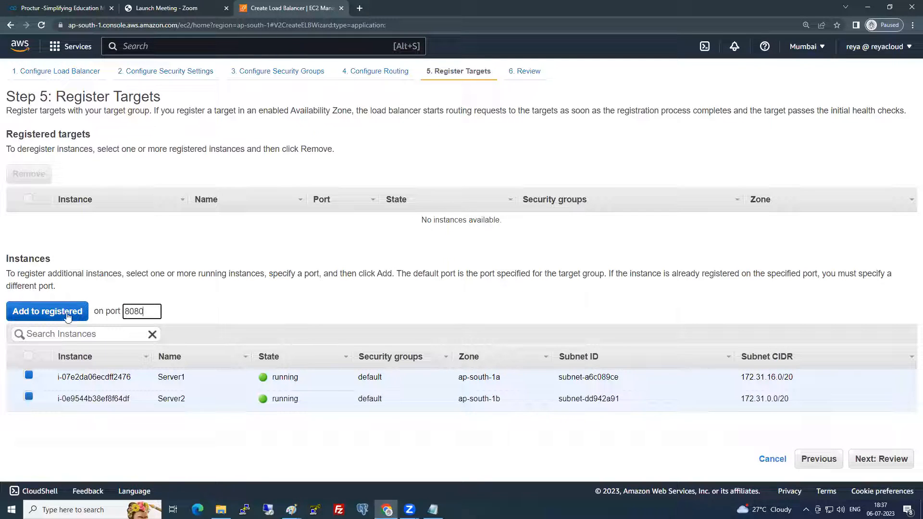
Set the registration port to 80 and add Server1 and Server2 to the registered targets
{"action": "left_click_drag", "start_coordinate": [144, 311], "coordinate": [122, 313]}
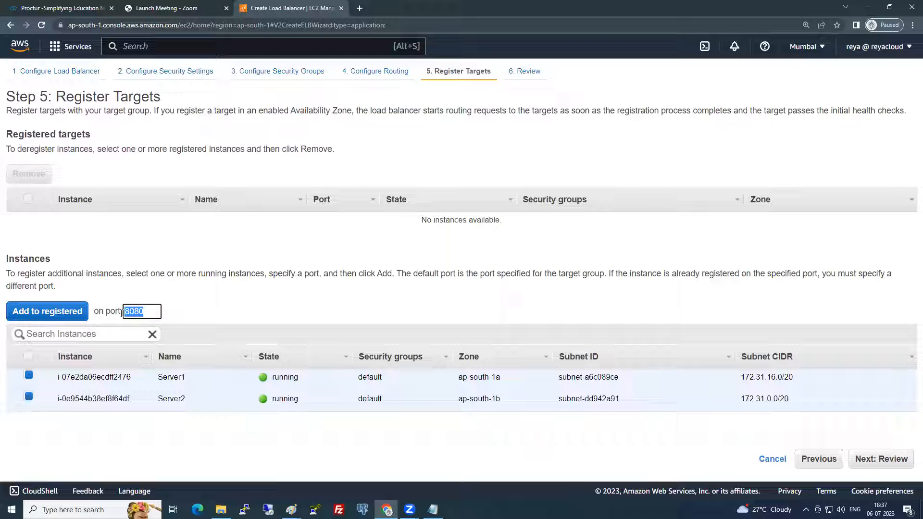
{"action": "type", "text": "80"}
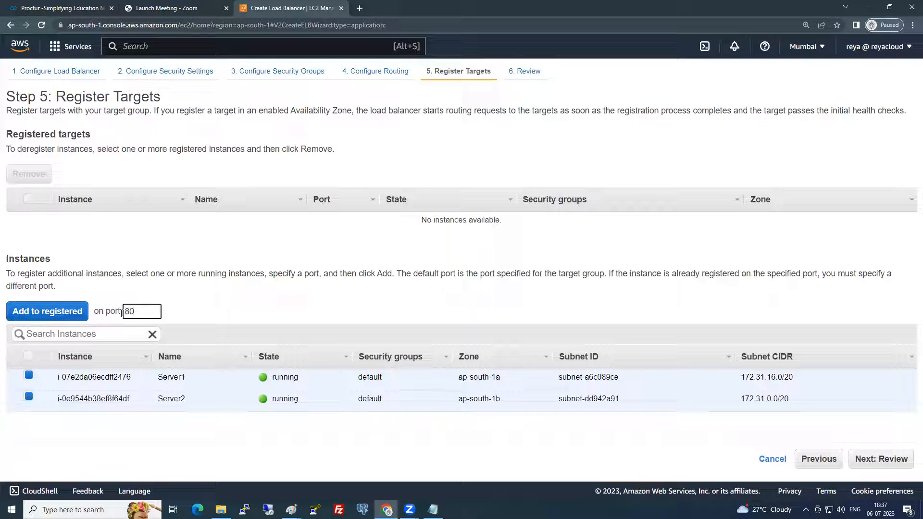
{"action": "left_click", "coordinate": [53, 314]}
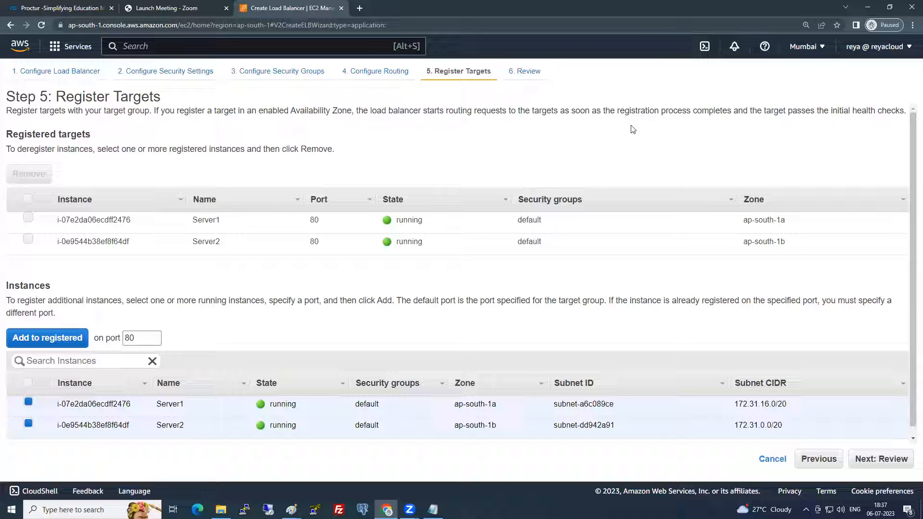
Proceed to the review, create the myelb load balancer and close the creation status page
{"action": "scroll", "coordinate": [343, 339], "scroll_direction": "down", "scroll_amount": 1}
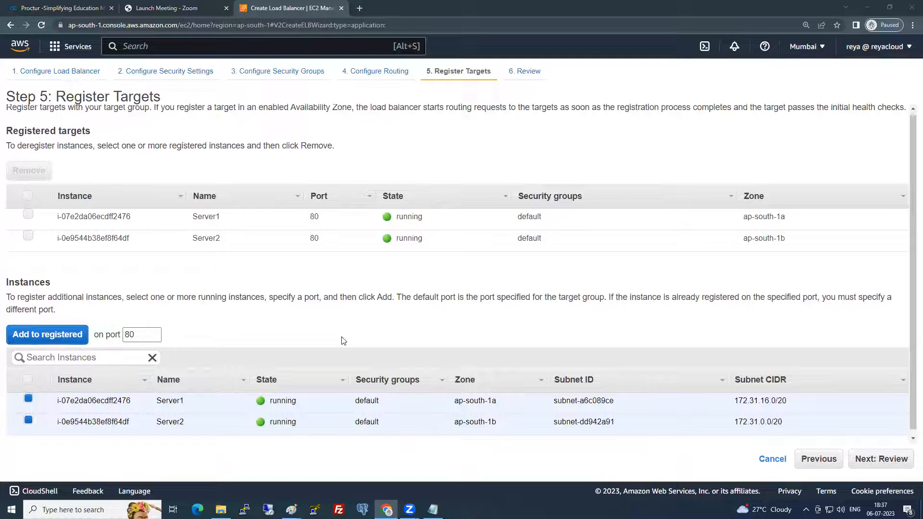
{"action": "left_click", "coordinate": [890, 460]}
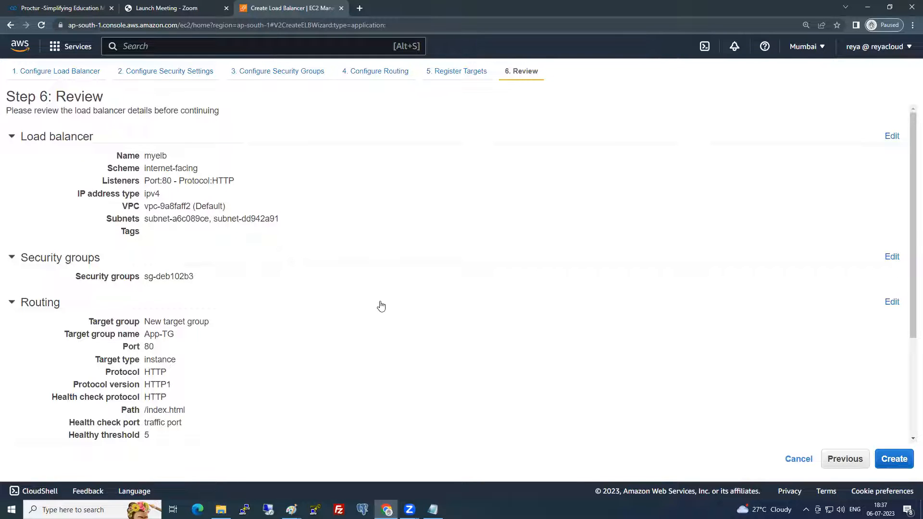
{"action": "left_click", "coordinate": [890, 460]}
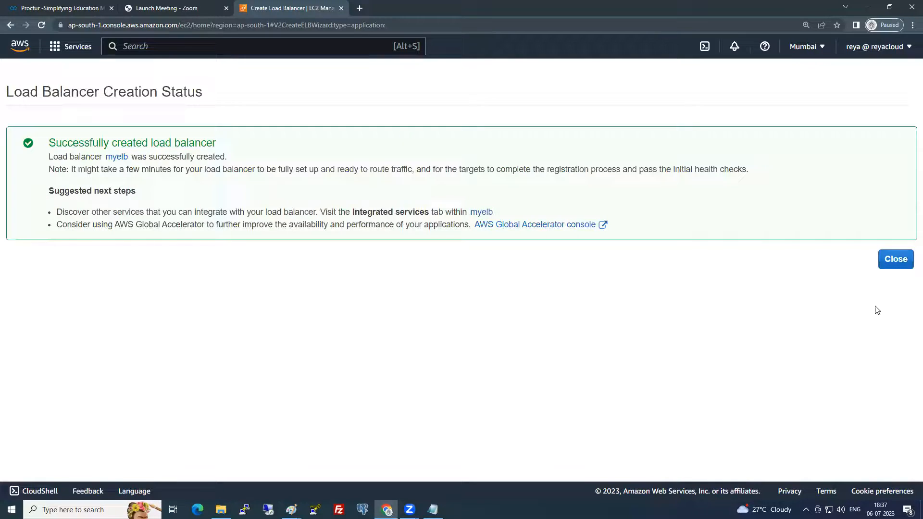
{"action": "left_click", "coordinate": [896, 260]}
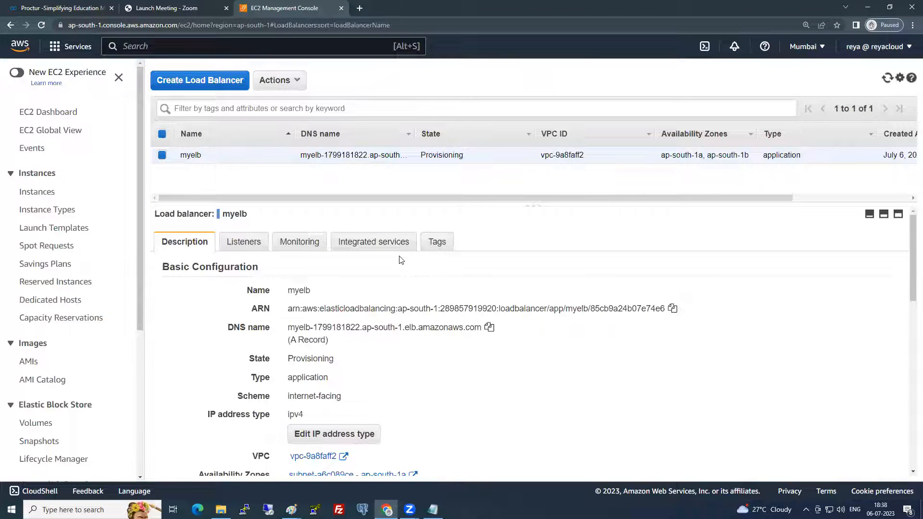
Refresh the load balancer list repeatedly to check myelb's state, and inspect its ARN and DNS name
{"action": "double_click", "coordinate": [439, 157]}
{"action": "left_click", "coordinate": [447, 186]}
{"action": "left_click", "coordinate": [886, 81]}
{"action": "left_click_drag", "start_coordinate": [288, 327], "coordinate": [482, 330]}
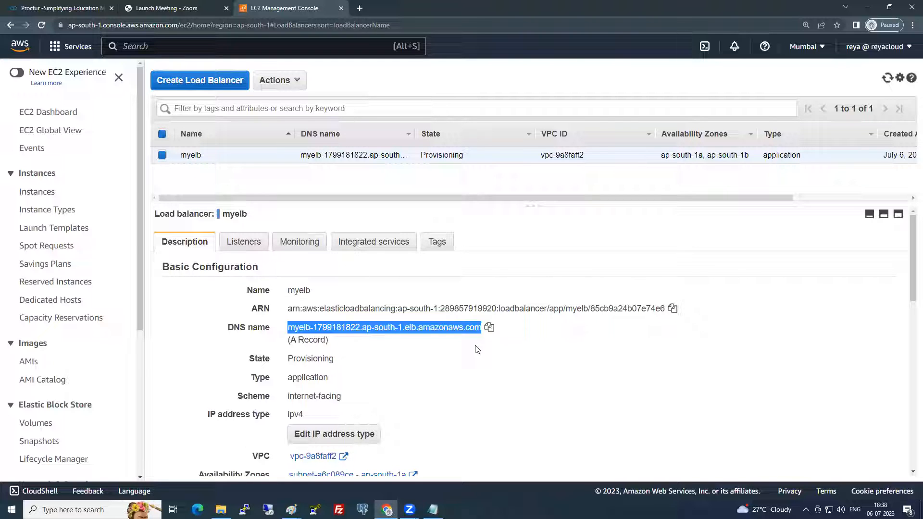
{"action": "left_click", "coordinate": [887, 79]}
{"action": "left_click", "coordinate": [887, 79]}
{"action": "left_click", "coordinate": [887, 78]}
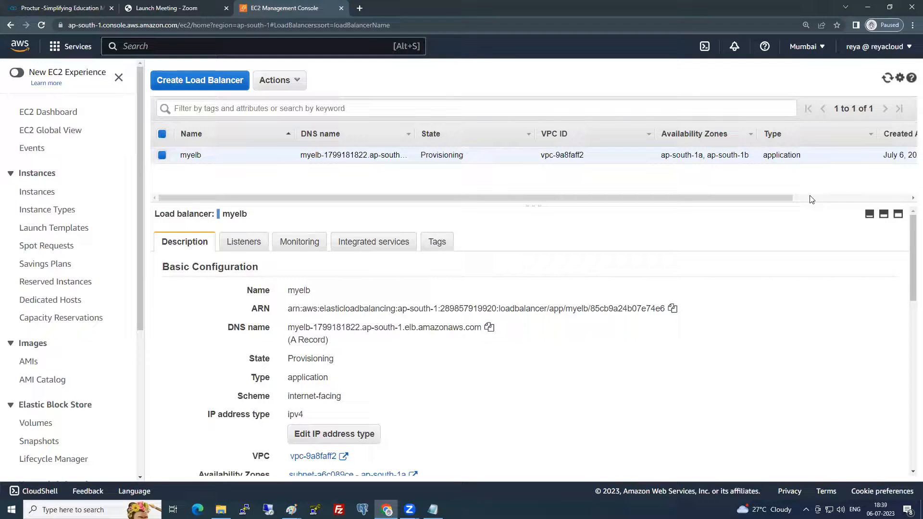
{"action": "left_click_drag", "start_coordinate": [288, 309], "coordinate": [656, 299]}
{"action": "left_click_drag", "start_coordinate": [288, 327], "coordinate": [482, 327]}
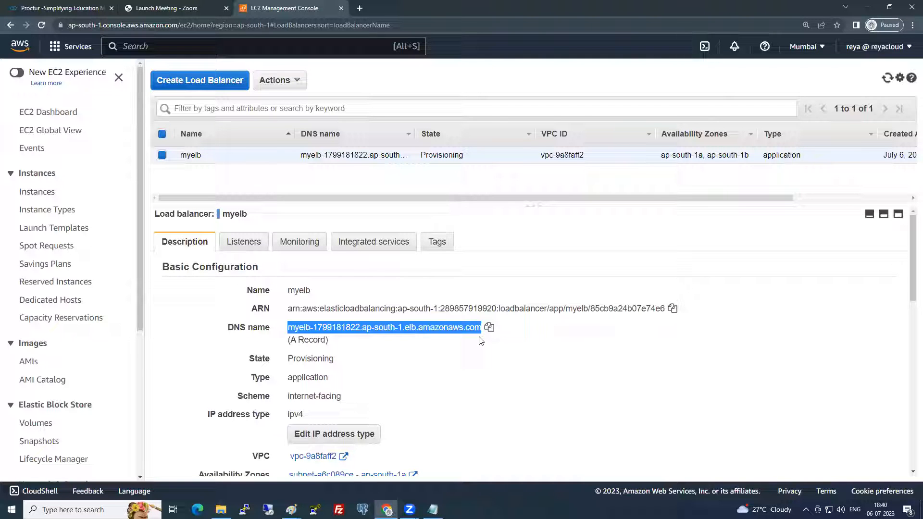
{"action": "left_click", "coordinate": [887, 78]}
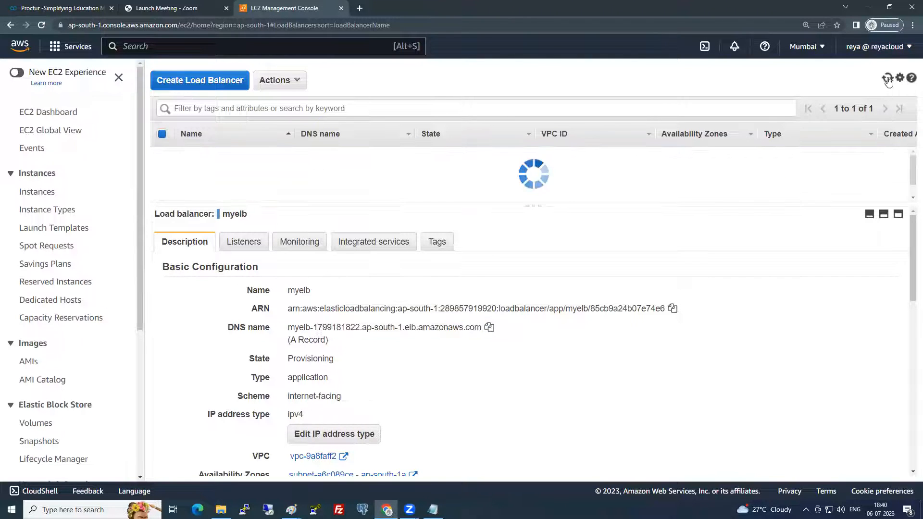
{"action": "double_click", "coordinate": [431, 161]}
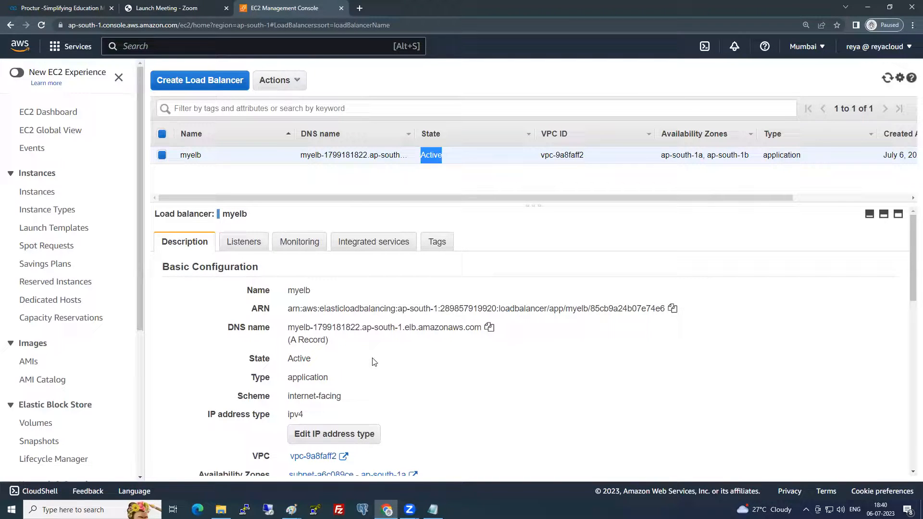
Copy myelb's DNS name, load it in a new browser tab and enlarge the page text
{"action": "left_click_drag", "start_coordinate": [288, 329], "coordinate": [378, 330]}
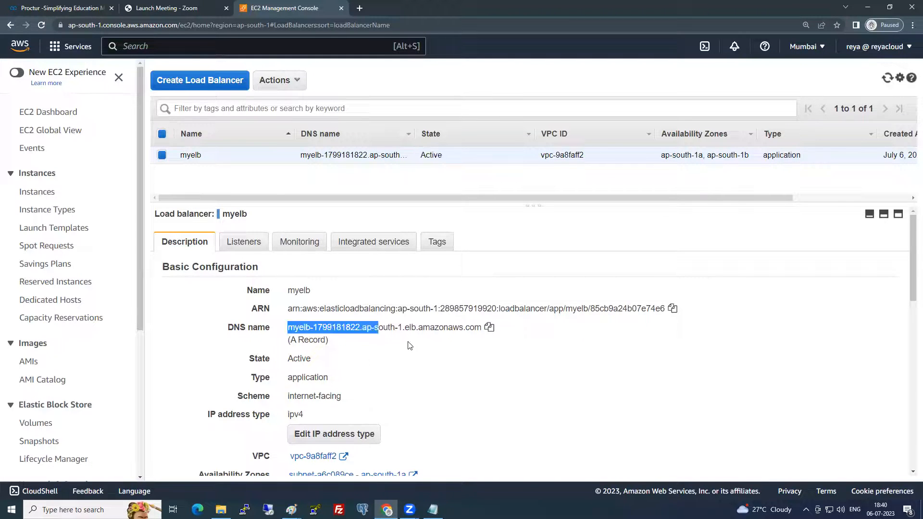
{"action": "left_click", "coordinate": [489, 327]}
{"action": "left_click", "coordinate": [358, 9]}
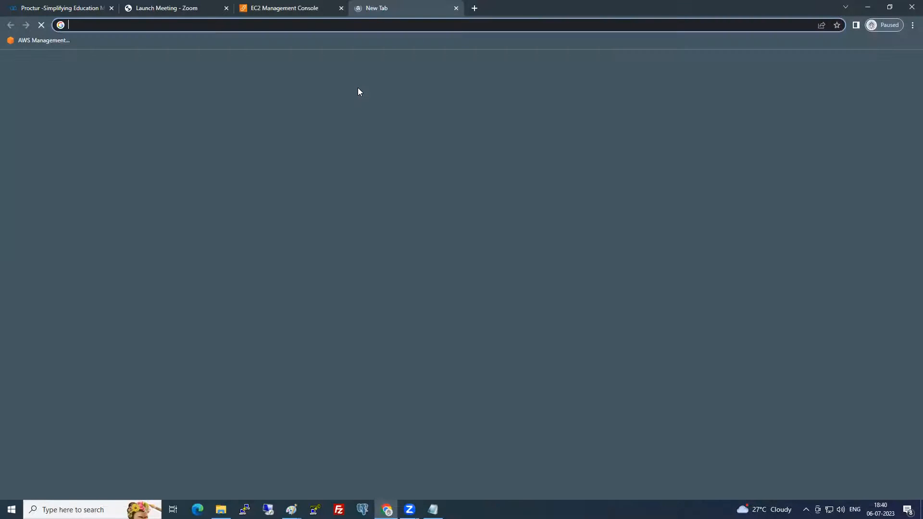
{"action": "key", "text": "ctrl+v"}
{"action": "key", "text": "Return"}
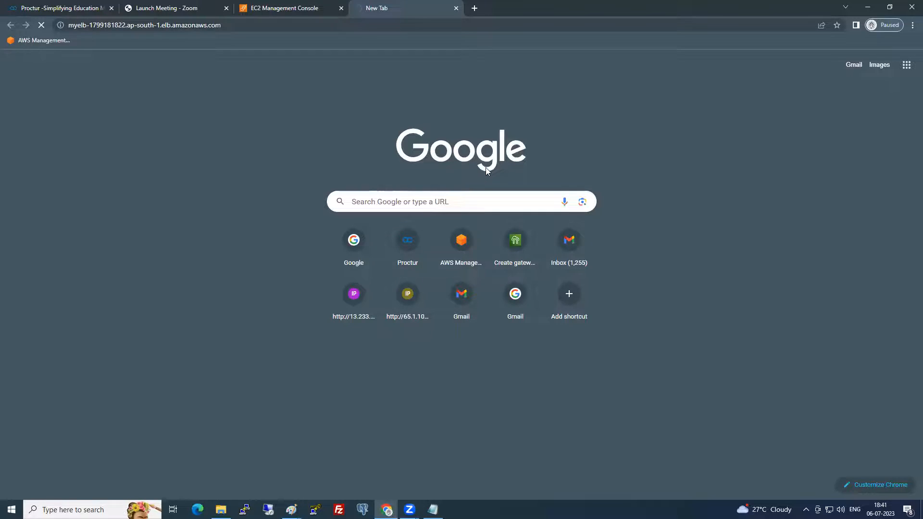
{"action": "scroll", "coordinate": [479, 198], "scroll_direction": "up", "scroll_amount": 9}
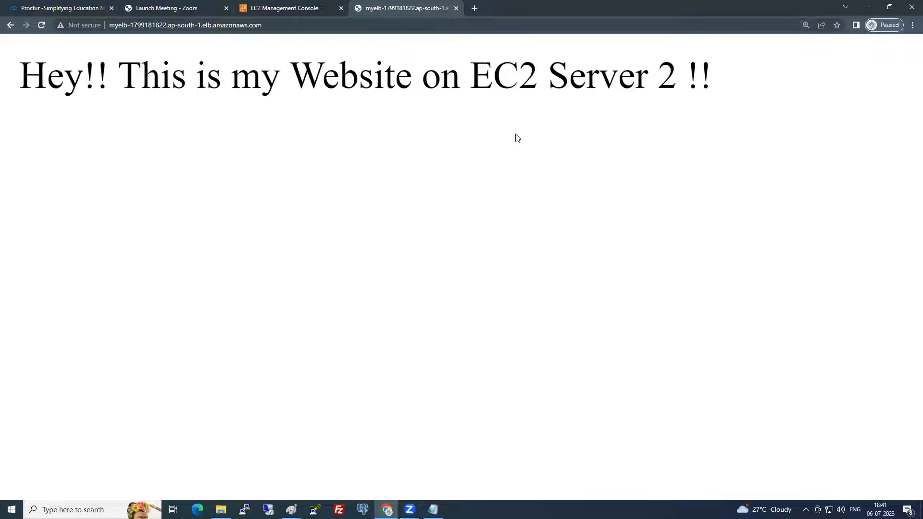
Reload the load balancer's web page repeatedly to check which server responds, glancing back at the EC2 console
{"action": "left_click", "coordinate": [41, 27]}
{"action": "left_click", "coordinate": [41, 28]}
{"action": "left_click", "coordinate": [41, 28]}
{"action": "left_click", "coordinate": [41, 28]}
{"action": "left_click", "coordinate": [41, 26]}
{"action": "left_click", "coordinate": [42, 26]}
{"action": "left_click", "coordinate": [41, 26]}
{"action": "left_click", "coordinate": [42, 25]}
{"action": "left_click", "coordinate": [41, 25]}
{"action": "left_click", "coordinate": [41, 26]}
{"action": "left_click", "coordinate": [42, 25]}
{"action": "left_click", "coordinate": [41, 25]}
{"action": "left_click", "coordinate": [42, 25]}
{"action": "left_click", "coordinate": [41, 25]}
{"action": "left_click", "coordinate": [42, 26]}
{"action": "left_click", "coordinate": [42, 25]}
{"action": "left_click", "coordinate": [42, 25]}
{"action": "left_click", "coordinate": [297, 6]}
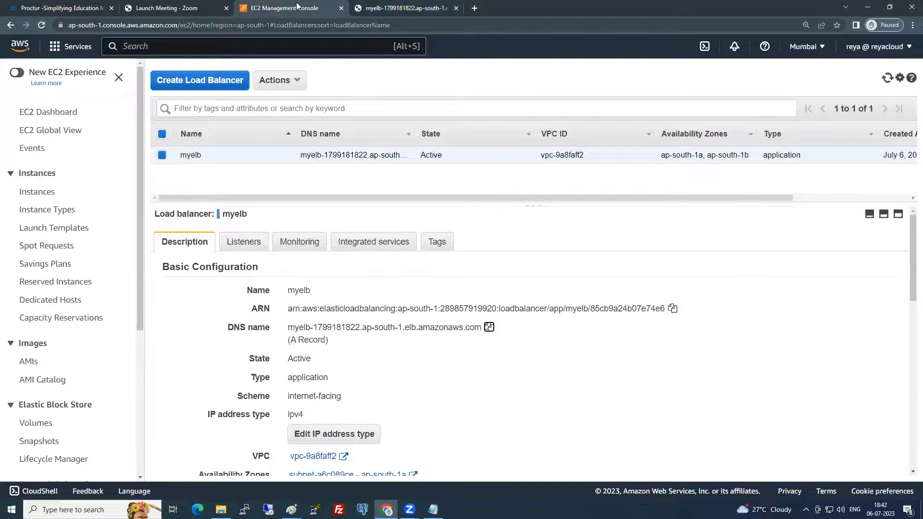
{"action": "left_click", "coordinate": [412, 8]}
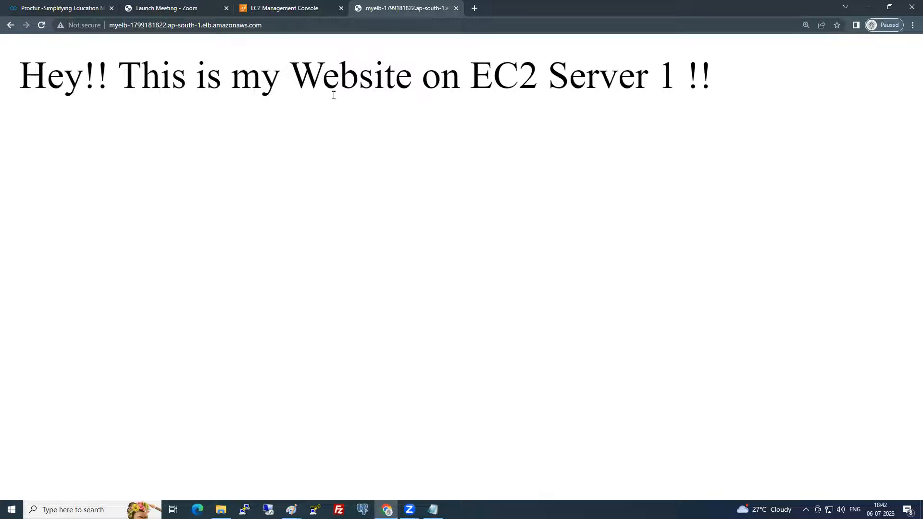
Return to the EC2 console and examine myelb's basic configuration, security and attributes details
{"action": "left_click", "coordinate": [296, 7]}
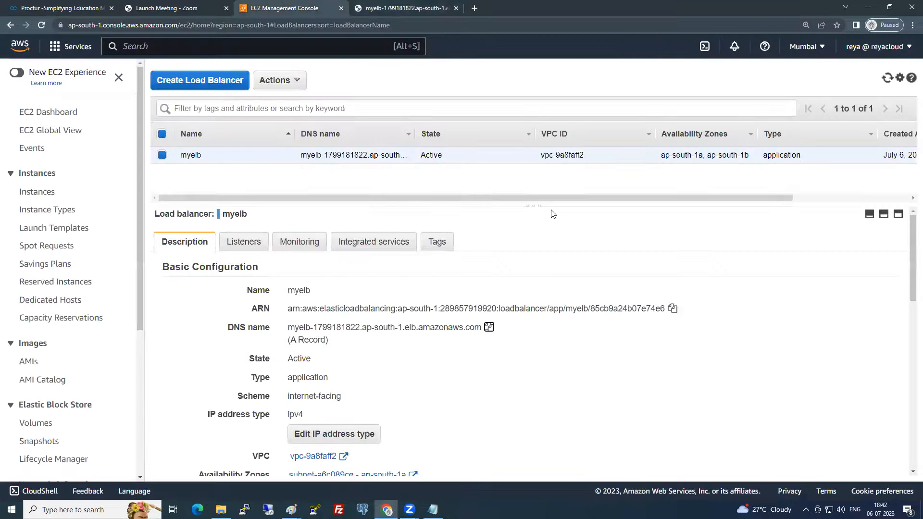
{"action": "left_click_drag", "start_coordinate": [542, 200], "coordinate": [539, 195]}
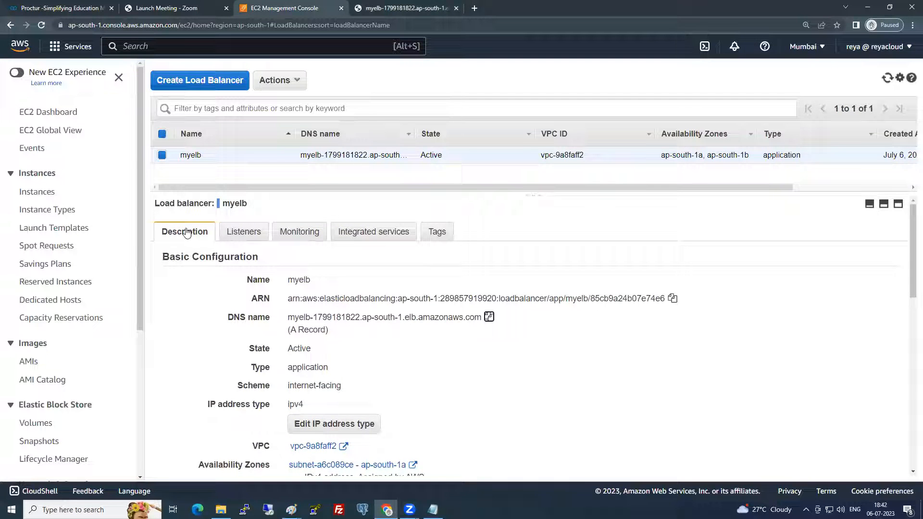
{"action": "scroll", "coordinate": [375, 346], "scroll_direction": "down", "scroll_amount": 3}
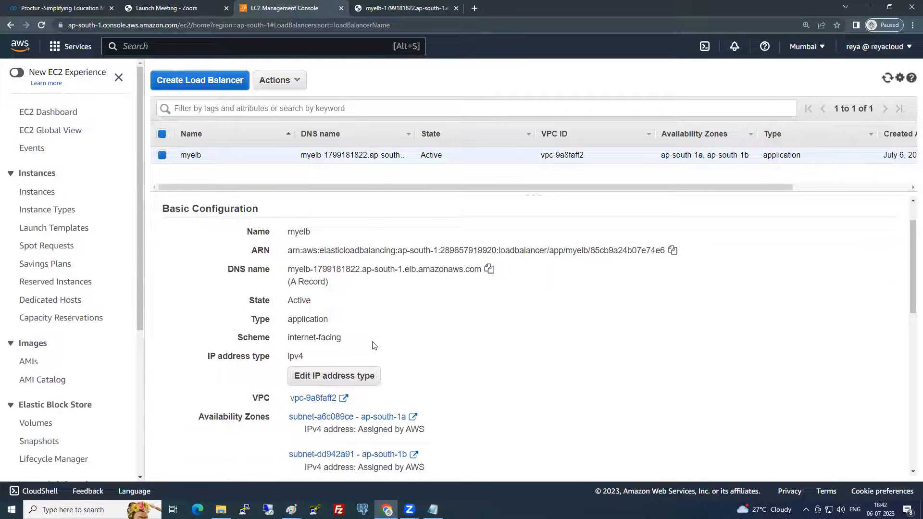
{"action": "scroll", "coordinate": [362, 300], "scroll_direction": "down", "scroll_amount": 9}
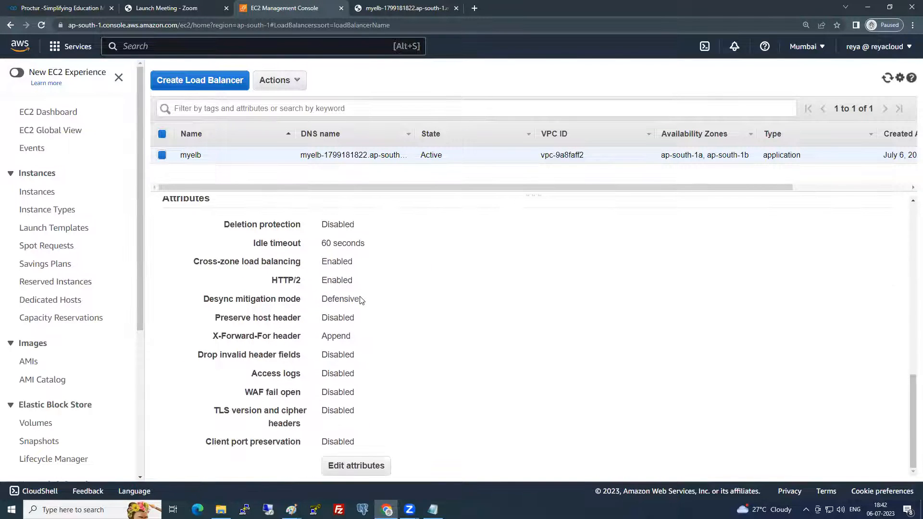
{"action": "scroll", "coordinate": [360, 297], "scroll_direction": "up", "scroll_amount": 2}
{"action": "left_click_drag", "start_coordinate": [164, 295], "coordinate": [230, 291]}
{"action": "left_click", "coordinate": [239, 290]}
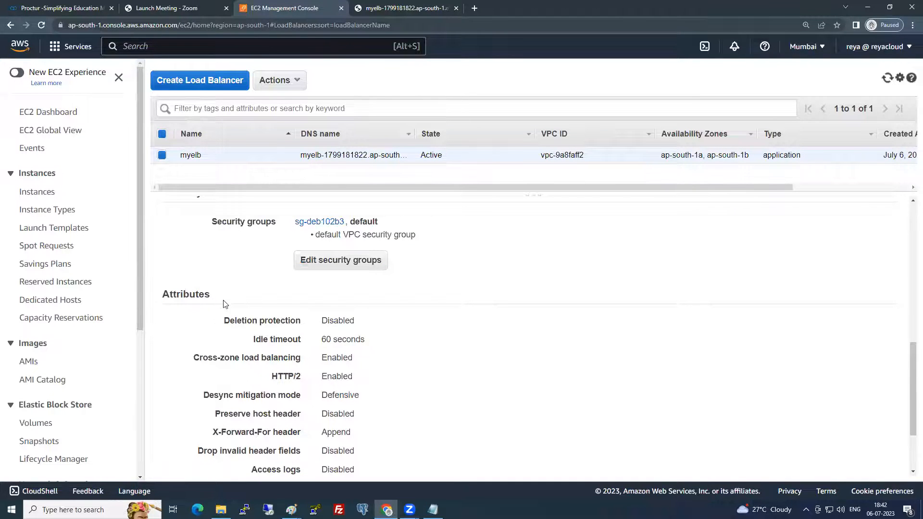
{"action": "scroll", "coordinate": [221, 307], "scroll_direction": "up", "scroll_amount": 3}
{"action": "scroll", "coordinate": [224, 309], "scroll_direction": "up", "scroll_amount": 1}
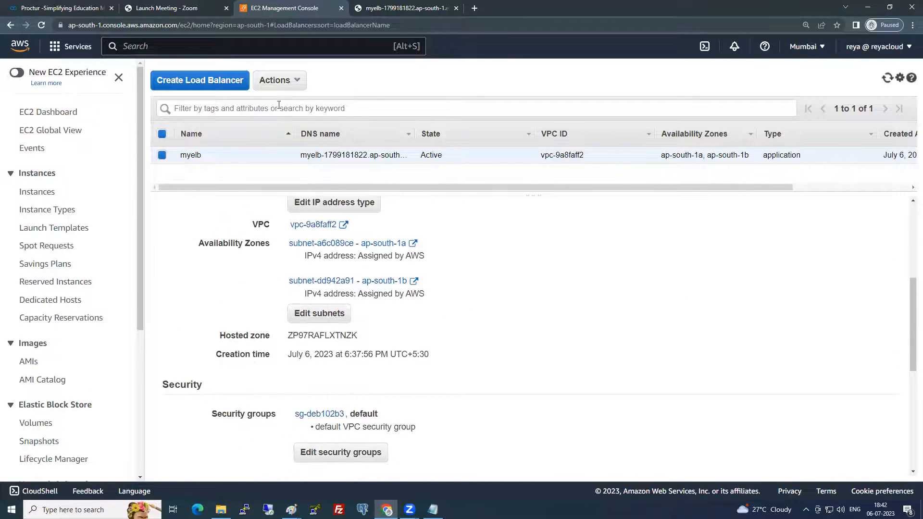
Open myelb's subnet settings and try the ap-south-1c availability zone, leaving only ap-south-1a and ap-south-1b enabled
{"action": "left_click", "coordinate": [289, 82]}
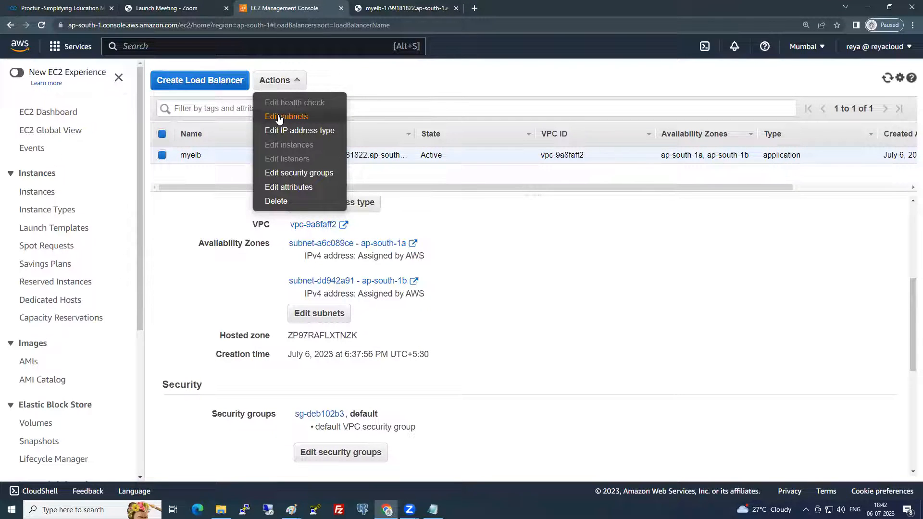
{"action": "left_click", "coordinate": [286, 116]}
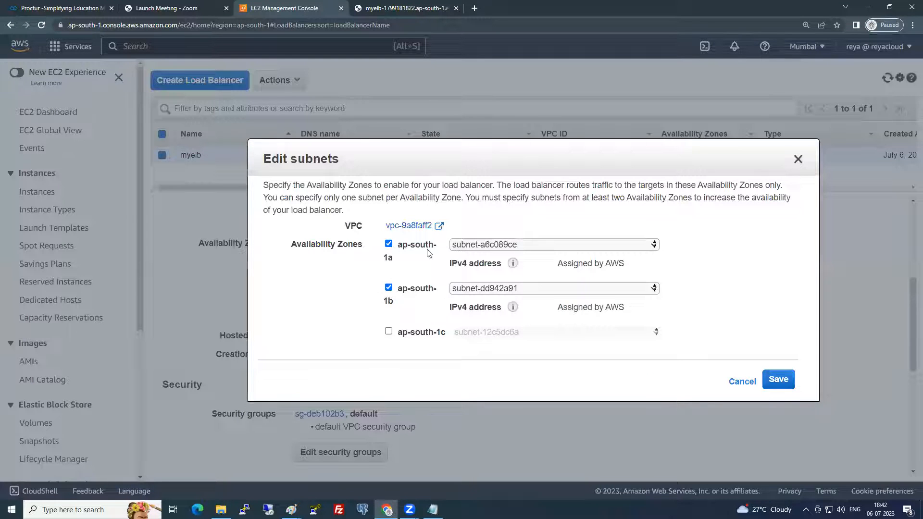
{"action": "left_click", "coordinate": [393, 333]}
{"action": "left_click", "coordinate": [389, 331]}
Switch to the Paint diagram and draw a thicker red curve over the ALB into the Server 1 box, starting beside a small red mark
{"action": "mouse_move", "coordinate": [292, 510]}
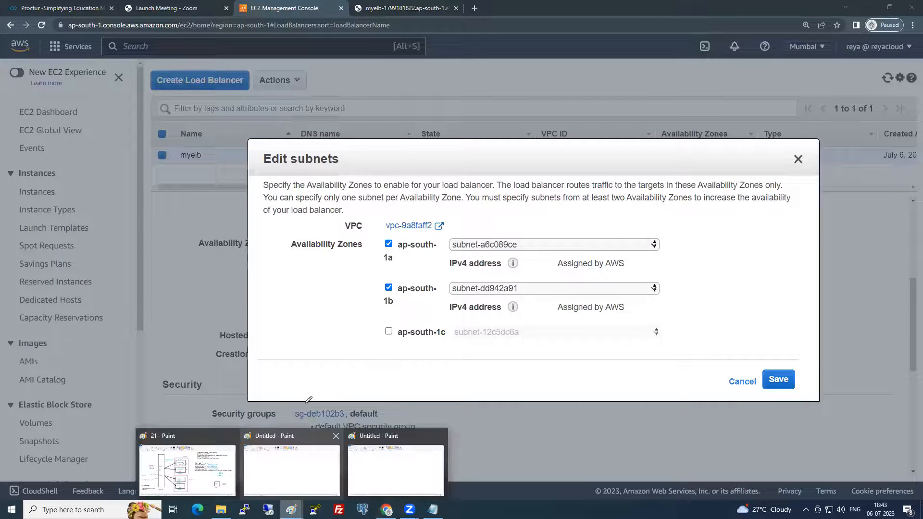
{"action": "left_click", "coordinate": [287, 459]}
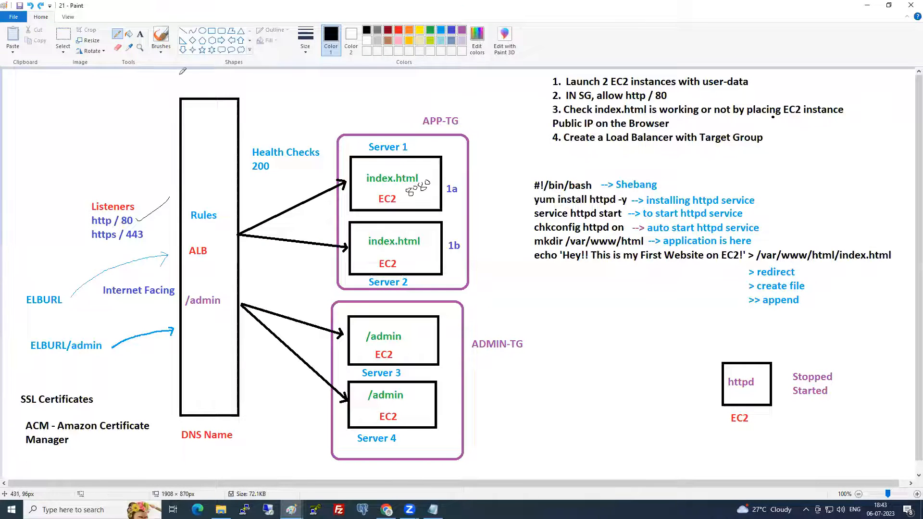
{"action": "left_click", "coordinate": [398, 30]}
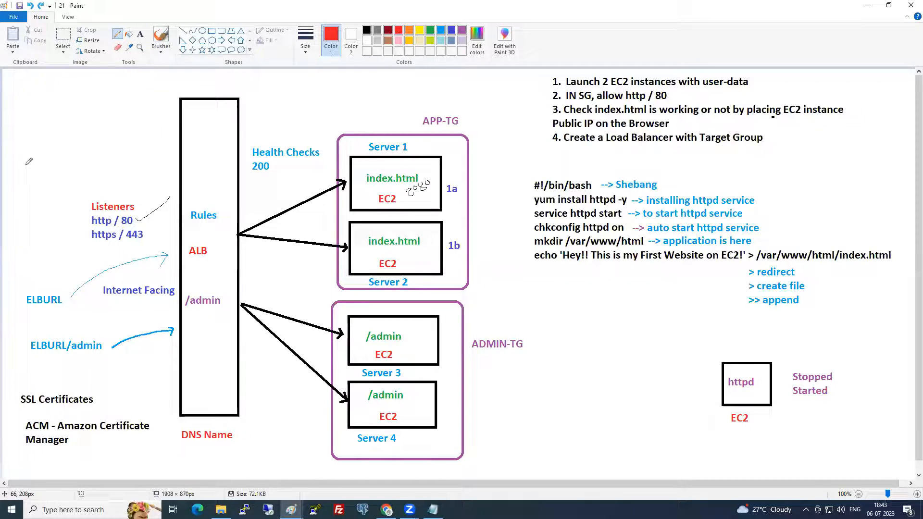
{"action": "mouse_move", "coordinate": [22, 157]}
{"action": "left_mouse_down"}
{"action": "mouse_move", "coordinate": [3, 166]}
{"action": "mouse_move", "coordinate": [25, 178]}
{"action": "left_mouse_up"}
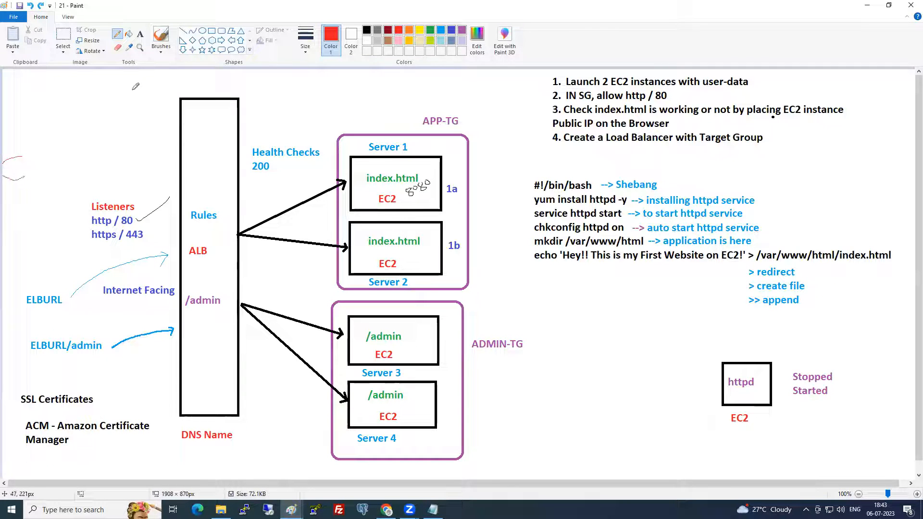
{"action": "left_click", "coordinate": [306, 41]}
{"action": "left_click", "coordinate": [305, 87]}
{"action": "mouse_move", "coordinate": [17, 147]}
{"action": "left_mouse_down"}
{"action": "mouse_move", "coordinate": [92, 88]}
{"action": "mouse_move", "coordinate": [346, 126]}
{"action": "mouse_move", "coordinate": [396, 172]}
{"action": "left_mouse_up"}
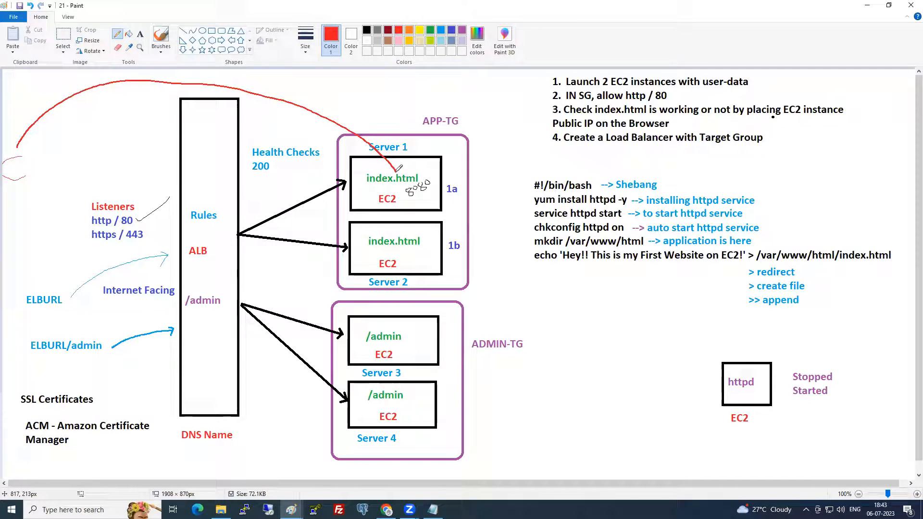
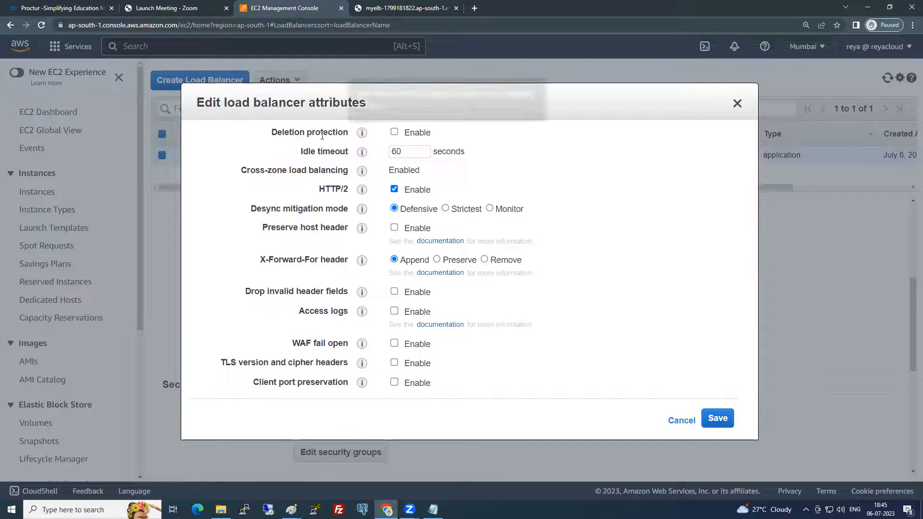
Examine myelb's deletion protection, idle timeout and cross-zone load balancing attributes, toggling deletion protection on and off
{"action": "mouse_move", "coordinate": [361, 135]}
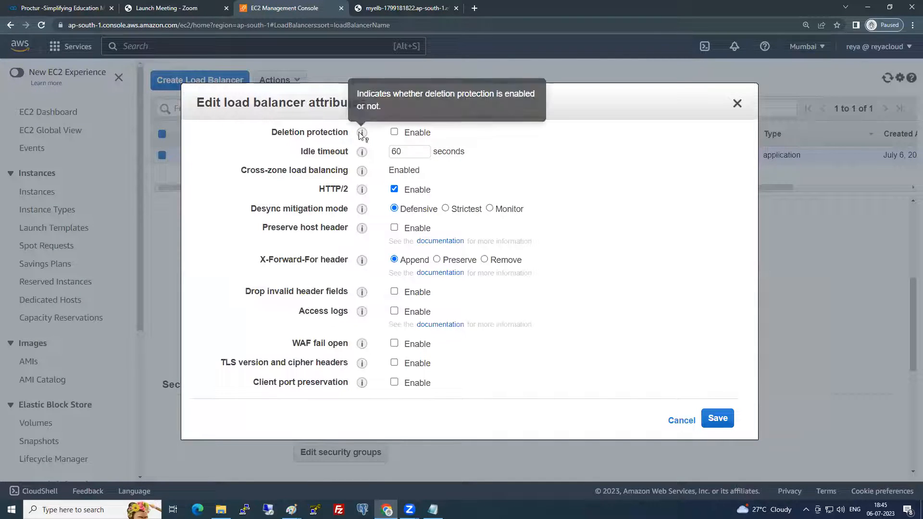
{"action": "left_click", "coordinate": [394, 133]}
{"action": "left_click", "coordinate": [394, 133]}
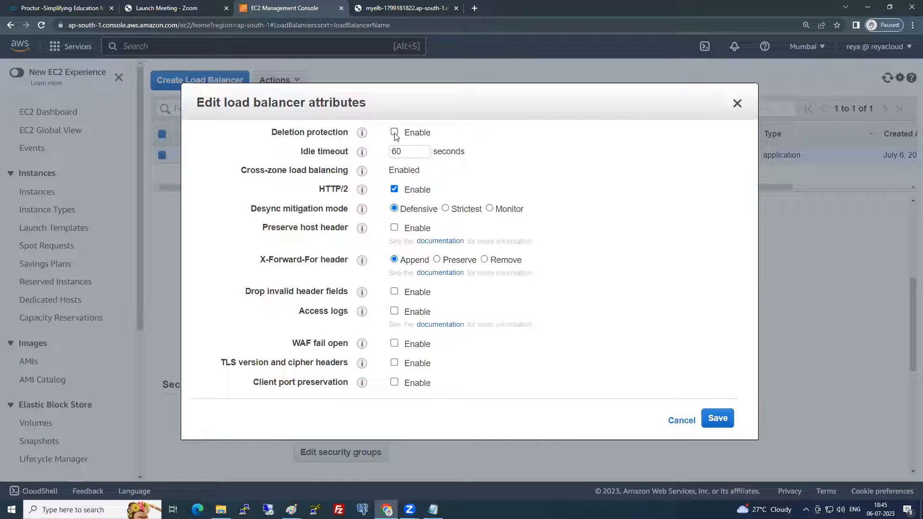
{"action": "left_click_drag", "start_coordinate": [403, 152], "coordinate": [374, 154]}
{"action": "left_click_drag", "start_coordinate": [409, 152], "coordinate": [377, 154]}
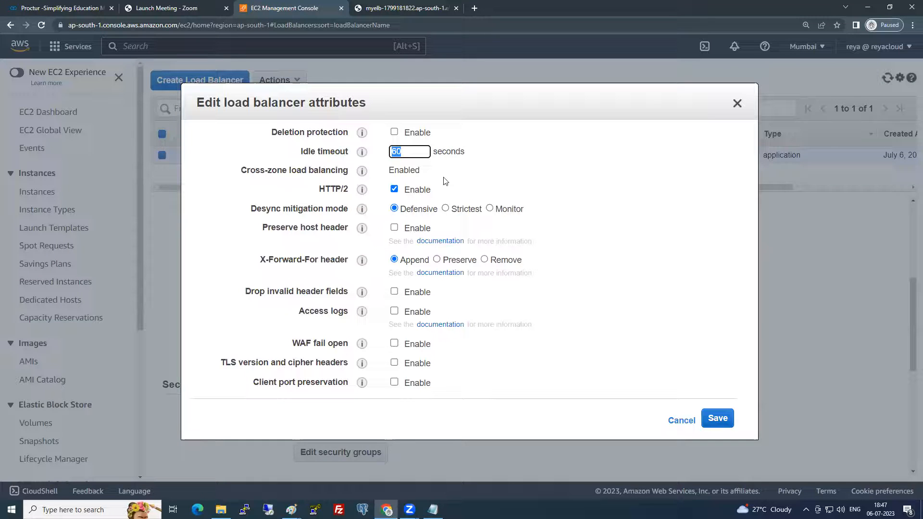
{"action": "left_click", "coordinate": [412, 153]}
{"action": "left_click_drag", "start_coordinate": [242, 170], "coordinate": [350, 173]}
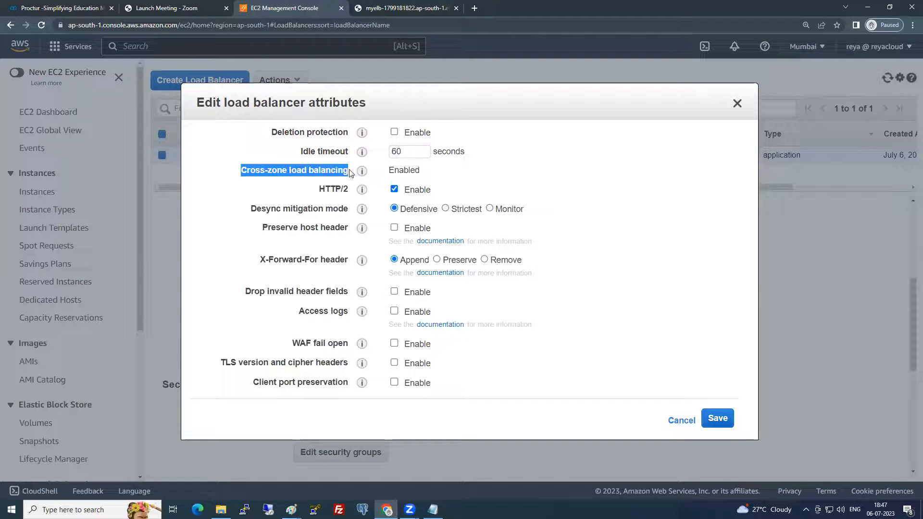
{"action": "left_click", "coordinate": [300, 175]}
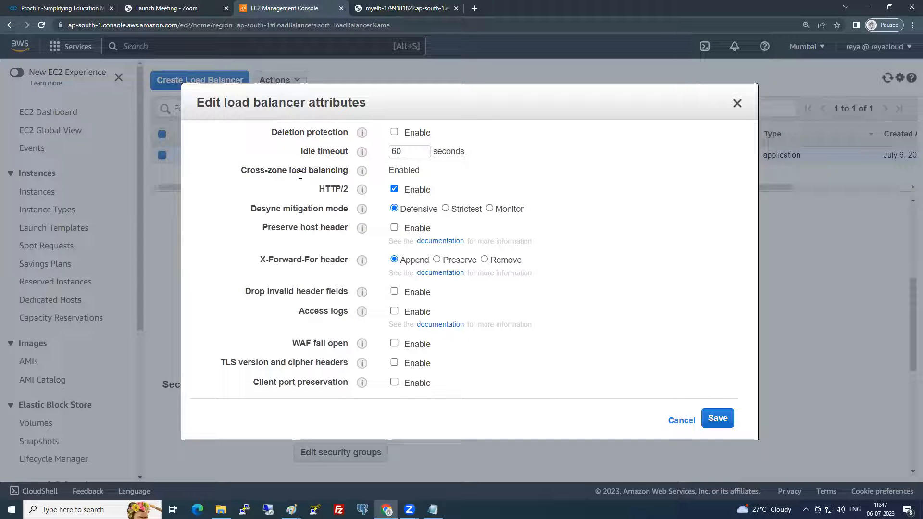
Examine the HTTP/2, desync mitigation mode and access logs attributes, trying Monitor before setting the mode back to Defensive
{"action": "left_click_drag", "start_coordinate": [320, 189], "coordinate": [348, 189]}
{"action": "left_click", "coordinate": [278, 192]}
{"action": "mouse_move", "coordinate": [365, 211]}
{"action": "left_click", "coordinate": [490, 210]}
{"action": "left_click", "coordinate": [403, 212]}
{"action": "left_click_drag", "start_coordinate": [297, 314], "coordinate": [350, 314]}
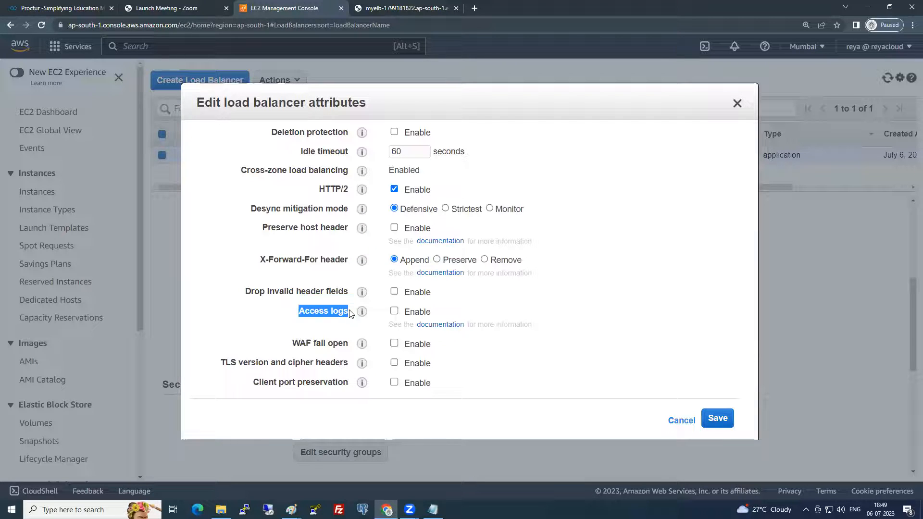
{"action": "left_click", "coordinate": [333, 323]}
{"action": "left_click_drag", "start_coordinate": [297, 314], "coordinate": [354, 314]}
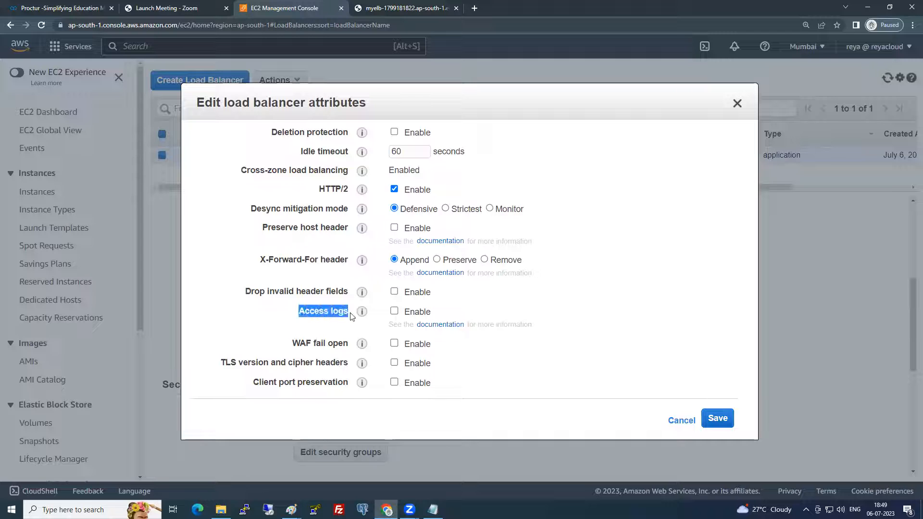
{"action": "left_click", "coordinate": [323, 317]}
Try enabling access logs with the S3 location vbnvgnh, and close the load balancer attributes without saving
{"action": "left_click", "coordinate": [394, 311]}
{"action": "scroll", "coordinate": [377, 346], "scroll_direction": "down", "scroll_amount": 4}
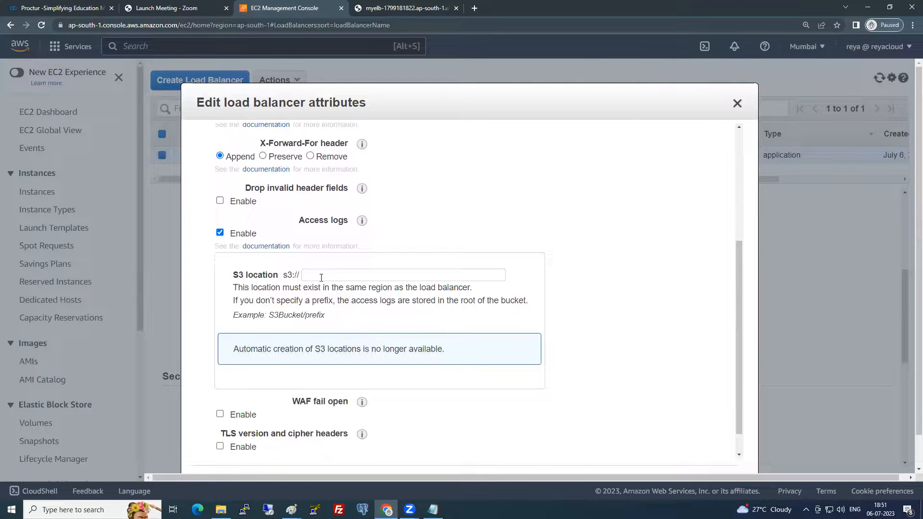
{"action": "left_click", "coordinate": [315, 276]}
{"action": "type", "text": "vbnvgnh"}
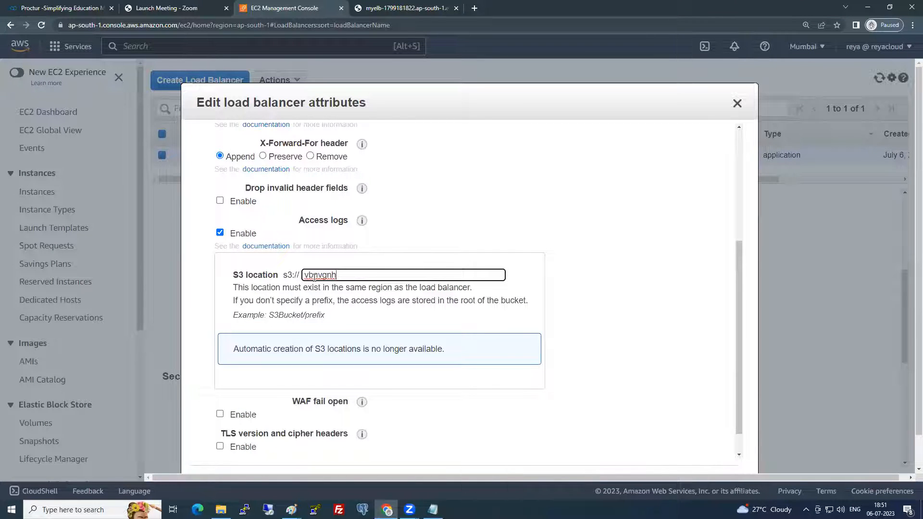
{"action": "left_click", "coordinate": [737, 104]}
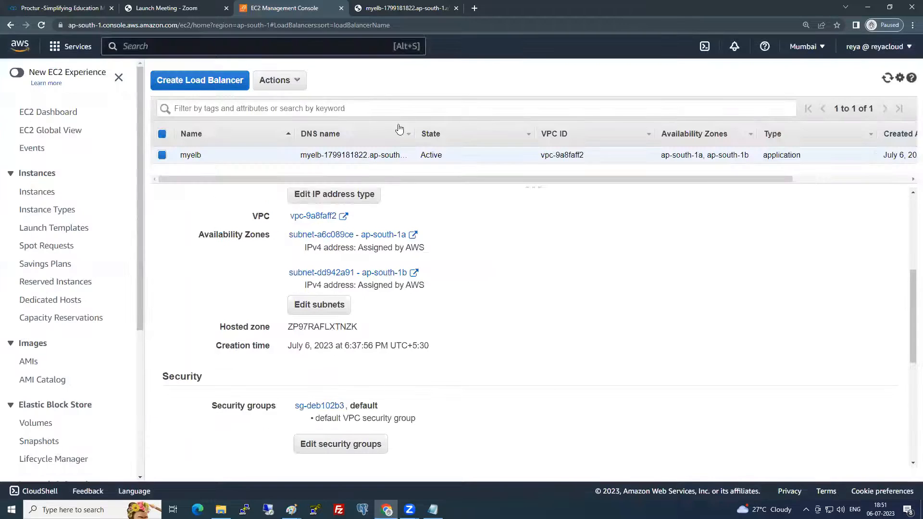
Reopen myelb's load balancer attributes and examine the WAF fail open setting
{"action": "left_click", "coordinate": [297, 82]}
{"action": "left_click", "coordinate": [289, 188]}
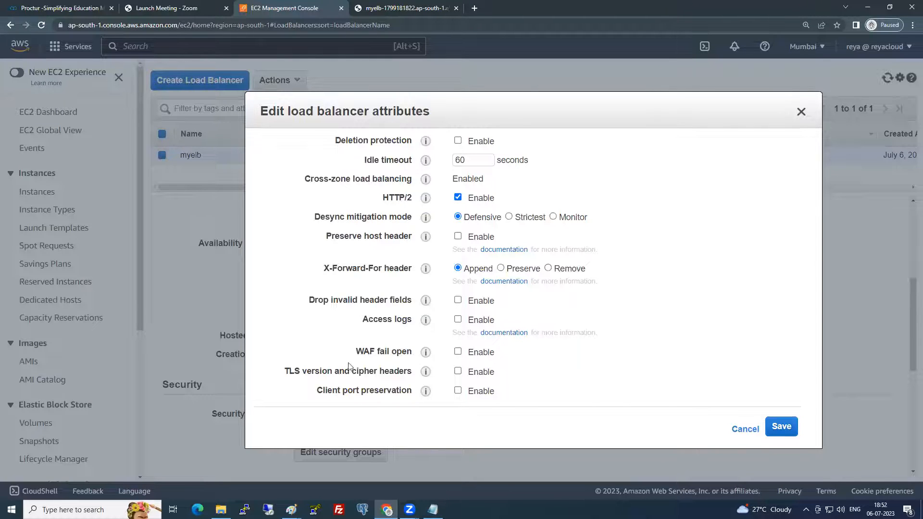
{"action": "left_click_drag", "start_coordinate": [356, 352], "coordinate": [376, 352]}
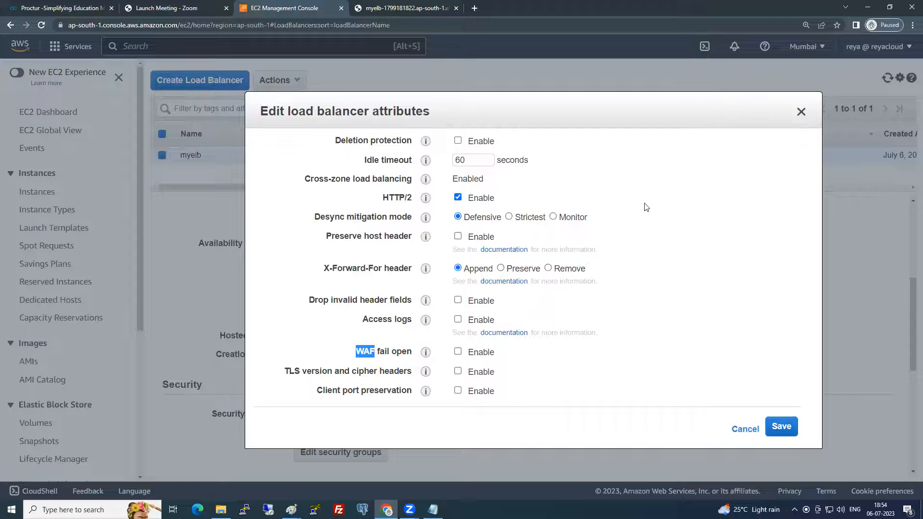
{"action": "left_click", "coordinate": [380, 381]}
{"action": "double_click", "coordinate": [364, 350]}
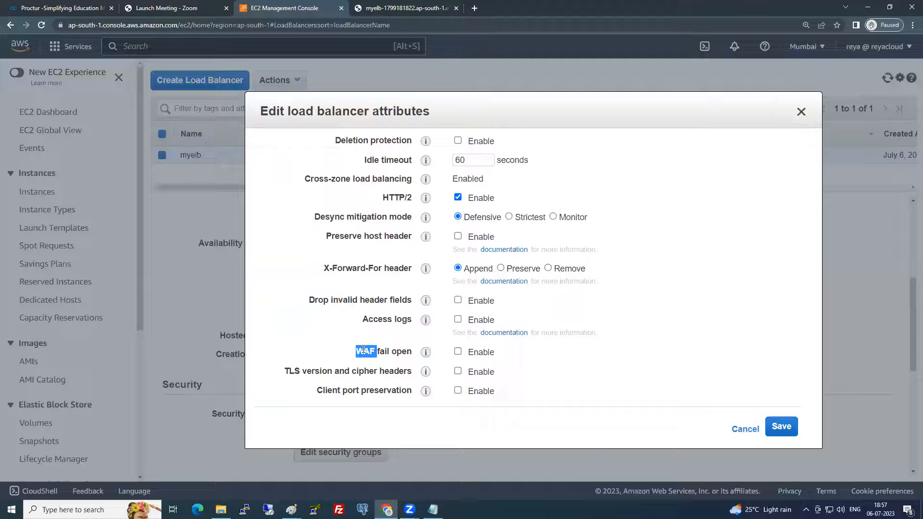
{"action": "left_click", "coordinate": [364, 349]}
Examine the TLS version and cipher headers and client port preservation attributes, toggling the TLS option on and off, and close without saving
{"action": "mouse_move", "coordinate": [426, 393]}
{"action": "left_click_drag", "start_coordinate": [283, 377], "coordinate": [414, 375]}
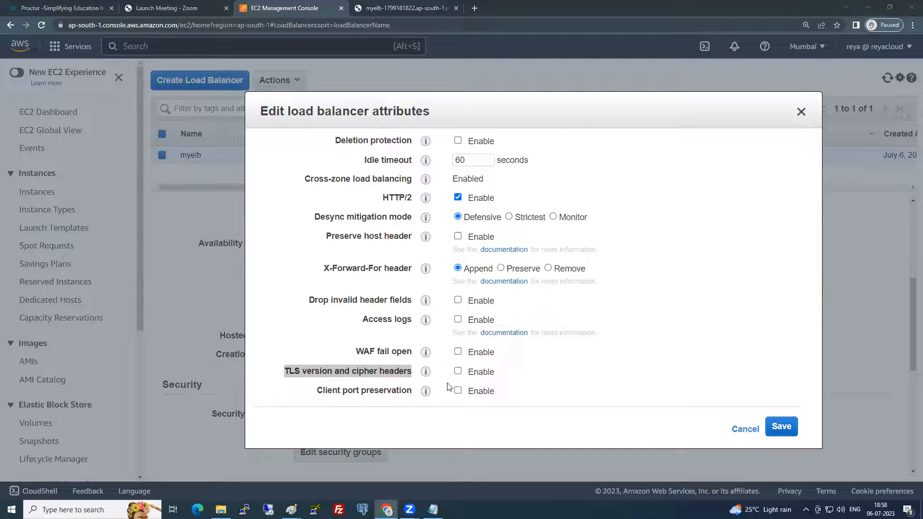
{"action": "left_click", "coordinate": [458, 372]}
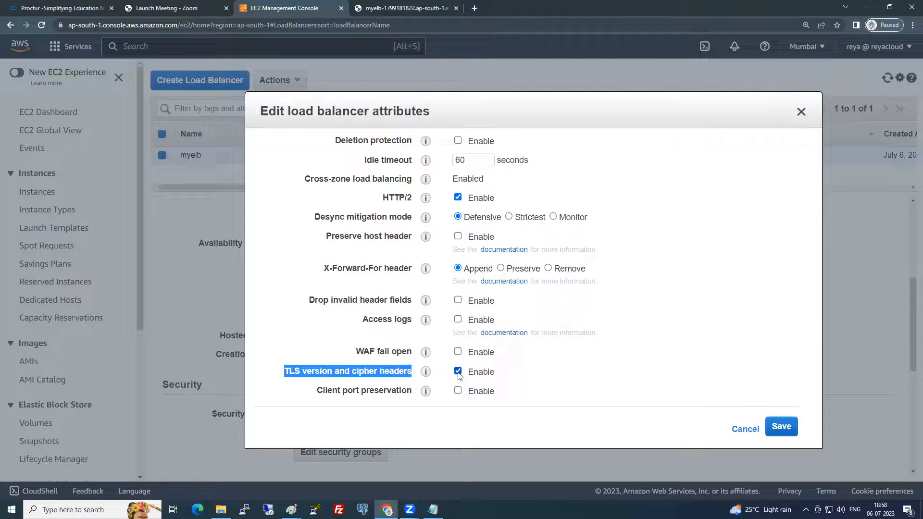
{"action": "left_click", "coordinate": [458, 372]}
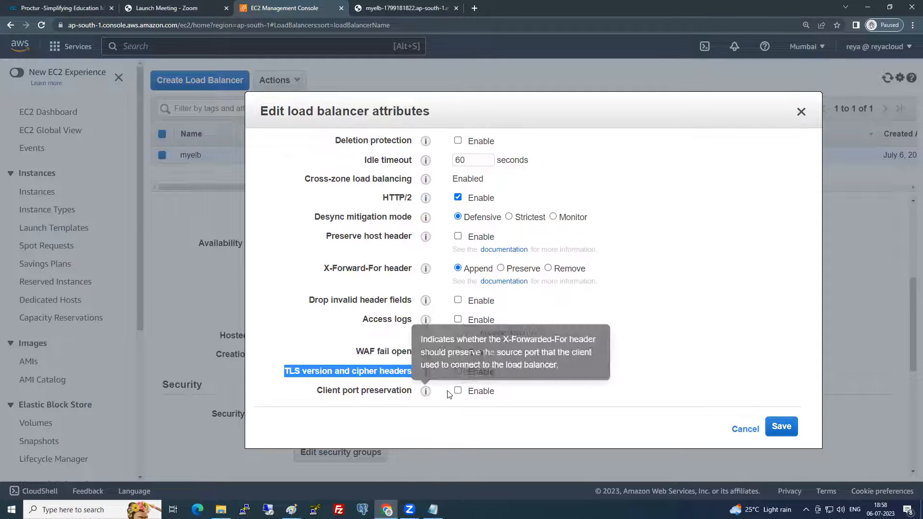
{"action": "left_click_drag", "start_coordinate": [322, 389], "coordinate": [384, 389]}
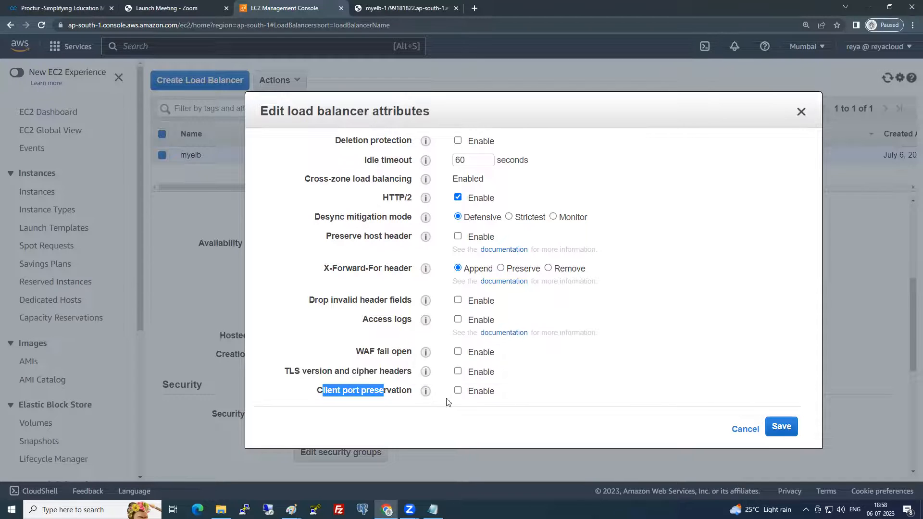
{"action": "mouse_move", "coordinate": [425, 397]}
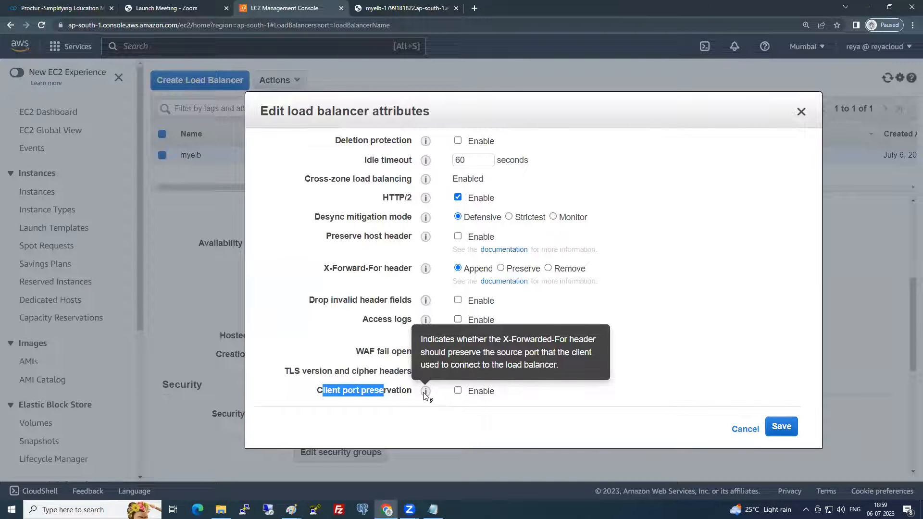
{"action": "left_click", "coordinate": [426, 427]}
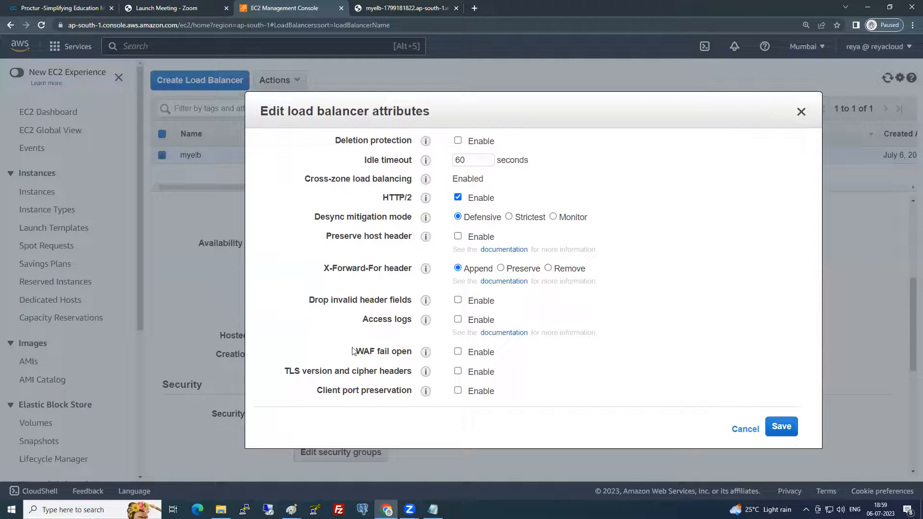
{"action": "mouse_move", "coordinate": [426, 357]}
{"action": "left_click", "coordinate": [801, 112]}
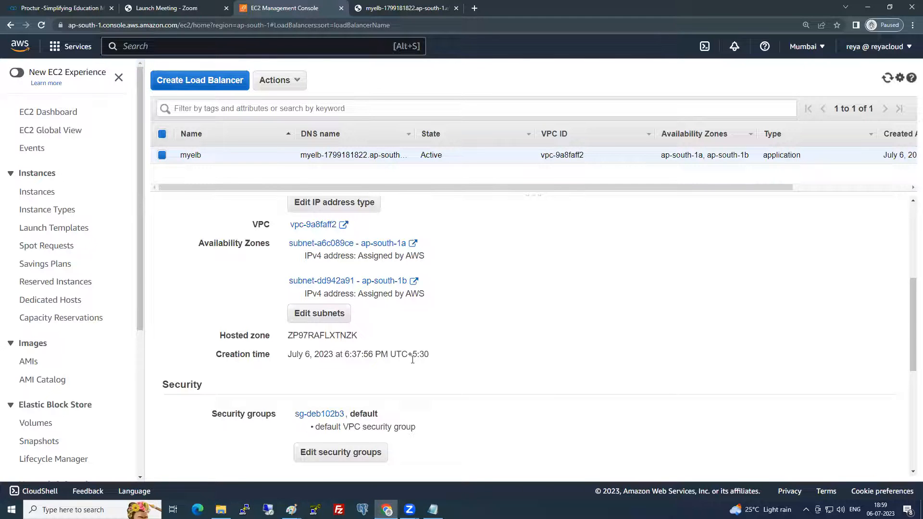
Review myelb's description, listeners, monitoring metrics, integrated services and tags
{"action": "scroll", "coordinate": [412, 364], "scroll_direction": "down", "scroll_amount": 3}
{"action": "scroll", "coordinate": [412, 364], "scroll_direction": "down", "scroll_amount": 1}
{"action": "scroll", "coordinate": [412, 364], "scroll_direction": "up", "scroll_amount": 8}
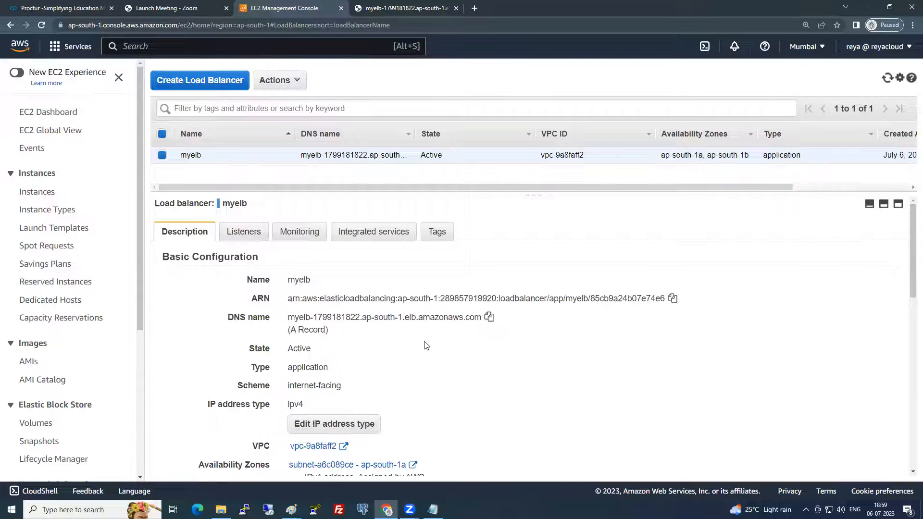
{"action": "left_click", "coordinate": [243, 233]}
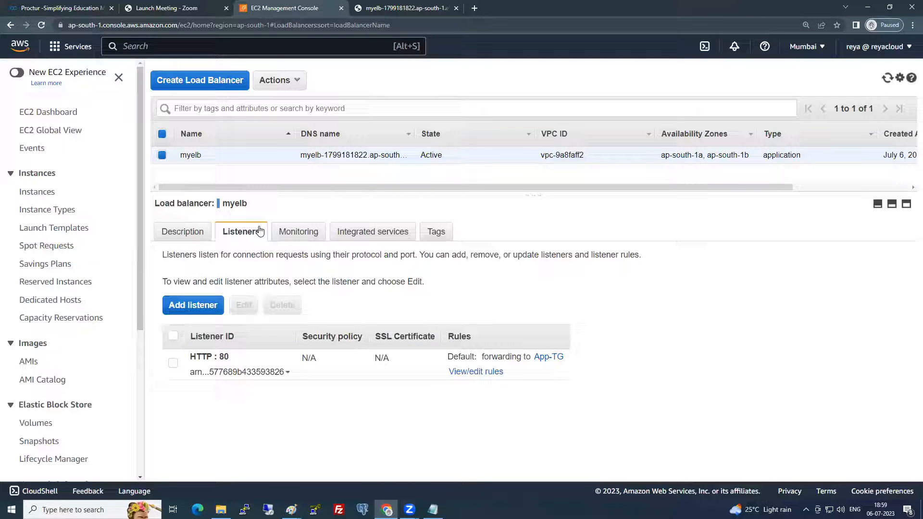
{"action": "left_click", "coordinate": [286, 232]}
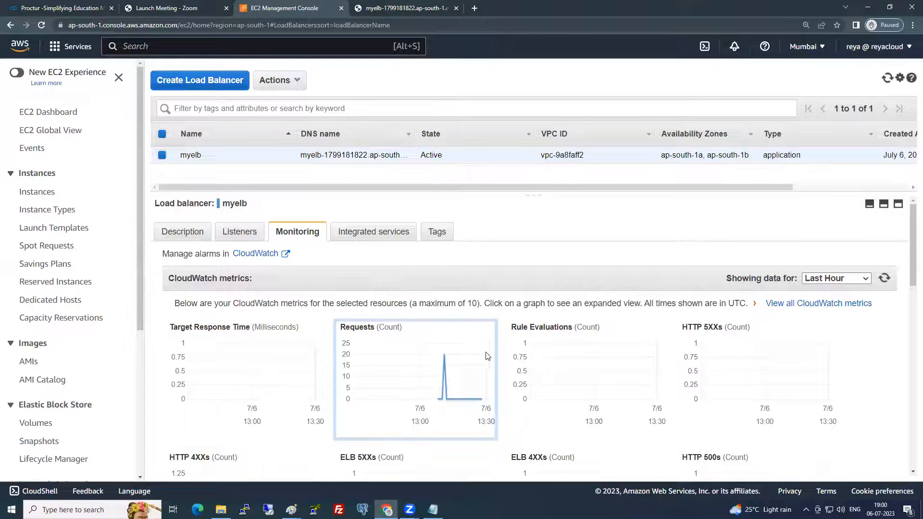
{"action": "left_click", "coordinate": [377, 234]}
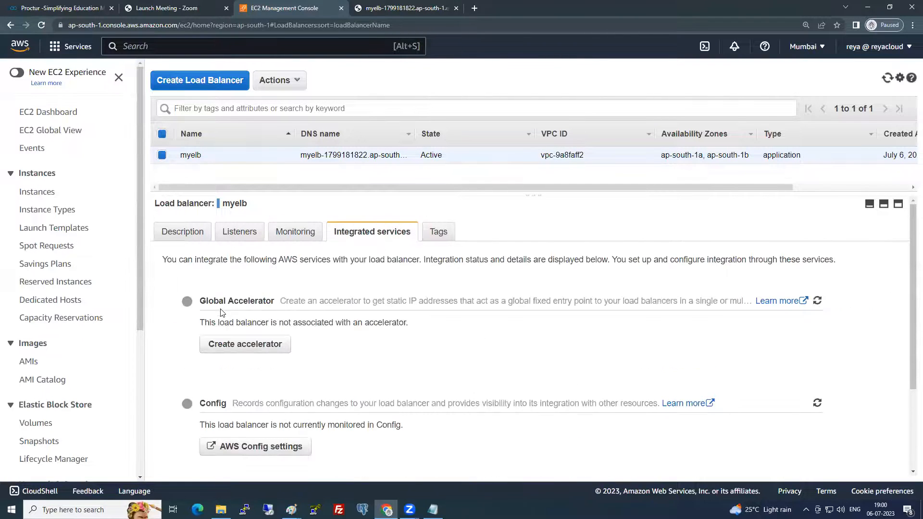
{"action": "left_click", "coordinate": [439, 236]}
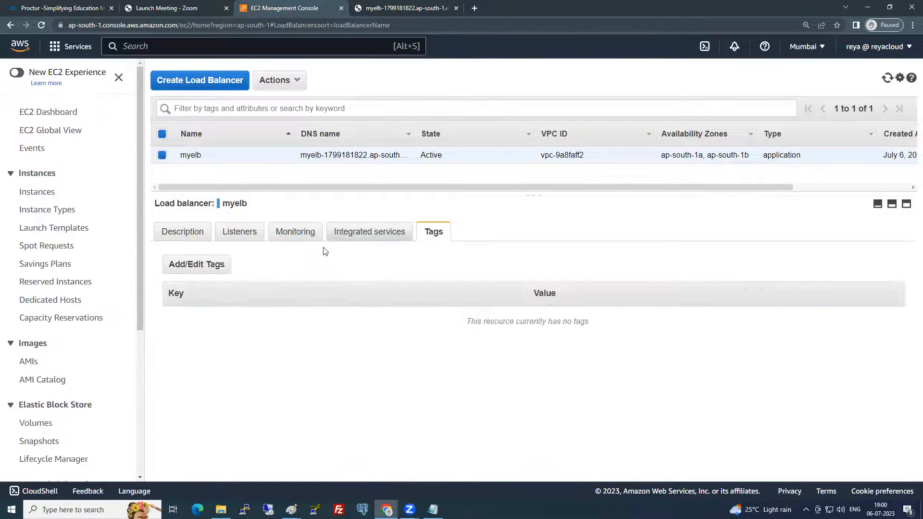
Open the target groups list, dismiss the old-experience notice and examine App-TG's basic configuration and attributes
{"action": "scroll", "coordinate": [93, 341], "scroll_direction": "down", "scroll_amount": 5}
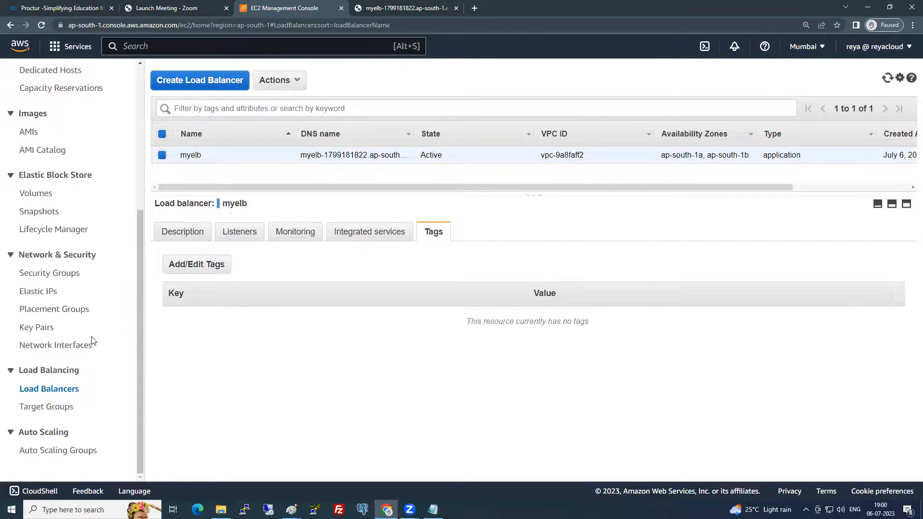
{"action": "left_click", "coordinate": [46, 407]}
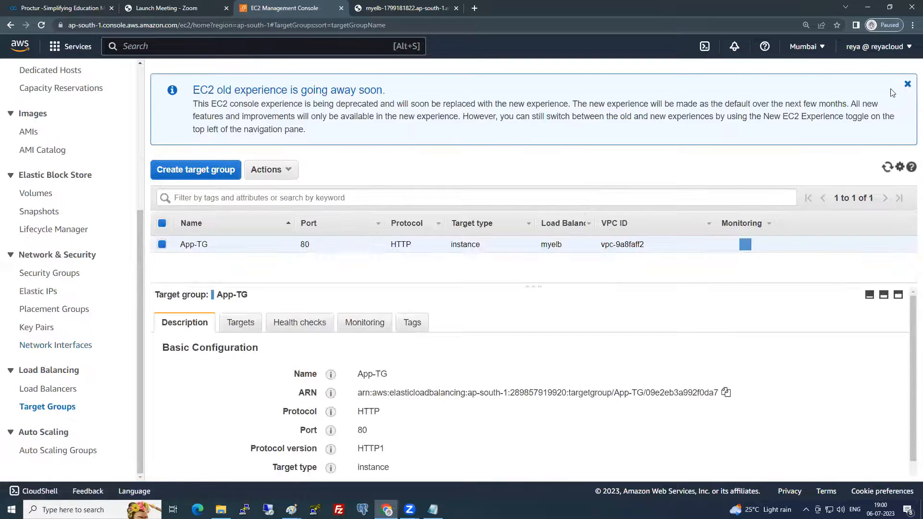
{"action": "left_click", "coordinate": [908, 85]}
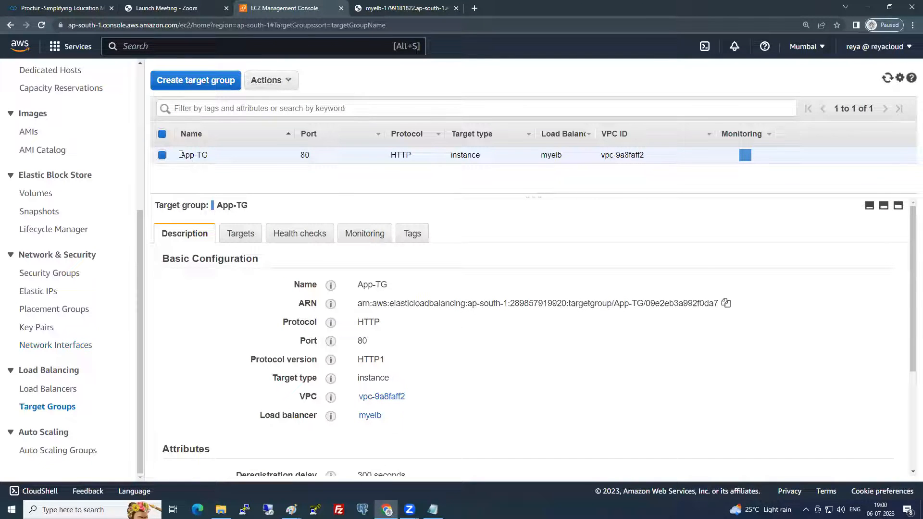
{"action": "left_click_drag", "start_coordinate": [180, 155], "coordinate": [210, 157]}
{"action": "left_click", "coordinate": [215, 178]}
{"action": "scroll", "coordinate": [422, 328], "scroll_direction": "down", "scroll_amount": 3}
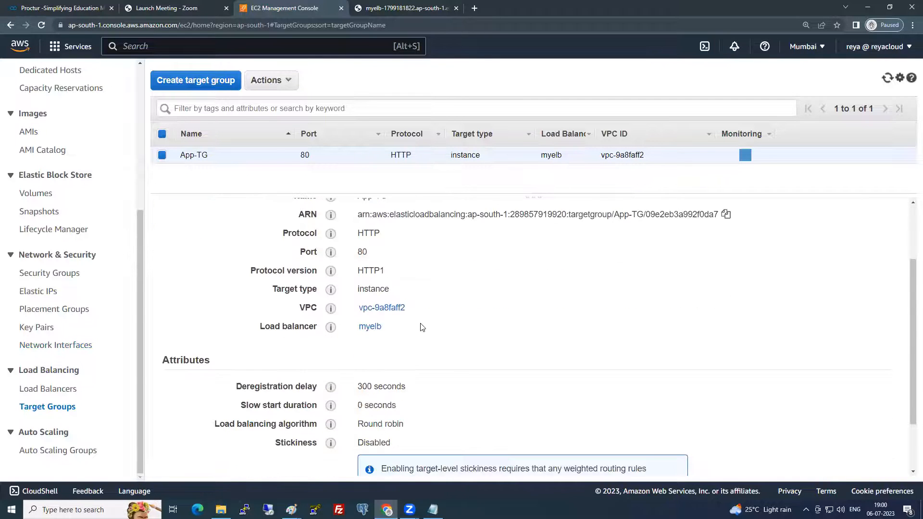
{"action": "scroll", "coordinate": [422, 328], "scroll_direction": "up", "scroll_amount": 3}
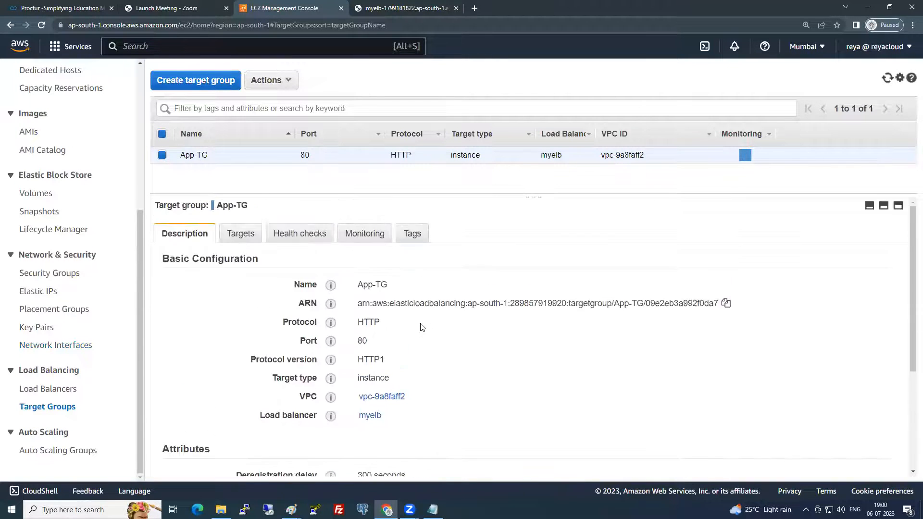
{"action": "scroll", "coordinate": [390, 344], "scroll_direction": "down", "scroll_amount": 2}
{"action": "scroll", "coordinate": [391, 344], "scroll_direction": "up", "scroll_amount": 2}
{"action": "scroll", "coordinate": [365, 347], "scroll_direction": "down", "scroll_amount": 2}
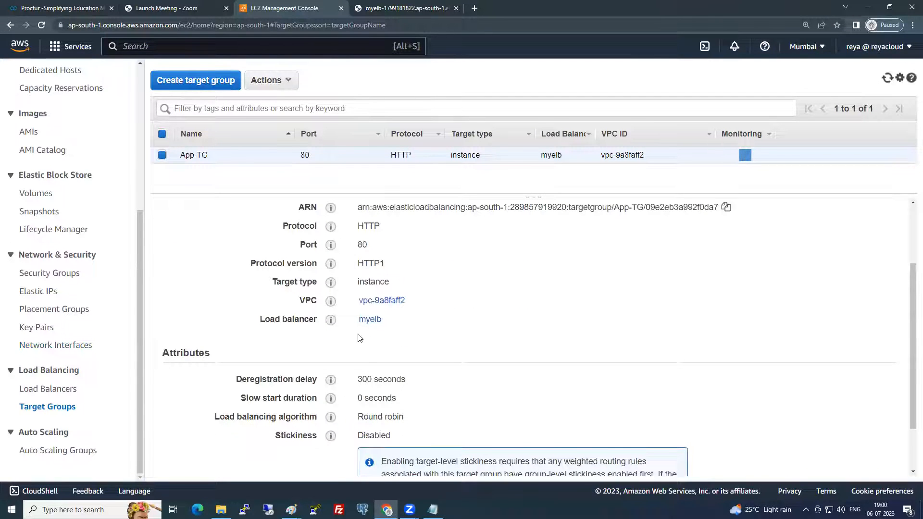
{"action": "scroll", "coordinate": [338, 347], "scroll_direction": "down", "scroll_amount": 2}
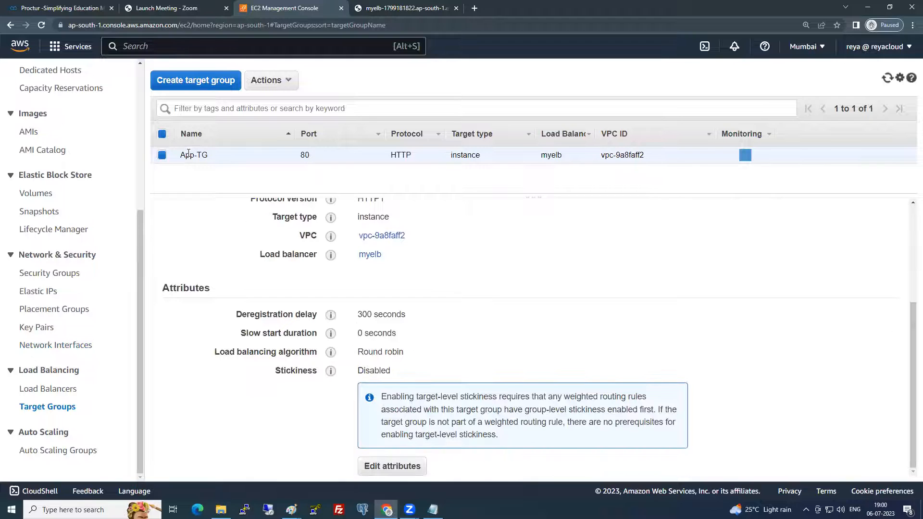
{"action": "left_click_drag", "start_coordinate": [182, 155], "coordinate": [211, 156]}
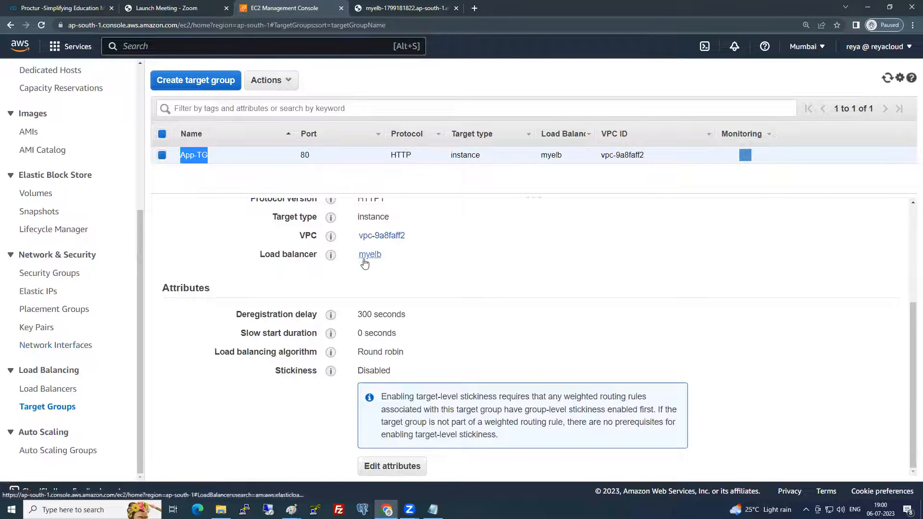
{"action": "left_click", "coordinate": [375, 282]}
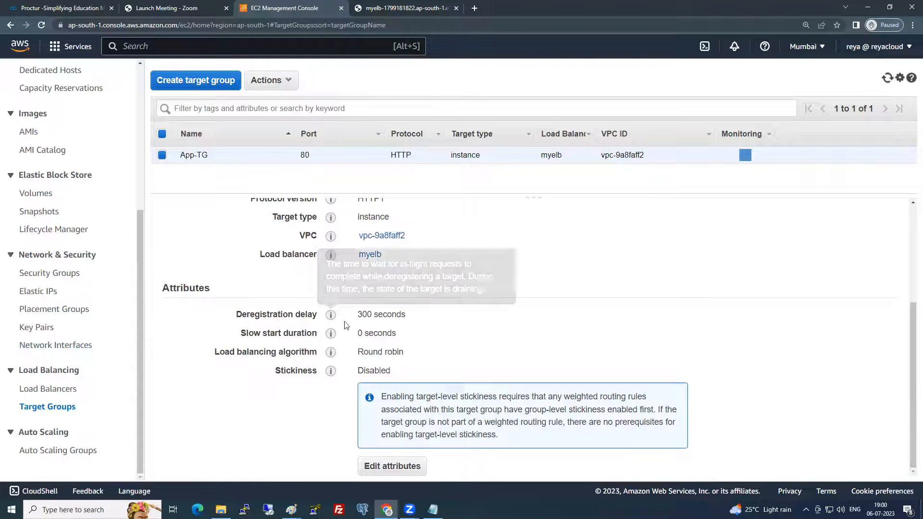
Examine App-TG's deregistration delay, slow start duration and load balancing algorithm
{"action": "left_click_drag", "start_coordinate": [358, 315], "coordinate": [449, 314]}
{"action": "left_click", "coordinate": [378, 326]}
{"action": "mouse_move", "coordinate": [333, 317]}
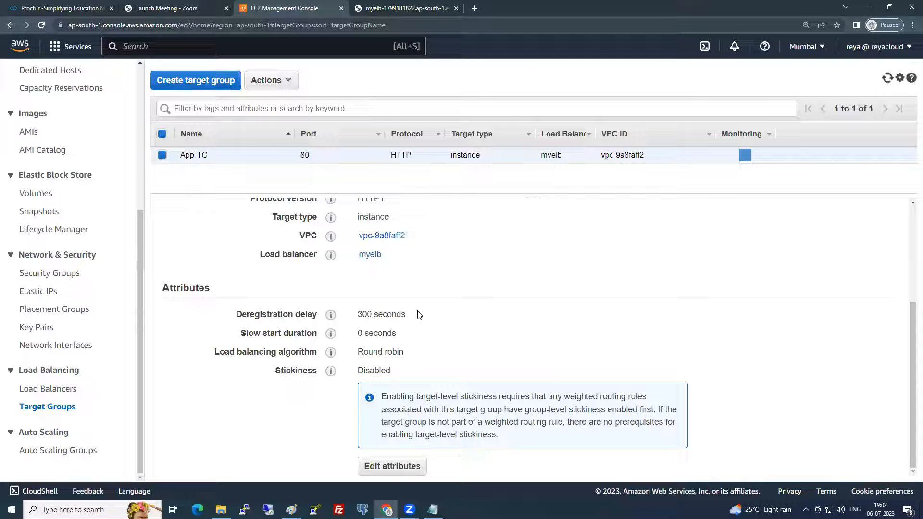
{"action": "mouse_move", "coordinate": [332, 333]}
{"action": "left_click_drag", "start_coordinate": [358, 333], "coordinate": [455, 341]}
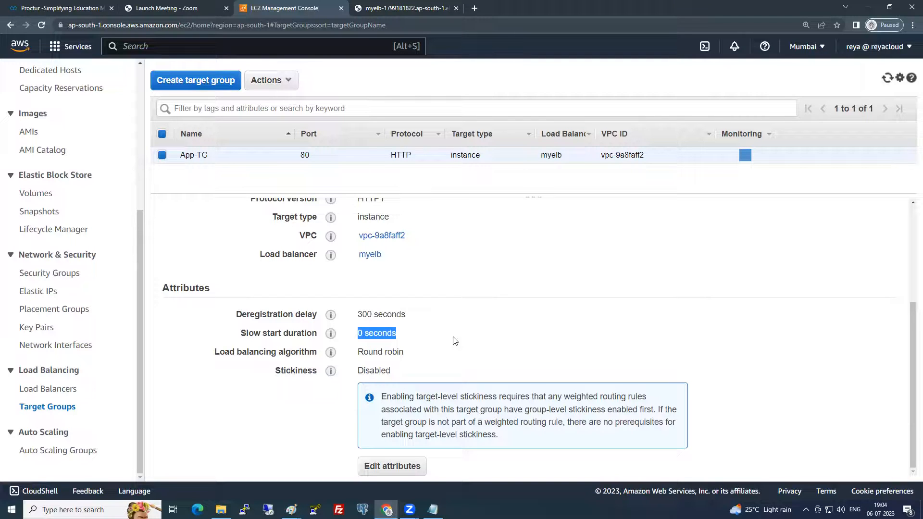
{"action": "mouse_move", "coordinate": [333, 355]}
{"action": "left_click_drag", "start_coordinate": [360, 352], "coordinate": [406, 351]}
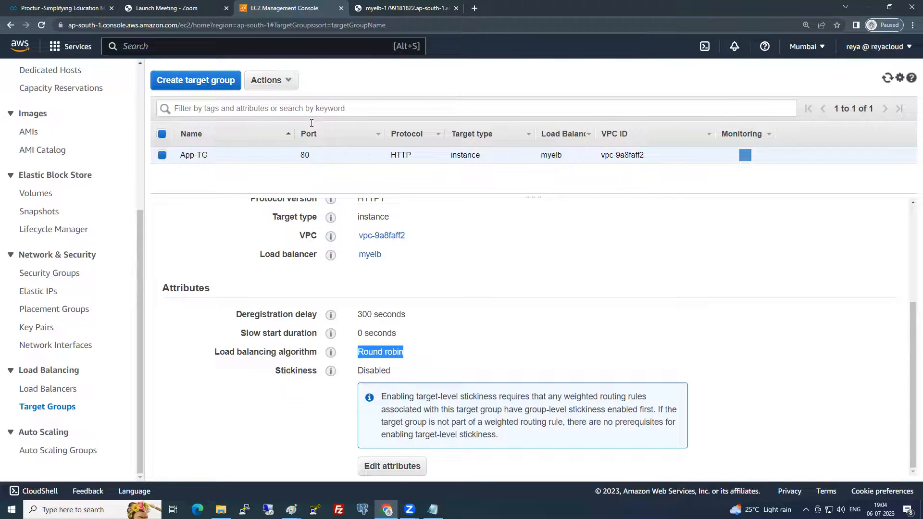
Open App-TG's attributes for editing and try Least outstanding requests before setting the load balancing algorithm back to Round robin
{"action": "left_click", "coordinate": [292, 84]}
{"action": "left_click", "coordinate": [289, 126]}
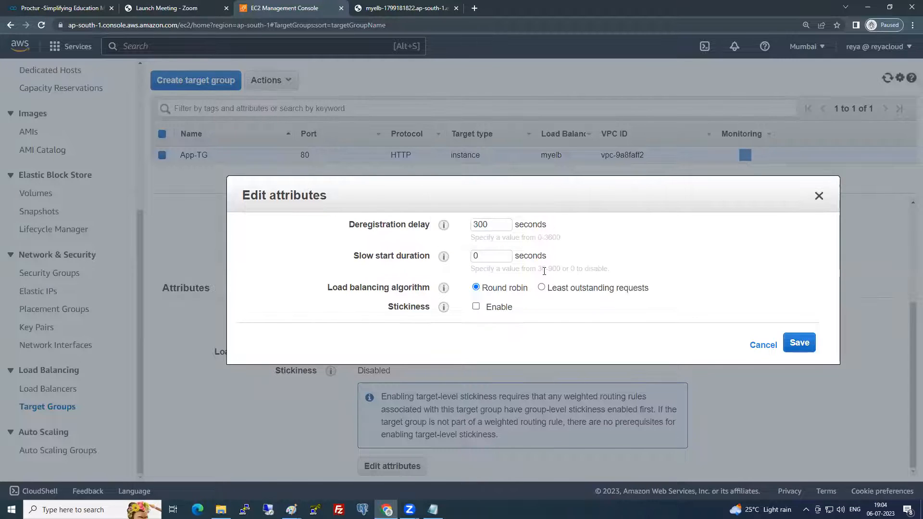
{"action": "left_click_drag", "start_coordinate": [541, 270], "coordinate": [559, 270]}
{"action": "left_click", "coordinate": [559, 269]}
{"action": "left_click", "coordinate": [542, 288]}
{"action": "left_click", "coordinate": [505, 290]}
Enable stickiness on App-TG with a duration of 5 minutes and save the attributes
{"action": "left_click", "coordinate": [476, 307]}
{"action": "left_click", "coordinate": [593, 337]}
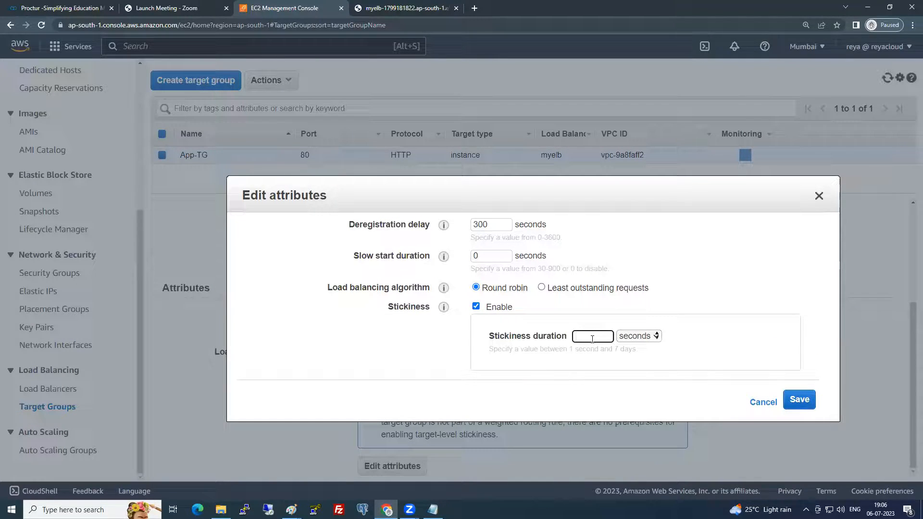
{"action": "type", "text": "5"}
{"action": "left_click", "coordinate": [637, 338]}
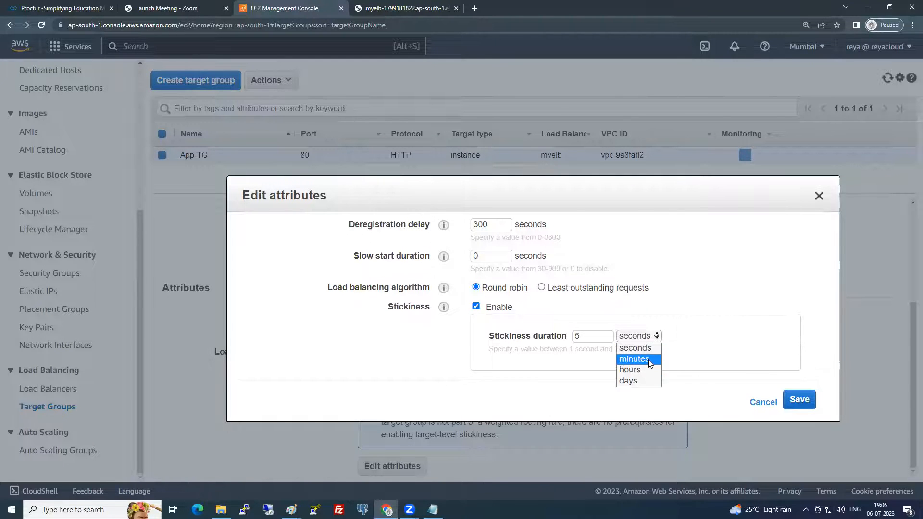
{"action": "left_click", "coordinate": [648, 359]}
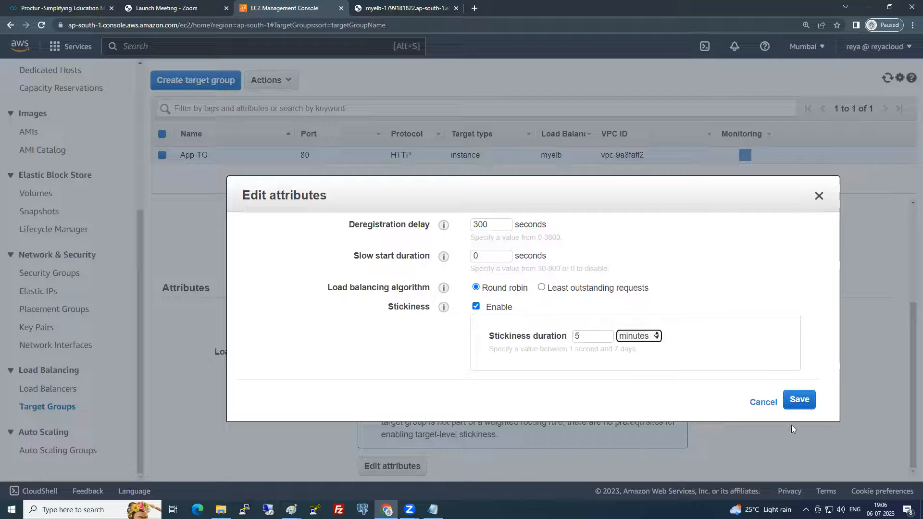
{"action": "left_click", "coordinate": [794, 402]}
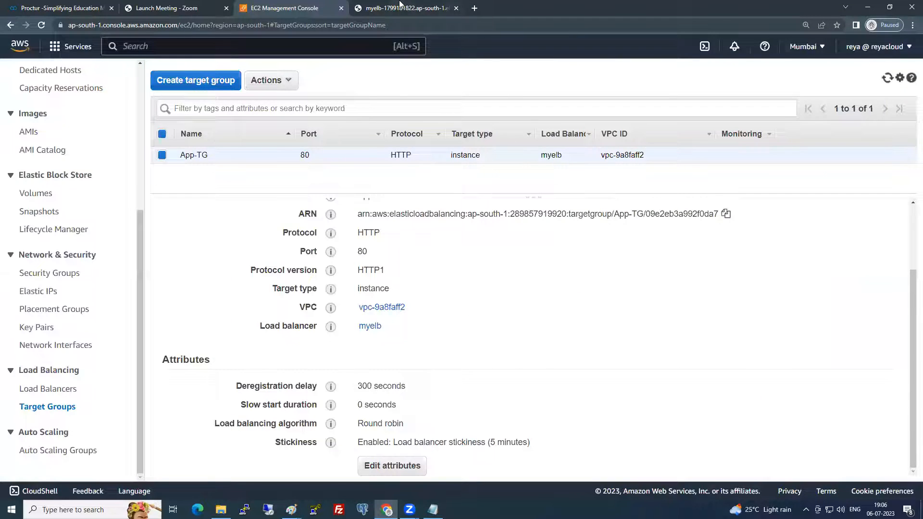
Test the stickiness by repeatedly reloading the website at myelb's DNS name and checking which server responds
{"action": "left_click", "coordinate": [401, 7]}
{"action": "left_click", "coordinate": [42, 25]}
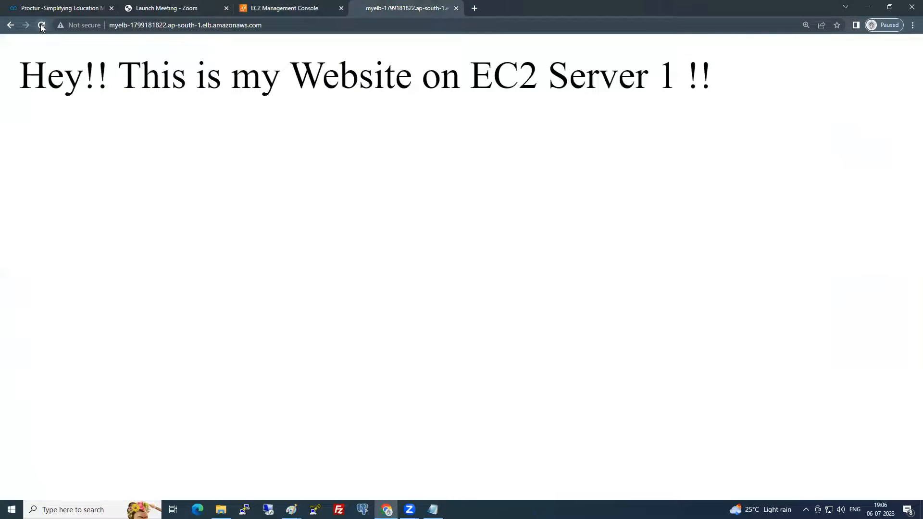
{"action": "left_click", "coordinate": [42, 25]}
{"action": "left_click", "coordinate": [42, 26]}
{"action": "left_click", "coordinate": [42, 25]}
{"action": "left_click", "coordinate": [41, 25]}
{"action": "left_click", "coordinate": [42, 25]}
{"action": "left_click", "coordinate": [42, 25]}
{"action": "left_click", "coordinate": [42, 25]}
{"action": "left_click", "coordinate": [42, 25]}
{"action": "left_click", "coordinate": [42, 26]}
{"action": "left_click", "coordinate": [42, 26]}
{"action": "left_click", "coordinate": [41, 26]}
{"action": "left_click", "coordinate": [42, 26]}
{"action": "left_click", "coordinate": [42, 26]}
{"action": "left_click", "coordinate": [42, 26]}
{"action": "left_click", "coordinate": [43, 28]}
{"action": "left_click_drag", "start_coordinate": [707, 80], "coordinate": [518, 76]}
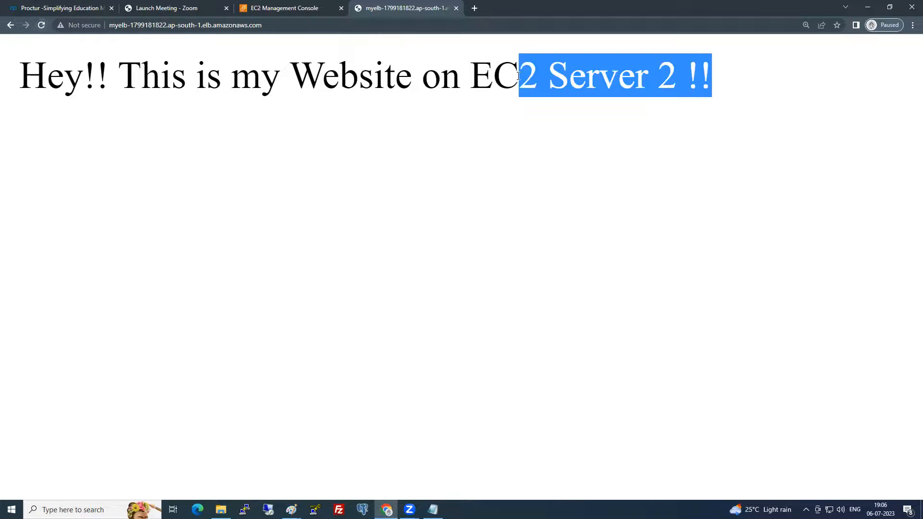
{"action": "left_click", "coordinate": [513, 189]}
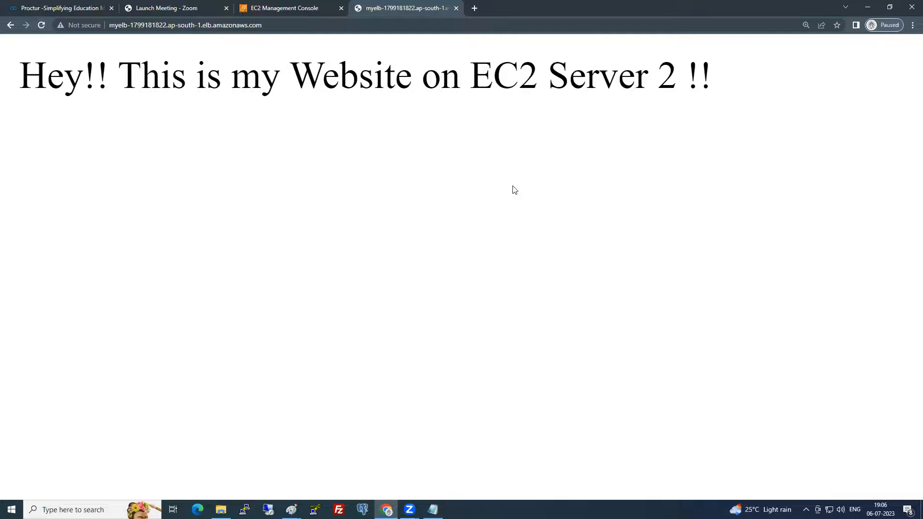
Return to the EC2 console and examine the health status of Server1 and Server2 among App-TG's registered targets
{"action": "left_click", "coordinate": [302, 6]}
{"action": "scroll", "coordinate": [417, 356], "scroll_direction": "up", "scroll_amount": 2}
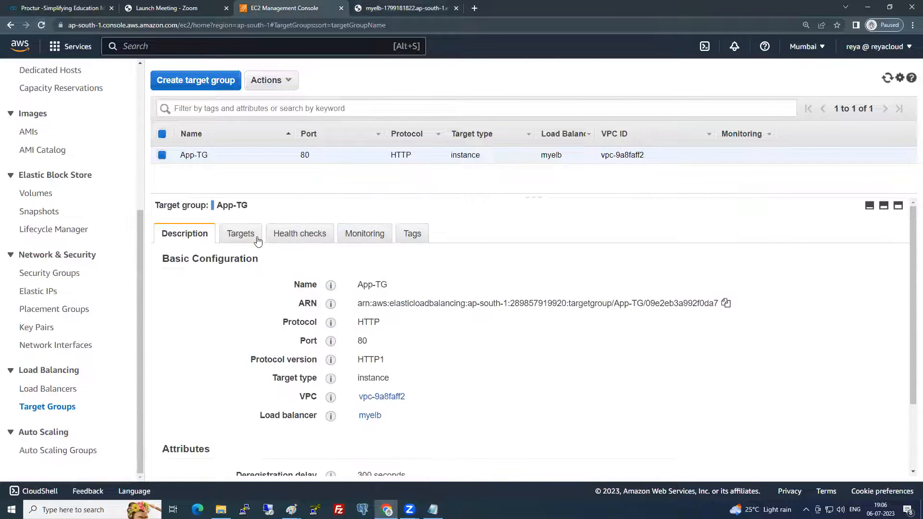
{"action": "left_click", "coordinate": [241, 234]}
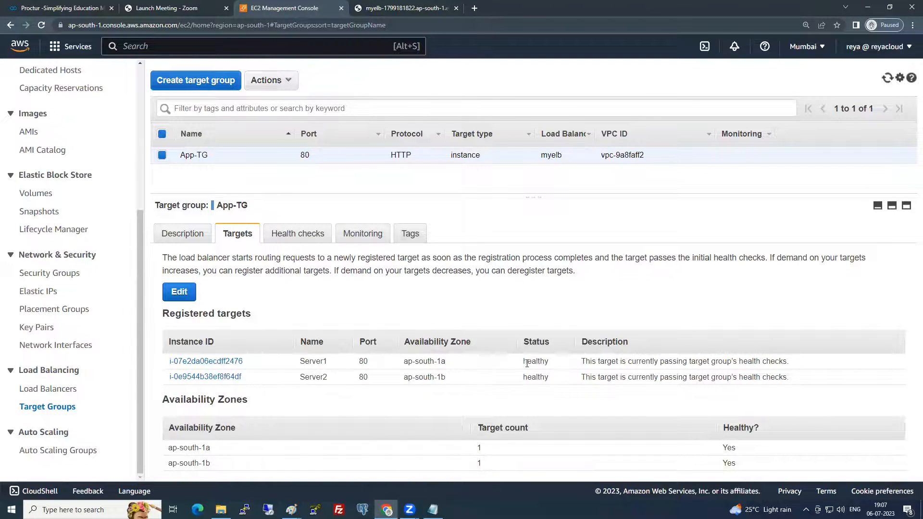
{"action": "left_click_drag", "start_coordinate": [524, 363], "coordinate": [553, 364]}
{"action": "left_click", "coordinate": [533, 382]}
{"action": "double_click", "coordinate": [533, 381]}
{"action": "double_click", "coordinate": [541, 364]}
{"action": "double_click", "coordinate": [538, 377]}
{"action": "left_click", "coordinate": [50, 407]}
{"action": "mouse_move", "coordinate": [523, 361]}
{"action": "left_mouse_down"}
{"action": "mouse_move", "coordinate": [556, 363]}
{"action": "mouse_move", "coordinate": [540, 377]}
{"action": "left_mouse_up"}
Review App-TG's health check path, CloudWatch metrics, basic configuration and registered targets
{"action": "left_click", "coordinate": [317, 247]}
{"action": "left_click", "coordinate": [316, 245]}
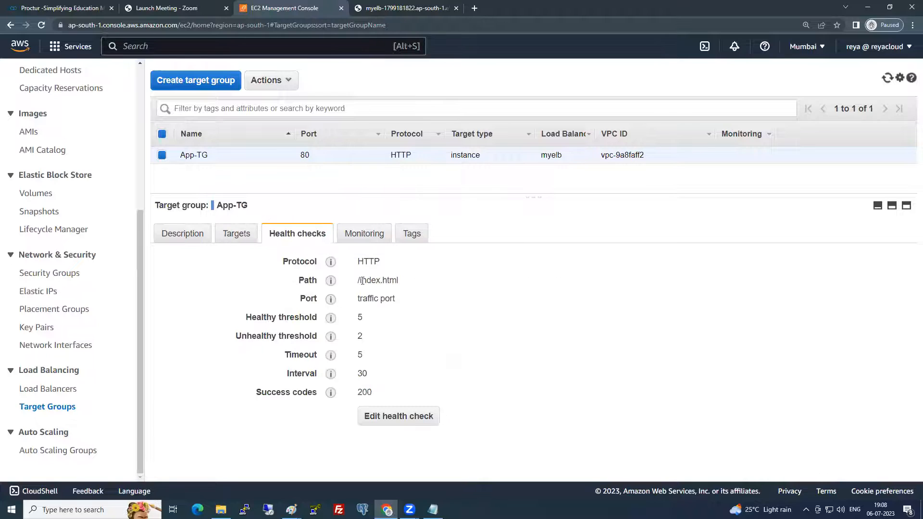
{"action": "left_click_drag", "start_coordinate": [357, 283], "coordinate": [402, 290]}
{"action": "left_click", "coordinate": [378, 238]}
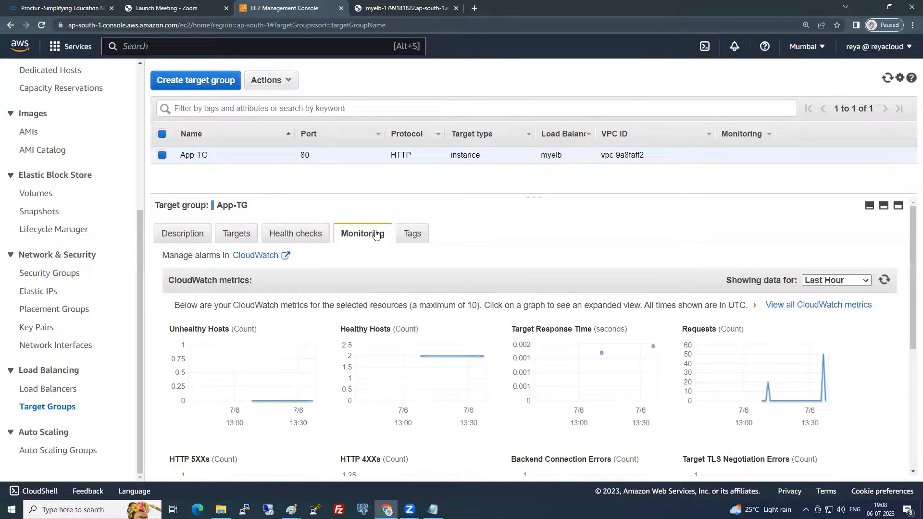
{"action": "left_click", "coordinate": [185, 237]}
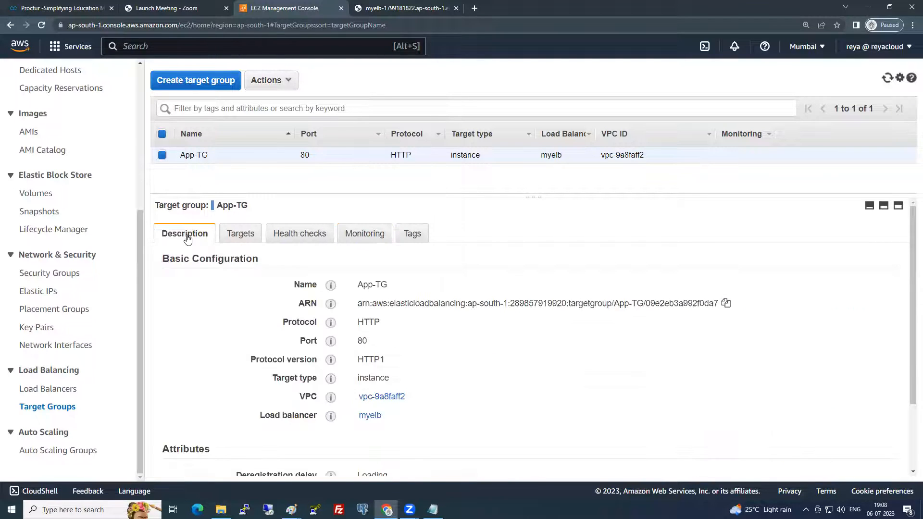
{"action": "left_click", "coordinate": [240, 237]}
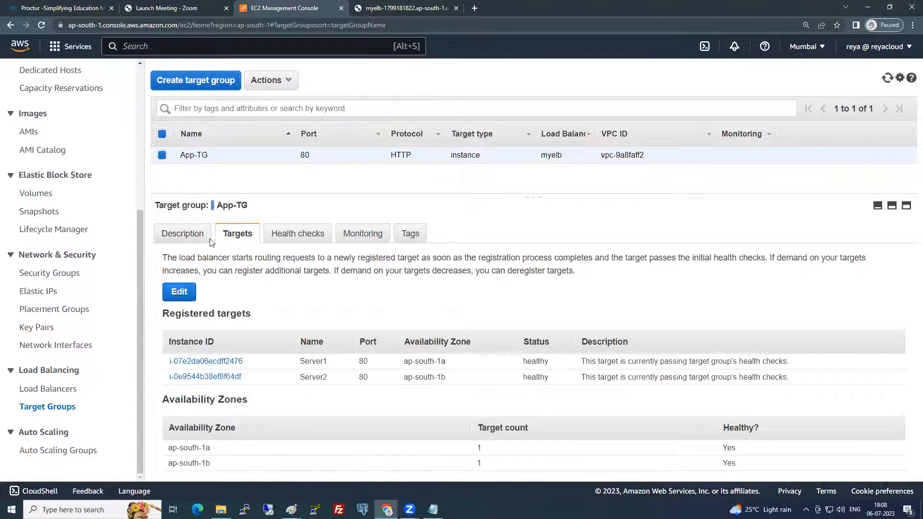
{"action": "left_click", "coordinate": [188, 235]}
Review the load balancer myelb's basic configuration, available actions and listeners
{"action": "left_click", "coordinate": [60, 389]}
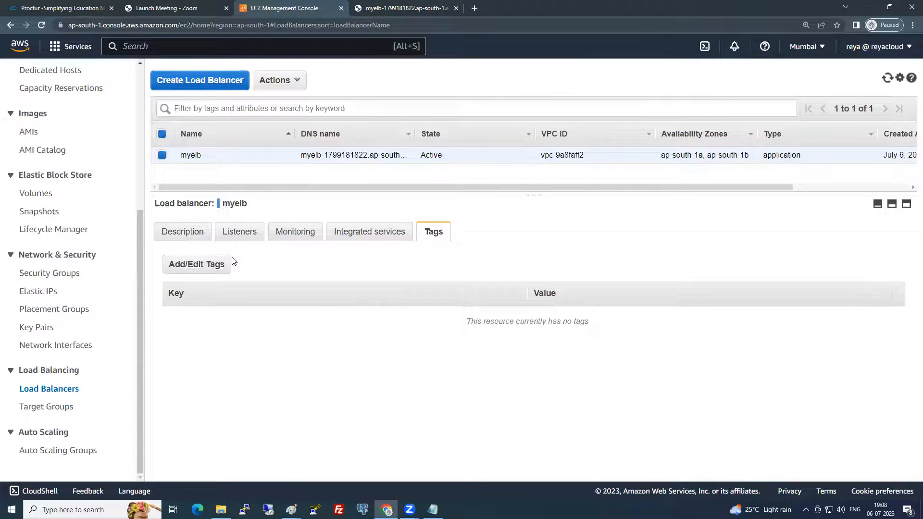
{"action": "left_click", "coordinate": [189, 237]}
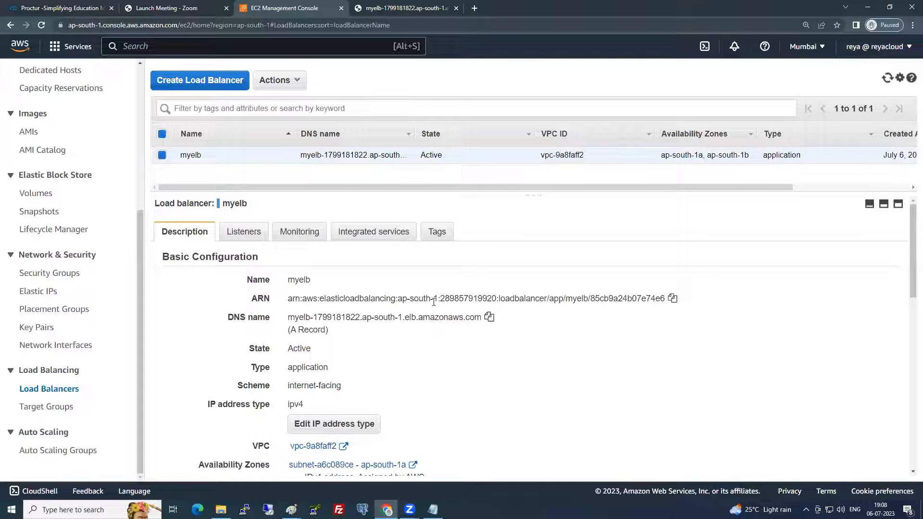
{"action": "left_click", "coordinate": [269, 82]}
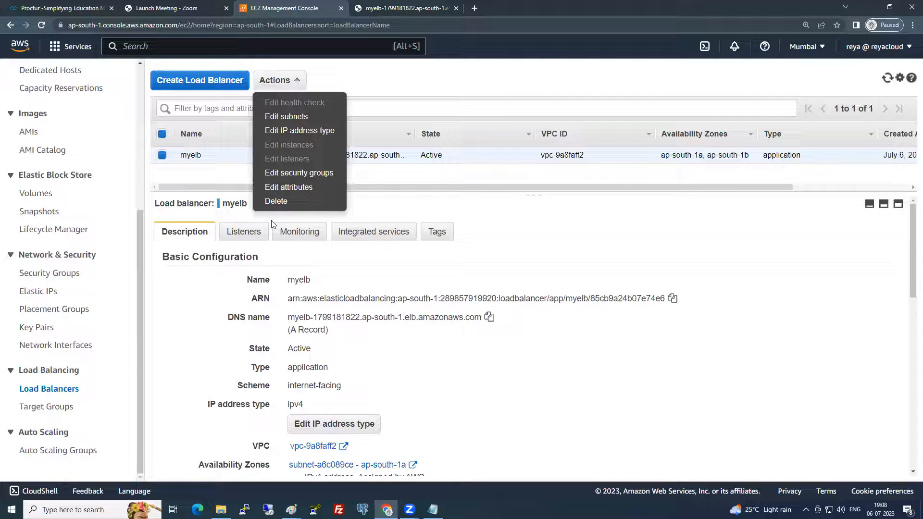
{"action": "left_click", "coordinate": [187, 154]}
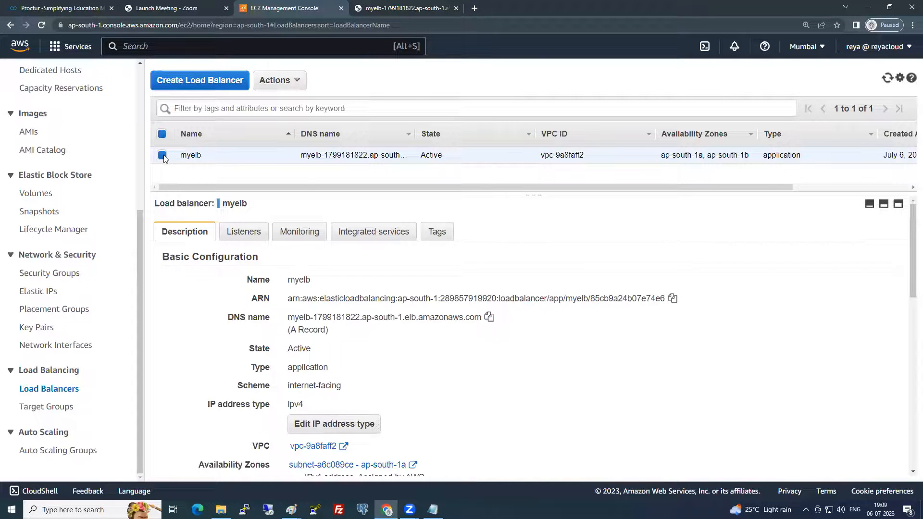
{"action": "left_click", "coordinate": [162, 155]}
{"action": "left_click", "coordinate": [163, 156]}
{"action": "scroll", "coordinate": [372, 333], "scroll_direction": "down", "scroll_amount": 9}
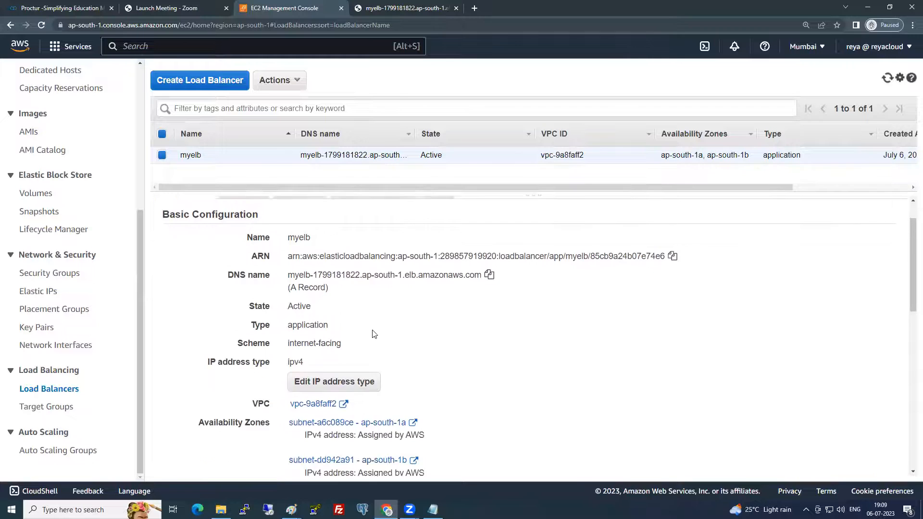
{"action": "scroll", "coordinate": [372, 333], "scroll_direction": "up", "scroll_amount": 10}
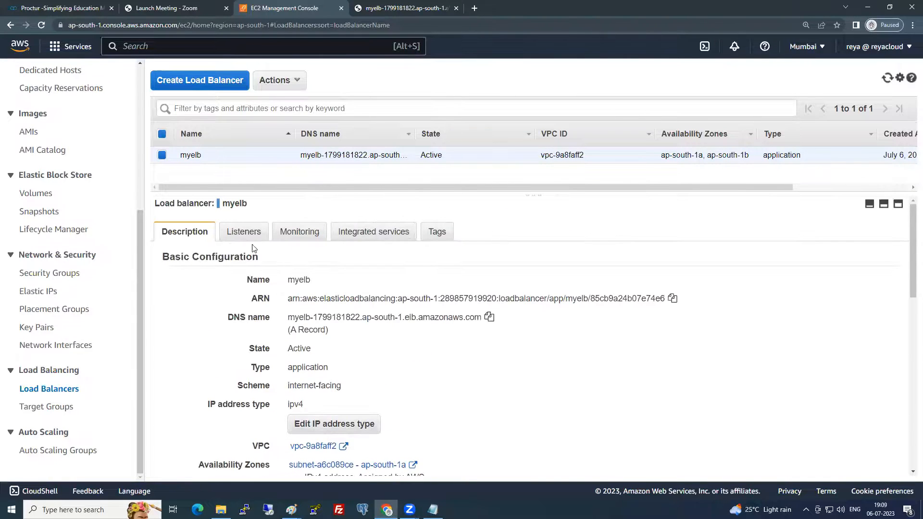
{"action": "left_click", "coordinate": [242, 235]}
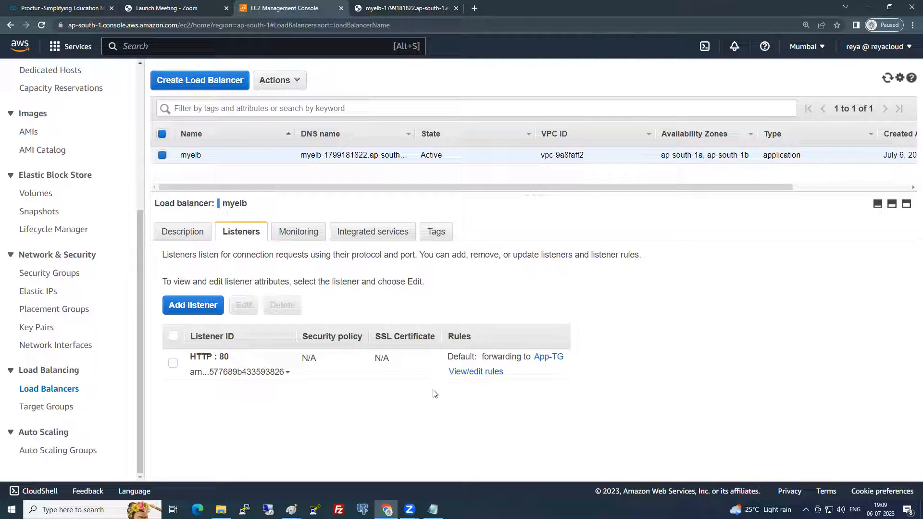
Switch to the architecture diagram in Paint and draw a red tick beside the Server 3 box
{"action": "left_click", "coordinate": [293, 503]}
{"action": "left_click", "coordinate": [194, 458]}
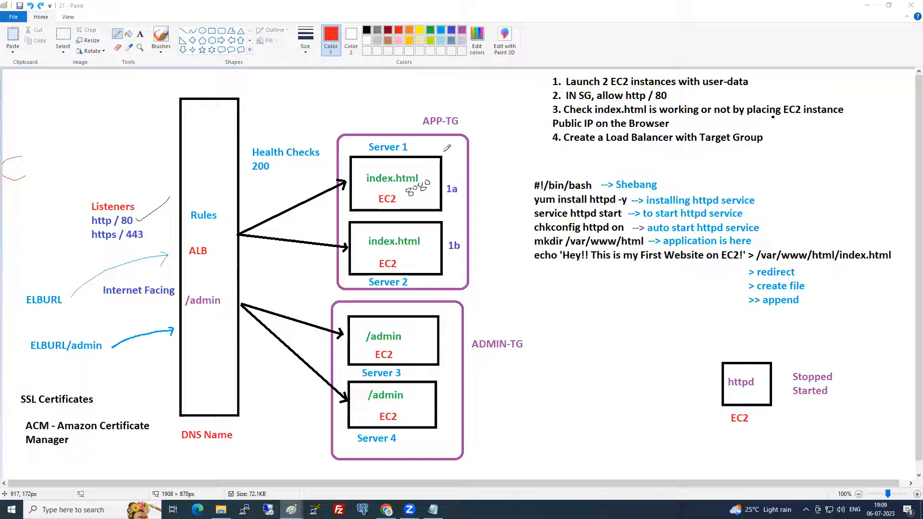
{"action": "left_click_drag", "start_coordinate": [439, 347], "coordinate": [473, 323]}
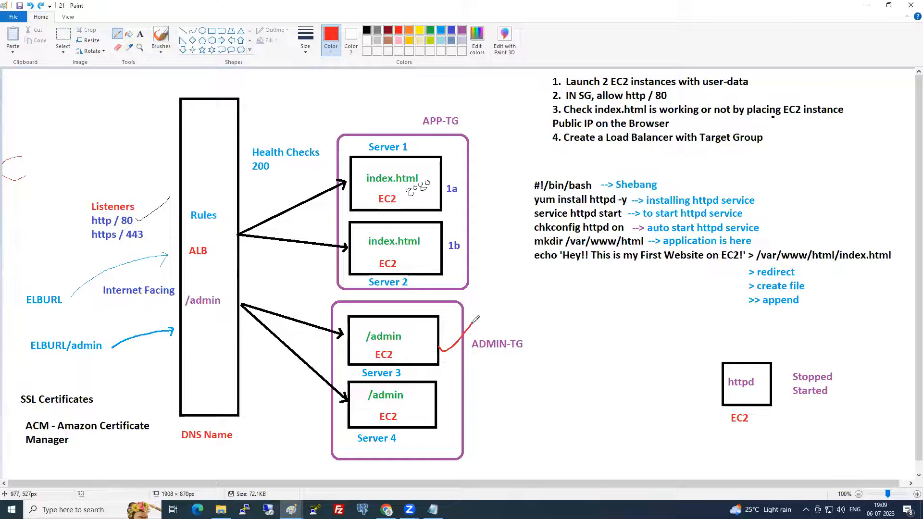
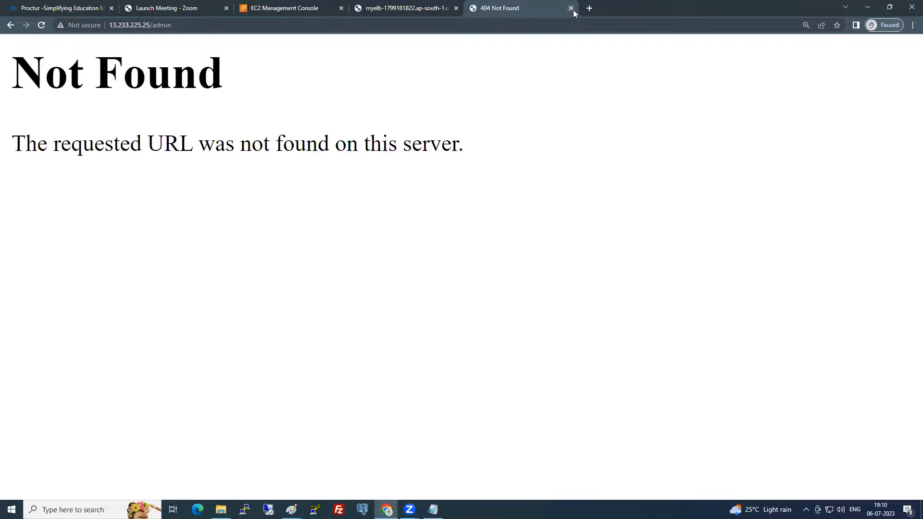
Close the /admin page on Server1's public IP and revisit the Paint diagram with the Text tool
{"action": "key", "text": "ctrl+w"}
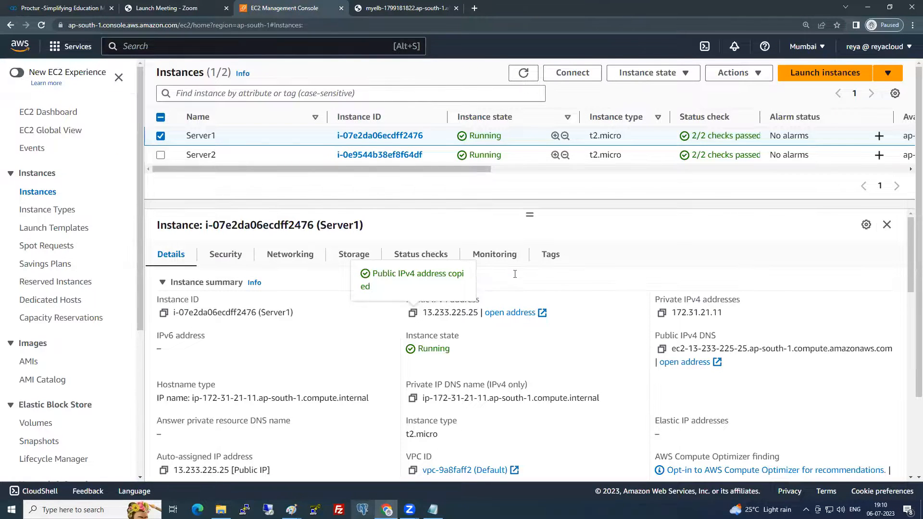
{"action": "key", "text": "alt+Tab"}
{"action": "left_click", "coordinate": [117, 33]}
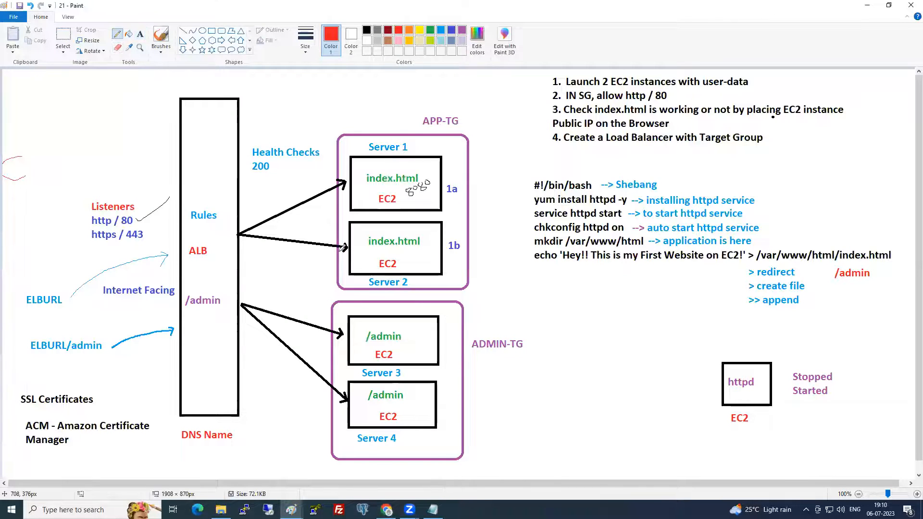
{"action": "left_click", "coordinate": [140, 35]}
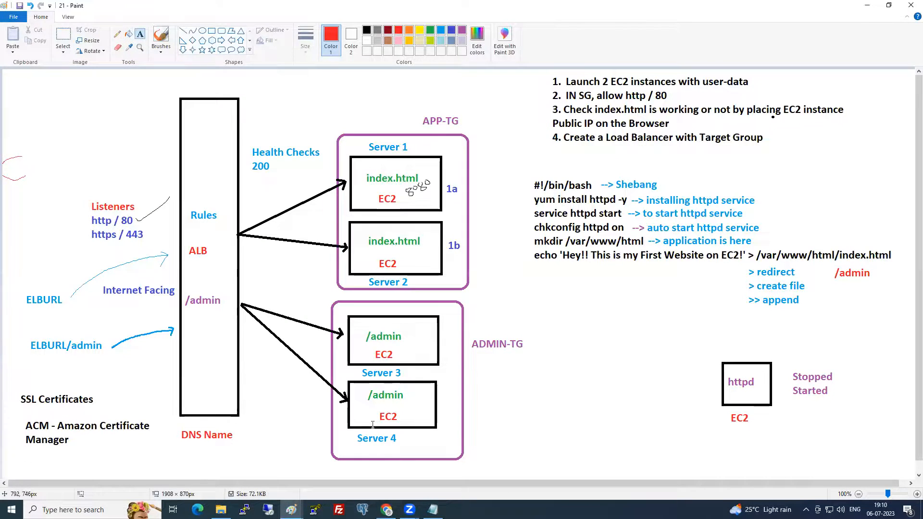
{"action": "key", "text": "alt+Tab"}
Append /admin to myelb's DNS name in the website's address
{"action": "left_click", "coordinate": [404, 7]}
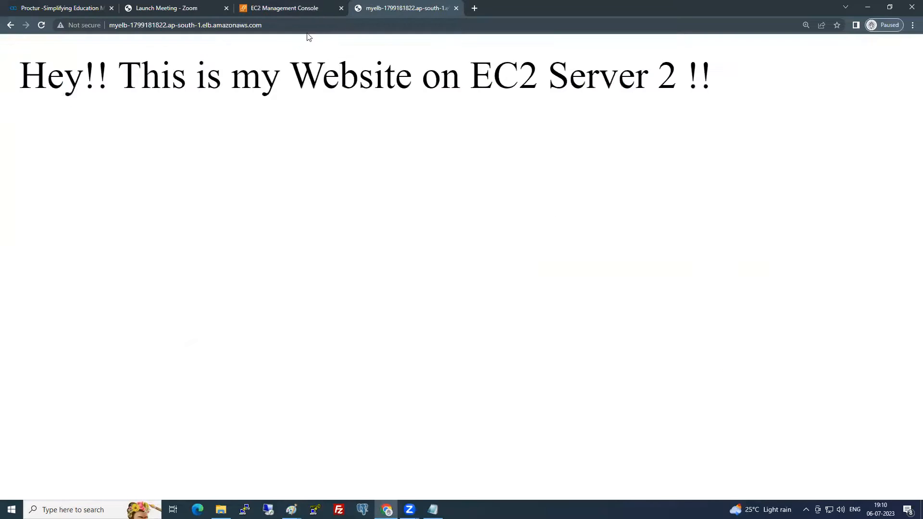
{"action": "left_click", "coordinate": [304, 26]}
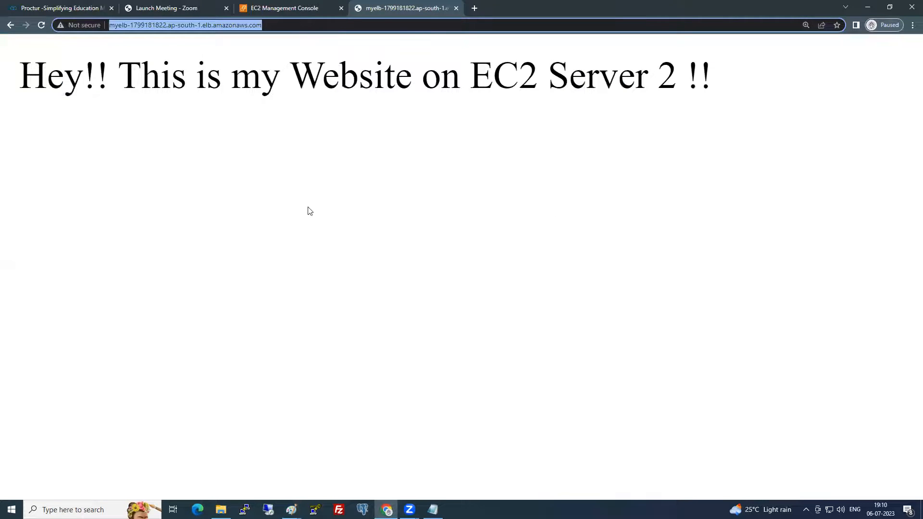
{"action": "left_click", "coordinate": [296, 25]}
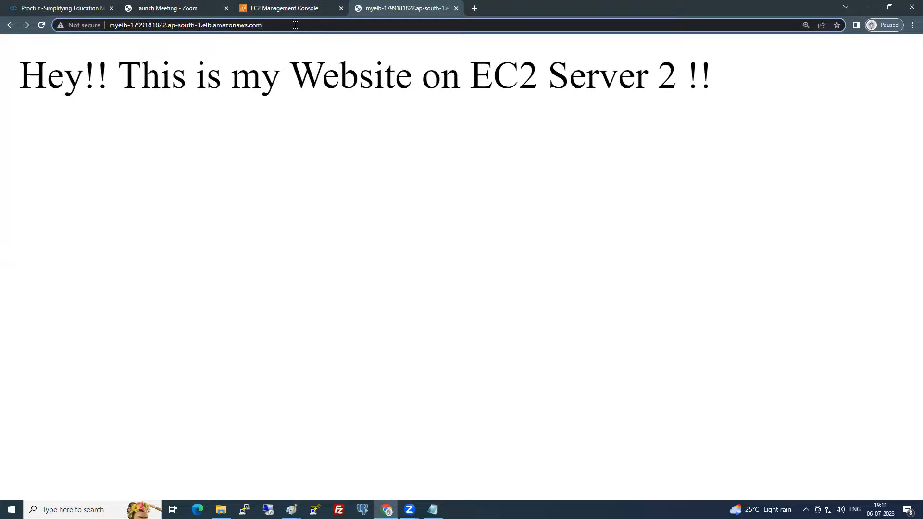
{"action": "type", "text": "/admin"}
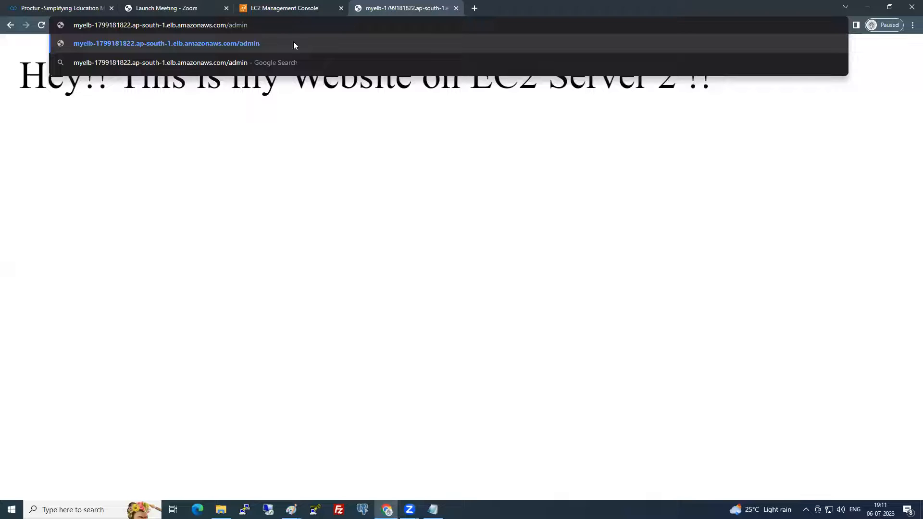
Start a new target group in the EC2 console and name it ADMIN-TG
{"action": "left_click", "coordinate": [270, 8]}
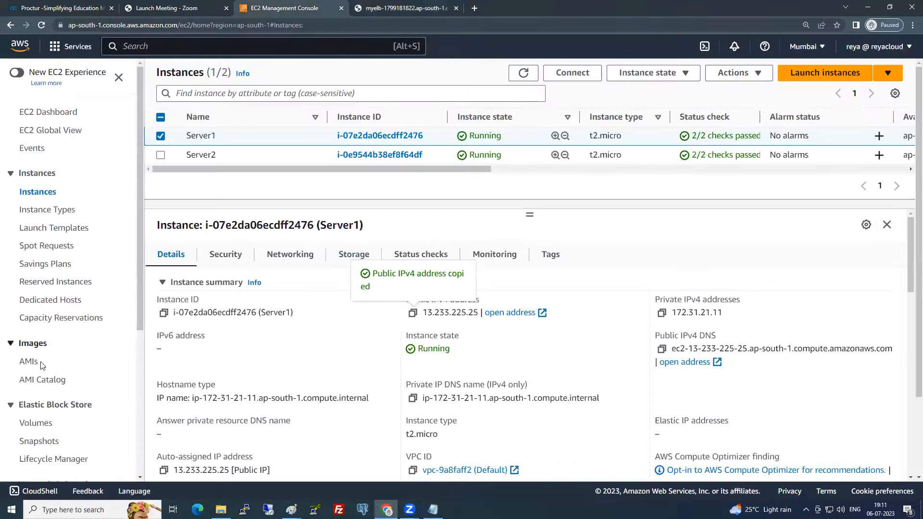
{"action": "scroll", "coordinate": [43, 365], "scroll_direction": "down", "scroll_amount": 5}
{"action": "left_click", "coordinate": [47, 407]}
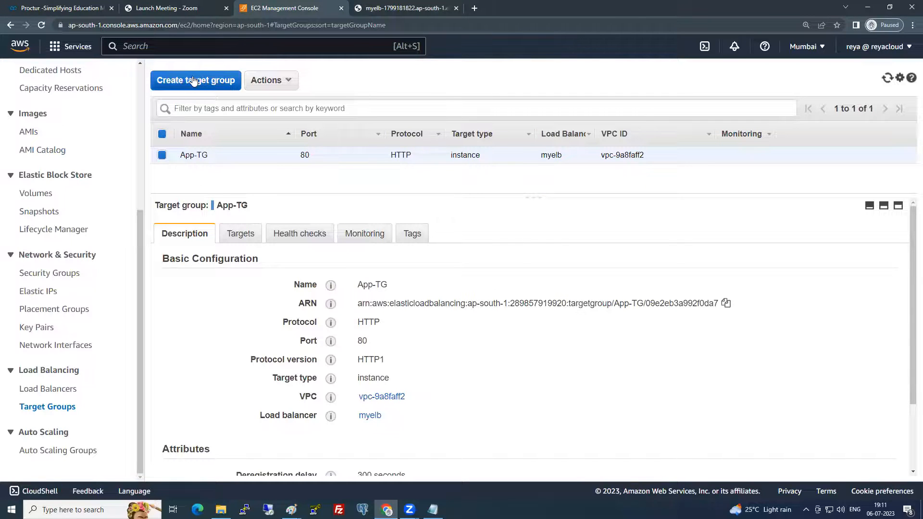
{"action": "left_click", "coordinate": [194, 81]}
{"action": "left_click", "coordinate": [339, 152]}
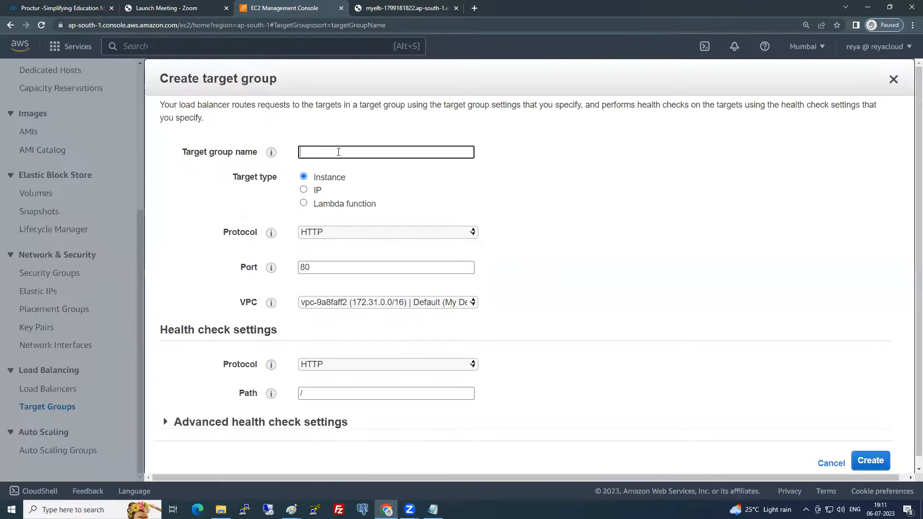
{"action": "type", "text": "ADMIN"}
{"action": "key", "text": "BackSpace"}
{"action": "type", "text": "N-TG"}
Set ADMIN-TG's health check path to /admin and create the target group
{"action": "left_click", "coordinate": [317, 392]}
{"action": "scroll", "coordinate": [318, 390], "scroll_direction": "down", "scroll_amount": 1}
{"action": "type", "text": "admin"}
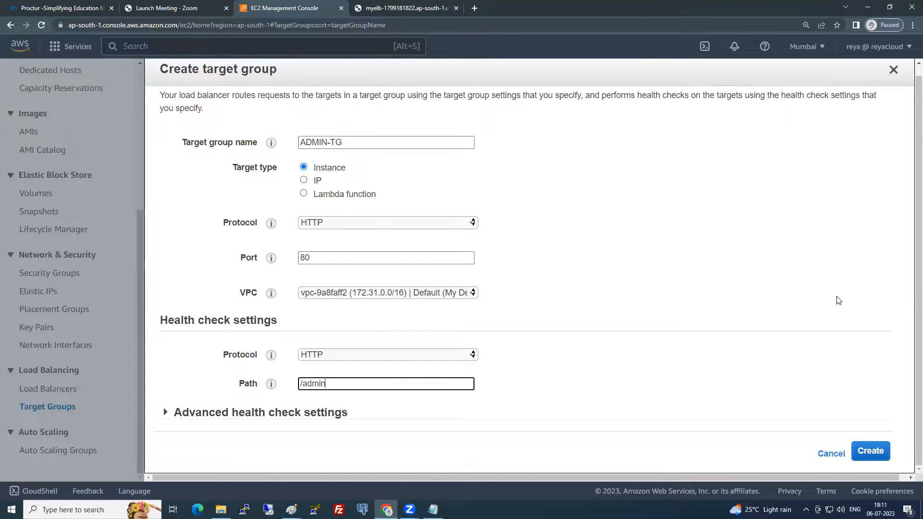
{"action": "left_click", "coordinate": [866, 450]}
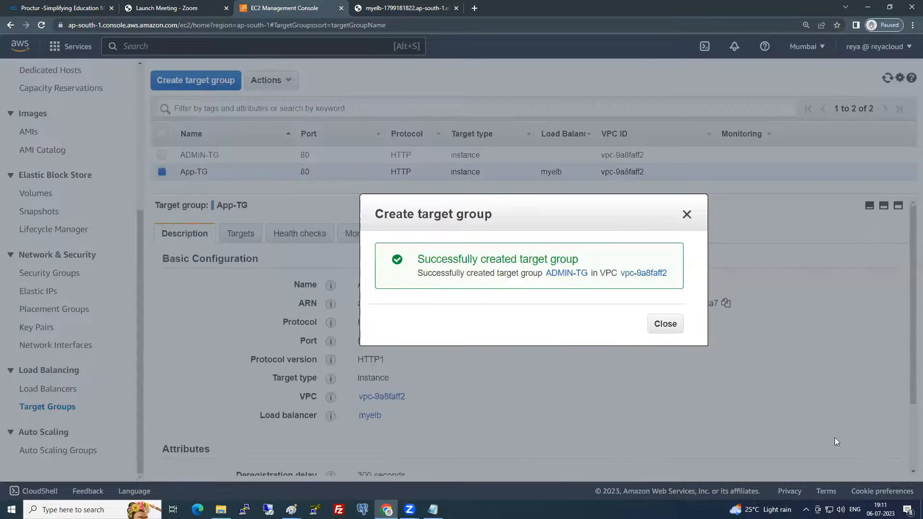
{"action": "left_click", "coordinate": [654, 326]}
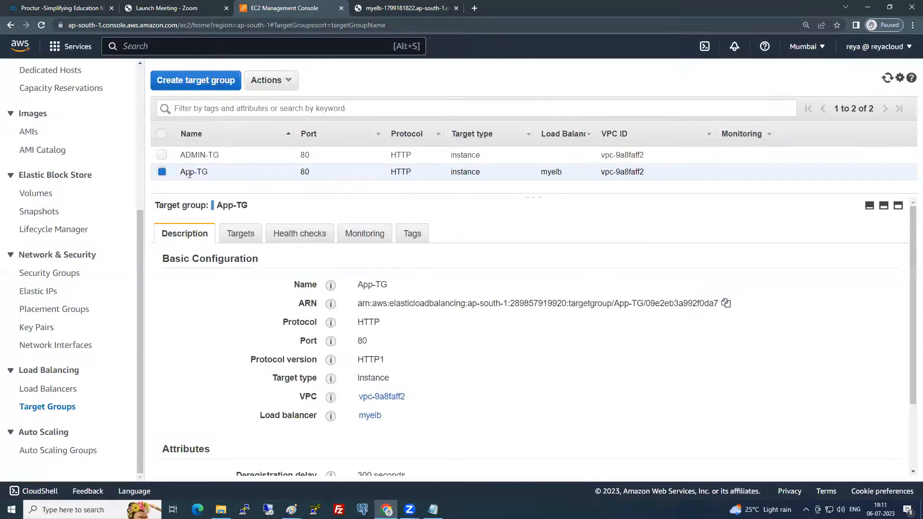
Open target registration for ADMIN-TG to view the available instances, then cancel without registering any
{"action": "left_click", "coordinate": [162, 155]}
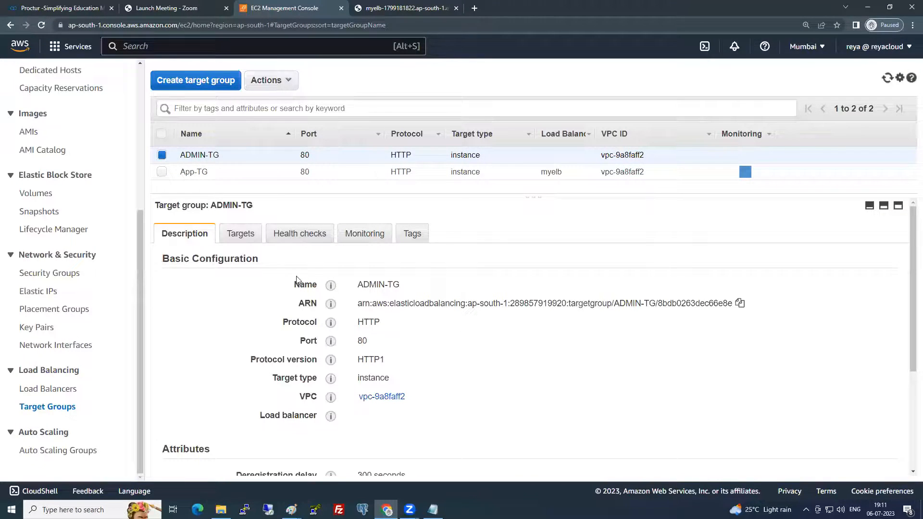
{"action": "left_click", "coordinate": [242, 239]}
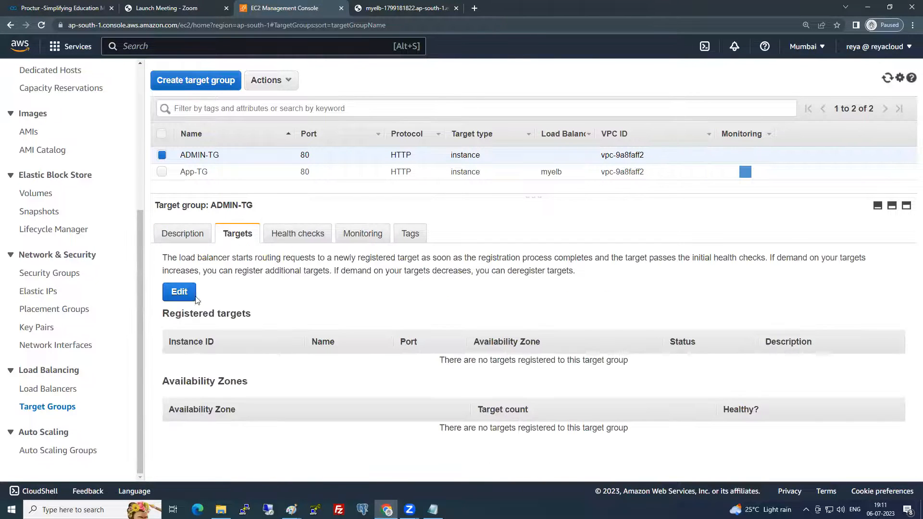
{"action": "left_click", "coordinate": [179, 292]}
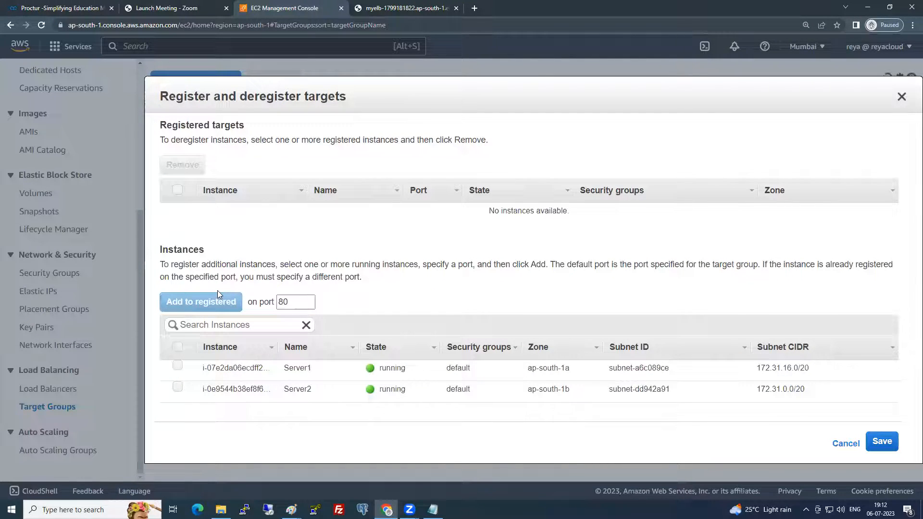
{"action": "left_click", "coordinate": [846, 443]}
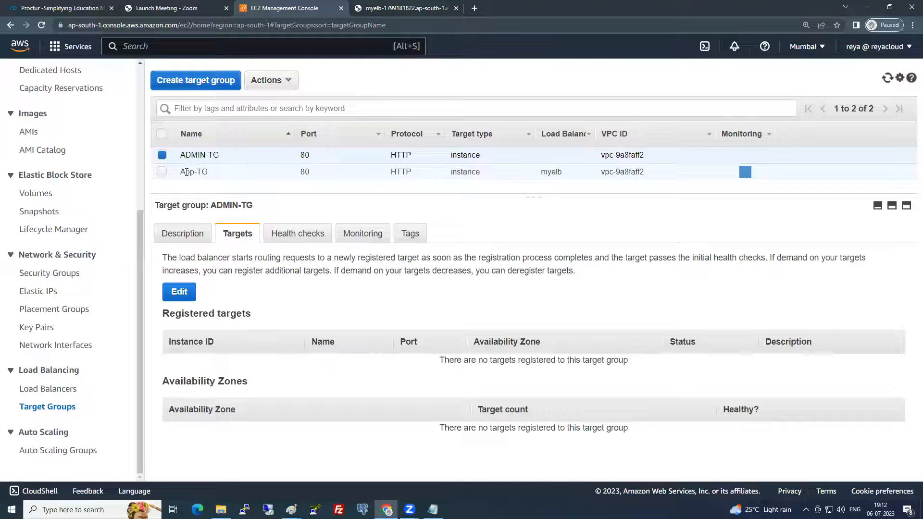
Open the rules of myelb's HTTP:80 listener and insert a new rule above the default action
{"action": "left_click", "coordinate": [61, 393]}
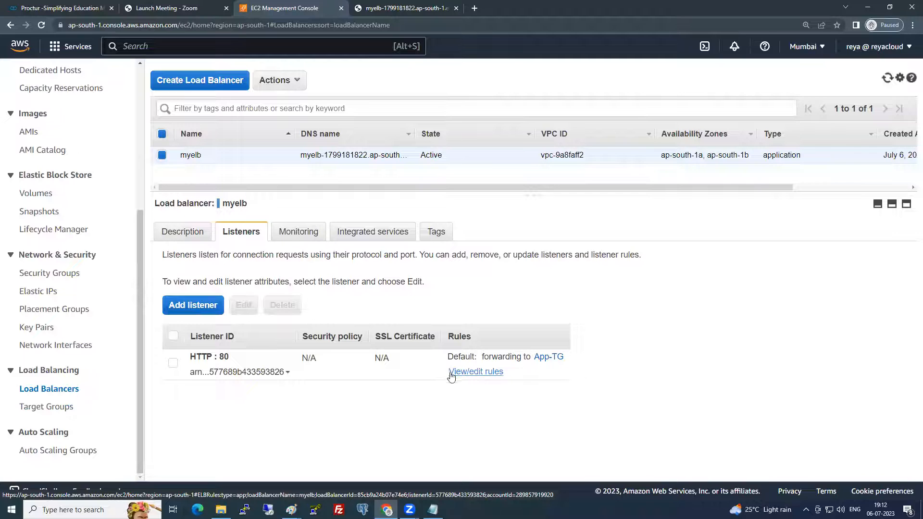
{"action": "left_click", "coordinate": [480, 372]}
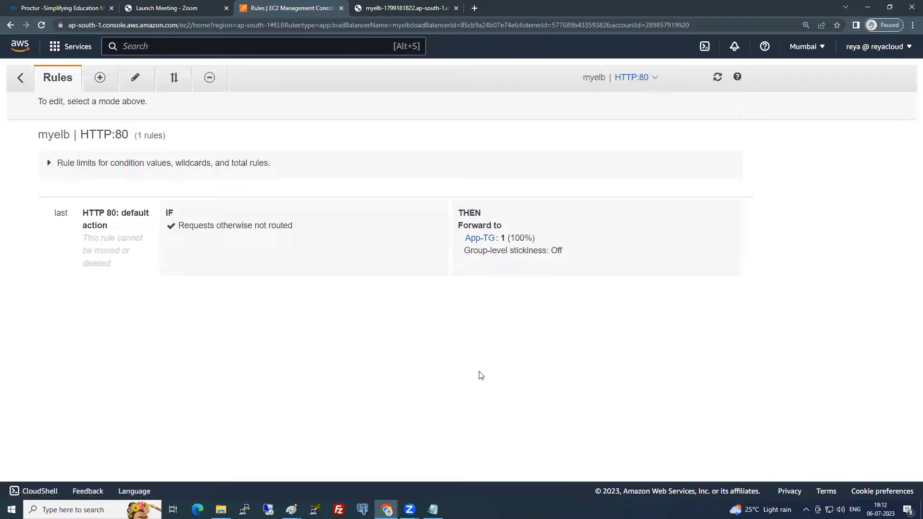
{"action": "left_click_drag", "start_coordinate": [178, 226], "coordinate": [538, 239]}
{"action": "left_click", "coordinate": [440, 336]}
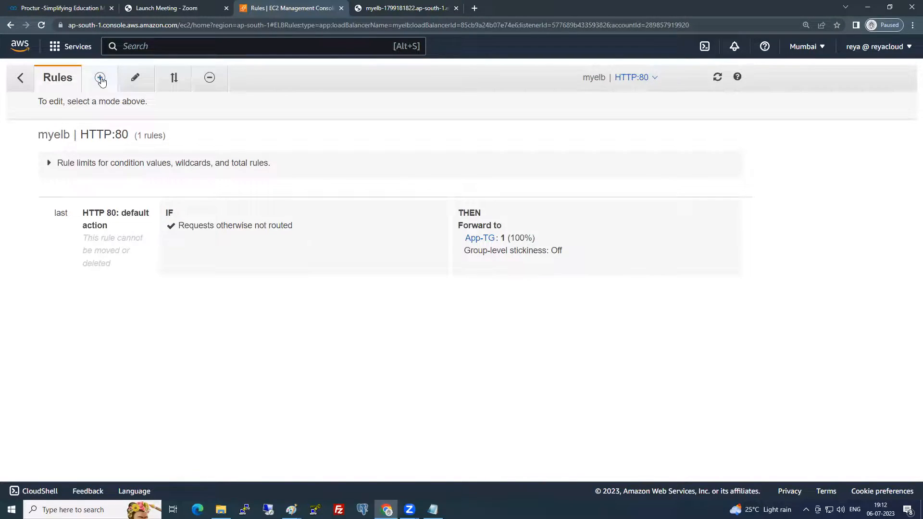
{"action": "left_click", "coordinate": [101, 79]}
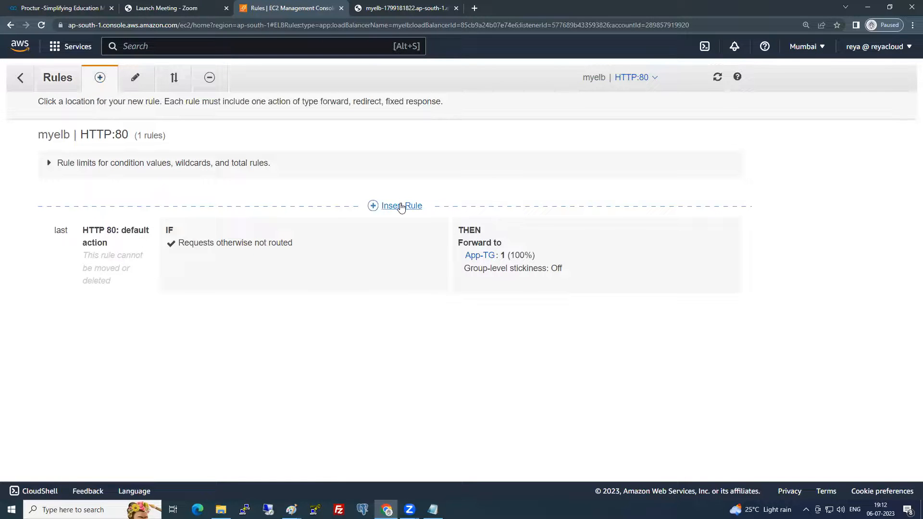
{"action": "left_click", "coordinate": [402, 206]}
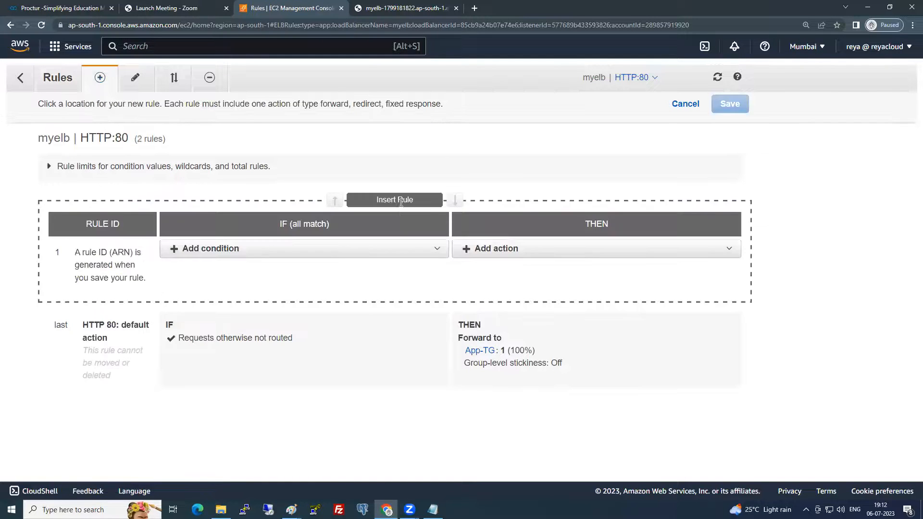
Add a path condition with the value /admin to the new listener rule
{"action": "left_click", "coordinate": [256, 254]}
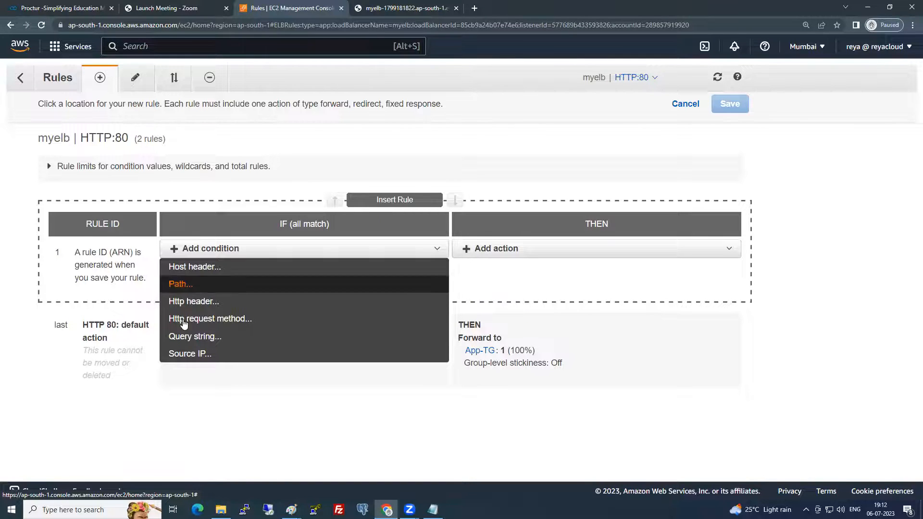
{"action": "left_click", "coordinate": [182, 288]}
{"action": "left_click", "coordinate": [195, 278]}
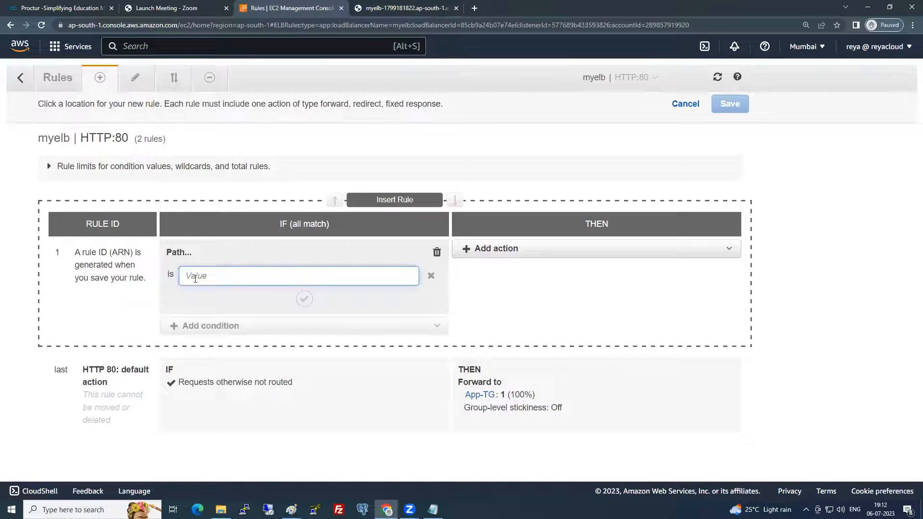
{"action": "type", "text": "/acm"}
{"action": "type", "text": "in"}
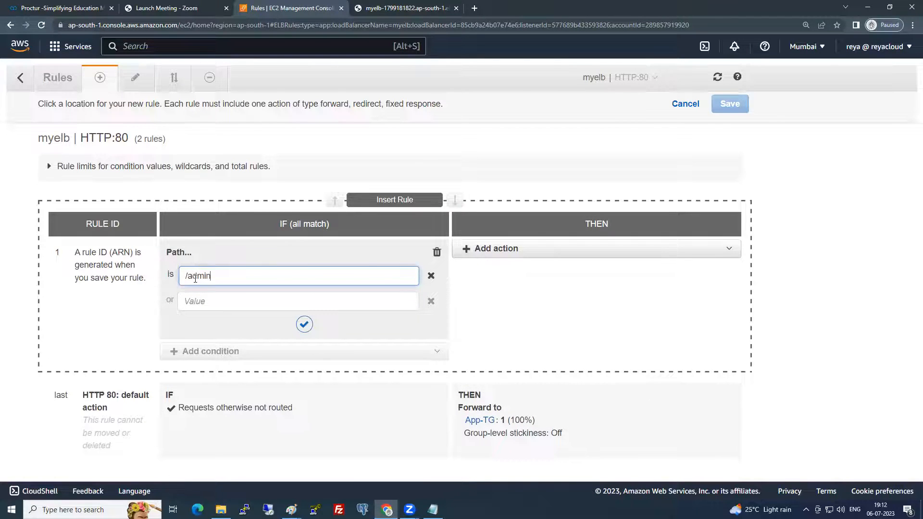
Set the new rule to forward matching requests to the ADMIN-TG target group and save it
{"action": "left_click", "coordinate": [488, 248]}
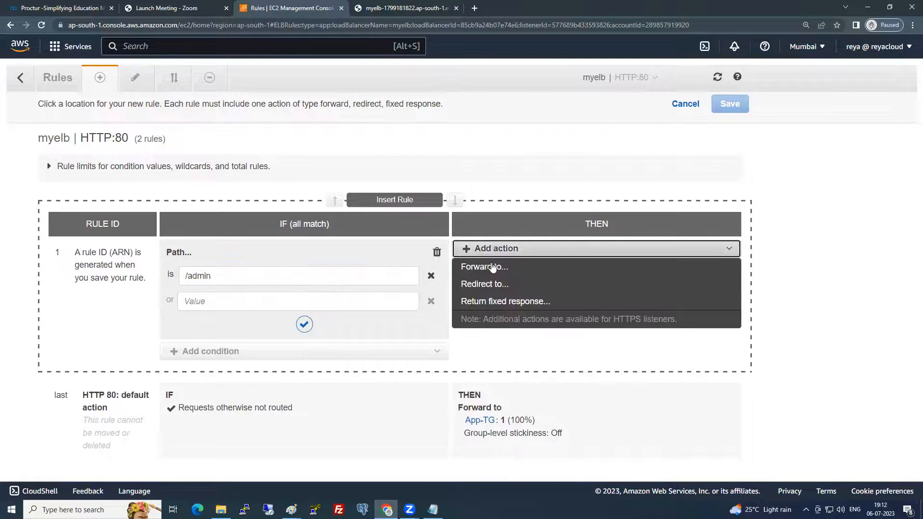
{"action": "left_click", "coordinate": [491, 269]}
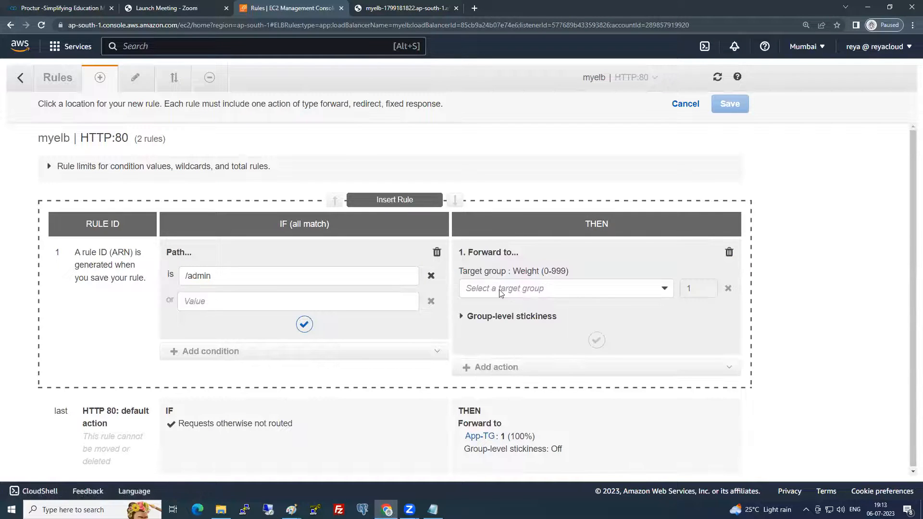
{"action": "left_click", "coordinate": [499, 289]}
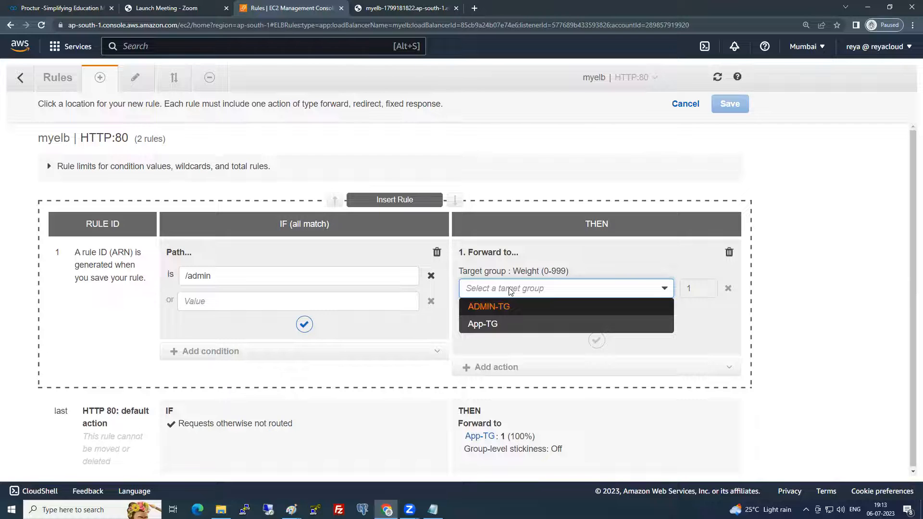
{"action": "left_click", "coordinate": [504, 308]}
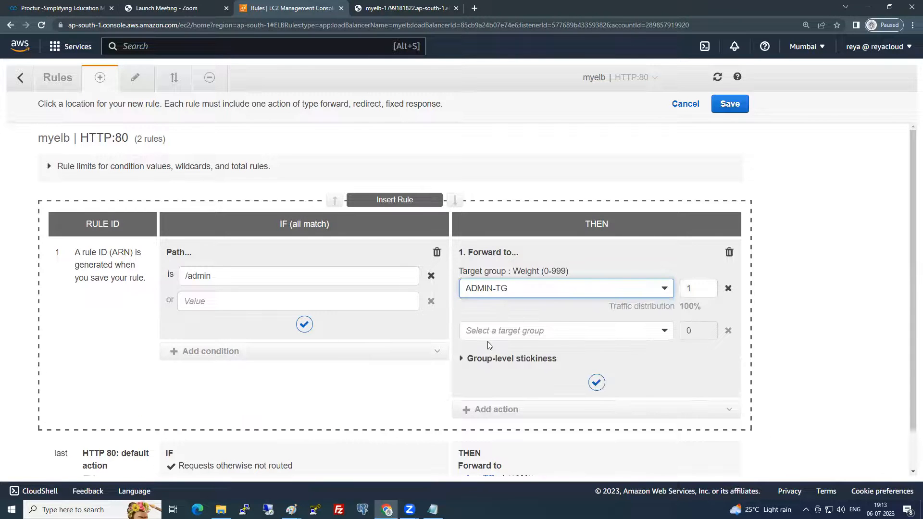
{"action": "left_click", "coordinate": [724, 105]}
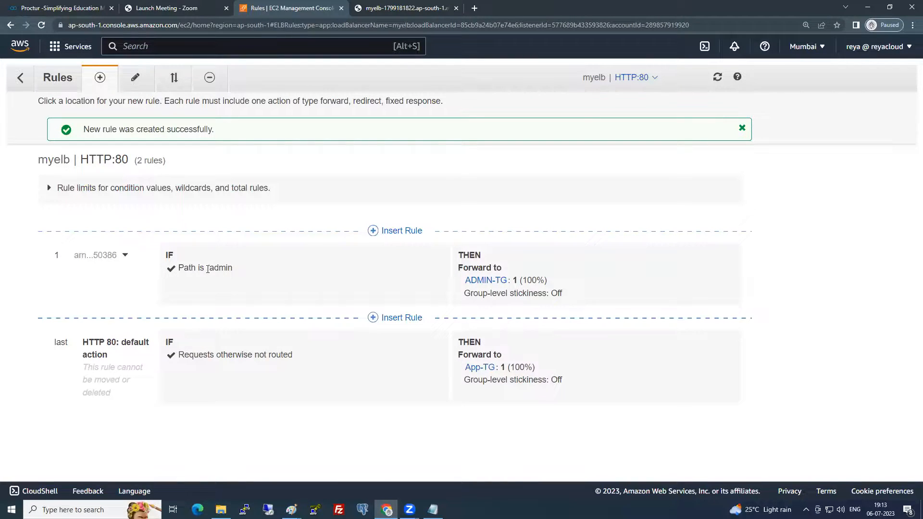
{"action": "left_click_drag", "start_coordinate": [208, 269], "coordinate": [248, 269]}
Remove /admin from the website's address and load myelb's bare DNS name to test the default rule
{"action": "left_click", "coordinate": [431, 8]}
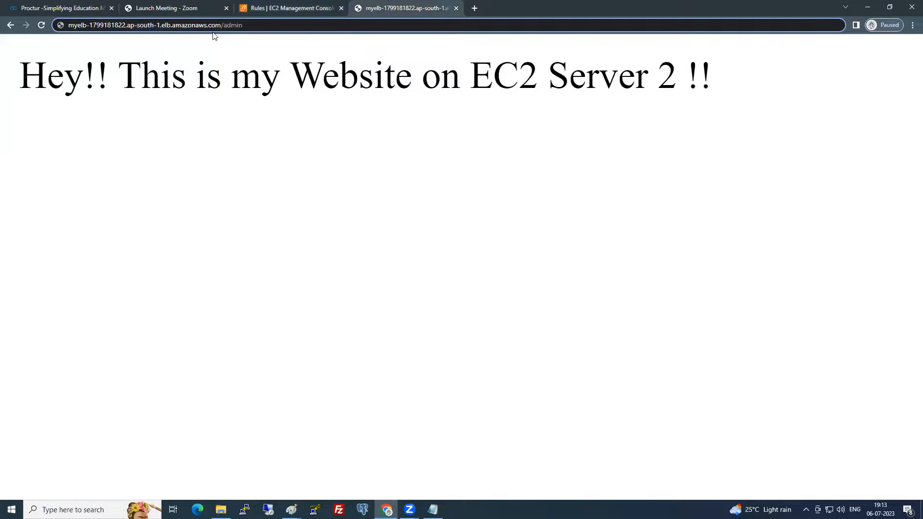
{"action": "left_click_drag", "start_coordinate": [221, 25], "coordinate": [288, 12]}
{"action": "key", "text": "BackSpace"}
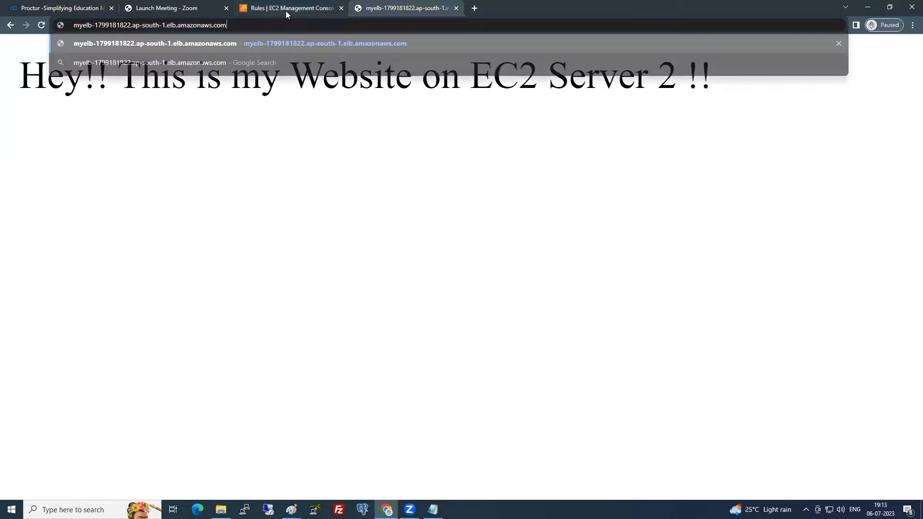
{"action": "key", "text": "Return"}
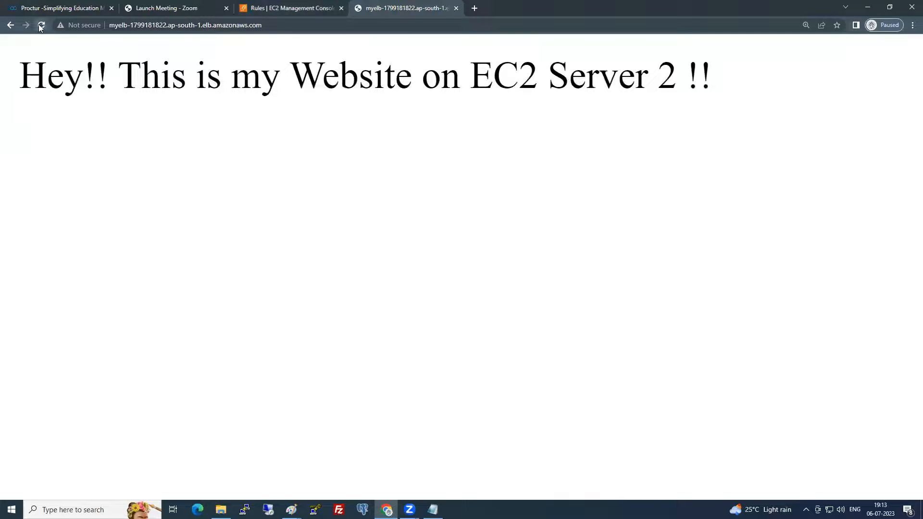
Append /admin to myelb's DNS name and load it to test the path rule
{"action": "left_click", "coordinate": [296, 27]}
{"action": "left_click", "coordinate": [242, 122]}
{"action": "left_click", "coordinate": [280, 25]}
{"action": "left_click", "coordinate": [287, 25]}
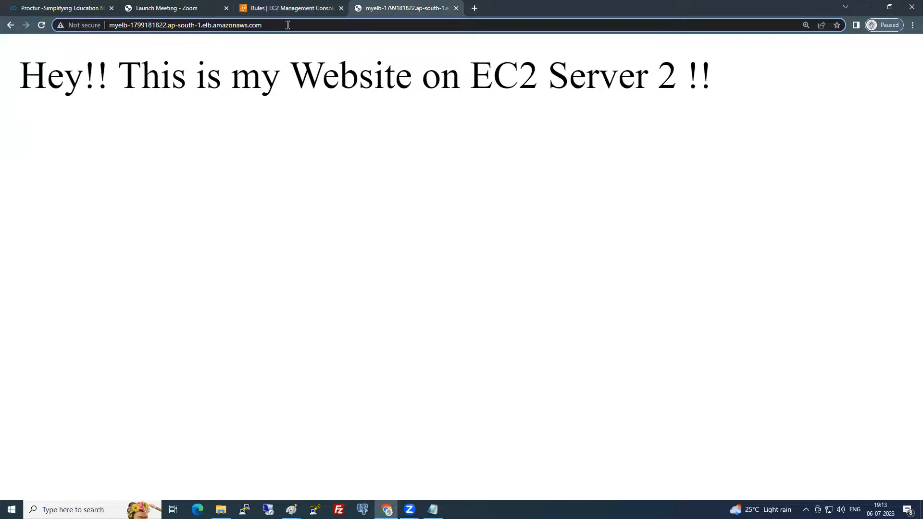
{"action": "type", "text": "/admin"}
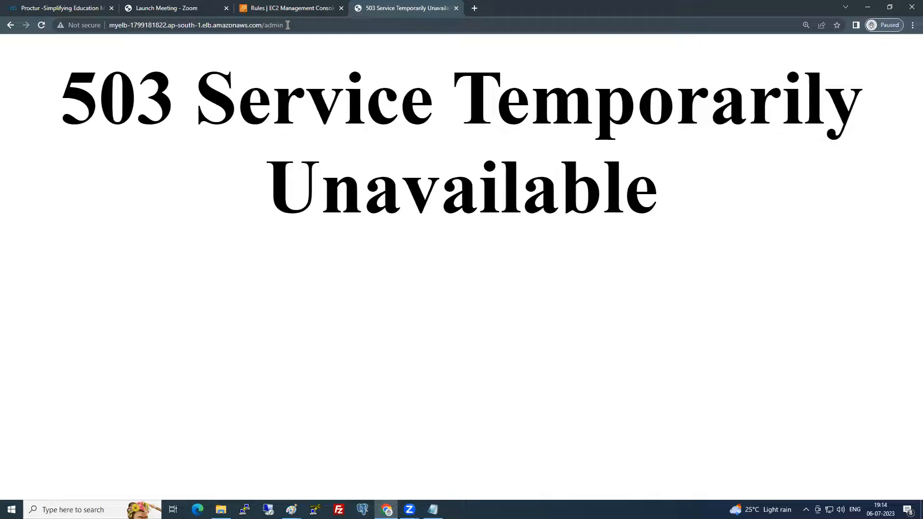
Switch to Paint and add the red text "' Hey this is path based routing testing '" beneath the echo command
{"action": "key", "text": "alt+Tab"}
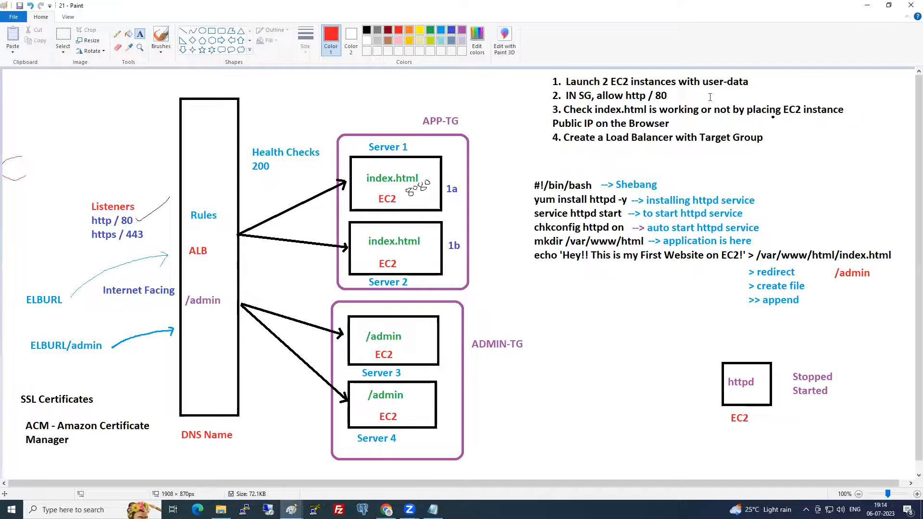
{"action": "key", "text": "alt+Tab"}
{"action": "left_click", "coordinate": [562, 270]}
{"action": "type", "text": "'"}
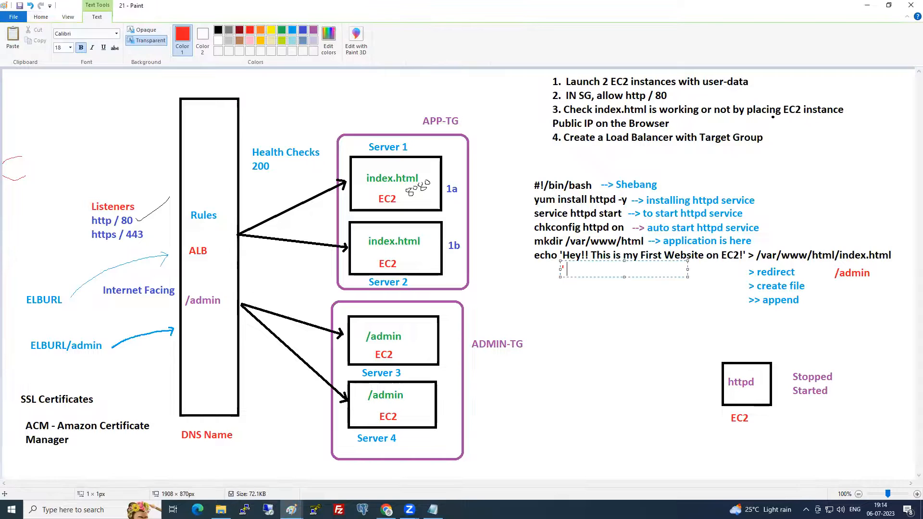
{"action": "type", "text": " Hey this is patch ba"}
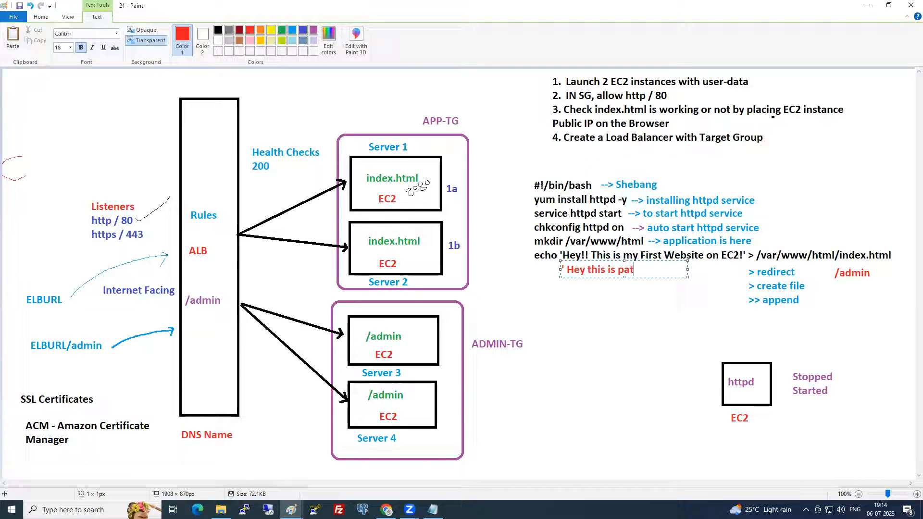
{"action": "key", "text": "BackSpace"}
{"action": "key", "text": "BackSpace"}
{"action": "key", "text": "BackSpace"}
{"action": "key", "text": "BackSpace"}
{"action": "key", "text": "BackSpace"}
{"action": "type", "text": "h based routing testing"}
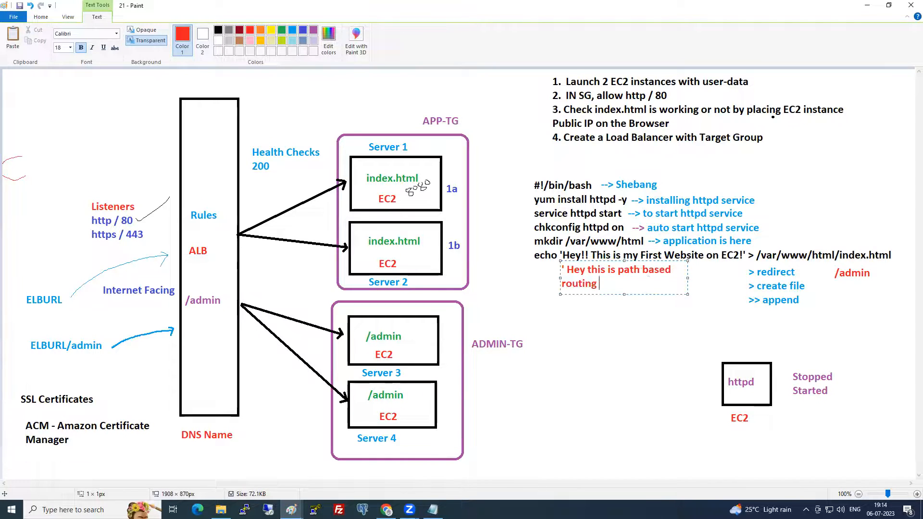
{"action": "key", "text": "BackSpace"}
{"action": "key", "text": "BackSpace"}
{"action": "key", "text": "BackSpace"}
{"action": "key", "text": "BackSpace"}
{"action": "type", "text": "ting '"}
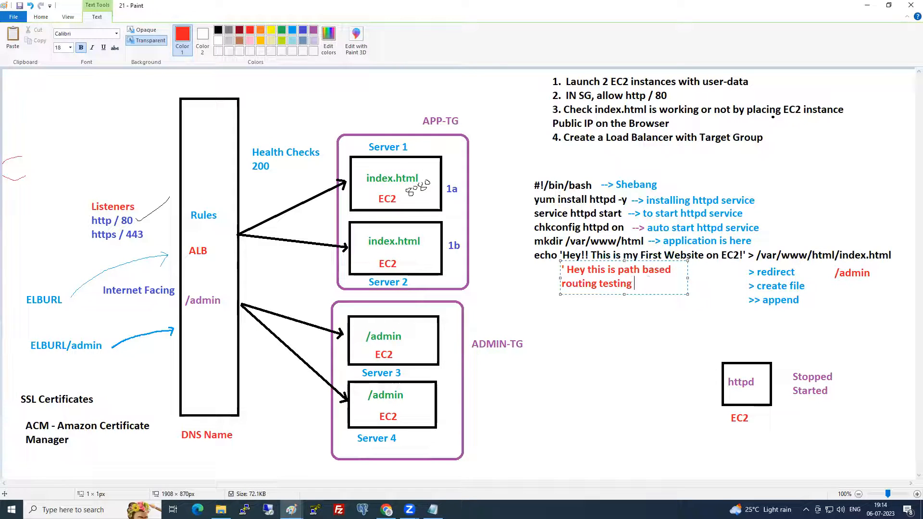
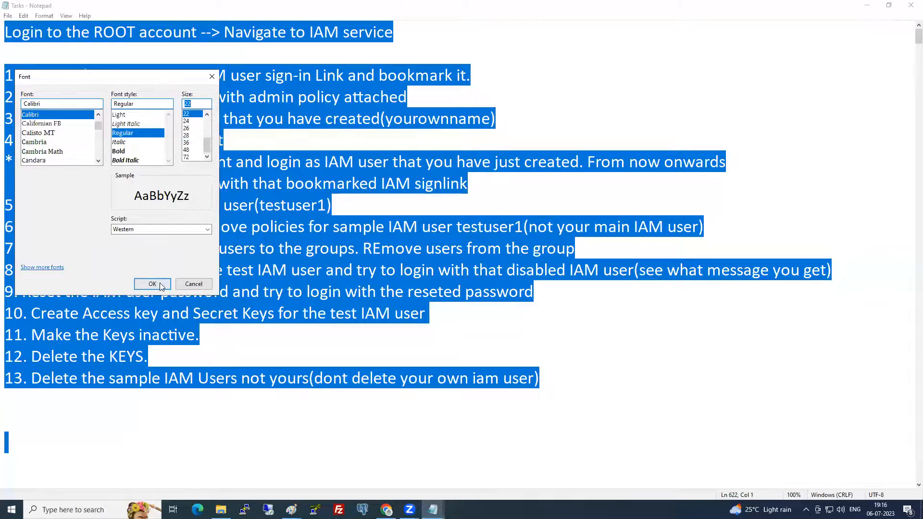
Apply the Calibri Regular font at size 22 to the Tasks notes in Notepad and find the Load Balancer section
{"action": "left_click", "coordinate": [151, 284]}
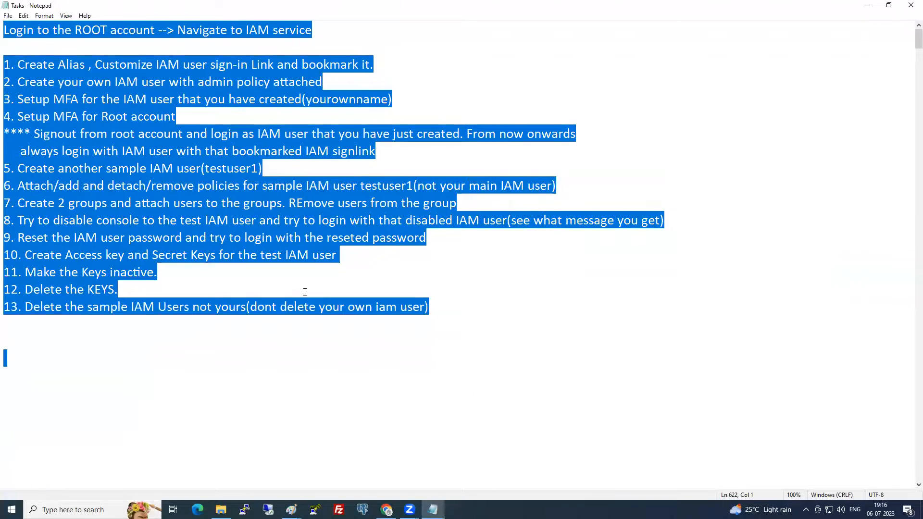
{"action": "left_click", "coordinate": [302, 295]}
{"action": "scroll", "coordinate": [302, 292], "scroll_direction": "down", "scroll_amount": 20}
{"action": "scroll", "coordinate": [302, 291], "scroll_direction": "down", "scroll_amount": 20}
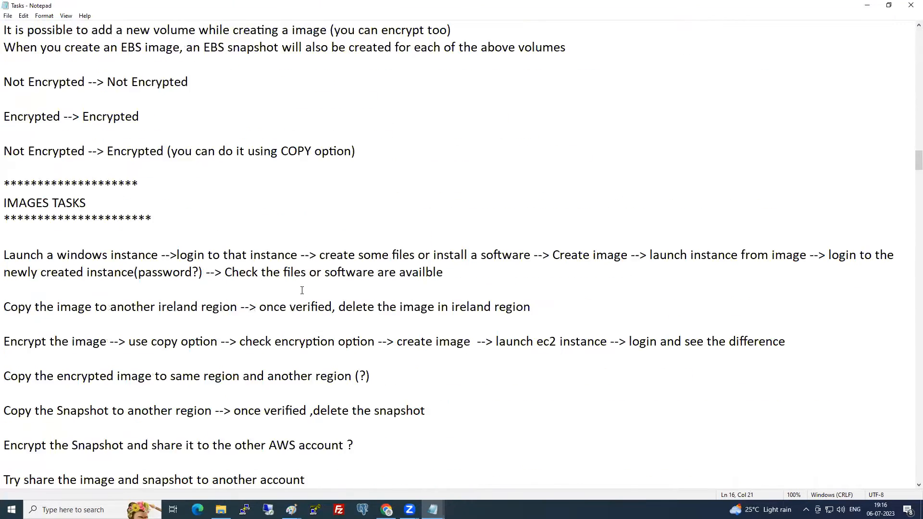
{"action": "scroll", "coordinate": [301, 291], "scroll_direction": "down", "scroll_amount": 8}
{"action": "scroll", "coordinate": [301, 291], "scroll_direction": "up", "scroll_amount": 8}
{"action": "scroll", "coordinate": [301, 291], "scroll_direction": "up", "scroll_amount": 2}
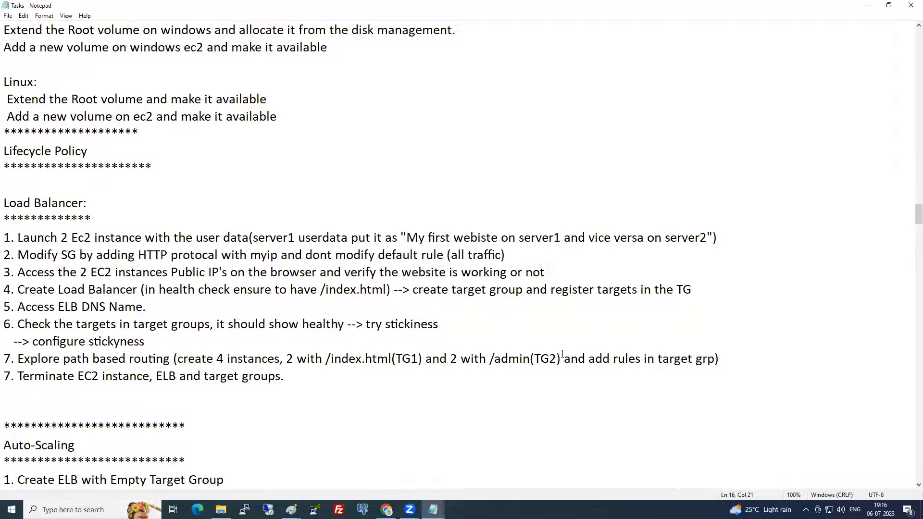
{"action": "scroll", "coordinate": [317, 392], "scroll_direction": "up", "scroll_amount": 1}
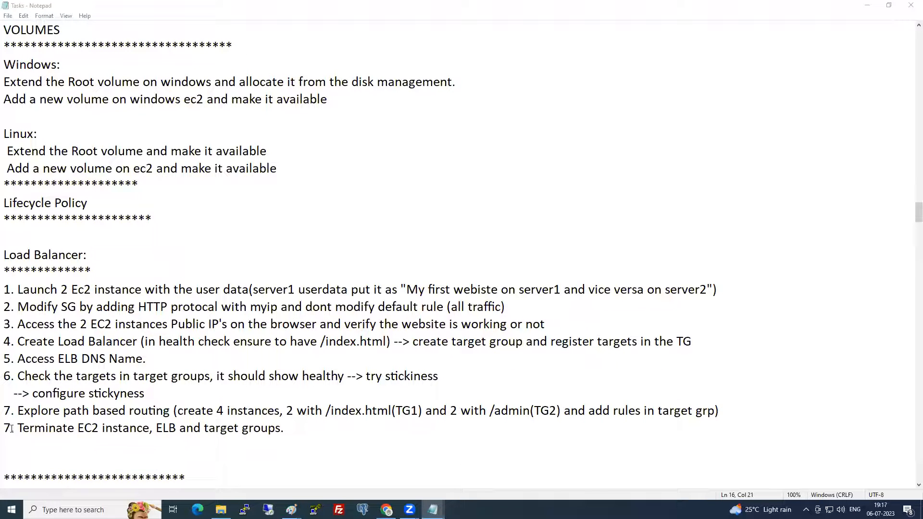
Renumber the terminate task at the end of the Load Balancer list as 8
{"action": "left_click_drag", "start_coordinate": [11, 428], "coordinate": [3, 427]}
{"action": "type", "text": "8"}
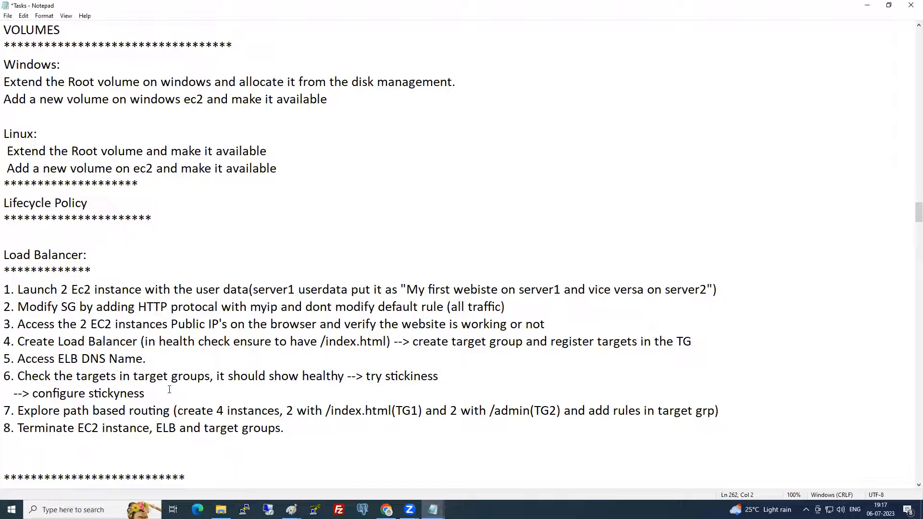
Insert the task "8. Review all ELB Actions and Target Group Actions" below the path based routing task
{"action": "left_click", "coordinate": [723, 411]}
{"action": "key", "text": "Return"}
{"action": "type", "text": "8"}
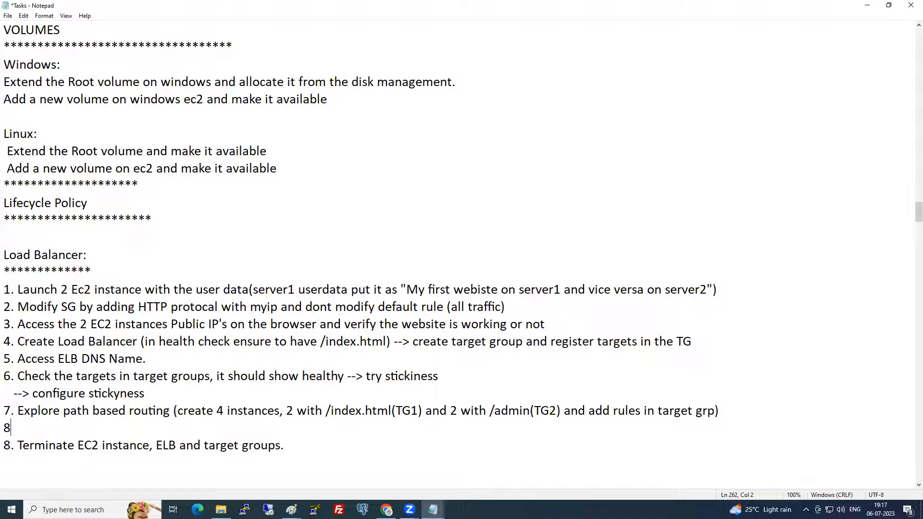
{"action": "type", "text": ". Review all Actio"}
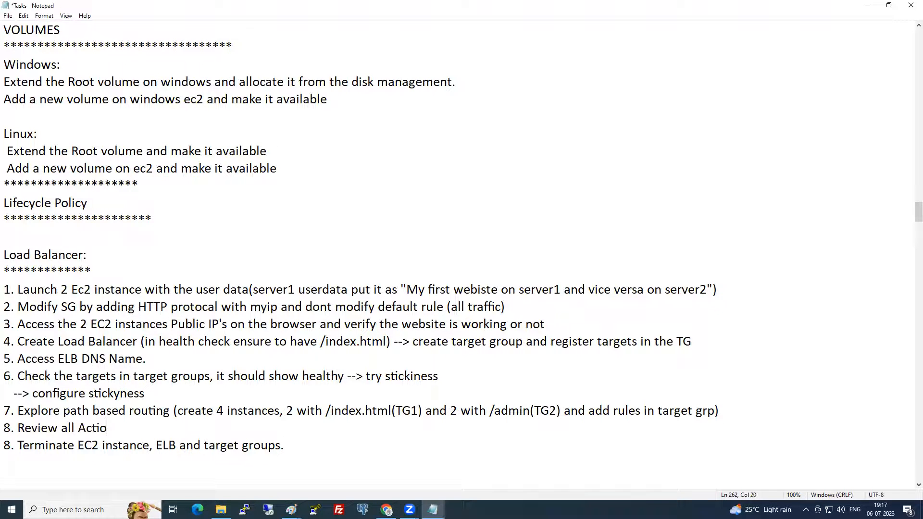
{"action": "type", "text": "ns in ELB"}
{"action": "key", "text": "BackSpace"}
{"action": "key", "text": "BackSpace"}
{"action": "key", "text": "BackSpace"}
{"action": "key", "text": "BackSpace"}
{"action": "key", "text": "BackSpace"}
{"action": "key", "text": "BackSpace"}
{"action": "key", "text": "BackSpace"}
{"action": "key", "text": "BackSpace"}
{"action": "key", "text": "BackSpace"}
{"action": "key", "text": "BackSpace"}
{"action": "key", "text": "BackSpace"}
{"action": "key", "text": "BackSpace"}
{"action": "key", "text": "BackSpace"}
{"action": "key", "text": "BackSpace"}
{"action": "type", "text": "ELB Actions and "}
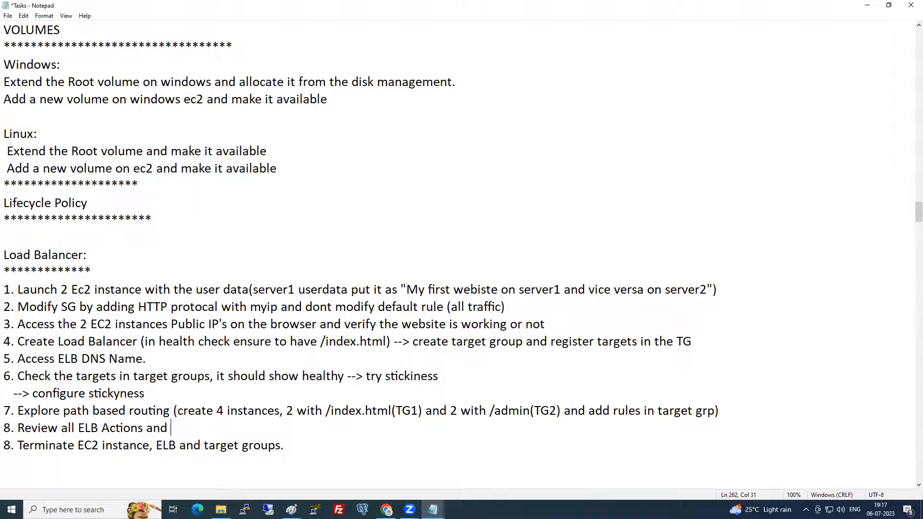
{"action": "type", "text": "Target Group Actions"}
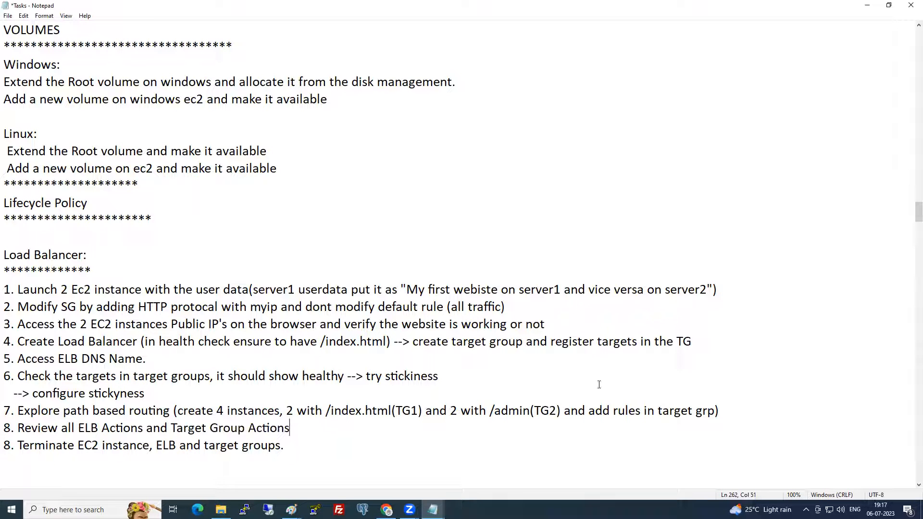
Renumber the Load Balancer list's terminate task as 9 and select the whole Load Balancer section
{"action": "left_click_drag", "start_coordinate": [11, 446], "coordinate": [6, 446]}
{"action": "type", "text": "9"}
{"action": "left_click_drag", "start_coordinate": [324, 447], "coordinate": [5, 251]}
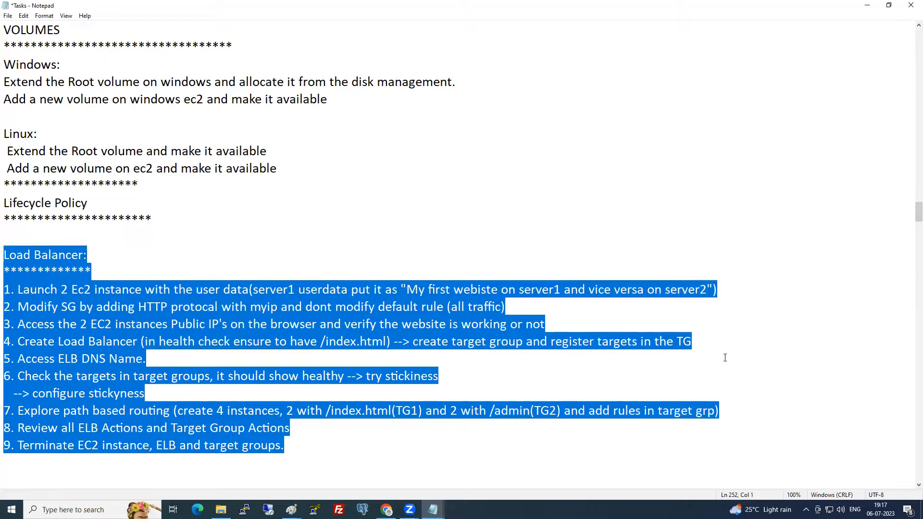
{"action": "left_click", "coordinate": [749, 387]}
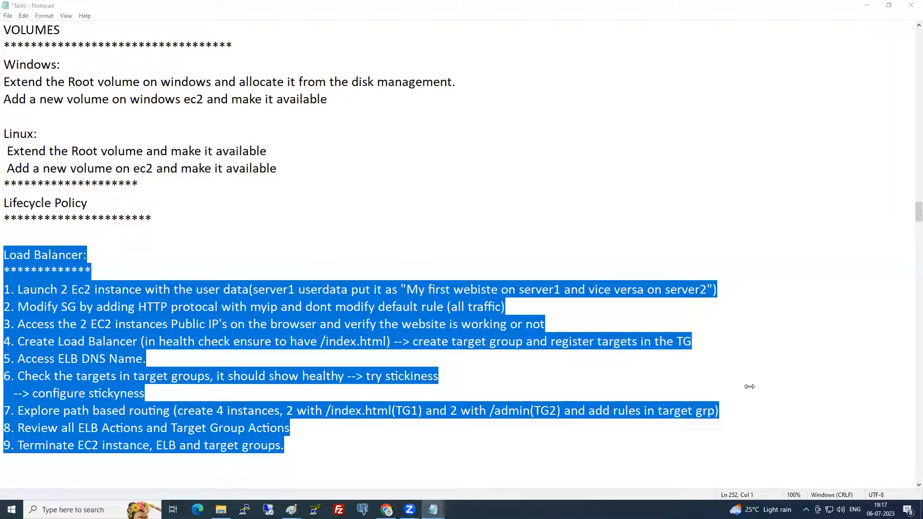
Clear the selection in the Load Balancer section and save the Tasks notes
{"action": "left_click", "coordinate": [552, 326]}
{"action": "key", "text": "ctrl+s"}
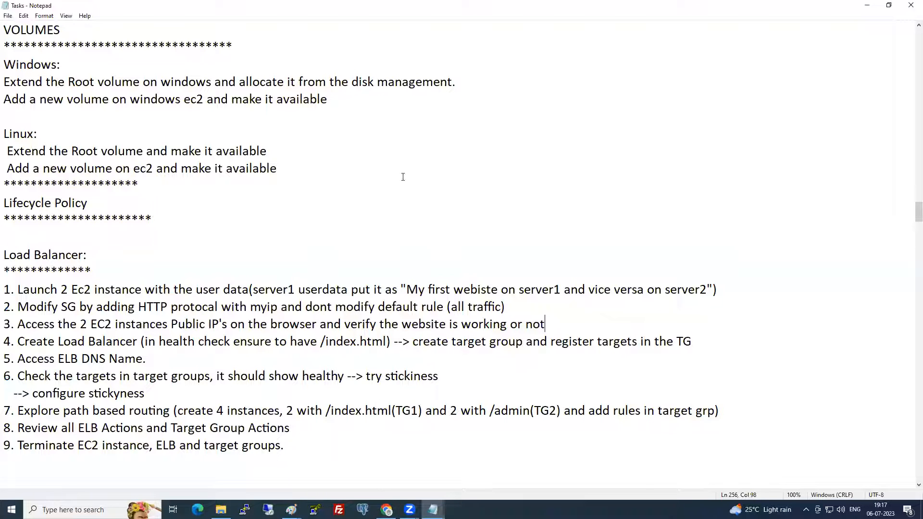
{"action": "left_click", "coordinate": [587, 185]}
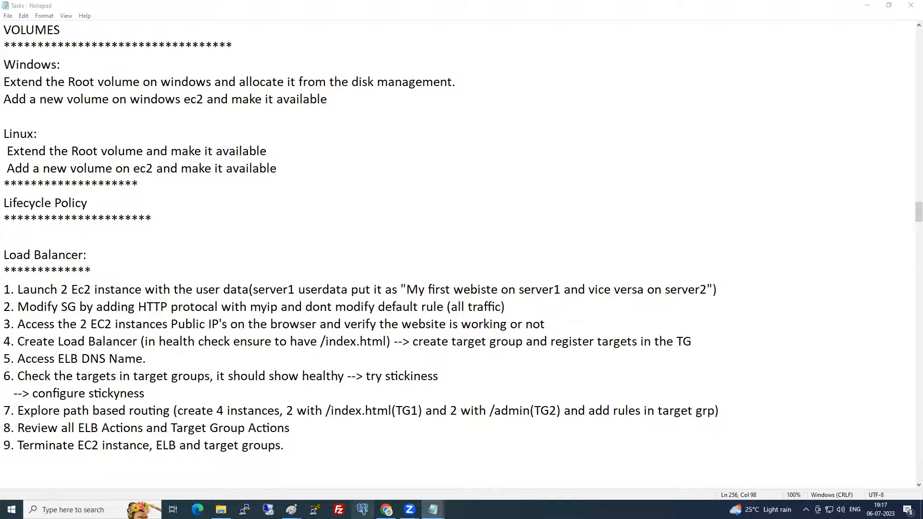
Switch to the EC2 console in Chrome, return from the rules page to myelb's listeners, and review them against the Notepad tasks
{"action": "left_click", "coordinate": [387, 510]}
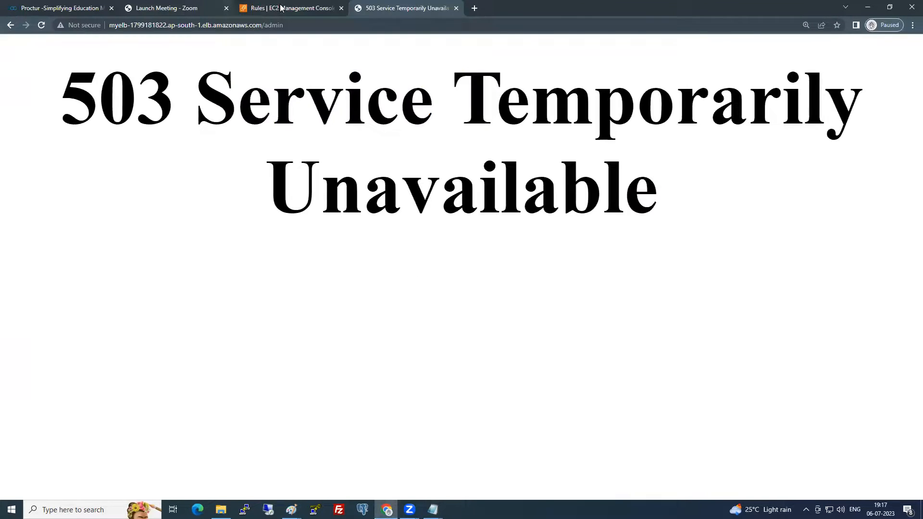
{"action": "left_click", "coordinate": [281, 9]}
{"action": "left_click", "coordinate": [23, 82]}
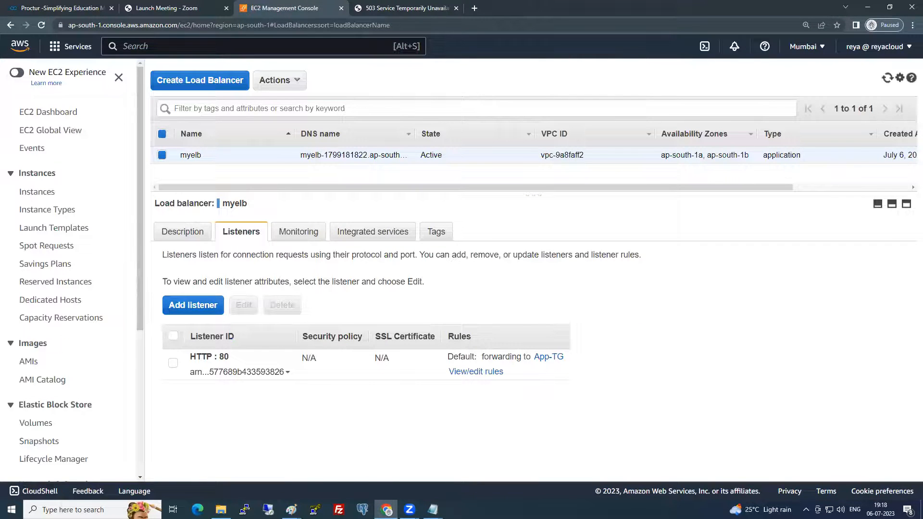
{"action": "mouse_move", "coordinate": [432, 508]}
{"action": "left_click", "coordinate": [458, 447]}
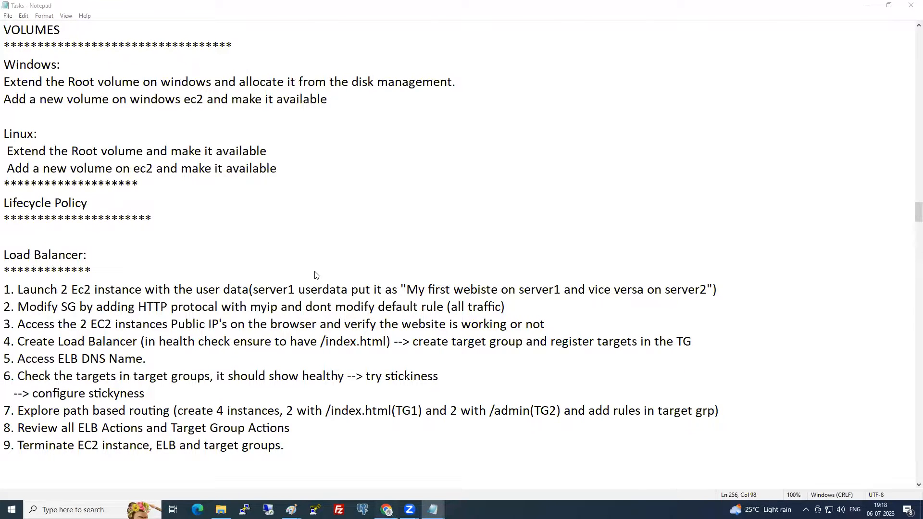
{"action": "key", "text": "alt+Tab"}
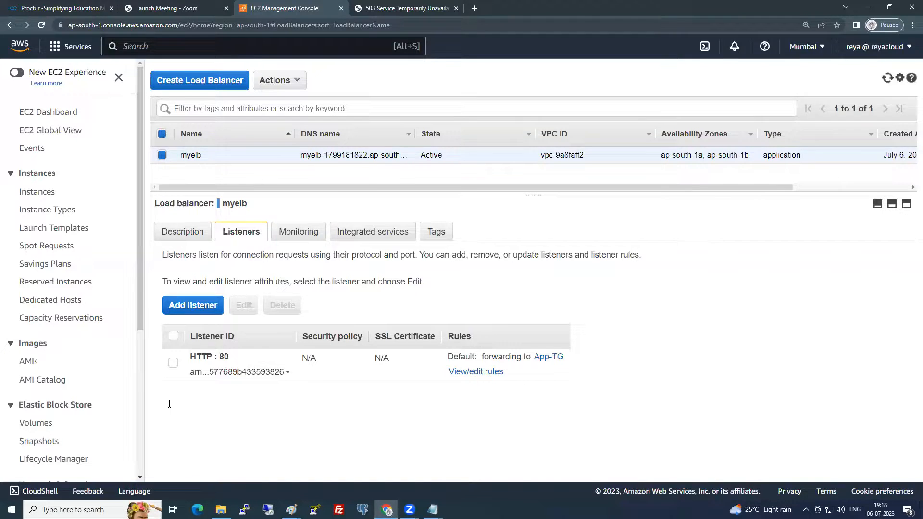
{"action": "key", "text": "alt+Tab"}
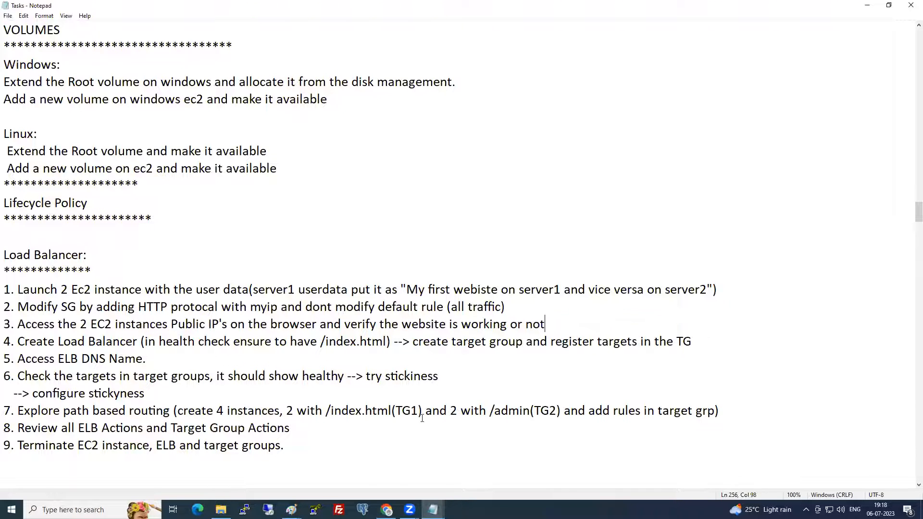
Start an indented note below task 7 in Notepad reading "(Select Load Balancer and go to Listeners -->", with a closing bracket at its end
{"action": "left_click", "coordinate": [729, 411]}
{"action": "key", "text": "Return"}
{"action": "type", "text": "(In )"}
{"action": "key", "text": "Left"}
{"action": "type", "text": "In"}
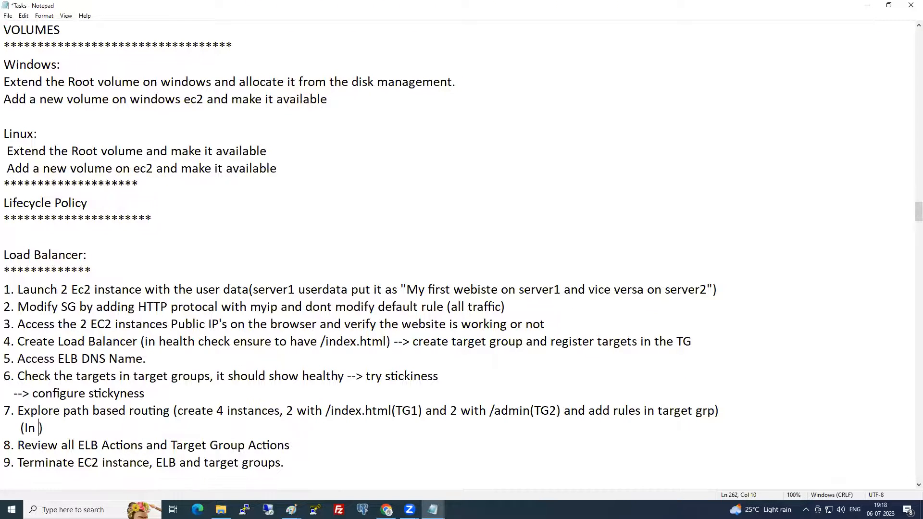
{"action": "key", "text": "BackSpace"}
{"action": "key", "text": "BackSpace"}
{"action": "key", "text": "BackSpace"}
{"action": "type", "text": "SEl"}
{"action": "key", "text": "BackSpace"}
{"action": "key", "text": "BackSpace"}
{"action": "type", "text": "elect Lo"}
{"action": "type", "text": "ad Balancer an"}
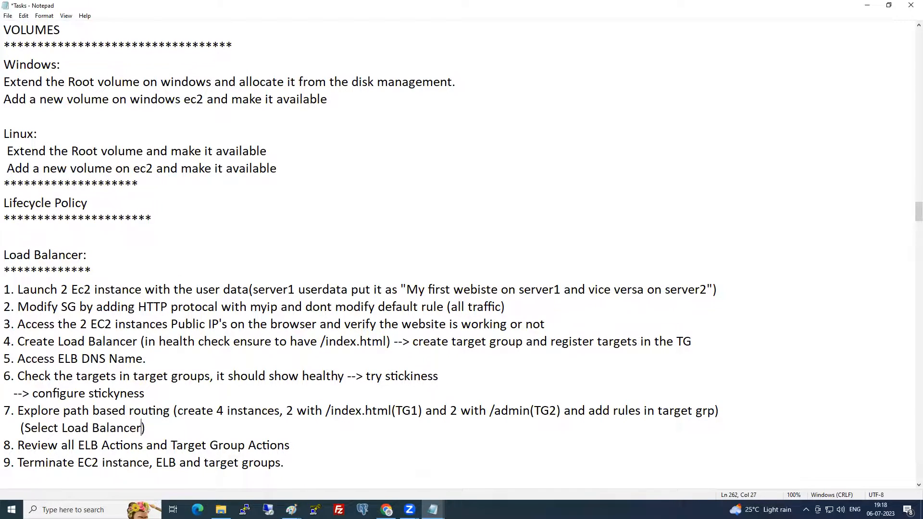
{"action": "type", "text": "d go to L"}
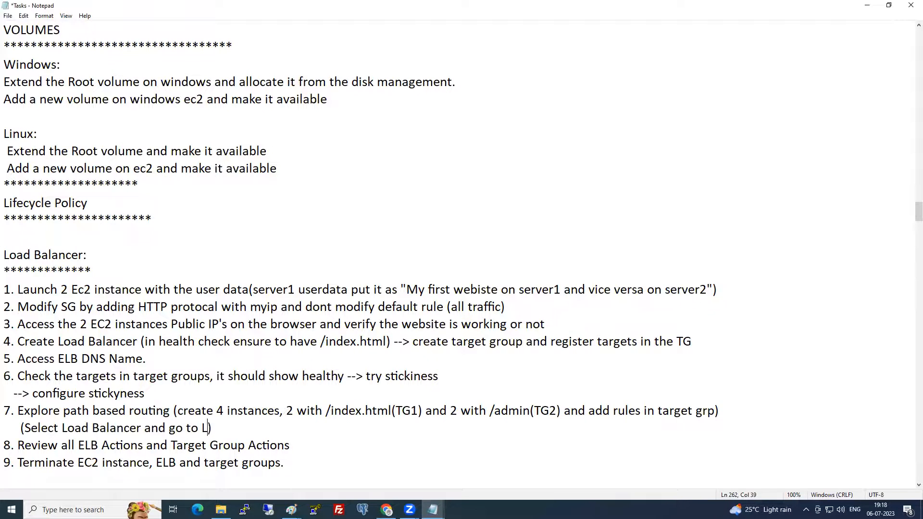
{"action": "type", "text": "isten"}
{"action": "key", "text": "BackSpace"}
{"action": "type", "text": "ners -->"}
Check the listener's rules option in Chrome and extend the Notepad note with "edit rules --> click plus icon --> insert rule -->"
{"action": "key", "text": "alt+Tab"}
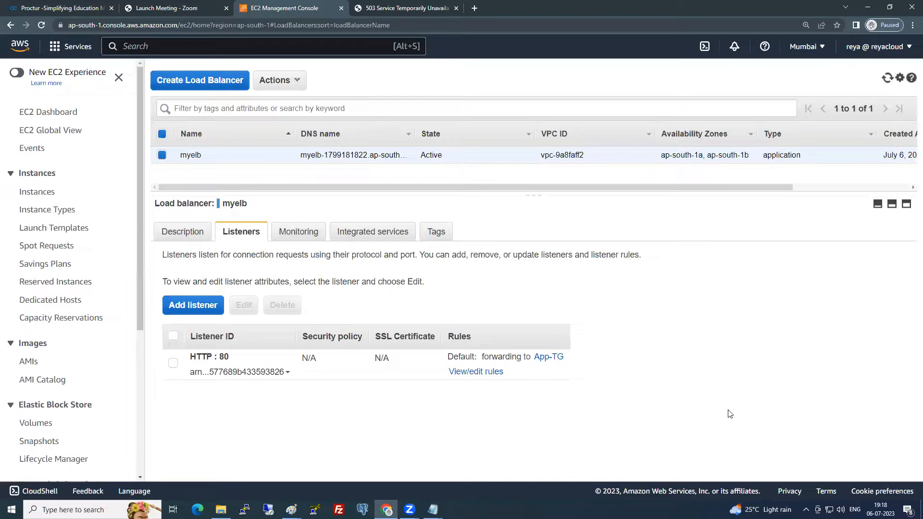
{"action": "key", "text": "alt+Tab"}
{"action": "type", "text": "edit rule"}
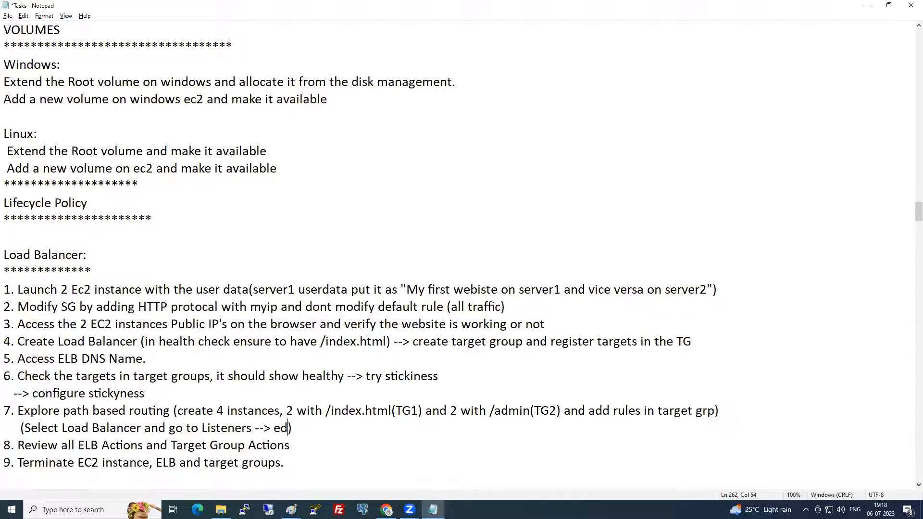
{"action": "type", "text": "s --> "}
{"action": "type", "text": "clic"}
{"action": "type", "text": "k plus i"}
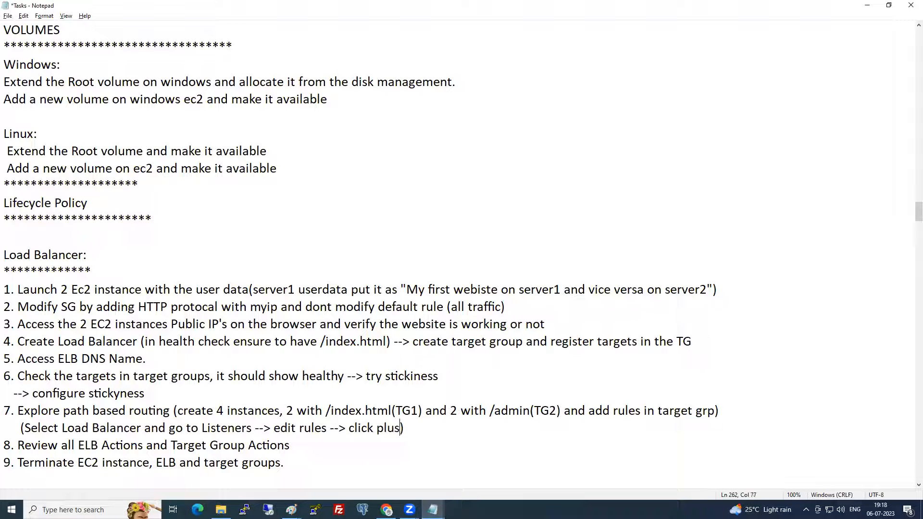
{"action": "type", "text": "con --> ins"}
{"action": "type", "text": "ert rule --"}
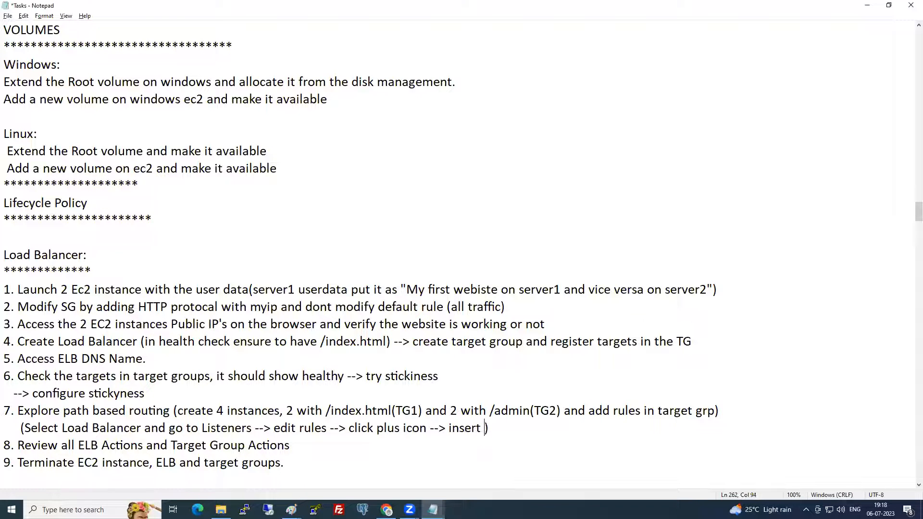
{"action": "type", "text": ">"}
Switch to Chrome, open the rules of myelb's HTTP:80 listener, and view the condition types offered for a new first rule
{"action": "key", "text": "alt+Tab"}
{"action": "left_click", "coordinate": [489, 374]}
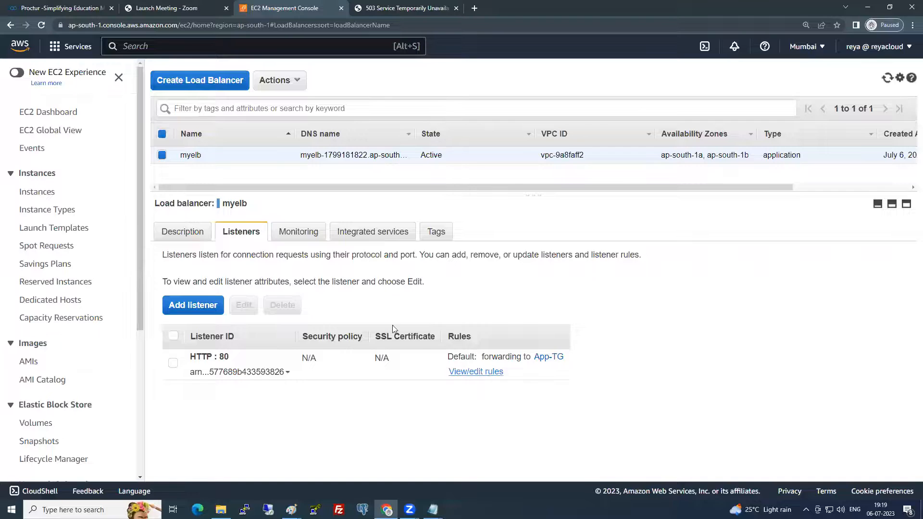
{"action": "left_click", "coordinate": [100, 78]}
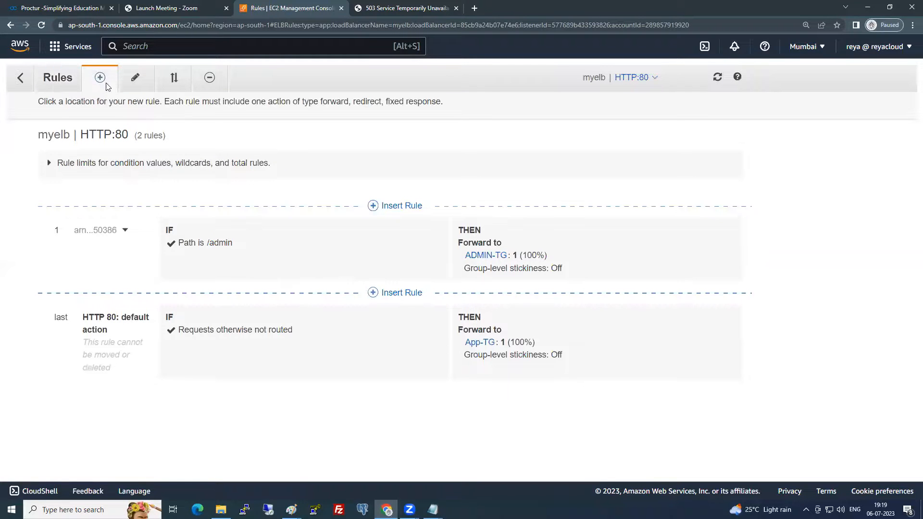
{"action": "left_click", "coordinate": [391, 207]}
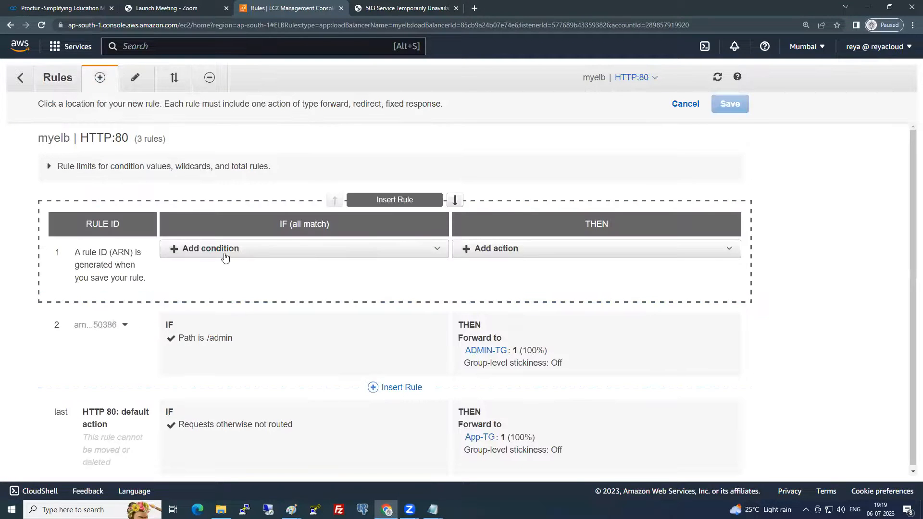
{"action": "left_click", "coordinate": [351, 254]}
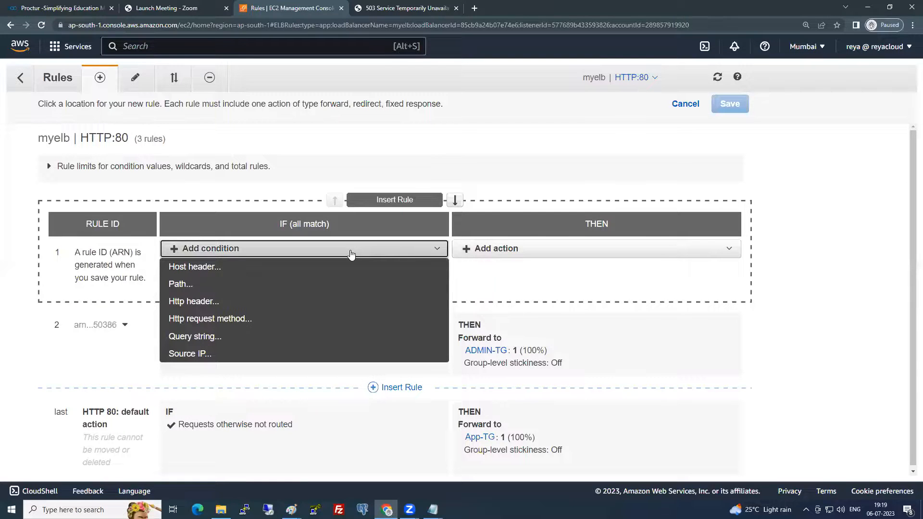
Switch back to Notepad and continue the routing note with "Add condition --> path --> /admin -->", ending with a line break
{"action": "key", "text": "alt+Tab"}
{"action": "type", "text": "Add conditi"}
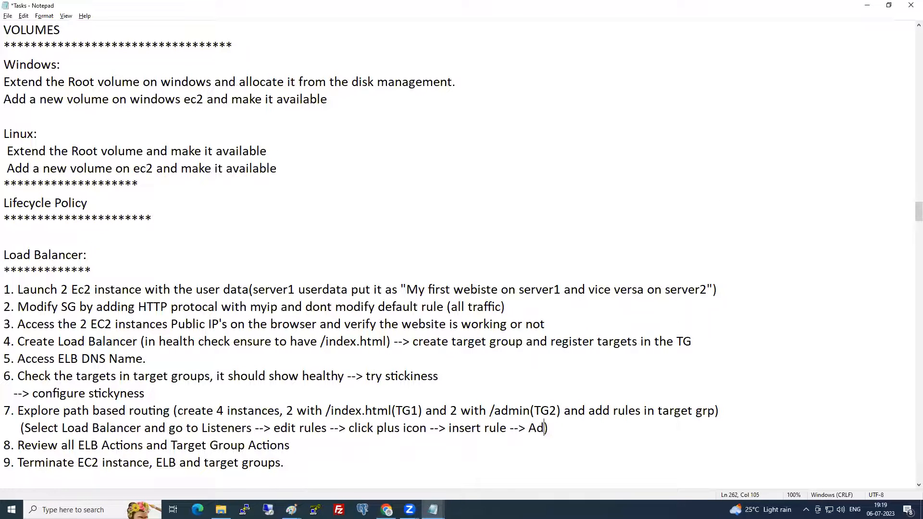
{"action": "type", "text": "on --> pat"}
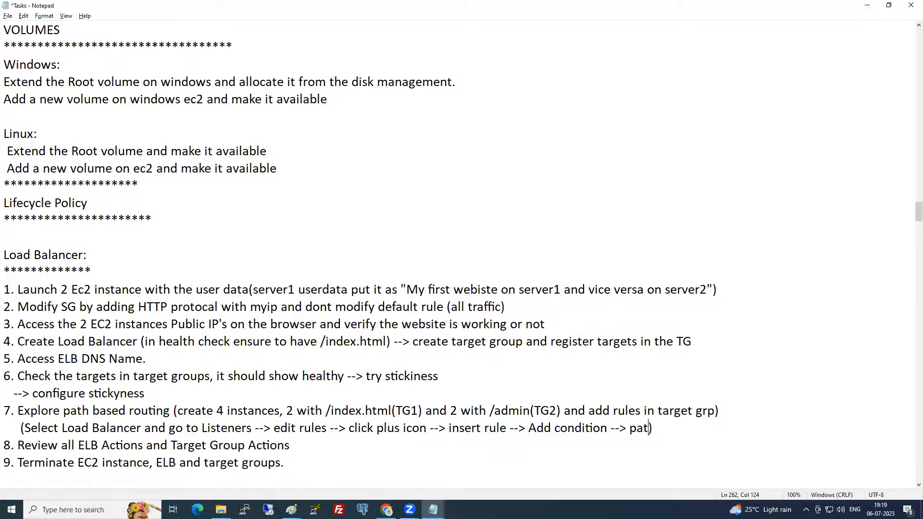
{"action": "type", "text": "h --> /adminm"}
{"action": "key", "text": "BackSpace"}
{"action": "type", "text": "THEN"}
{"action": "key", "text": "BackSpace"}
{"action": "key", "text": "BackSpace"}
{"action": "key", "text": "BackSpace"}
{"action": "key", "text": "BackSpace"}
{"action": "type", "text": "-->"}
{"action": "key", "text": "Return"}
Complete the routing note's second line with "THEN Forward to --> Admin_TG"
{"action": "type", "text": "THE"}
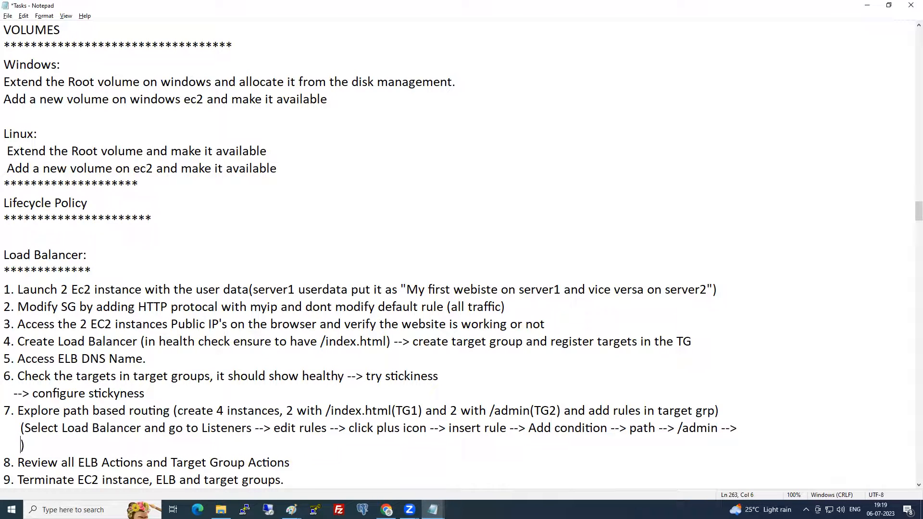
{"action": "type", "text": "N Forware"}
{"action": "key", "text": "BackSpace"}
{"action": "type", "text": "d to --"}
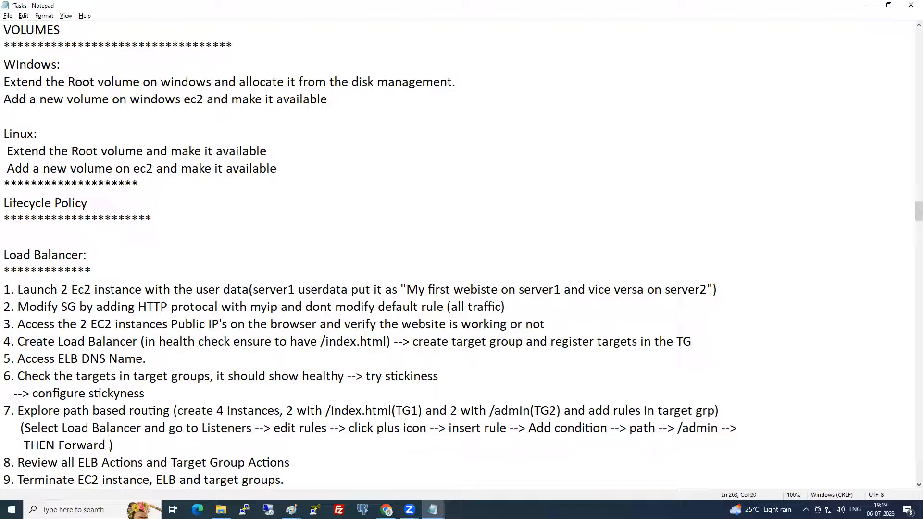
{"action": "type", "text": "> Admi"}
{"action": "key", "text": "BackSpace"}
{"action": "key", "text": "BackSpace"}
{"action": "key", "text": "BackSpace"}
{"action": "type", "text": "min"}
{"action": "key", "text": "BackSpace"}
{"action": "key", "text": "BackSpace"}
{"action": "key", "text": "BackSpace"}
{"action": "type", "text": "admin"}
{"action": "key", "text": "BackSpace"}
{"action": "key", "text": "BackSpace"}
{"action": "key", "text": "BackSpace"}
{"action": "key", "text": "BackSpace"}
{"action": "key", "text": "BackSpace"}
{"action": "type", "text": "dmin_TG"}
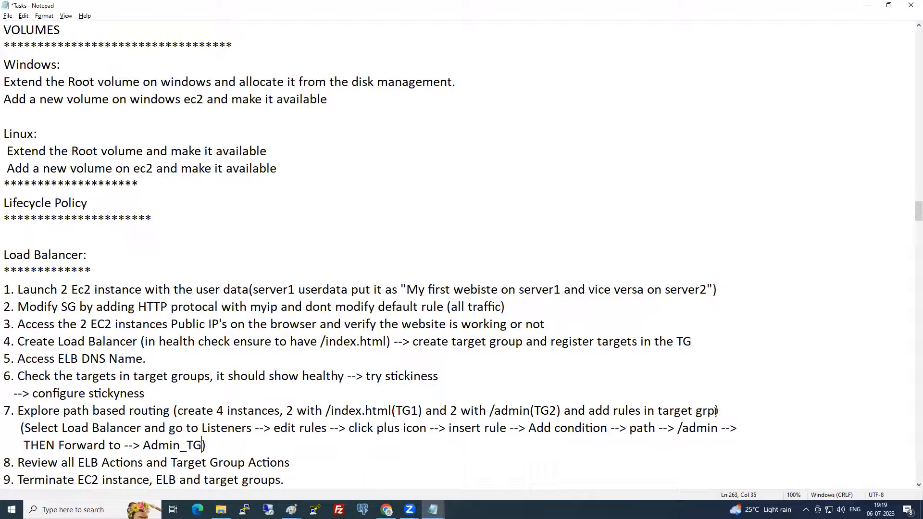
Delete the words "in target grp" from the end of task 7, keeping the closing bracket
{"action": "left_click_drag", "start_coordinate": [715, 411], "coordinate": [646, 412]}
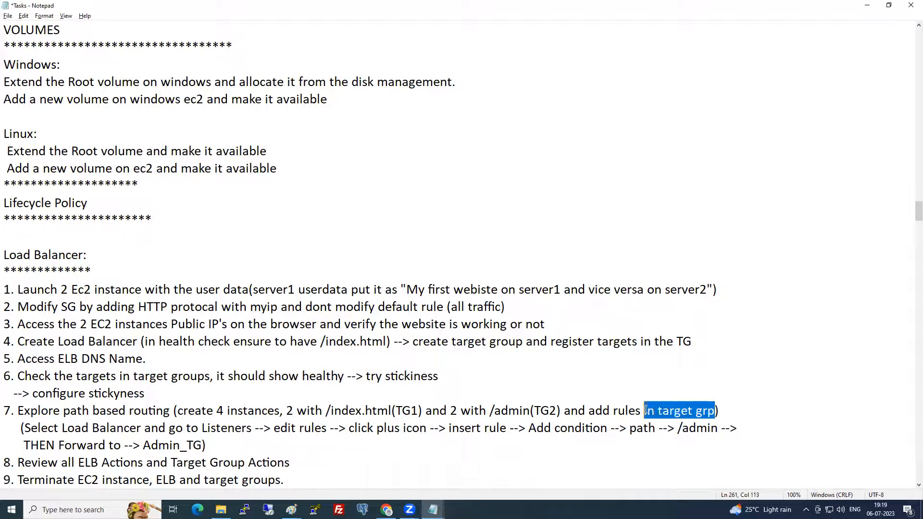
{"action": "key", "text": "Delete"}
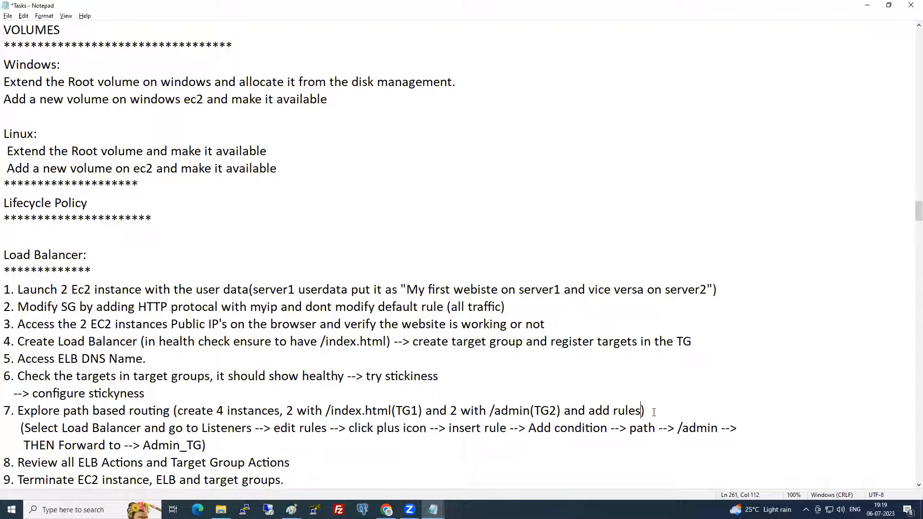
{"action": "scroll", "coordinate": [381, 390], "scroll_direction": "down", "scroll_amount": 1}
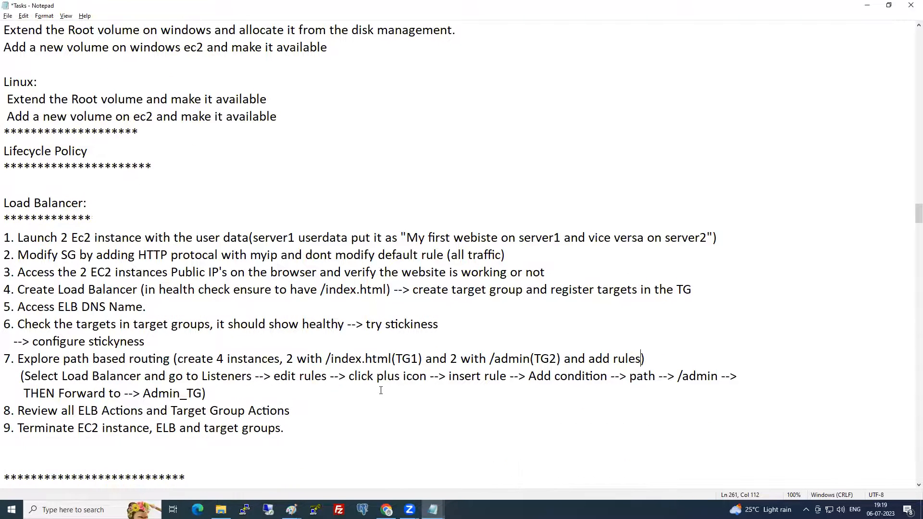
Insert a line below task 8 starting "9. Stop one EC2 instance and check the HA on"
{"action": "left_click", "coordinate": [309, 413]}
{"action": "key", "text": "Return"}
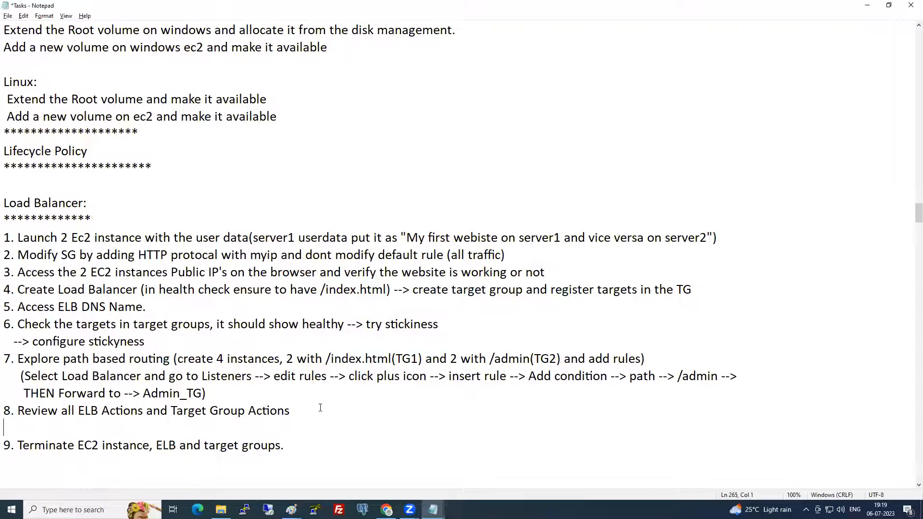
{"action": "type", "text": "9. Stop one EC2 inat"}
{"action": "key", "text": "BackSpace"}
{"action": "key", "text": "BackSpace"}
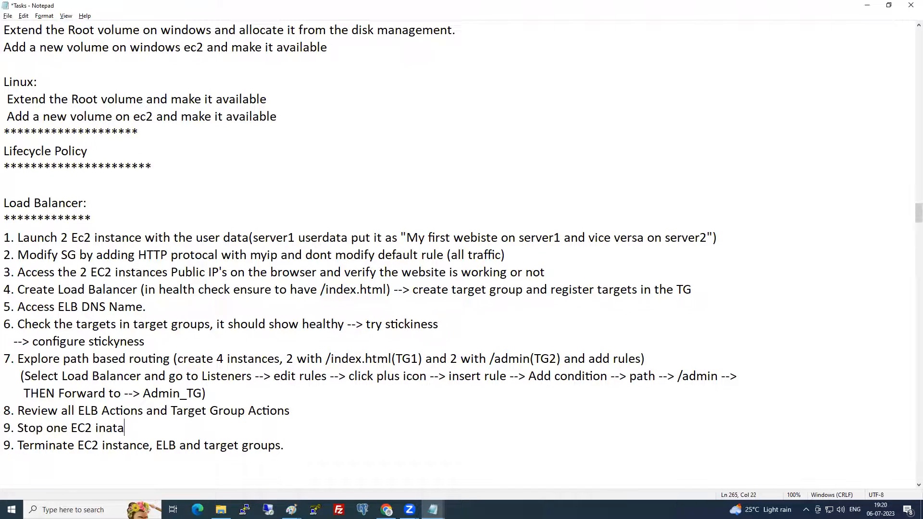
{"action": "type", "text": "stance and che"}
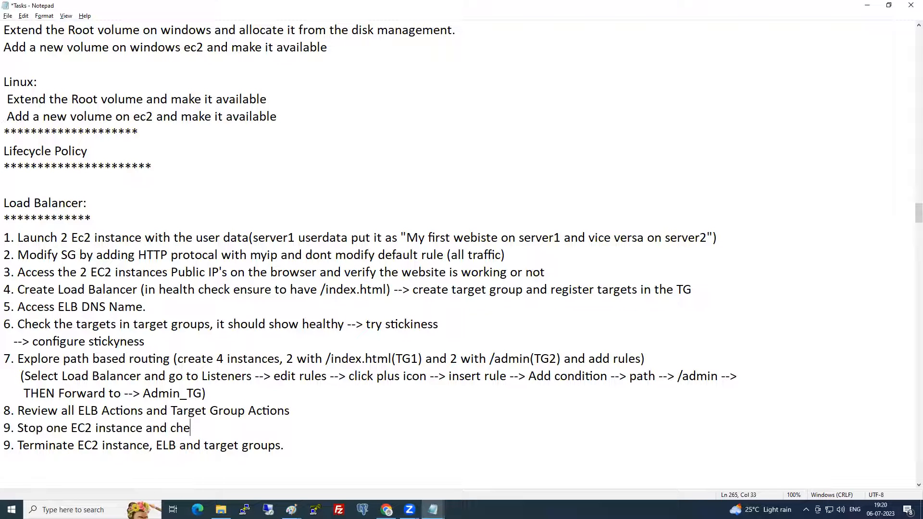
{"action": "type", "text": "ck the HA on"}
{"action": "type", "text": "EC"}
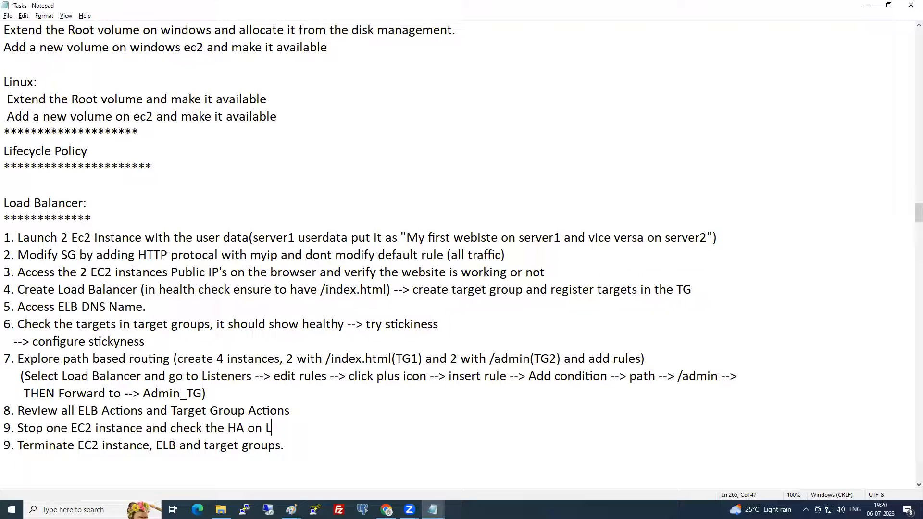
Replace the new task's ending so it reads "9. Stop one EC2 instance and access ELB (It should work)"
{"action": "key", "text": "BackSpace"}
{"action": "key", "text": "BackSpace"}
{"action": "key", "text": "BackSpace"}
{"action": "key", "text": "BackSpace"}
{"action": "key", "text": "BackSpace"}
{"action": "key", "text": "BackSpace"}
{"action": "key", "text": "BackSpace"}
{"action": "key", "text": "BackSpace"}
{"action": "key", "text": "BackSpace"}
{"action": "key", "text": "BackSpace"}
{"action": "key", "text": "BackSpace"}
{"action": "key", "text": "BackSpace"}
{"action": "key", "text": "BackSpace"}
{"action": "key", "text": "BackSpace"}
{"action": "key", "text": "BackSpace"}
{"action": "key", "text": "BackSpace"}
{"action": "key", "text": "BackSpace"}
{"action": "key", "text": "BackSpace"}
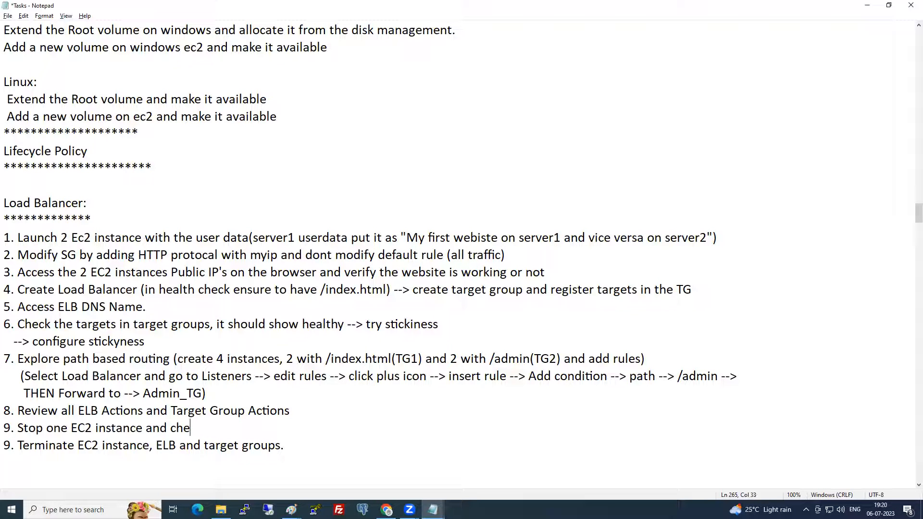
{"action": "type", "text": "access ELB (It sho)"}
{"action": "key", "text": "Left"}
{"action": "type", "text": "It shoudl"}
{"action": "key", "text": "BackSpace"}
{"action": "key", "text": "BackSpace"}
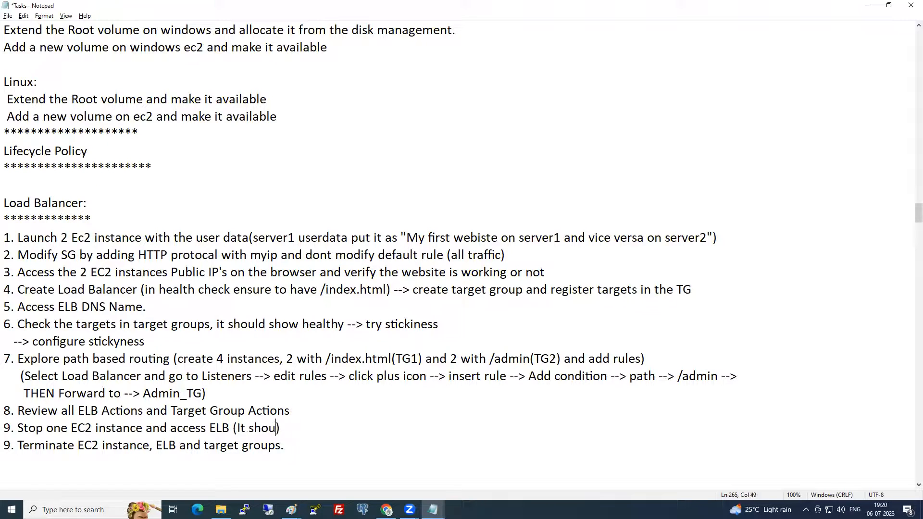
{"action": "type", "text": "ld work"}
{"action": "key", "text": "Right"}
Highlight the Load Balancer section to review its tasks, ending with the range from the heading through task 8
{"action": "left_click_drag", "start_coordinate": [331, 446], "coordinate": [375, 227]}
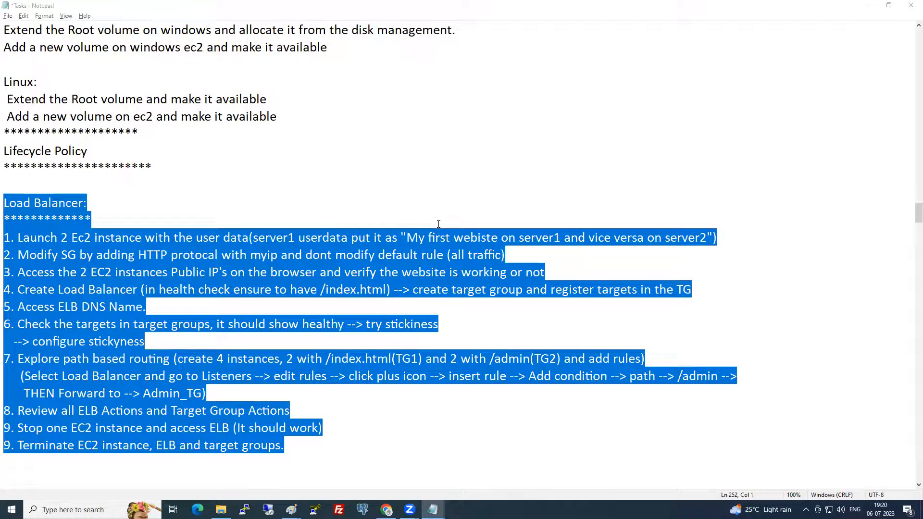
{"action": "left_click", "coordinate": [410, 376]}
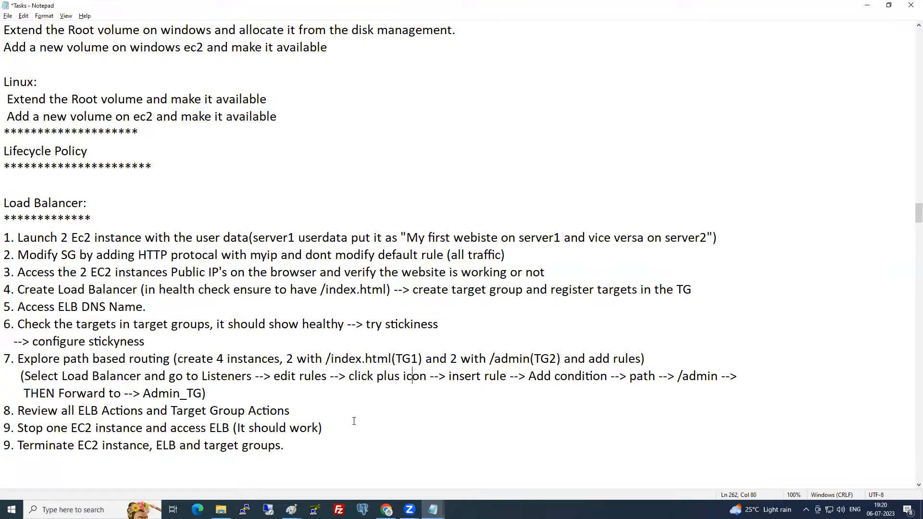
{"action": "left_click_drag", "start_coordinate": [296, 411], "coordinate": [3, 201]}
{"action": "key", "text": "alt+Tab"}
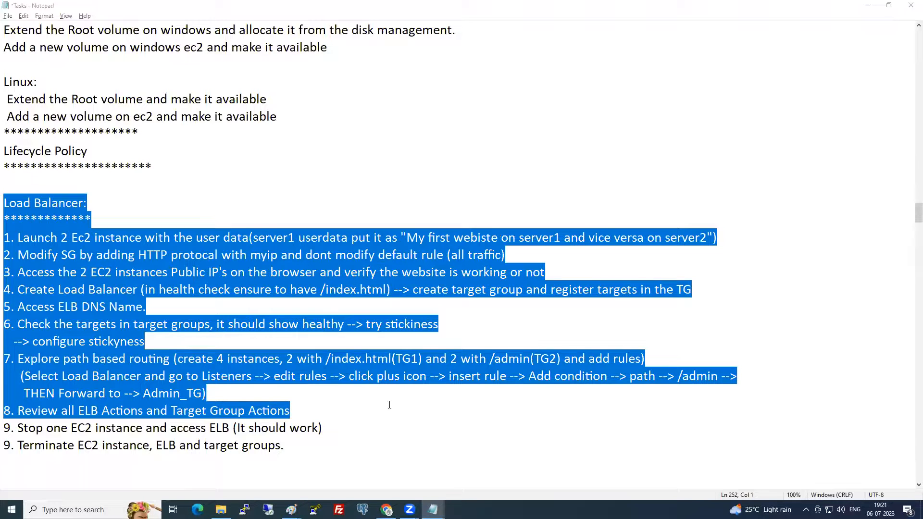
Renumber the final task, "Terminate EC2 instance, ELB and target groups.", as 10 and save the notes
{"action": "left_click_drag", "start_coordinate": [284, 446], "coordinate": [5, 428]}
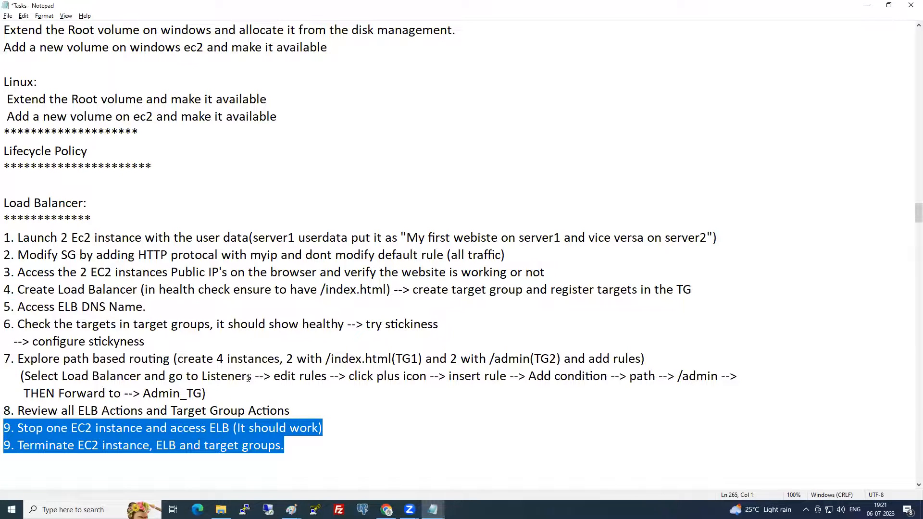
{"action": "key", "text": "alt+Tab"}
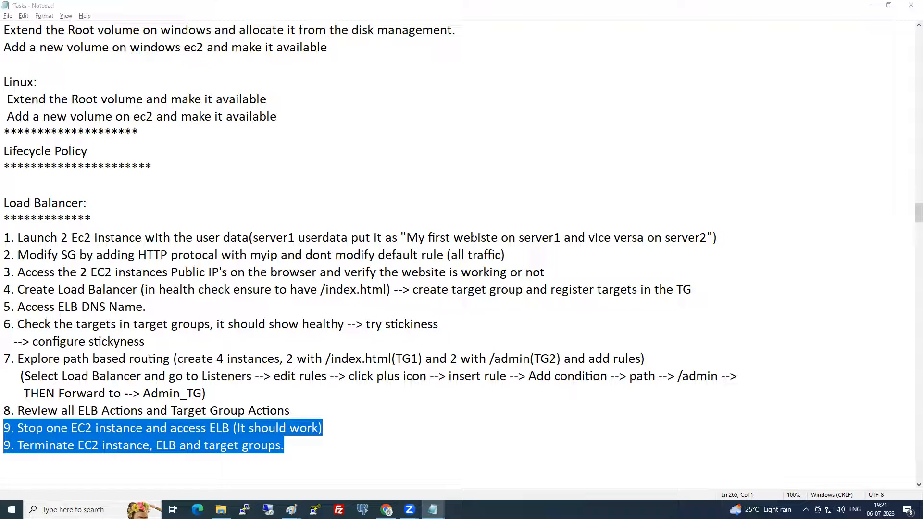
{"action": "left_click", "coordinate": [22, 462]}
{"action": "key", "text": "BackSpace"}
{"action": "type", "text": "10"}
{"action": "key", "text": "ctrl+s"}
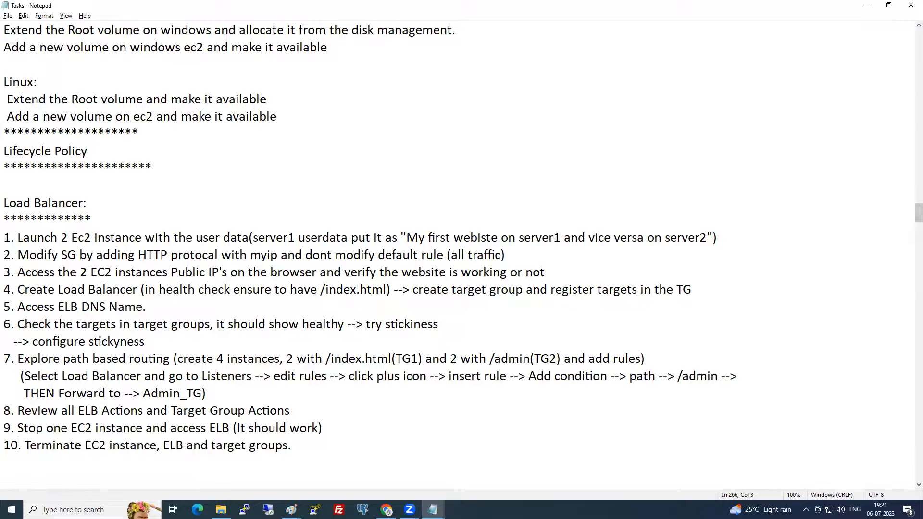
Switch to the AWS console in Chrome and terminate the EC2 instances Server1 and Server2
{"action": "left_click", "coordinate": [387, 509]}
{"action": "left_click", "coordinate": [17, 80]}
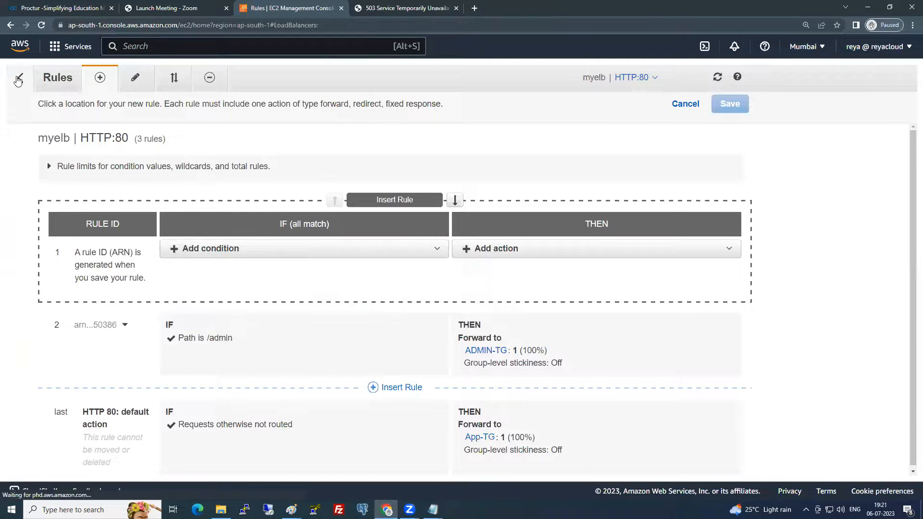
{"action": "left_click", "coordinate": [47, 192]}
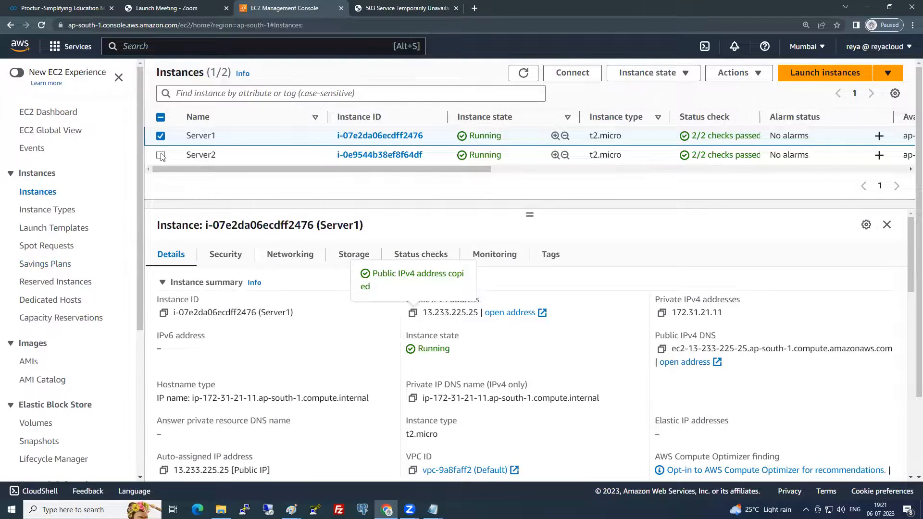
{"action": "left_click", "coordinate": [161, 155]}
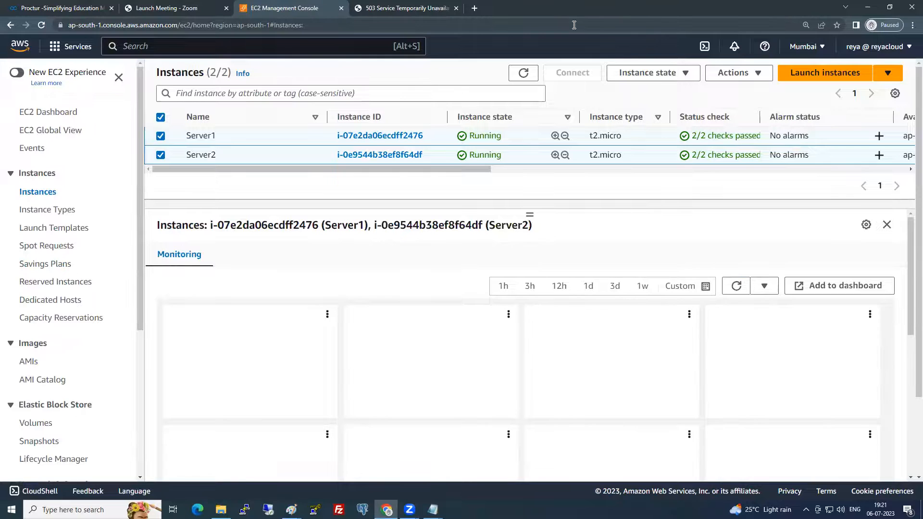
{"action": "left_click", "coordinate": [665, 72]}
{"action": "left_click", "coordinate": [655, 164]}
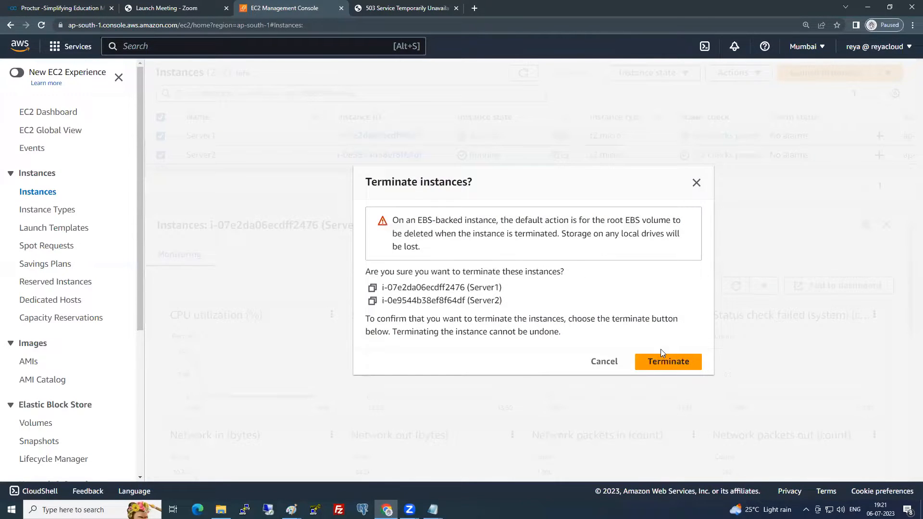
{"action": "left_click", "coordinate": [655, 358]}
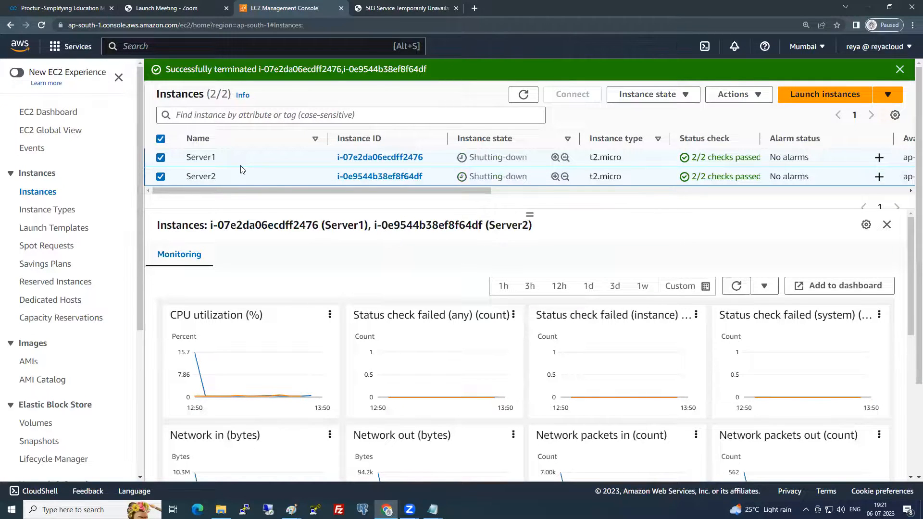
Open the list of load balancers in the EC2 console
{"action": "scroll", "coordinate": [43, 356], "scroll_direction": "down", "scroll_amount": 5}
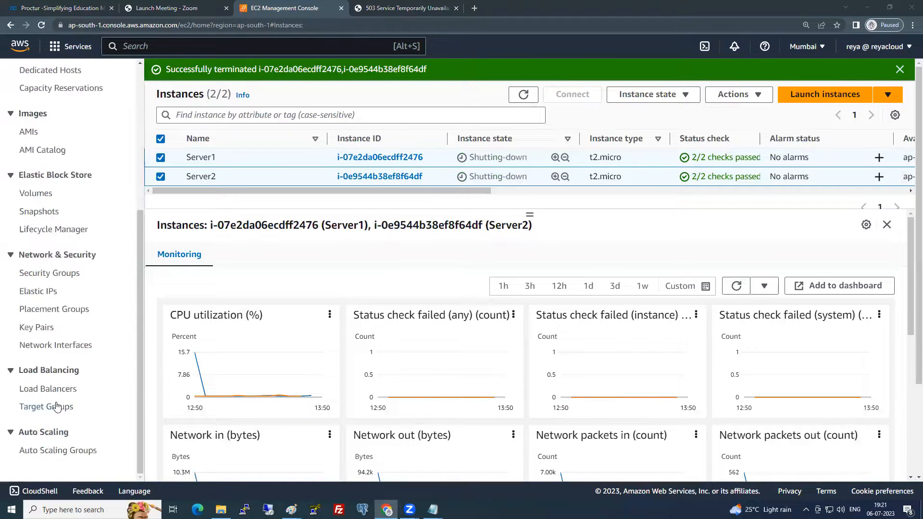
{"action": "left_click", "coordinate": [61, 390]}
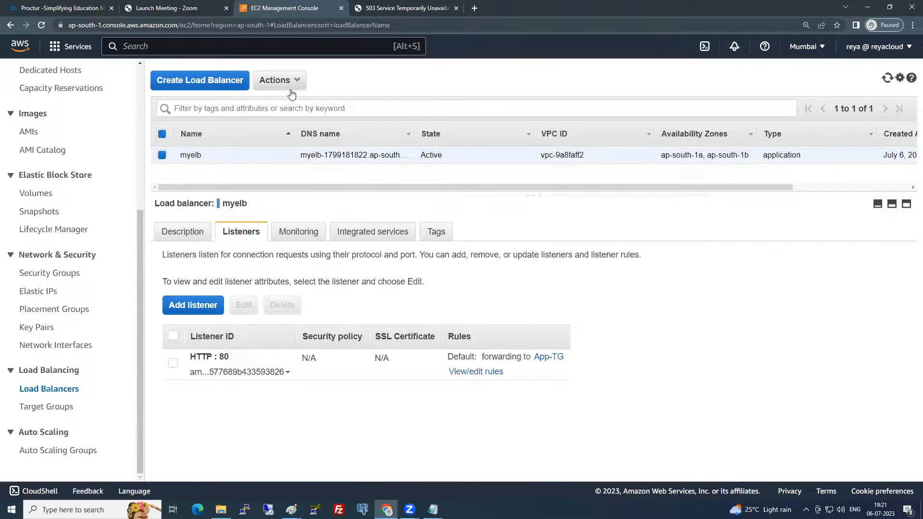
{"action": "left_click", "coordinate": [279, 81]}
{"action": "left_click", "coordinate": [284, 199]}
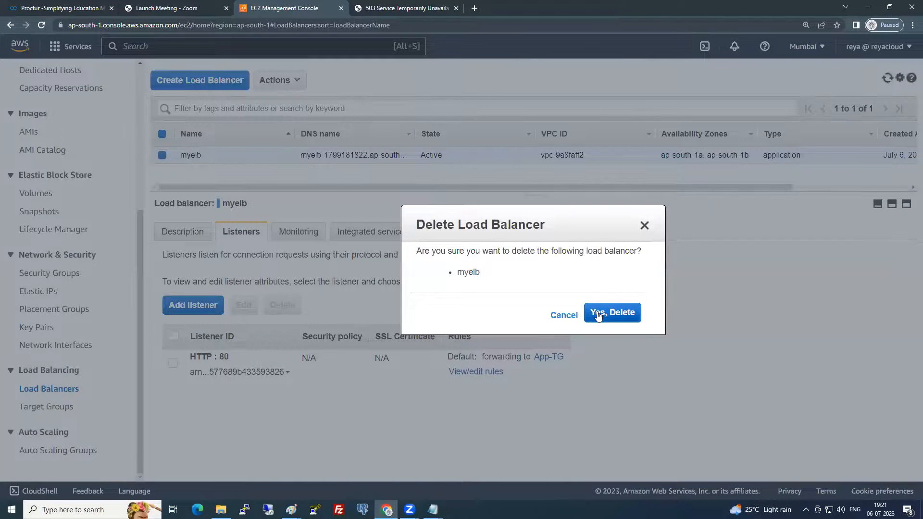
{"action": "left_click", "coordinate": [565, 318]}
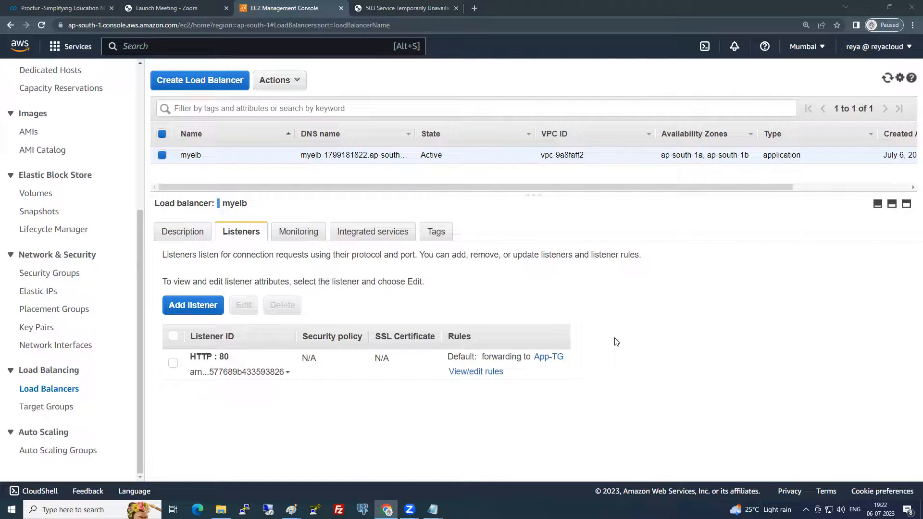
Start adding a listener to myelb with the HTTPS protocol and check the certificates offered for its default SSL certificate
{"action": "left_click", "coordinate": [191, 306]}
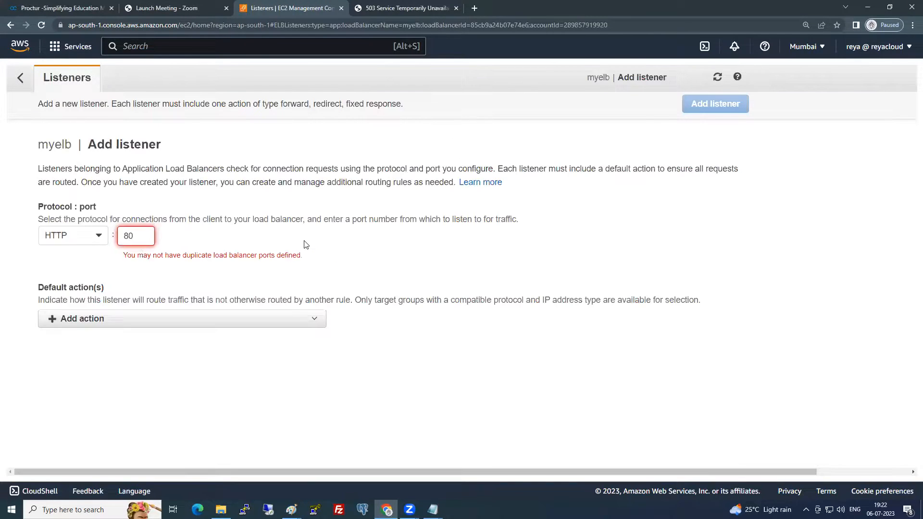
{"action": "left_click", "coordinate": [64, 236]}
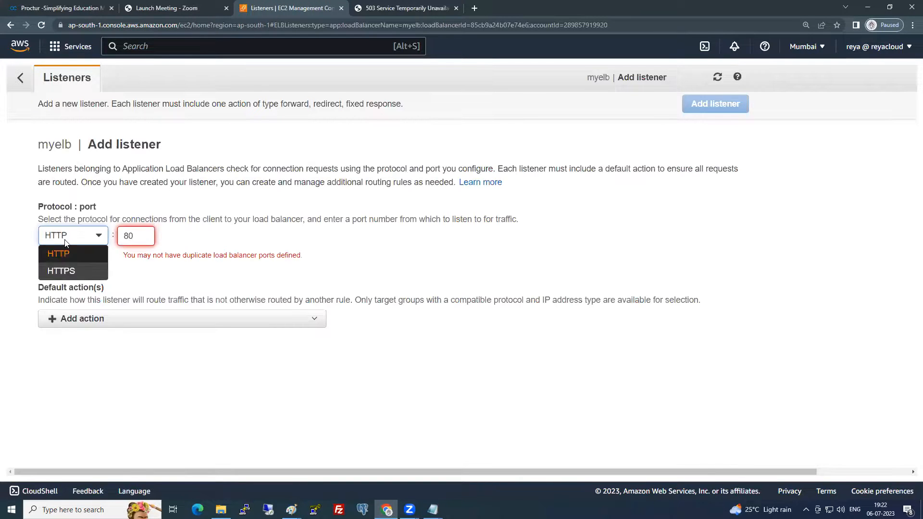
{"action": "left_click", "coordinate": [70, 270]}
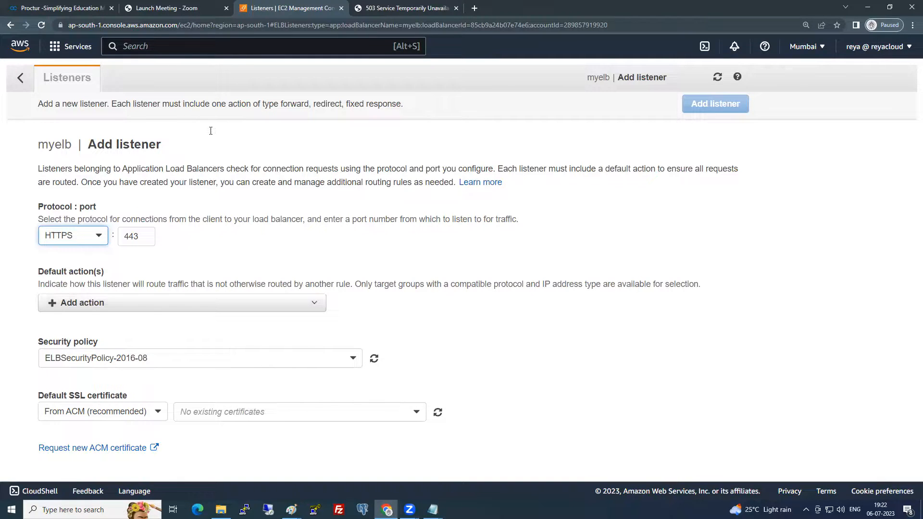
{"action": "left_click", "coordinate": [139, 413]}
{"action": "left_click", "coordinate": [236, 416]}
{"action": "left_click", "coordinate": [235, 417]}
{"action": "left_click", "coordinate": [235, 417]}
{"action": "left_click", "coordinate": [235, 417]}
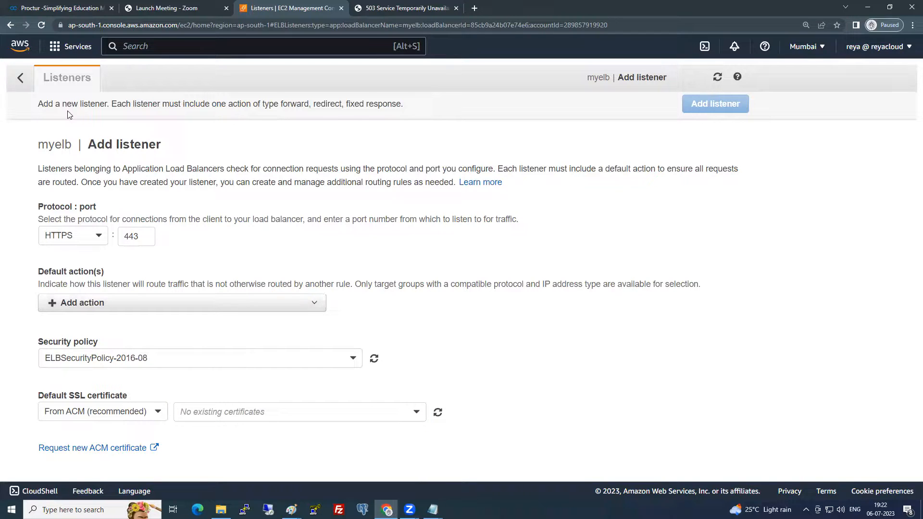
Search the AWS services for "acm" and open Certificate Manager in a new browser tab
{"action": "type", "text": "acm"}
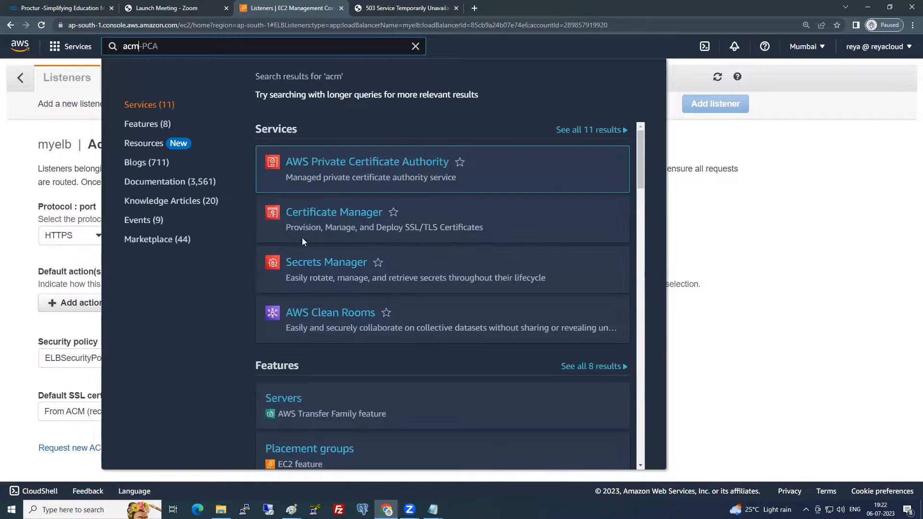
{"action": "right_click", "coordinate": [335, 216]}
{"action": "left_click", "coordinate": [360, 219]}
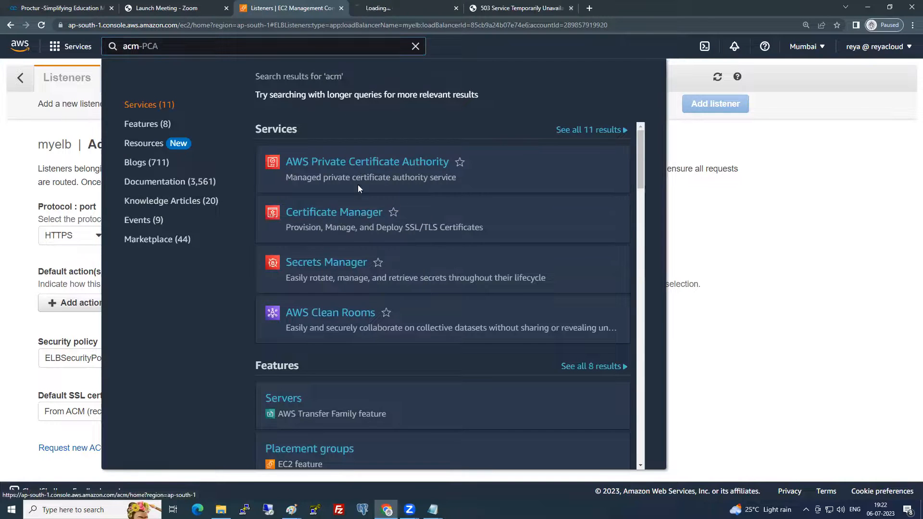
{"action": "left_click", "coordinate": [401, 4]}
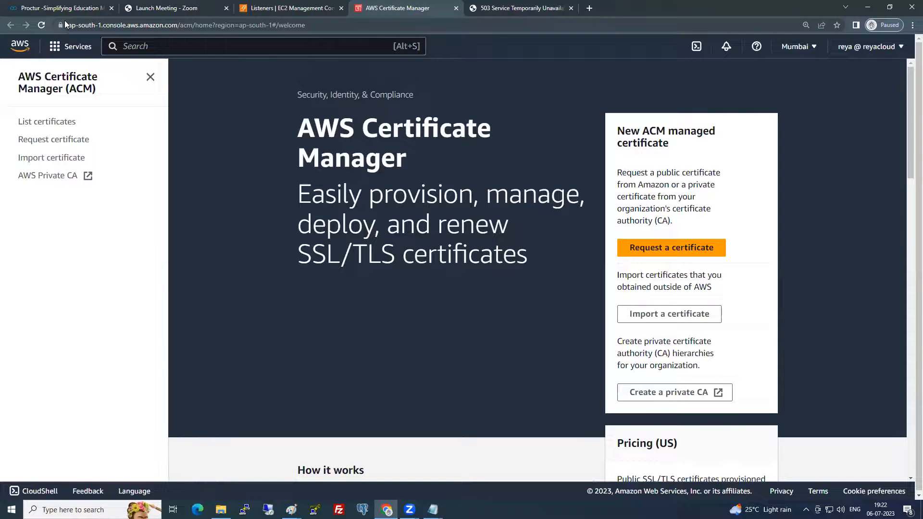
Examine the Zoom site's SSL certificate, including its common name and its SHA-256 and SHA-1 fingerprints
{"action": "left_click", "coordinate": [193, 9]}
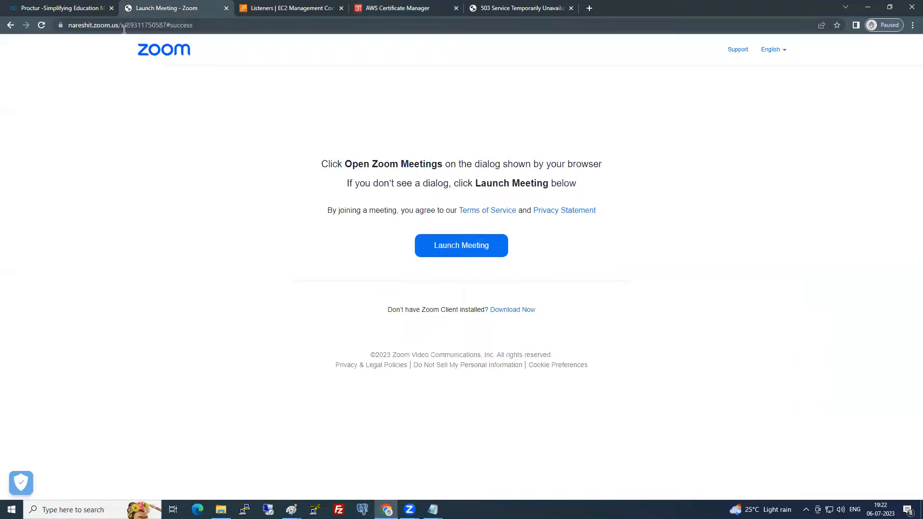
{"action": "left_click", "coordinate": [61, 25]}
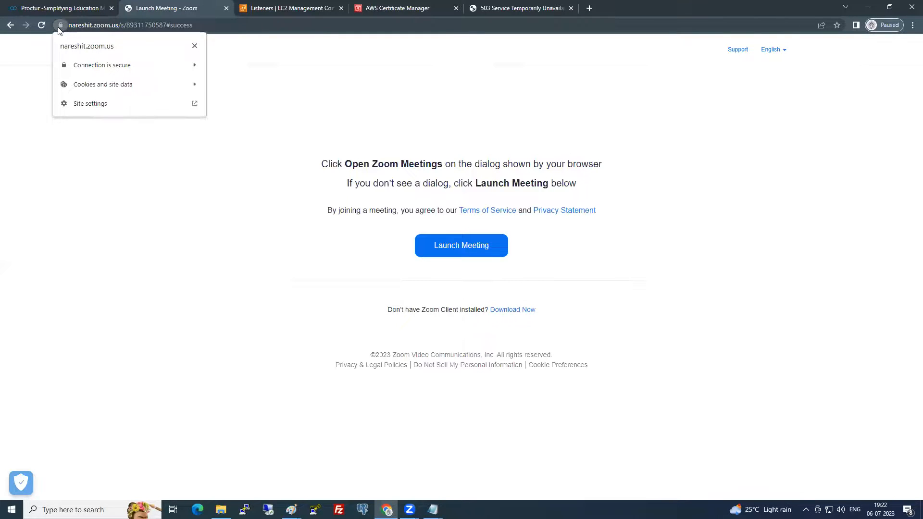
{"action": "left_click", "coordinate": [117, 68]}
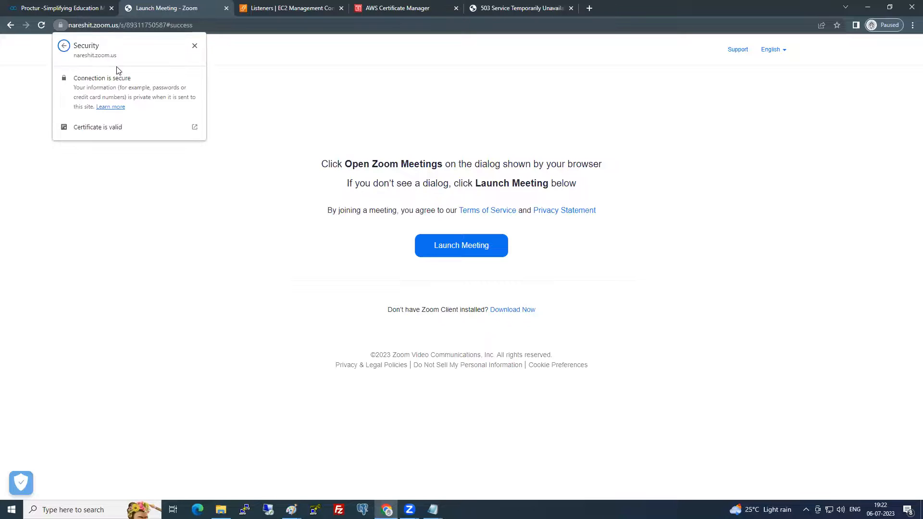
{"action": "left_click", "coordinate": [95, 129]}
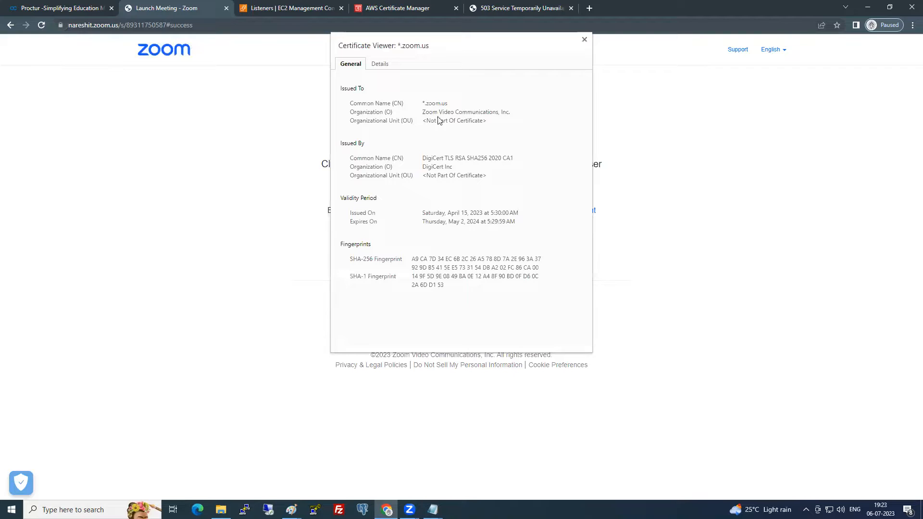
{"action": "left_click_drag", "start_coordinate": [427, 106], "coordinate": [451, 103]}
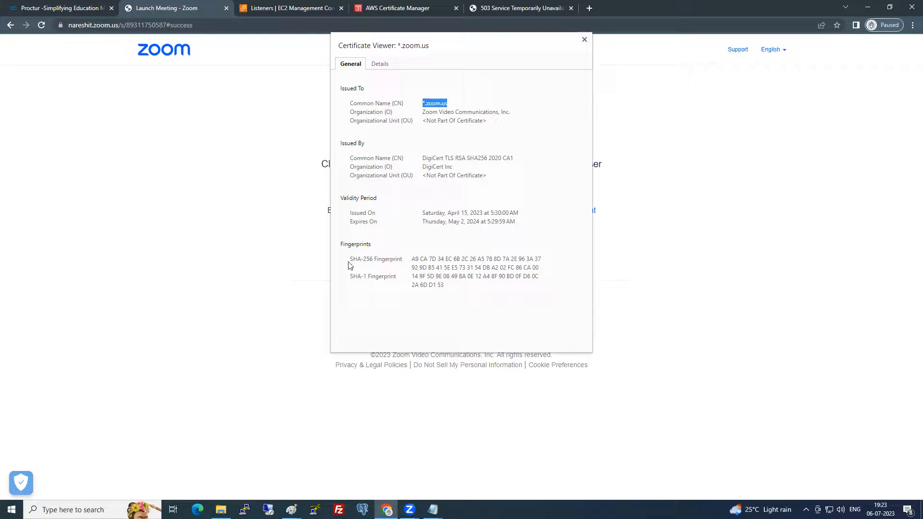
{"action": "left_click_drag", "start_coordinate": [350, 259], "coordinate": [383, 260]}
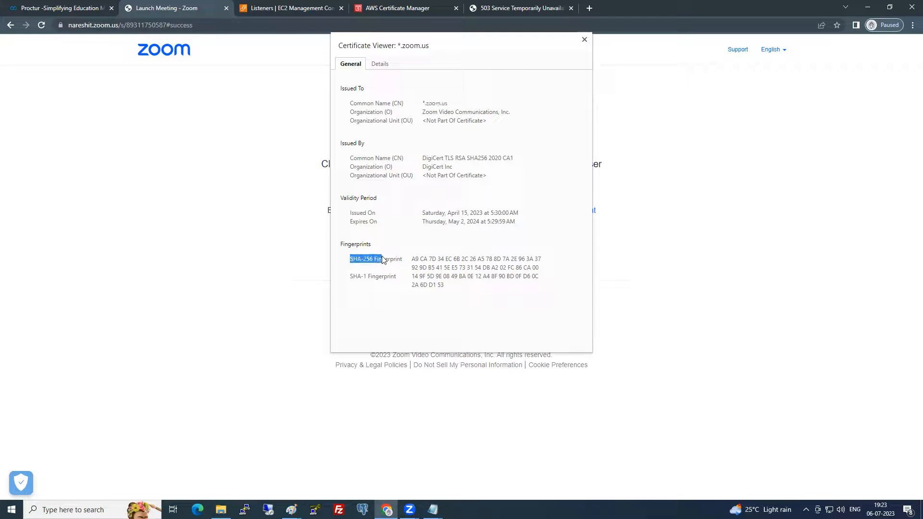
{"action": "left_click", "coordinate": [411, 267]}
{"action": "left_click_drag", "start_coordinate": [412, 267], "coordinate": [444, 293]}
{"action": "left_click", "coordinate": [456, 273]}
{"action": "left_click", "coordinate": [584, 39]}
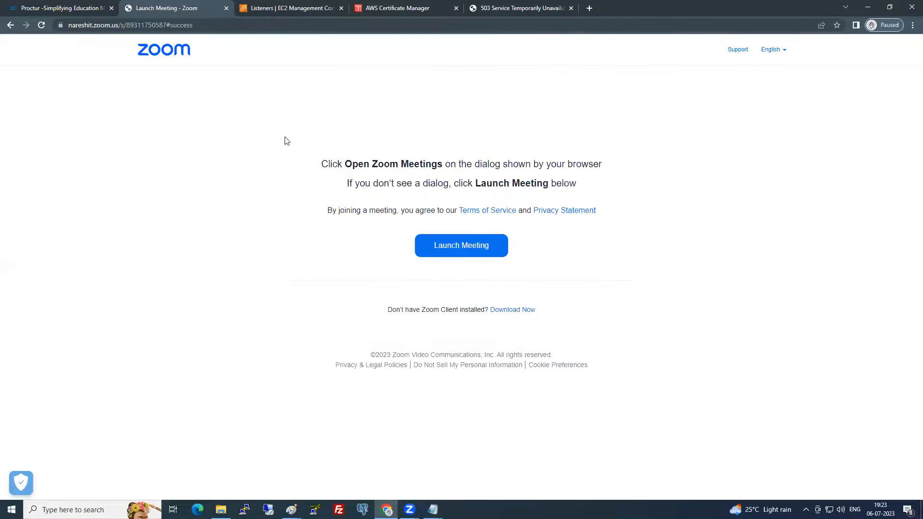
Review the Zoom page's secure connection details and highlight the subdomain in its web address
{"action": "left_click", "coordinate": [60, 25]}
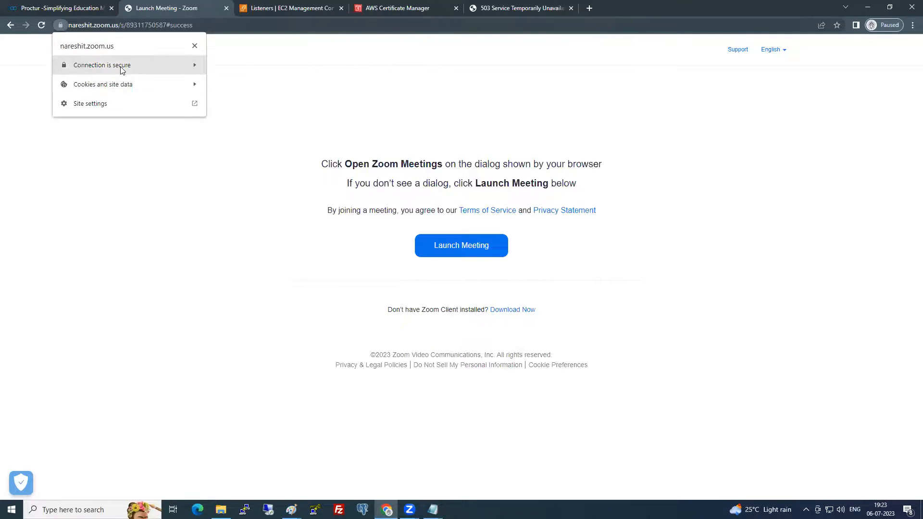
{"action": "left_click", "coordinate": [123, 66]}
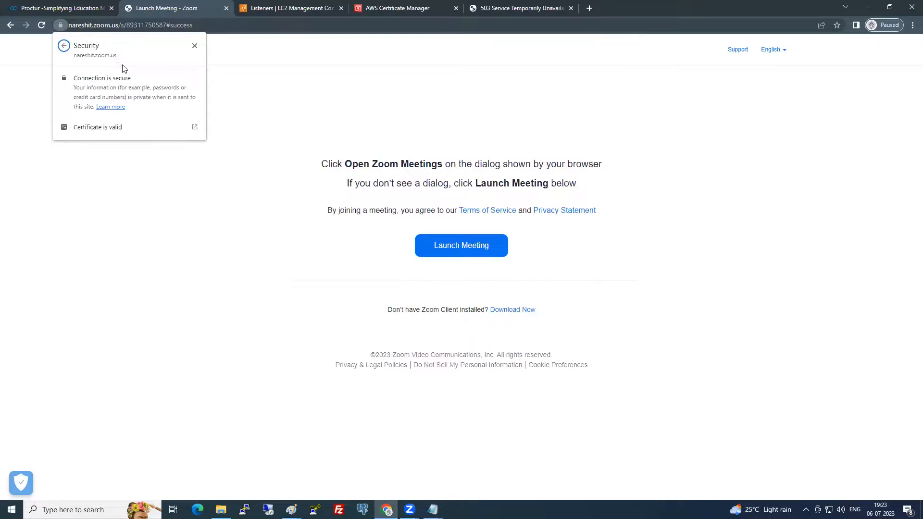
{"action": "left_click", "coordinate": [80, 27]}
{"action": "left_click", "coordinate": [73, 27]}
{"action": "mouse_move", "coordinate": [95, 27]}
{"action": "left_mouse_down"}
{"action": "mouse_move", "coordinate": [138, 24]}
{"action": "mouse_move", "coordinate": [102, 24]}
{"action": "left_mouse_up"}
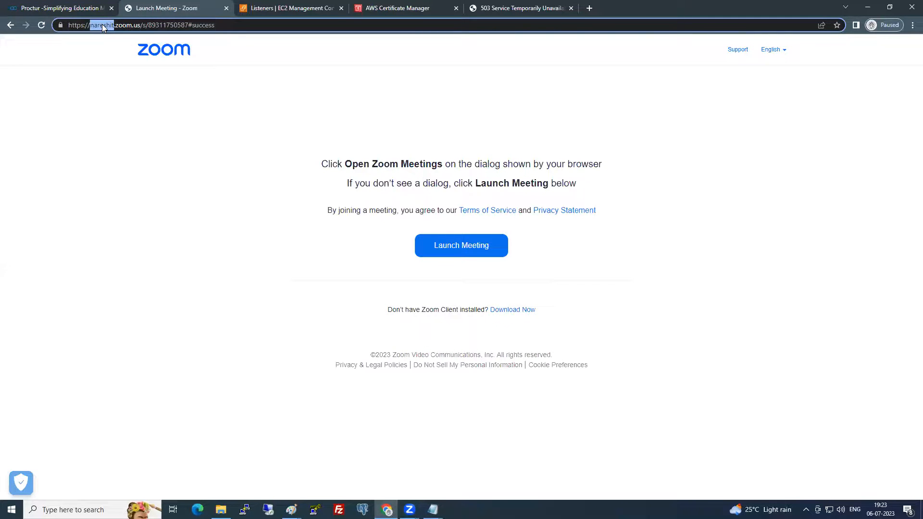
Request a public ACM certificate for the domain *.boom.com with DNS validation and the RSA 2048 key algorithm
{"action": "left_click", "coordinate": [389, 11]}
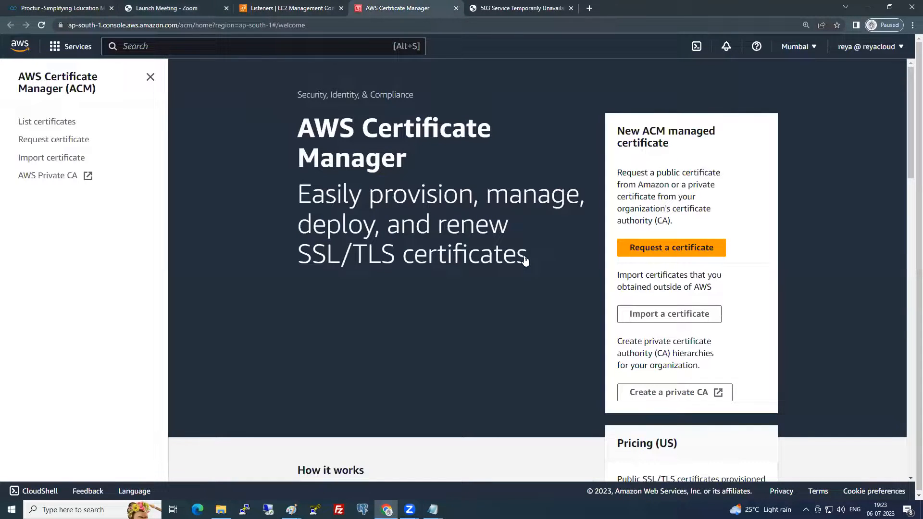
{"action": "left_click", "coordinate": [647, 248]}
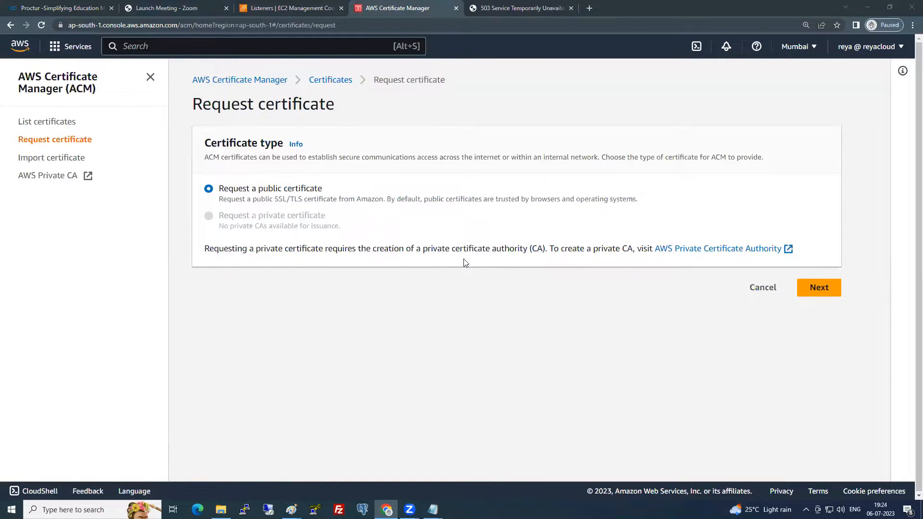
{"action": "left_click", "coordinate": [214, 188]}
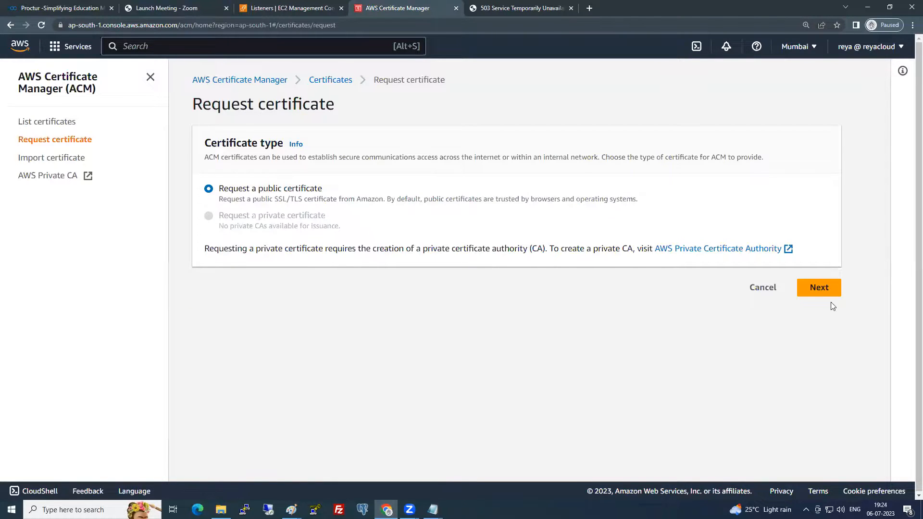
{"action": "left_click", "coordinate": [821, 289]}
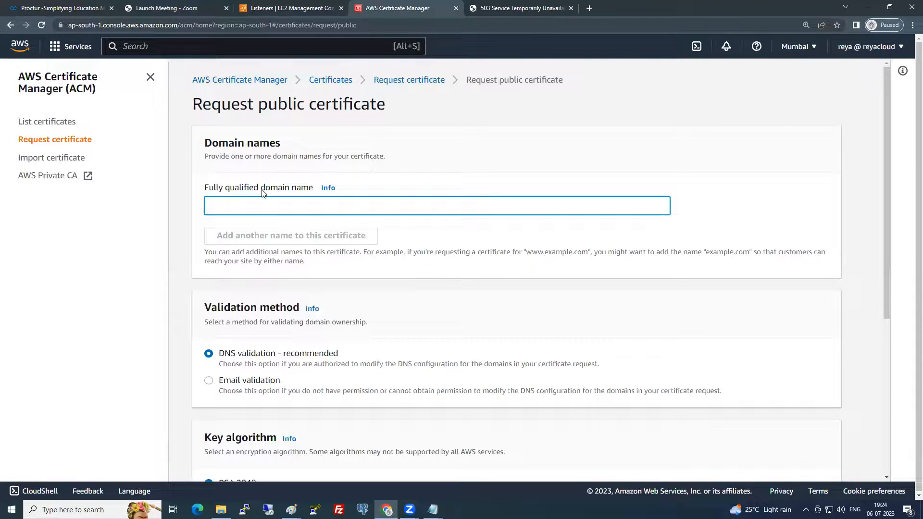
{"action": "type", "text": "*.boom.com"}
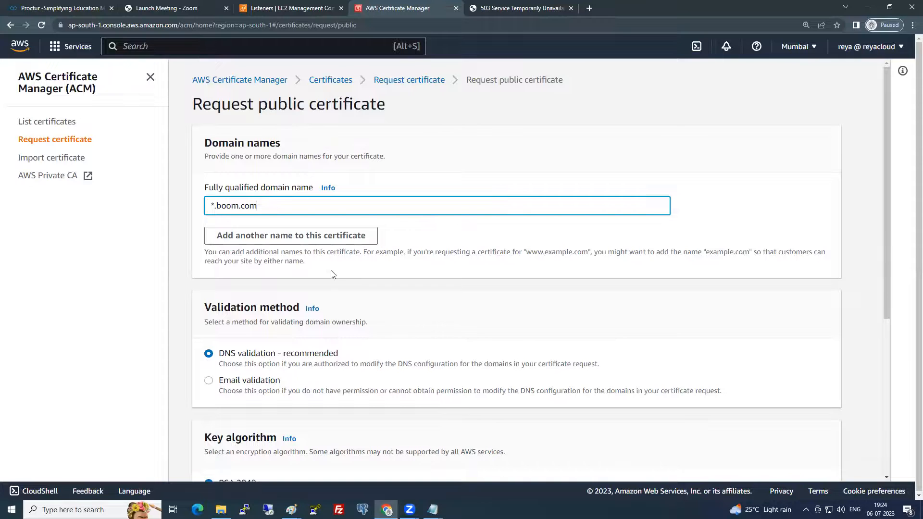
{"action": "scroll", "coordinate": [351, 268], "scroll_direction": "down", "scroll_amount": 1}
{"action": "scroll", "coordinate": [351, 267], "scroll_direction": "down", "scroll_amount": 4}
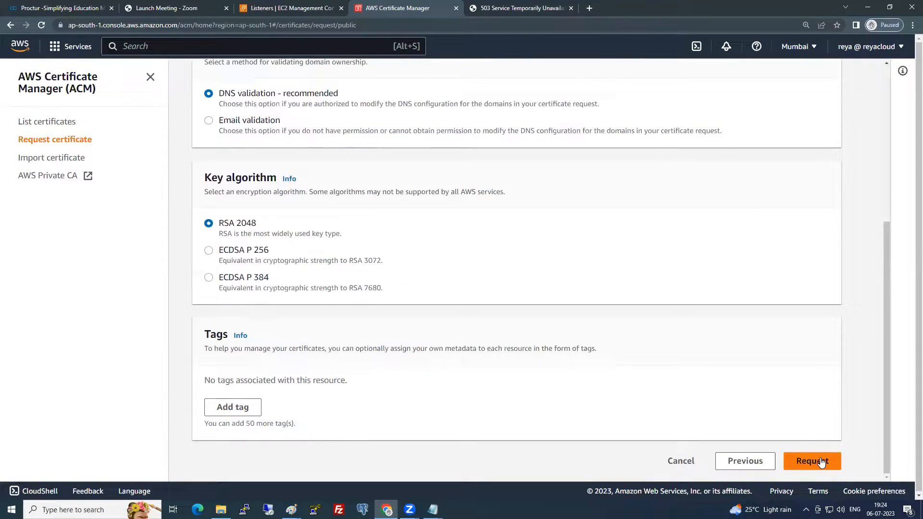
{"action": "left_click", "coordinate": [821, 462]}
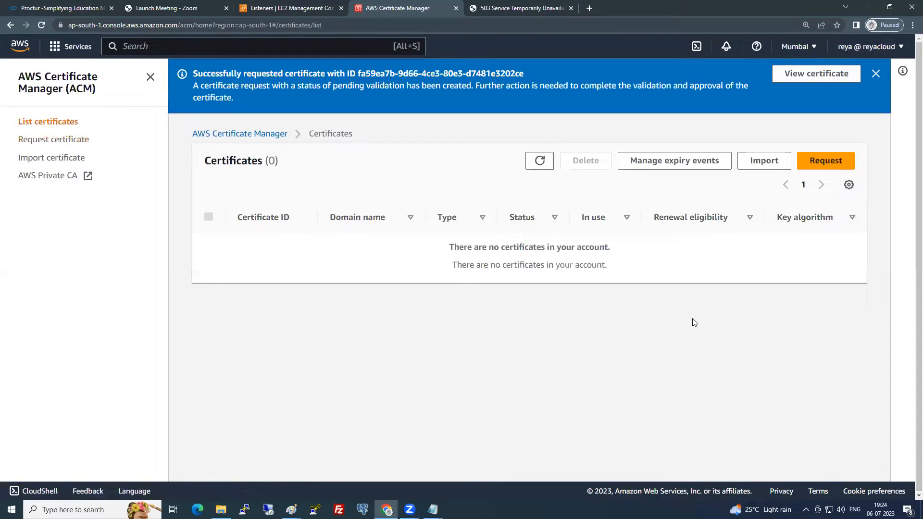
Refresh the certificates list, open the *.boom.com certificate and examine the CNAME record required for its domain validation
{"action": "left_click", "coordinate": [548, 166]}
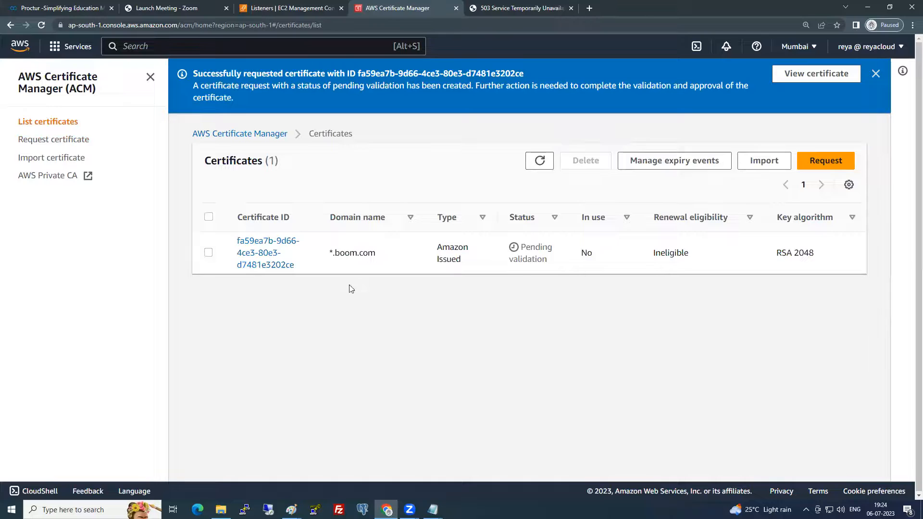
{"action": "left_click_drag", "start_coordinate": [376, 253], "coordinate": [336, 250]}
{"action": "left_click_drag", "start_coordinate": [555, 263], "coordinate": [524, 293]}
{"action": "left_click", "coordinate": [465, 295]}
{"action": "left_click", "coordinate": [259, 260]}
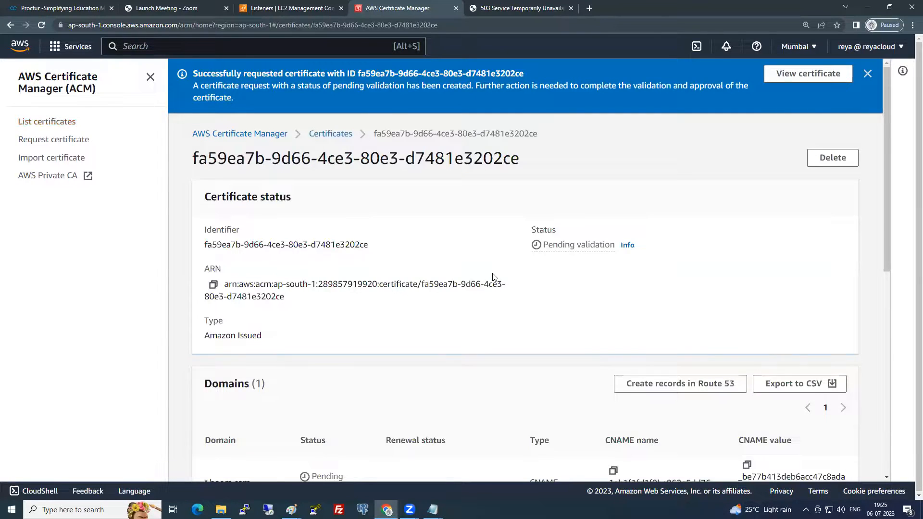
{"action": "scroll", "coordinate": [494, 282], "scroll_direction": "down", "scroll_amount": 4}
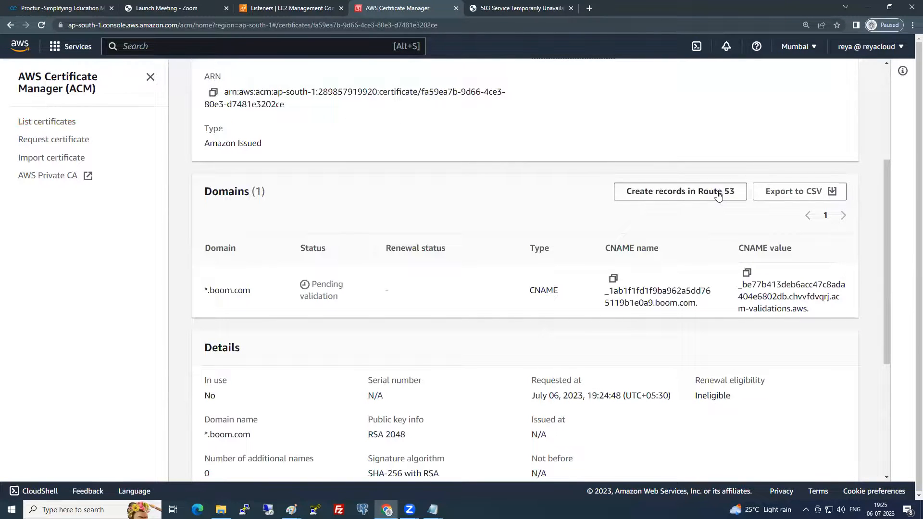
{"action": "left_click_drag", "start_coordinate": [505, 287], "coordinate": [807, 306]}
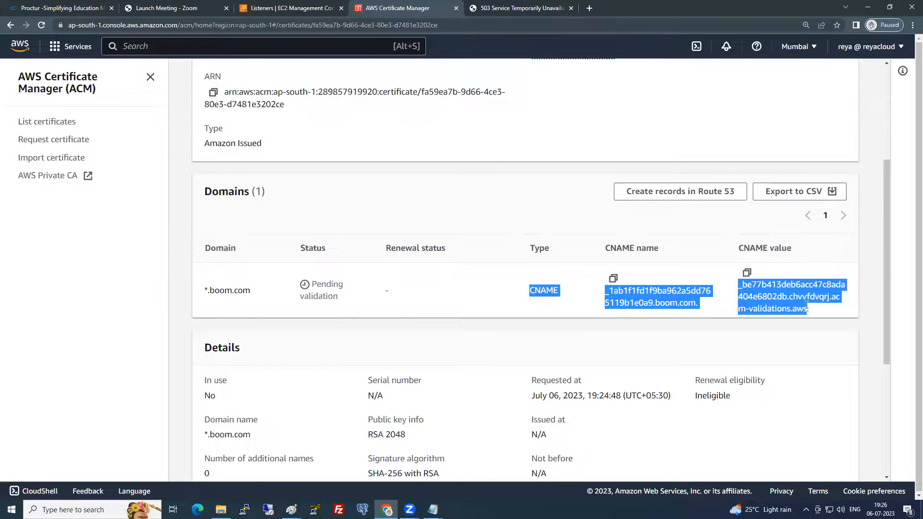
Switch to the Scripts file in Notepad and add the line "Go to ACM Service" above the bash script
{"action": "key", "text": "alt+Tab"}
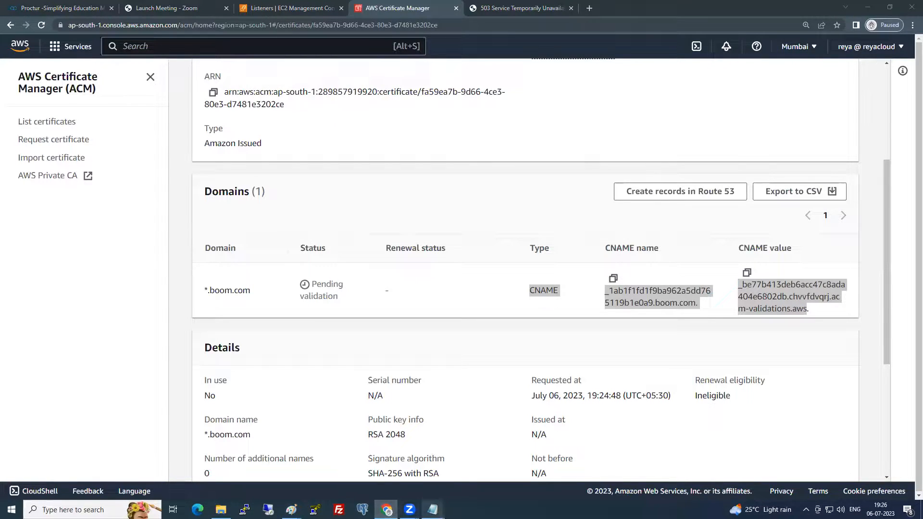
{"action": "mouse_move", "coordinate": [433, 509]}
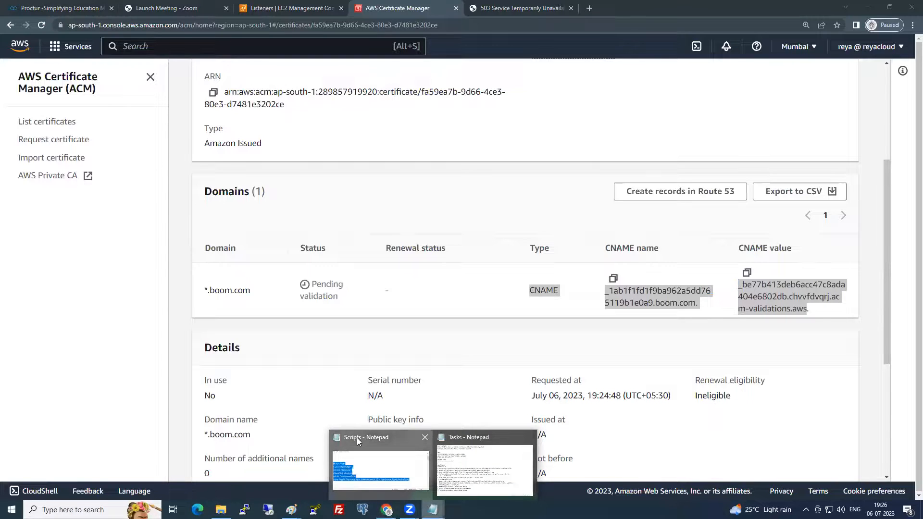
{"action": "left_click", "coordinate": [363, 459]}
{"action": "left_click", "coordinate": [259, 203]}
{"action": "type", "text": "Go to ACc"}
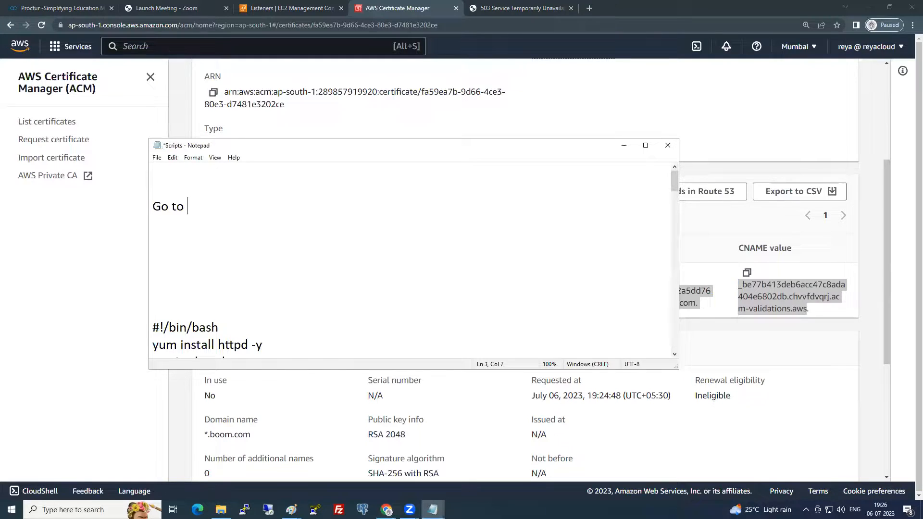
{"action": "key", "text": "BackSpace"}
{"action": "type", "text": "M Service"}
{"action": "key", "text": "Return"}
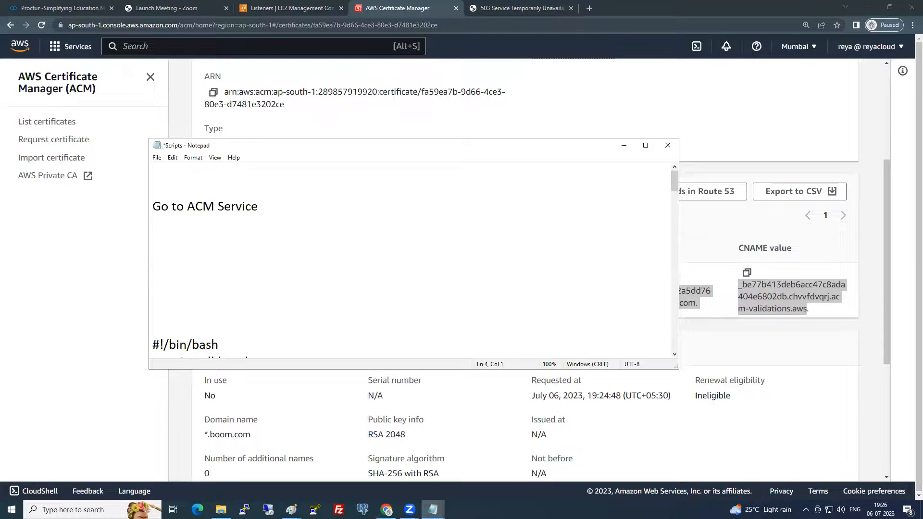
Bring up the ACM welcome page and add "Click on Request Certificate" as the second line of the notes
{"action": "left_click", "coordinate": [73, 83]}
{"action": "key", "text": "alt+Tab"}
{"action": "type", "text": "Click o"}
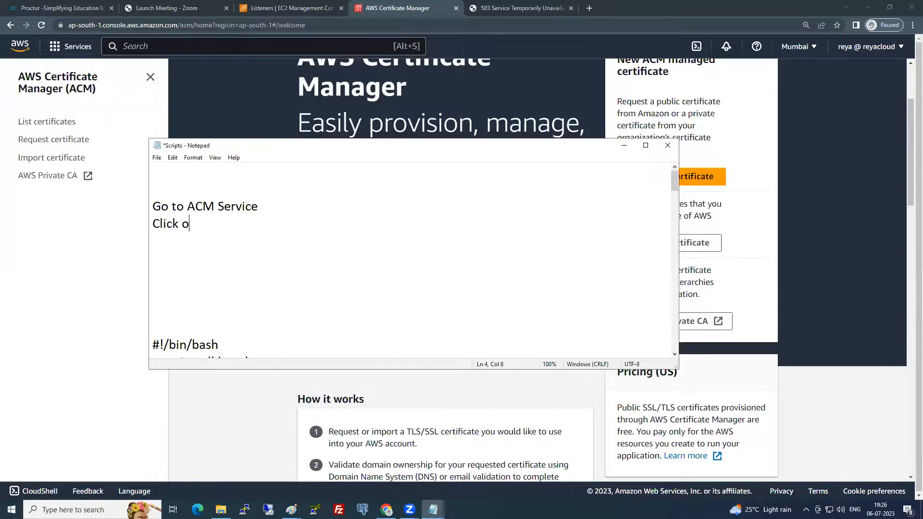
{"action": "type", "text": "n Request Certificate"}
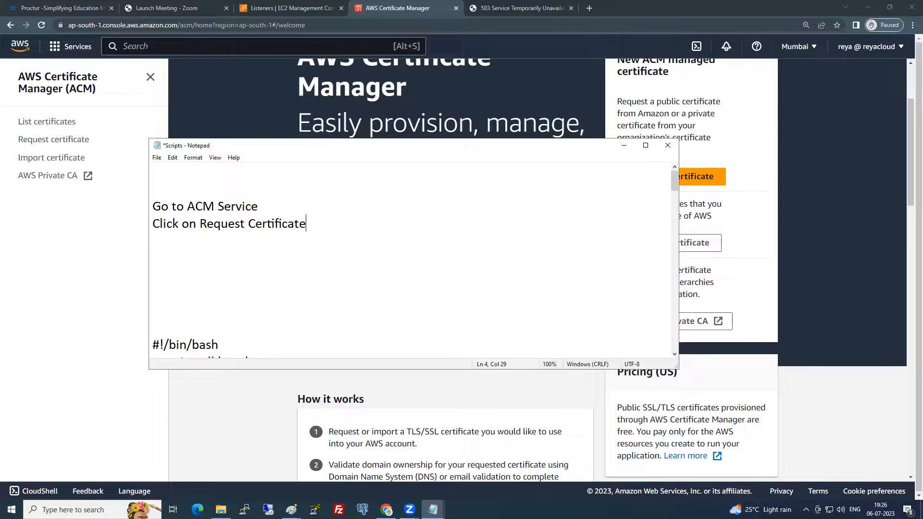
Start another certificate request for reference and add the note line "Select Request a Public Certificate"
{"action": "left_click", "coordinate": [718, 181]}
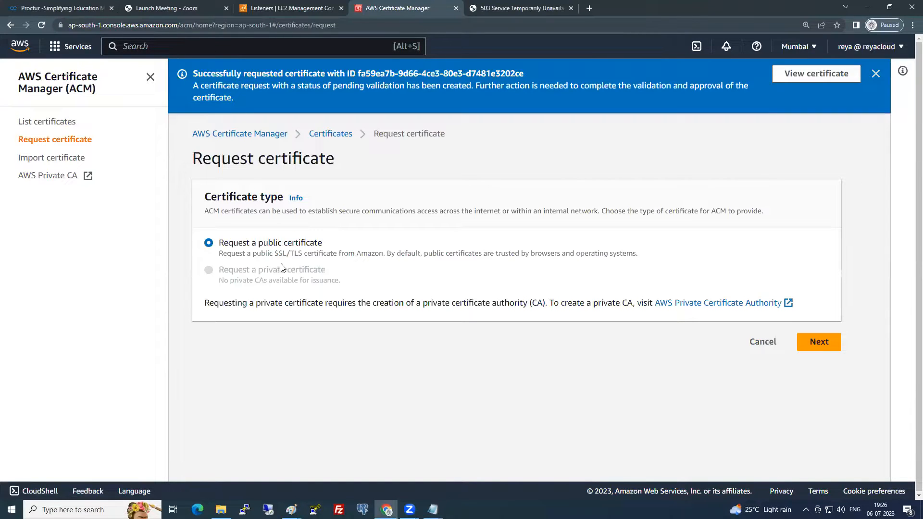
{"action": "key", "text": "alt+Tab"}
{"action": "key", "text": "Return"}
{"action": "type", "text": "Select"}
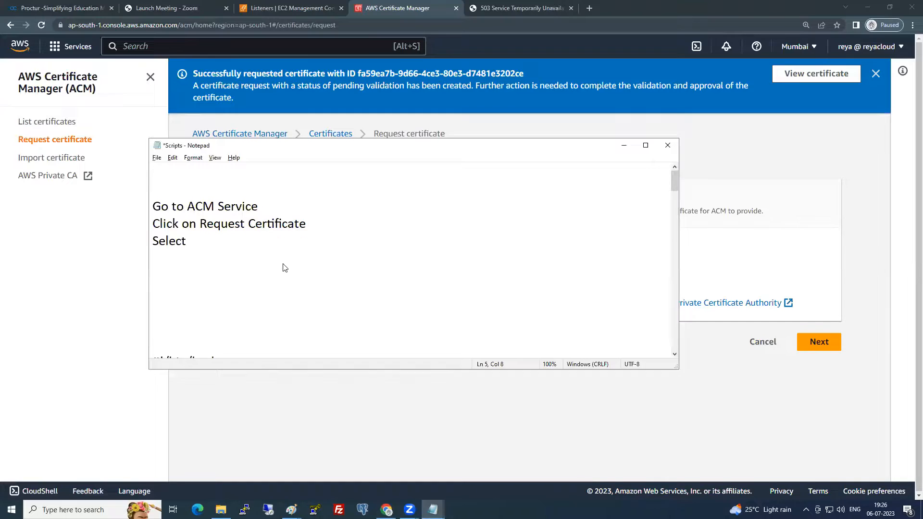
{"action": "key", "text": "alt+Tab"}
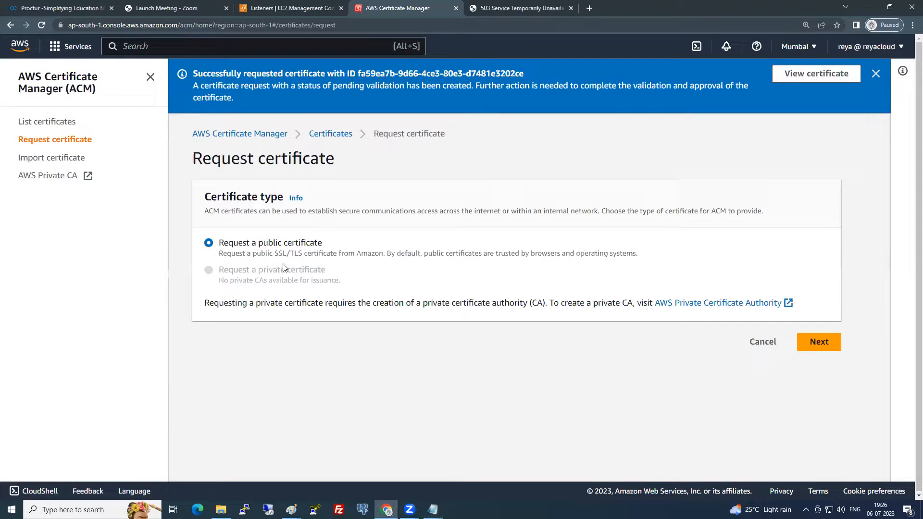
{"action": "key", "text": "alt+Tab"}
{"action": "type", "text": "Reu"}
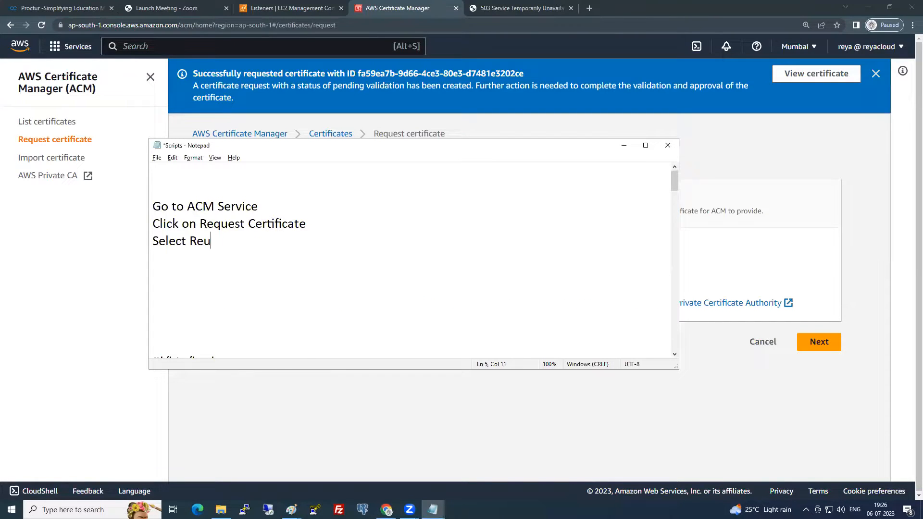
{"action": "type", "text": "est and"}
{"action": "key", "text": "BackSpace"}
{"action": "key", "text": "BackSpace"}
{"action": "key", "text": "BackSpace"}
{"action": "key", "text": "BackSpace"}
{"action": "key", "text": "BackSpace"}
{"action": "key", "text": "BackSpace"}
{"action": "key", "text": "BackSpace"}
{"action": "type", "text": "qu"}
{"action": "key", "text": "BackSpace"}
{"action": "key", "text": "BackSpace"}
{"action": "key", "text": "BackSpace"}
{"action": "key", "text": "BackSpace"}
{"action": "key", "text": "BackSpace"}
{"action": "key", "text": "BackSpace"}
{"action": "type", "text": "quest a Public Certitica"}
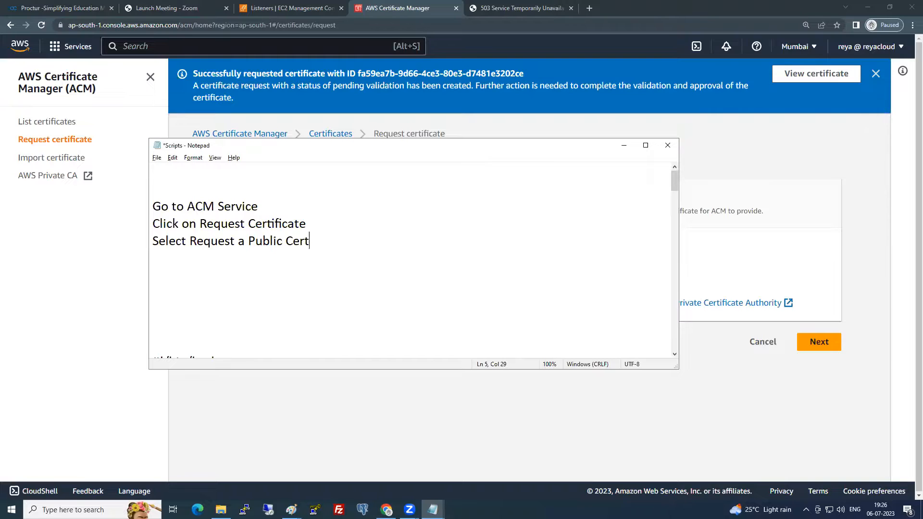
{"action": "key", "text": "BackSpace"}
{"action": "key", "text": "BackSpace"}
{"action": "key", "text": "BackSpace"}
{"action": "key", "text": "BackSpace"}
{"action": "type", "text": "ficate"}
Append "--> Next" to the public certificate note and advance the certificate request to its domain names form
{"action": "key", "text": "Return"}
{"action": "key", "text": "BackSpace"}
{"action": "type", "text": "--> Next"}
{"action": "key", "text": "Return"}
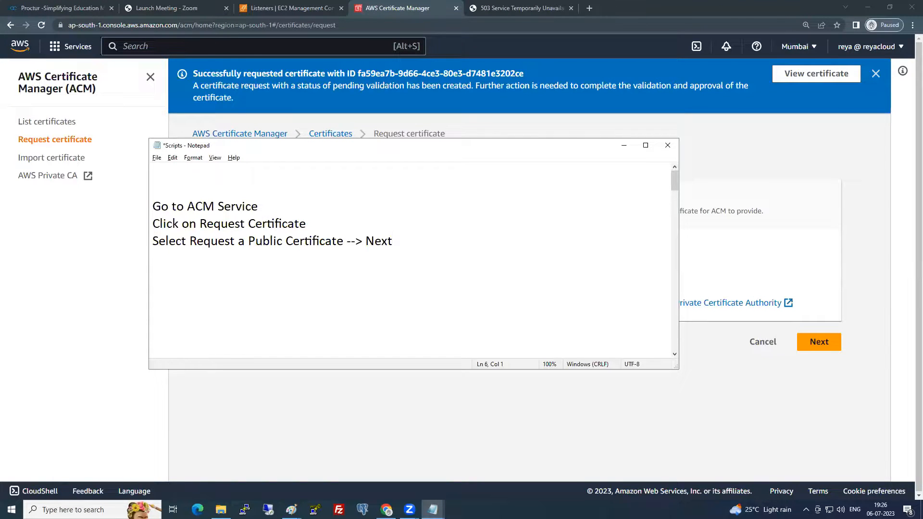
{"action": "left_click", "coordinate": [817, 347]}
{"action": "key", "text": "alt+Tab"}
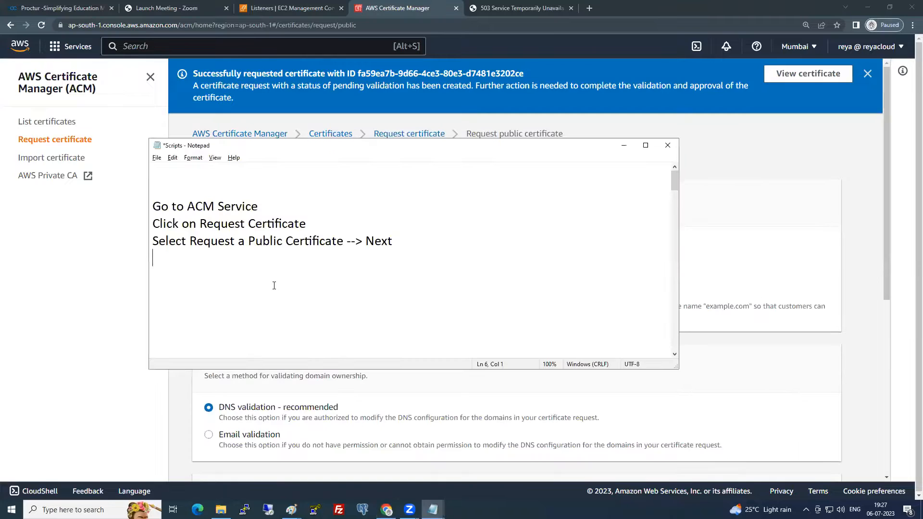
Add the note line "Provide Domain Name : Ex : *.boom.com"
{"action": "type", "text": "G"}
{"action": "key", "text": "BackSpace"}
{"action": "type", "text": "Pro"}
{"action": "type", "text": "vid"}
{"action": "key", "text": "BackSpace"}
{"action": "type", "text": "ide Domain"}
{"action": "key", "text": "BackSpace"}
{"action": "key", "text": "BackSpace"}
{"action": "type", "text": "ain Name"}
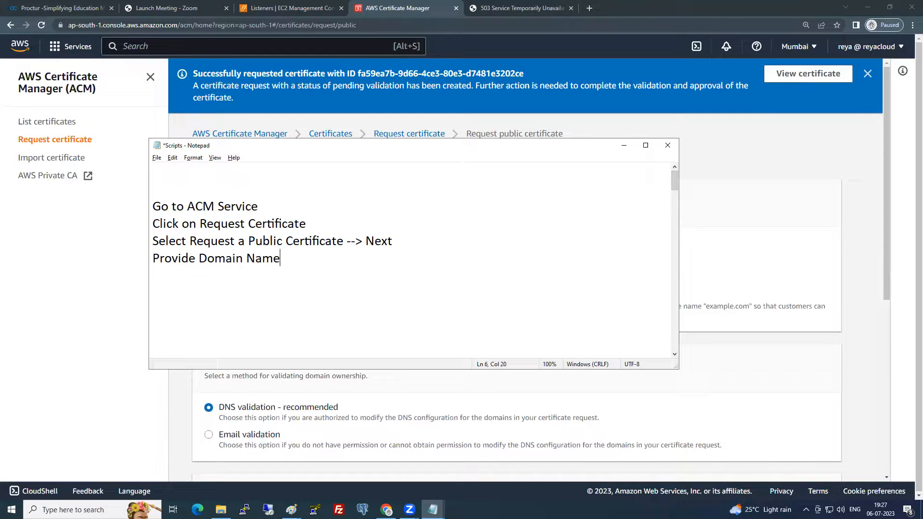
{"action": "type", "text": " : Ex : *.boom.com"}
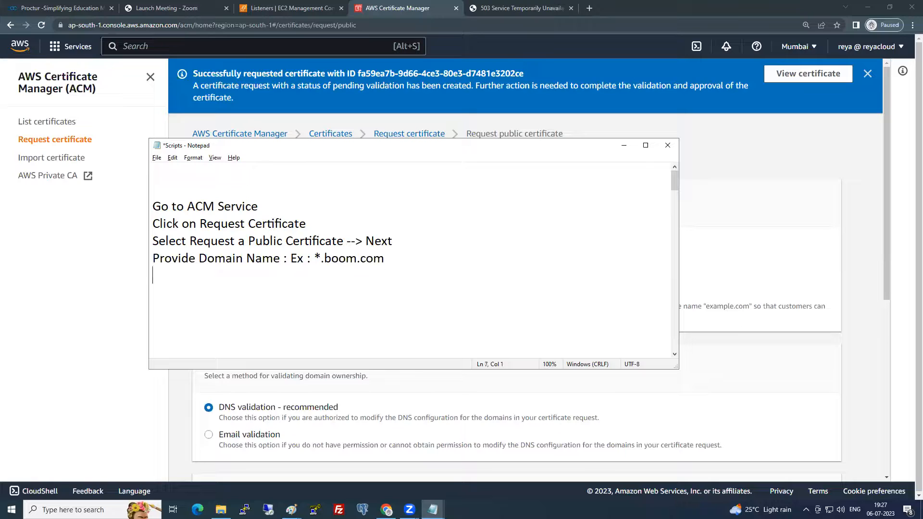
Add the note line "Click on the Certificate and Create records in R53."
{"action": "type", "text": "Clikc on"}
{"action": "key", "text": "BackSpace"}
{"action": "key", "text": "BackSpace"}
{"action": "key", "text": "BackSpace"}
{"action": "key", "text": "BackSpace"}
{"action": "key", "text": "BackSpace"}
{"action": "type", "text": "ck on the Certificate"}
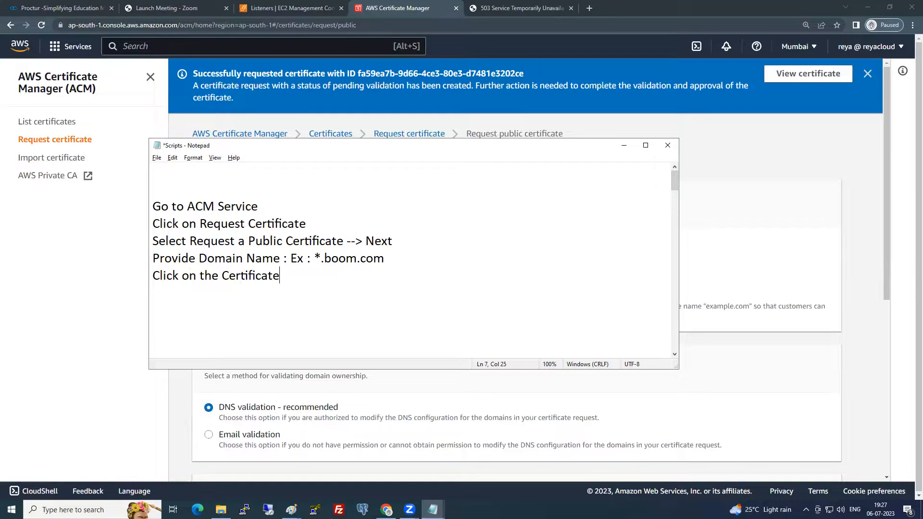
{"action": "type", "text": " and Create records in "}
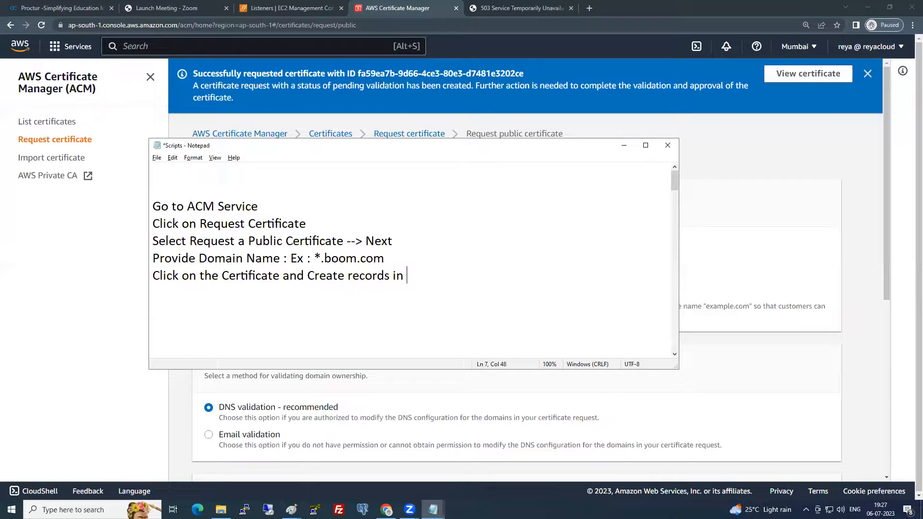
{"action": "type", "text": "R53."}
{"action": "key", "text": "BackSpace"}
Add the remark "(Make sure you purchase the domain first and then create record)" after the R53 note
{"action": "type", "text": "()"}
{"action": "key", "text": "Left"}
{"action": "type", "text": "Make sure"}
{"action": "key", "text": "Return"}
{"action": "type", "text": "you purcha"}
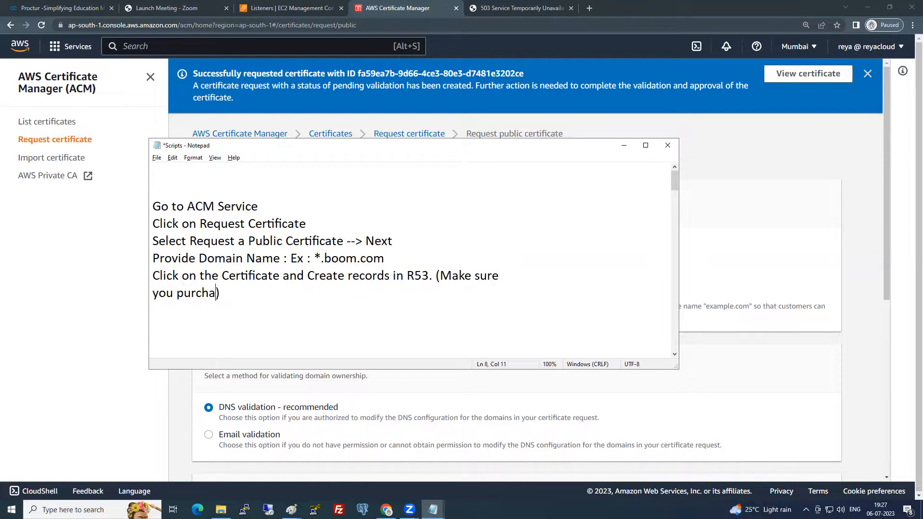
{"action": "type", "text": "se the domain "}
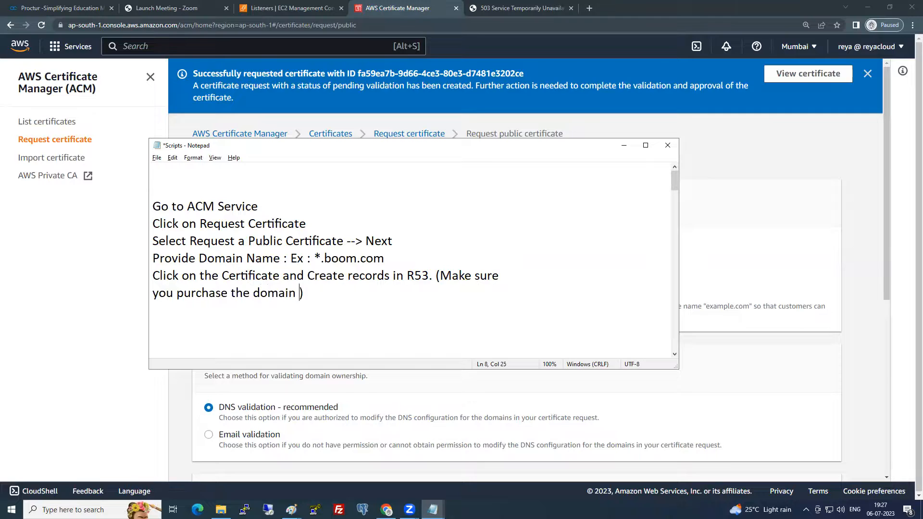
{"action": "type", "text": "first and then create record"}
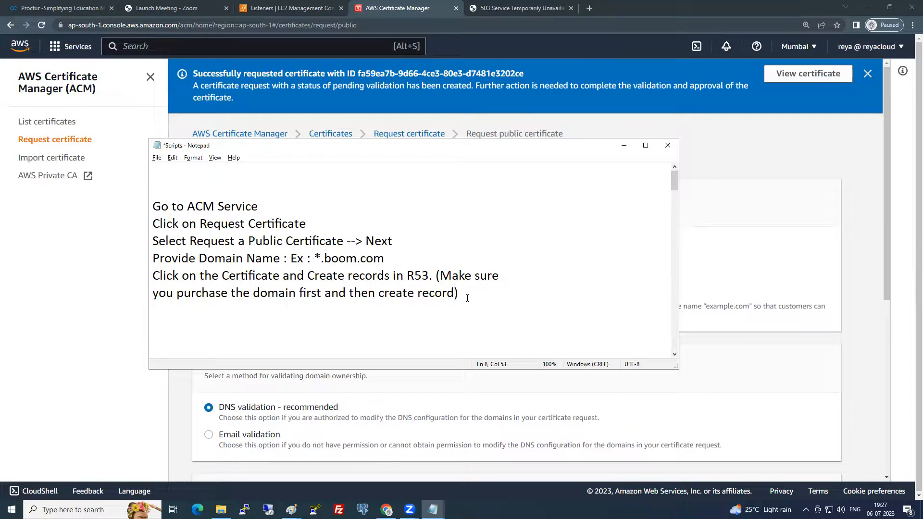
Check which ACM certificates myelb's HTTPS listener form offers as the default SSL certificate, and start leaving the form
{"action": "left_click", "coordinate": [767, 201]}
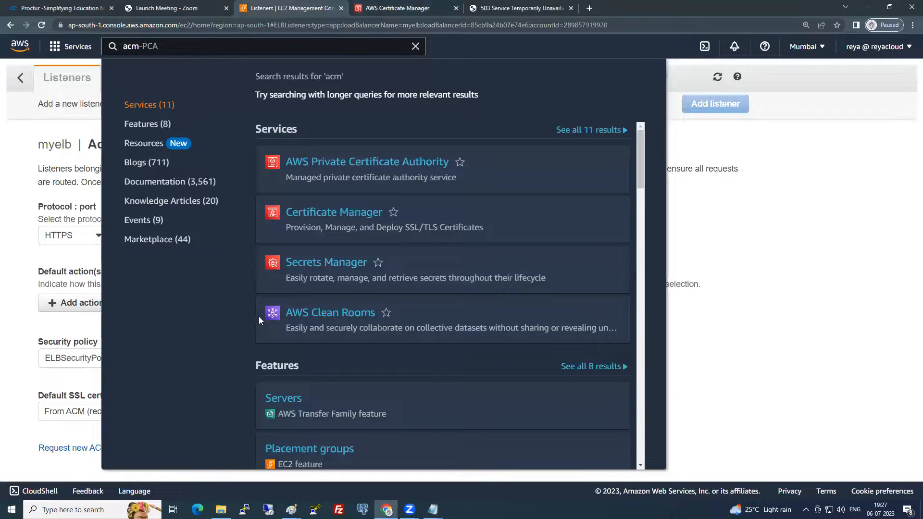
{"action": "left_click", "coordinate": [848, 141]}
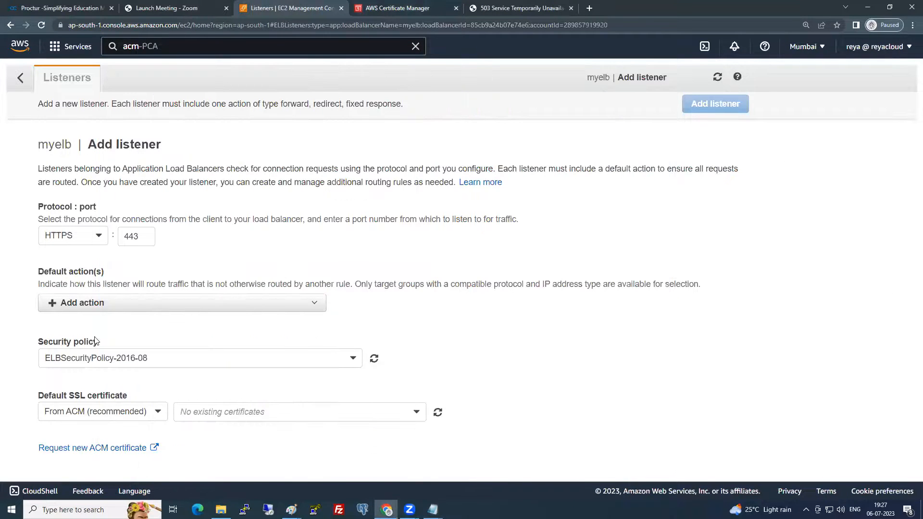
{"action": "left_click", "coordinate": [287, 416]}
{"action": "left_click", "coordinate": [286, 415]}
{"action": "left_click", "coordinate": [286, 415]}
{"action": "left_click", "coordinate": [287, 415]}
{"action": "left_click", "coordinate": [286, 416]}
{"action": "left_click", "coordinate": [286, 415]}
{"action": "left_click", "coordinate": [20, 77]}
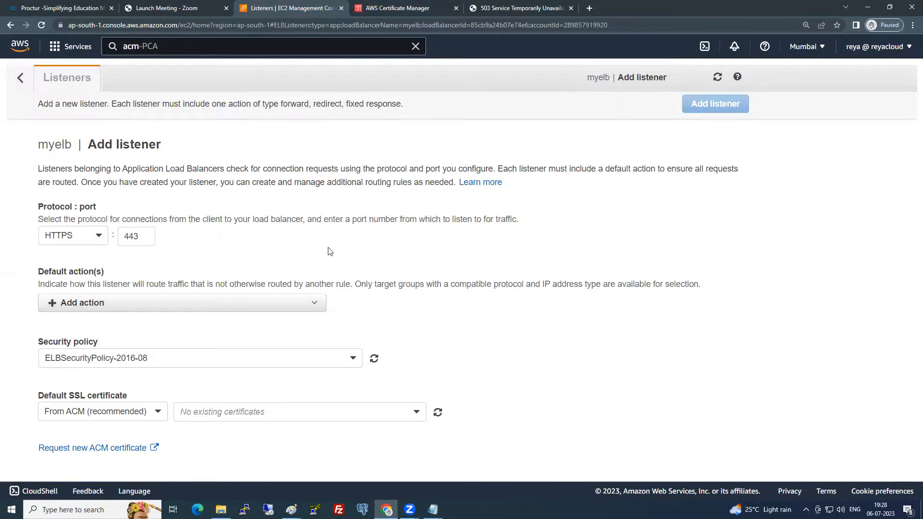
{"action": "key", "text": "alt+Tab"}
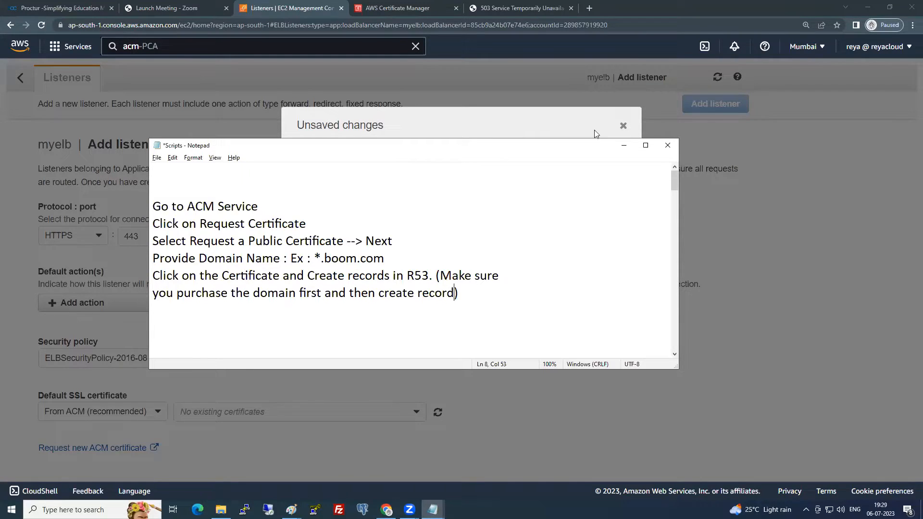
Leave the Add listener form for myelb without saving, and delete the myelb load balancer
{"action": "left_click", "coordinate": [623, 126]}
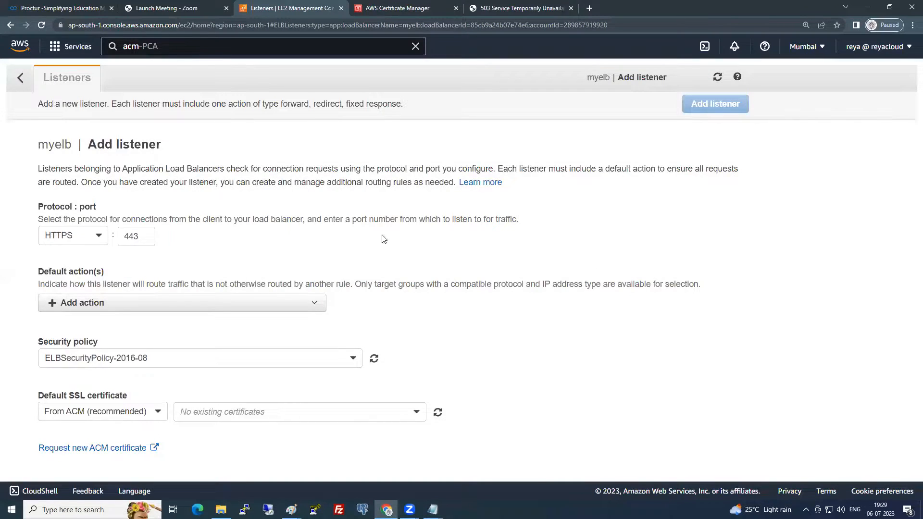
{"action": "left_click", "coordinate": [20, 78]}
{"action": "left_click", "coordinate": [327, 204]}
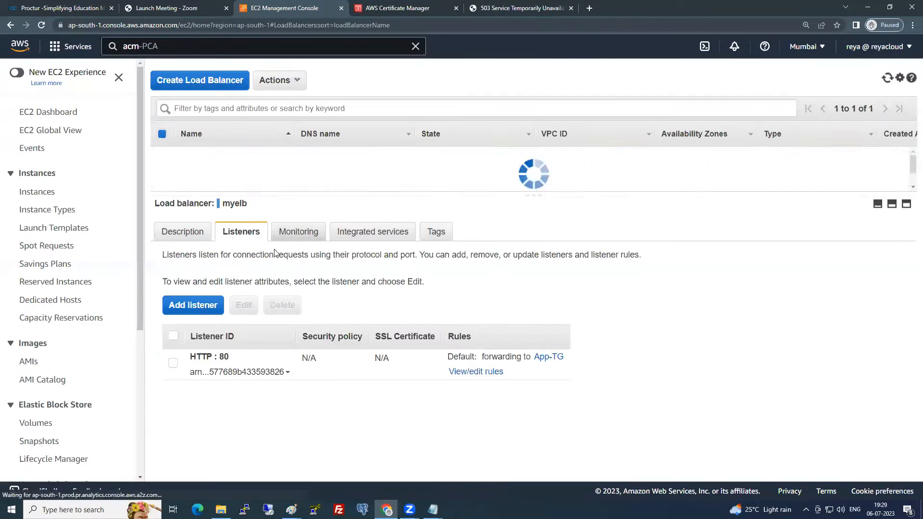
{"action": "left_click", "coordinate": [276, 80]}
{"action": "left_click", "coordinate": [286, 201]}
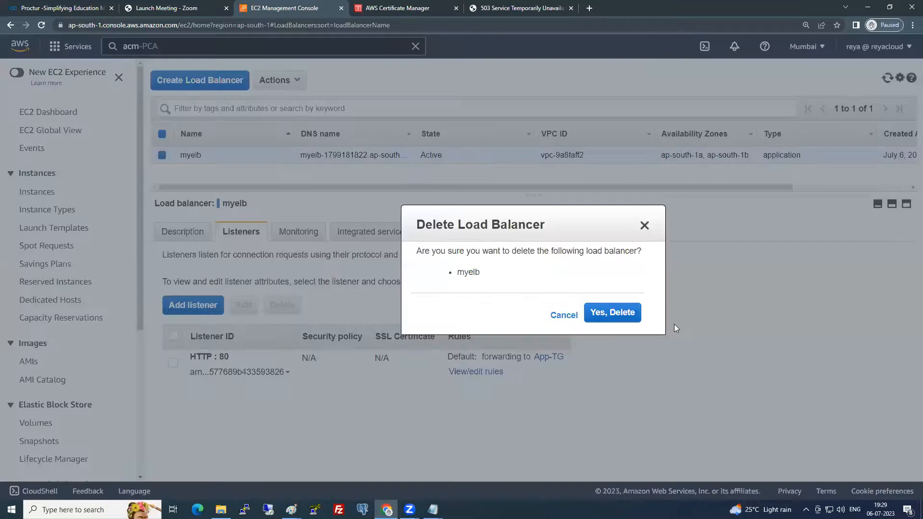
{"action": "left_click", "coordinate": [613, 315]}
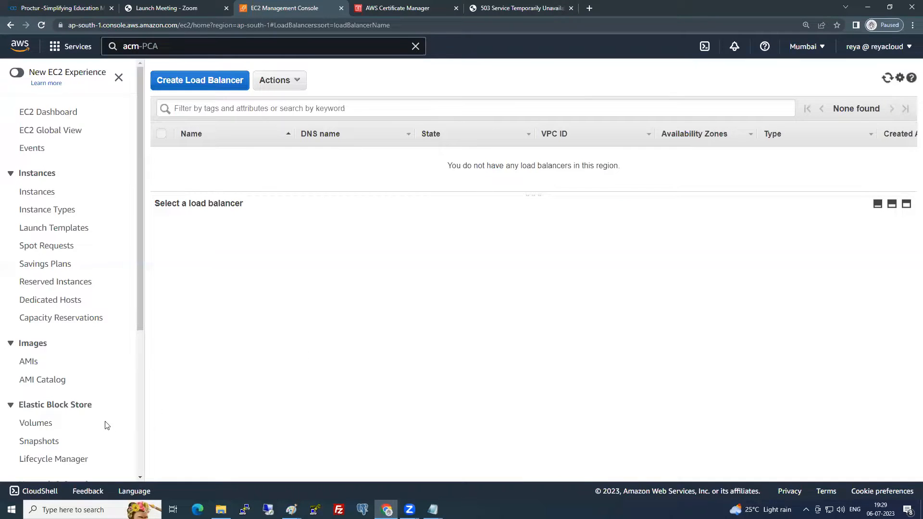
Delete the target groups ADMIN-TG and App-TG
{"action": "scroll", "coordinate": [66, 426], "scroll_direction": "down", "scroll_amount": 5}
{"action": "left_click", "coordinate": [69, 410]}
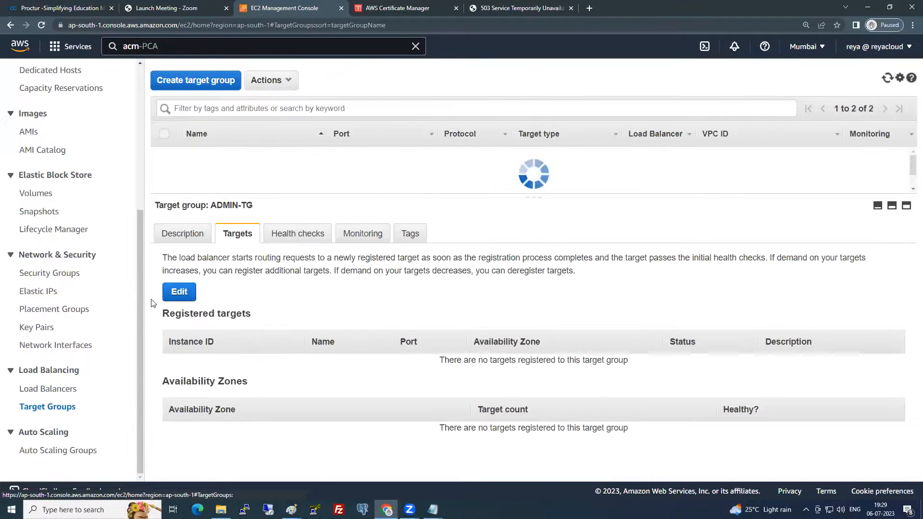
{"action": "left_click", "coordinate": [282, 82]}
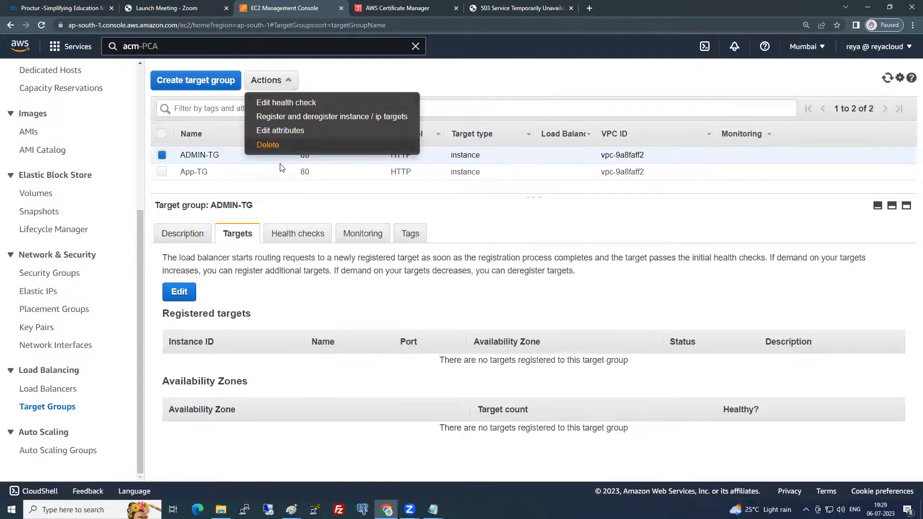
{"action": "left_click", "coordinate": [270, 145]}
{"action": "left_click", "coordinate": [605, 313]}
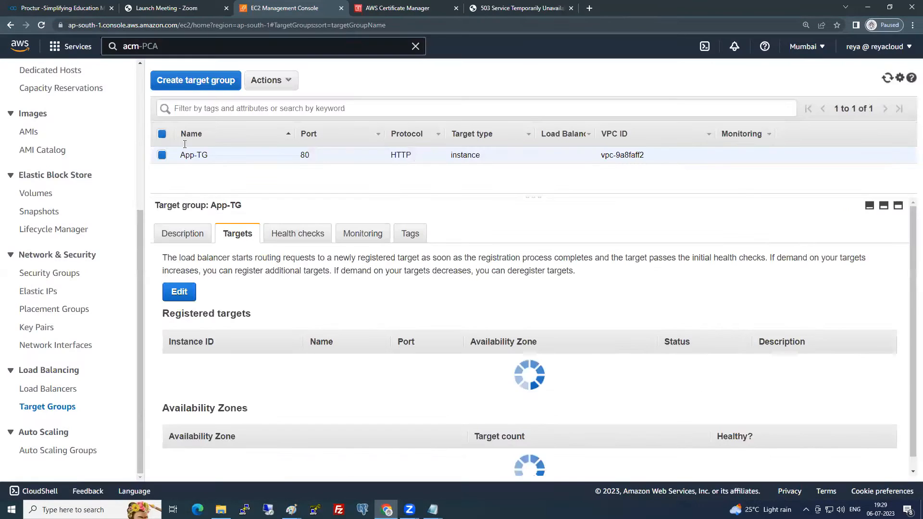
{"action": "left_click", "coordinate": [268, 80]}
{"action": "left_click", "coordinate": [279, 150]}
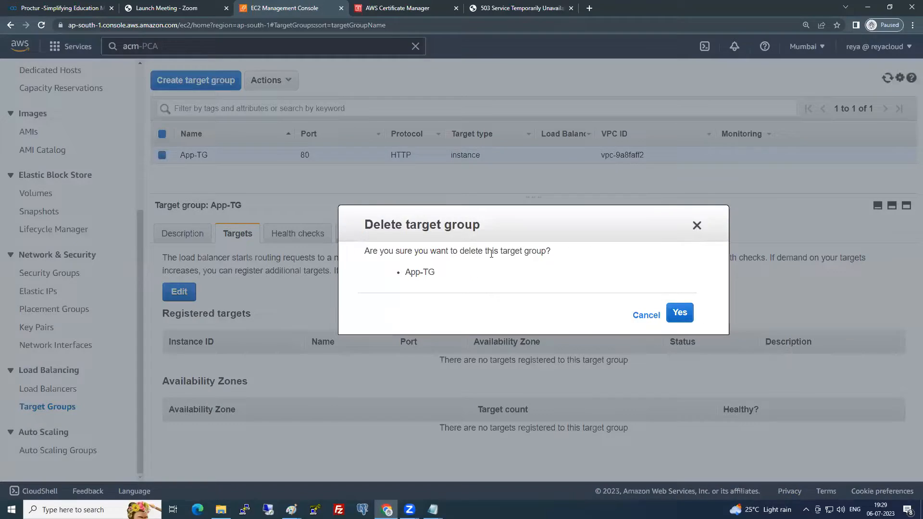
{"action": "left_click", "coordinate": [681, 313]}
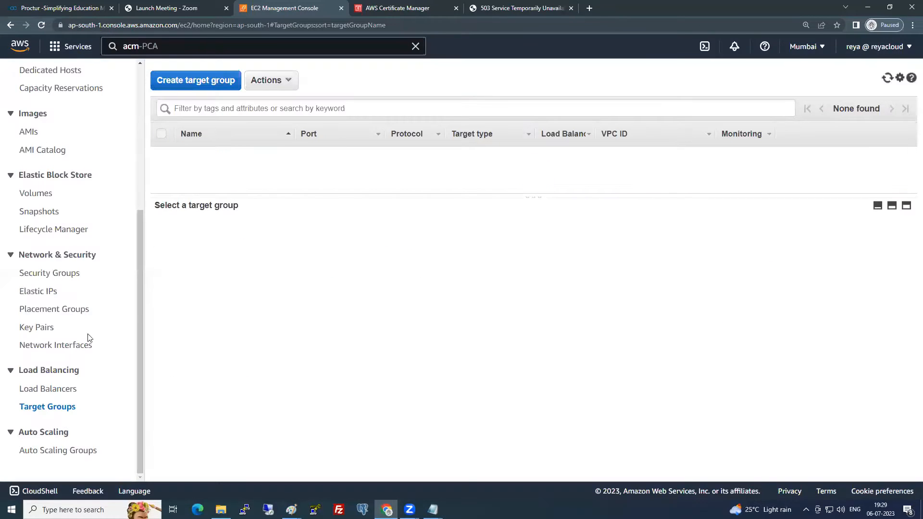
Review the load balancers, target groups, instances and refreshed EC2 dashboard resources in the Mumbai region for anything left over
{"action": "left_click", "coordinate": [58, 390]}
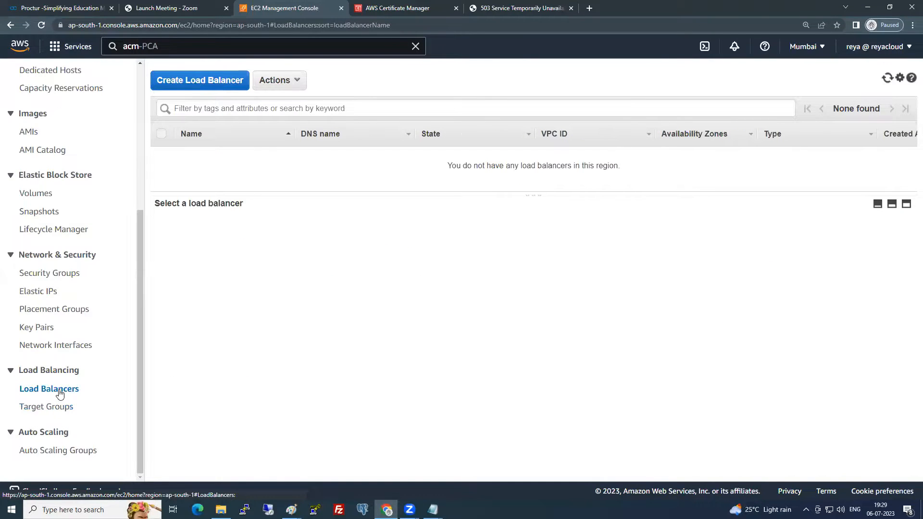
{"action": "left_click", "coordinate": [56, 408]}
{"action": "scroll", "coordinate": [69, 351], "scroll_direction": "up", "scroll_amount": 3}
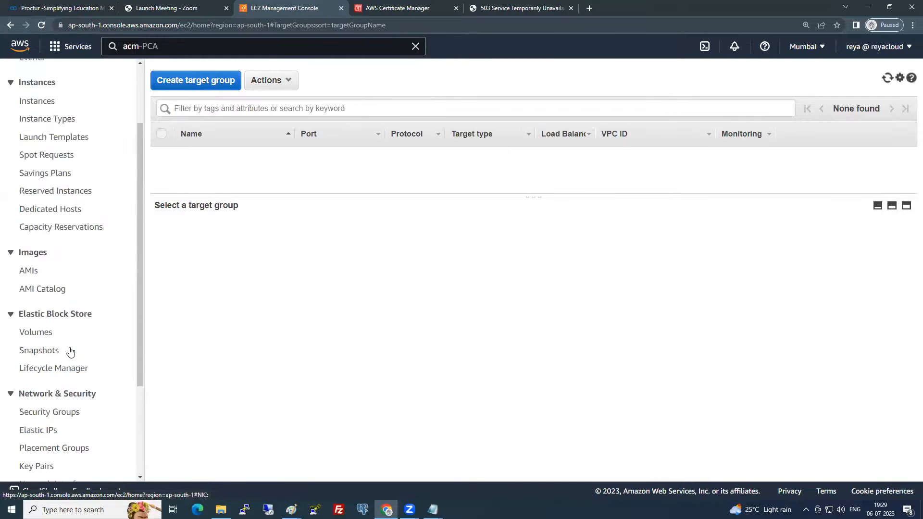
{"action": "scroll", "coordinate": [71, 352], "scroll_direction": "up", "scroll_amount": 2}
{"action": "left_click", "coordinate": [53, 193]}
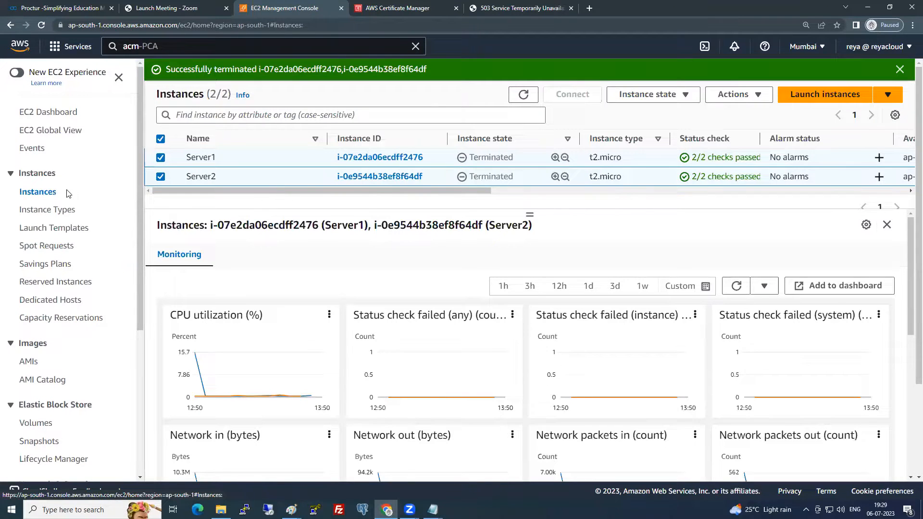
{"action": "left_click", "coordinate": [56, 114]}
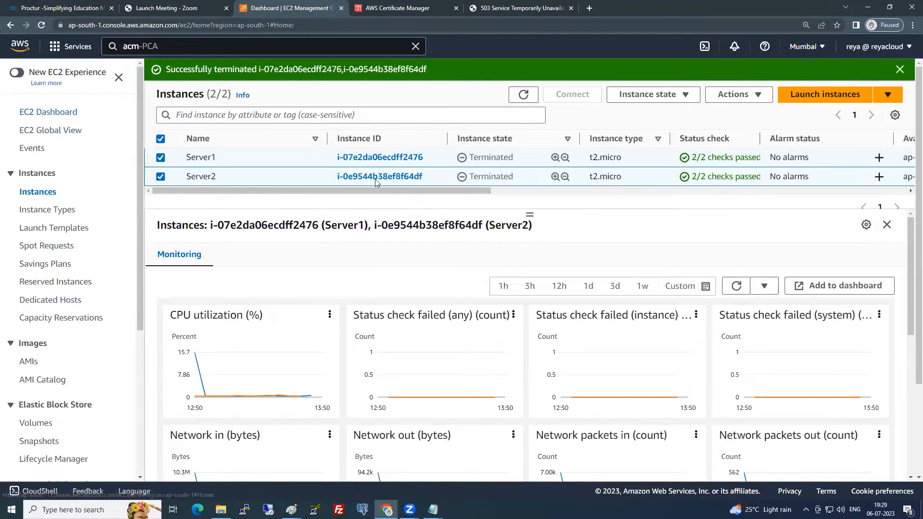
{"action": "left_click", "coordinate": [621, 88]}
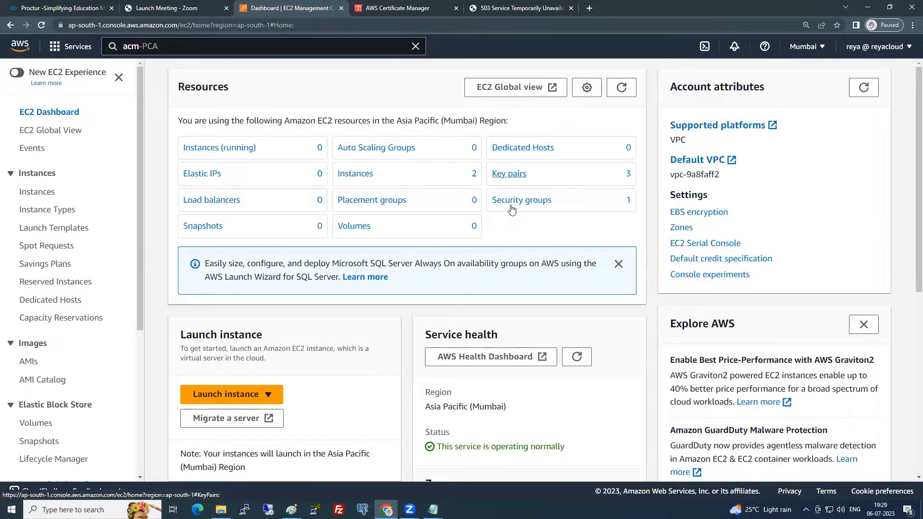
{"action": "left_click", "coordinate": [366, 176]}
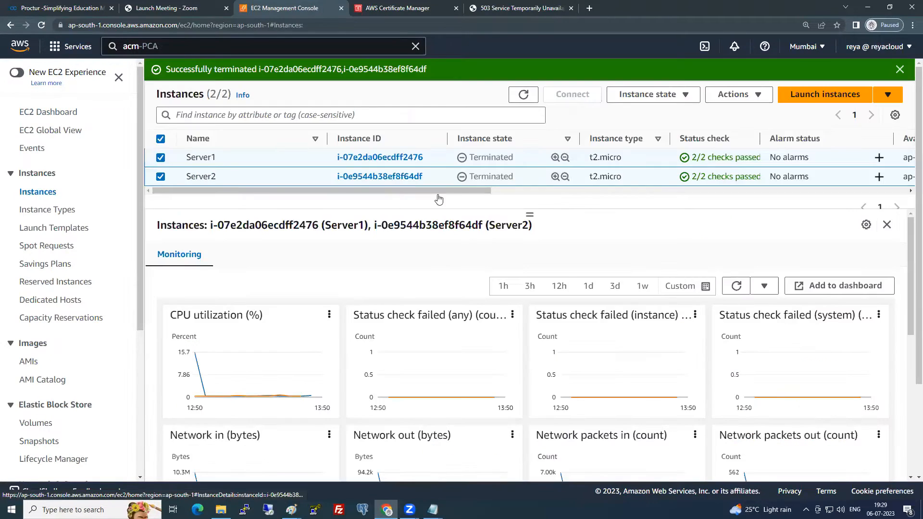
Delete the *.boom.com certificate from AWS Certificate Manager, confirming with "delete"
{"action": "left_click", "coordinate": [398, 8]}
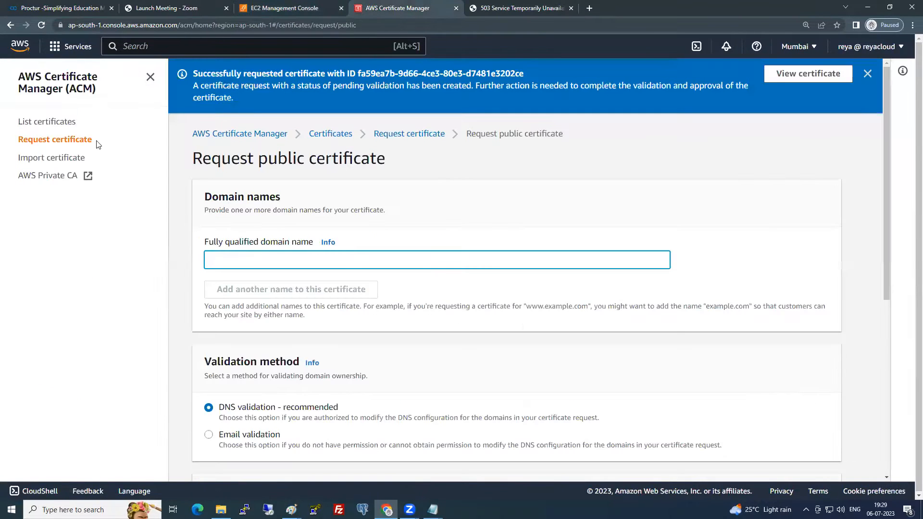
{"action": "left_click", "coordinate": [70, 124]}
{"action": "left_click", "coordinate": [208, 253]}
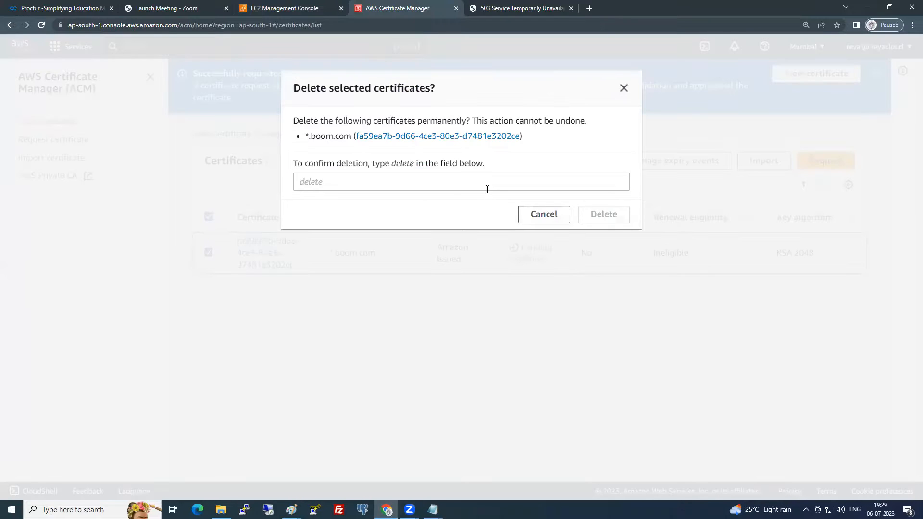
{"action": "left_click", "coordinate": [487, 189]}
{"action": "type", "text": "delete"}
{"action": "left_click", "coordinate": [607, 214]}
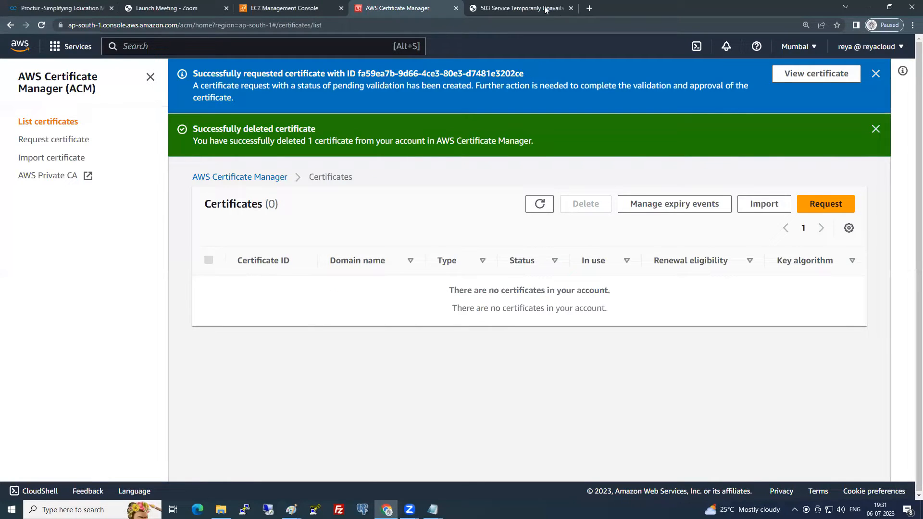
Close the 503 Service Temporarily Unavailable page and return to the EC2 instances list
{"action": "left_click", "coordinate": [572, 8]}
{"action": "left_click", "coordinate": [262, 4]}
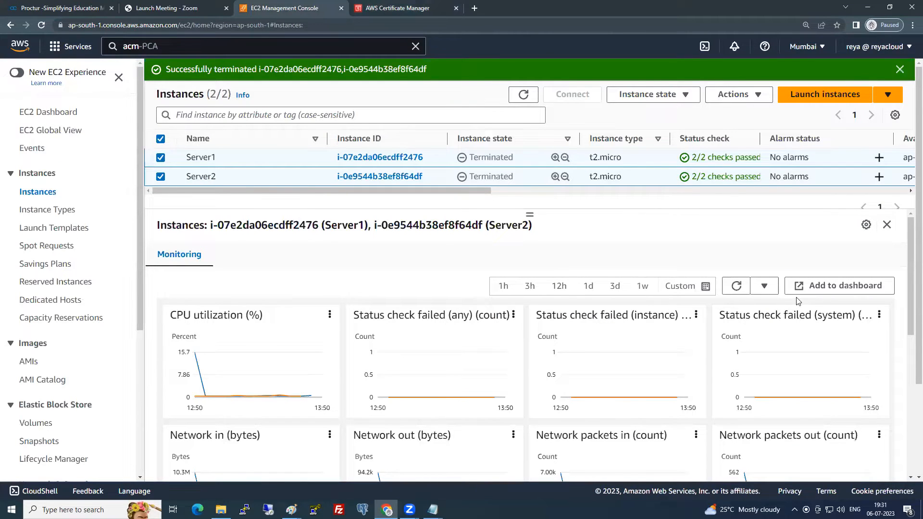
{"action": "left_click", "coordinate": [880, 510]}
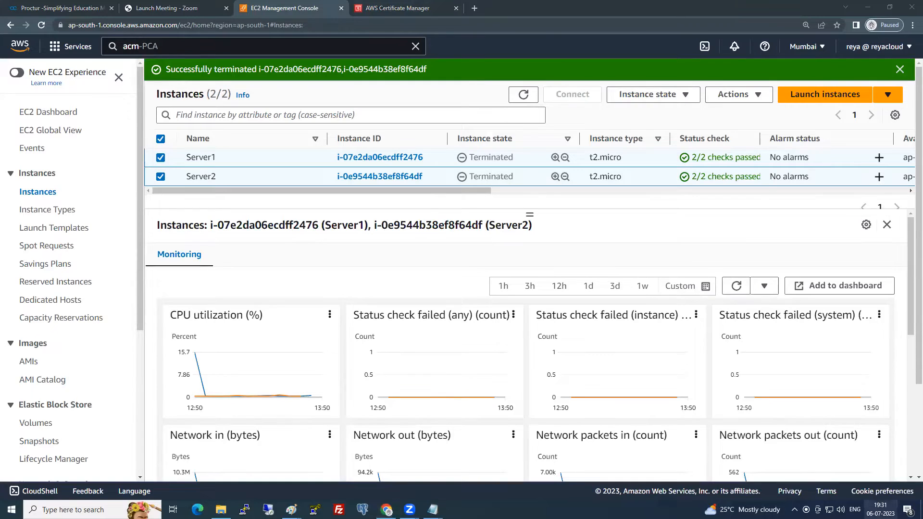
{"action": "left_click", "coordinate": [881, 508]}
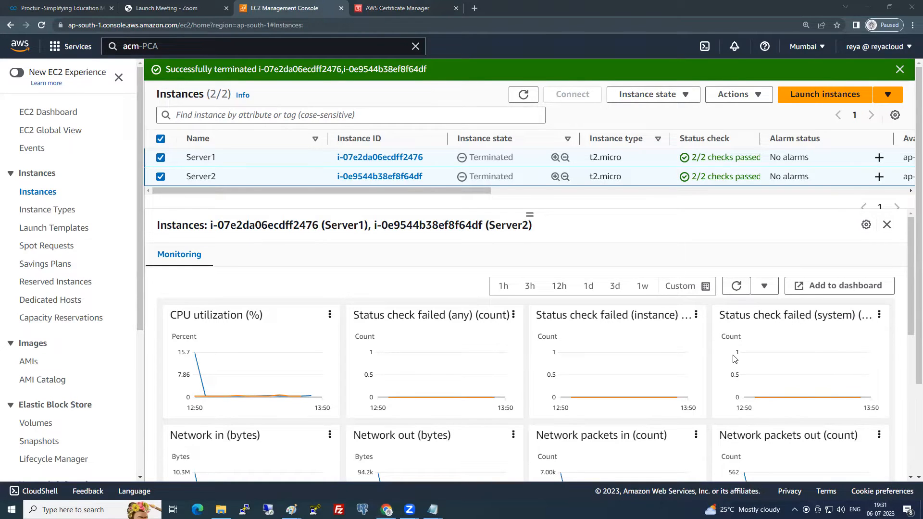